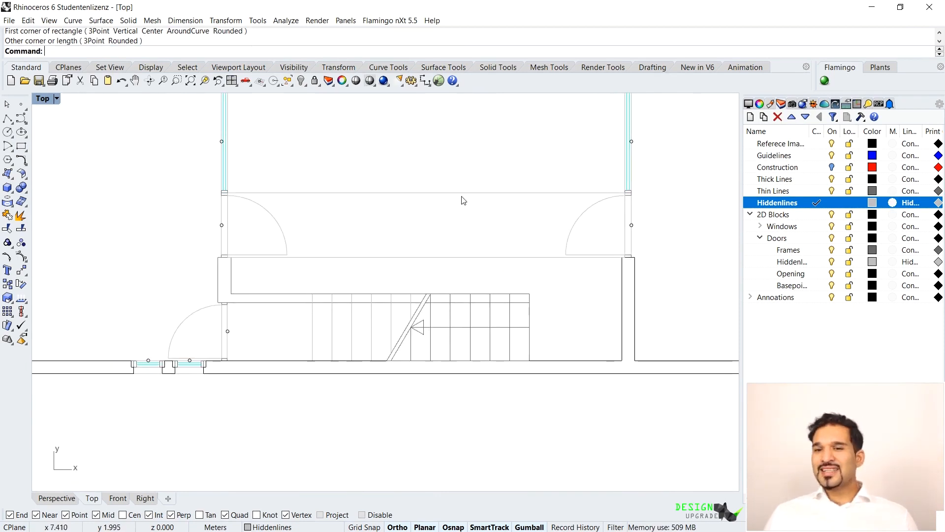
Step: Explode the hidden-line rectangle spanning between the two facing doors and delete its two short side segments
{"action": "scroll", "coordinate": [618, 199], "scroll_direction": "up", "scroll_amount": 2}
{"action": "scroll", "coordinate": [443, 185], "scroll_direction": "down", "scroll_amount": 3}
{"action": "scroll", "coordinate": [397, 173], "scroll_direction": "up", "scroll_amount": 1}
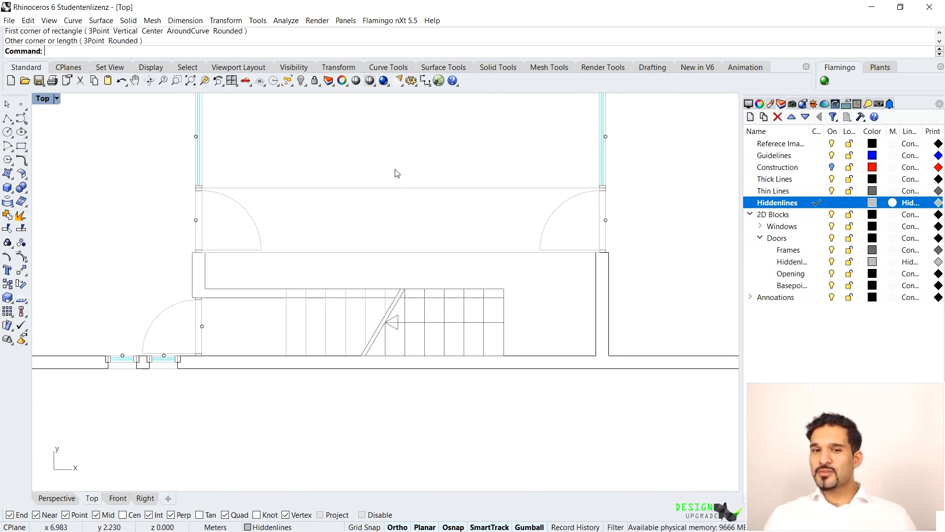
{"action": "left_click", "coordinate": [377, 188]}
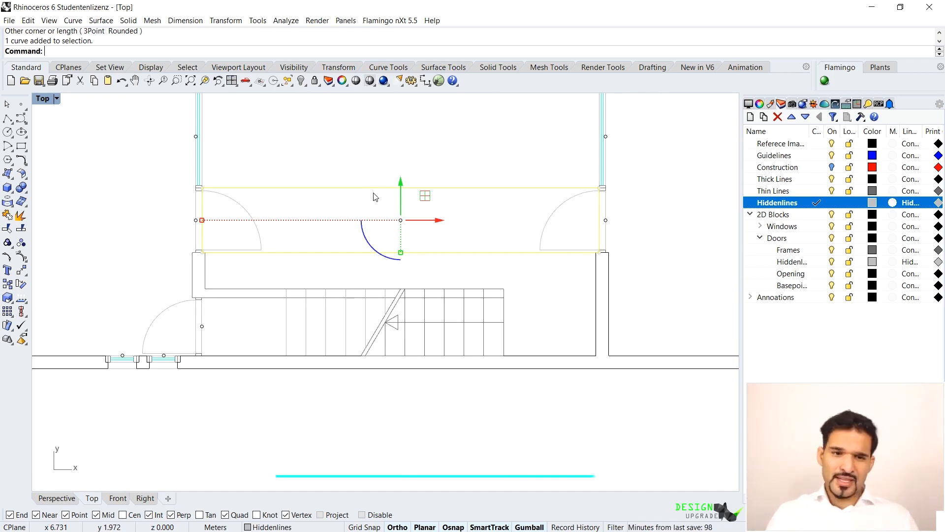
{"action": "type", "text": "Explode"}
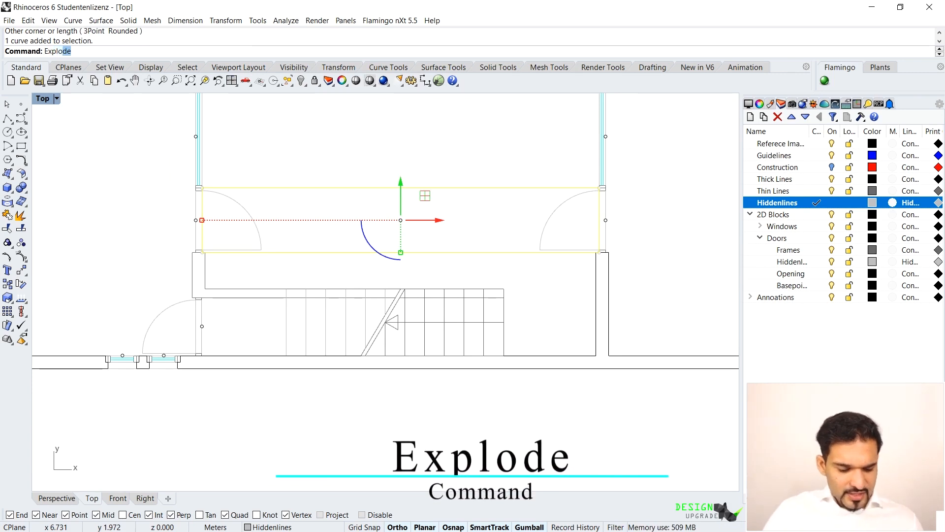
{"action": "key", "text": "Return"}
{"action": "left_click_drag", "start_coordinate": [483, 154], "coordinate": [472, 270]}
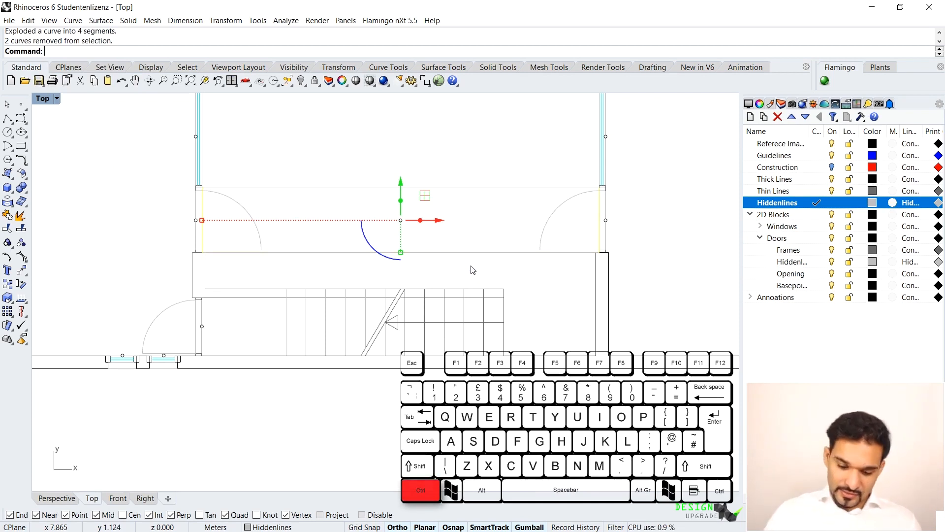
{"action": "key", "text": "Delete"}
Step: Move the upper horizontal hidden line between the doors up by 0.15 m
{"action": "left_click_drag", "start_coordinate": [400, 143], "coordinate": [382, 214]}
{"action": "left_click", "coordinate": [401, 149]}
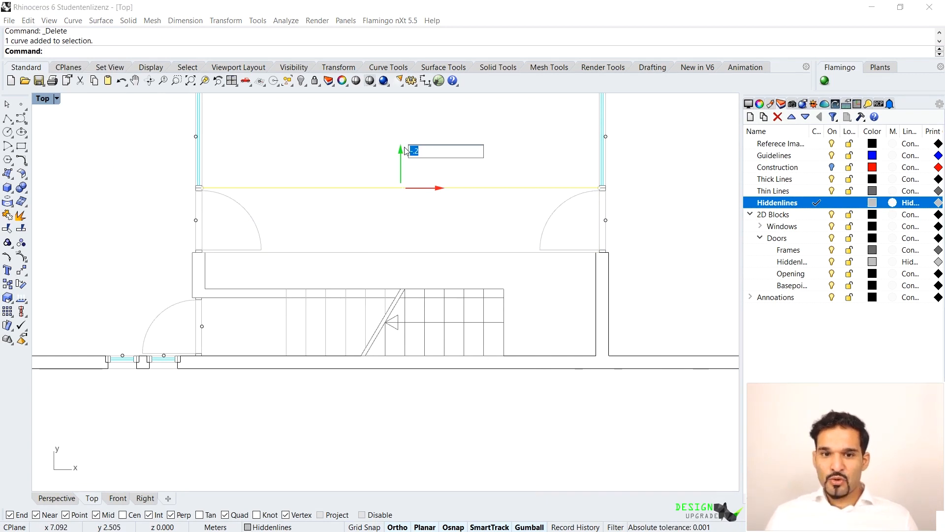
{"action": "type", "text": ".15"}
{"action": "key", "text": "Return"}
Step: Move the lower horizontal hidden line by -0.15 m vertically, towards the staircase
{"action": "left_click", "coordinate": [402, 252]}
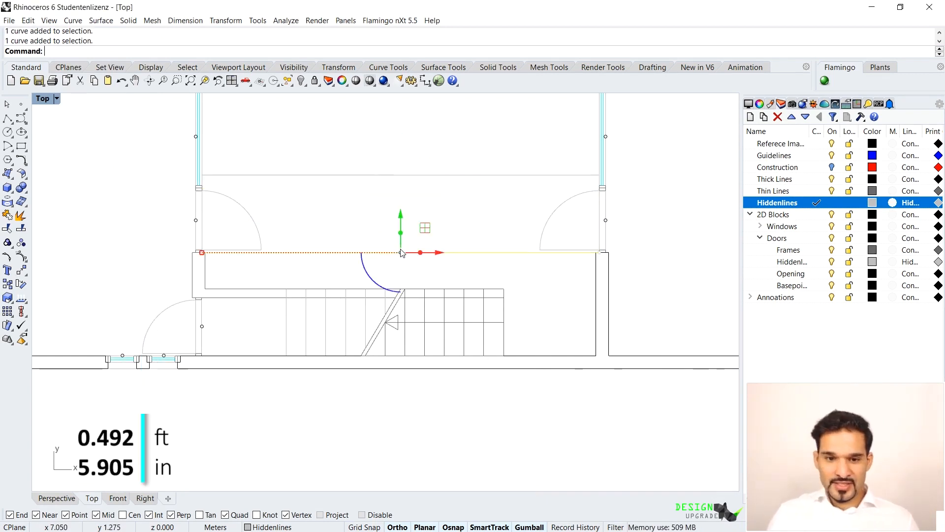
{"action": "left_click", "coordinate": [401, 214]}
{"action": "type", "text": "-"}
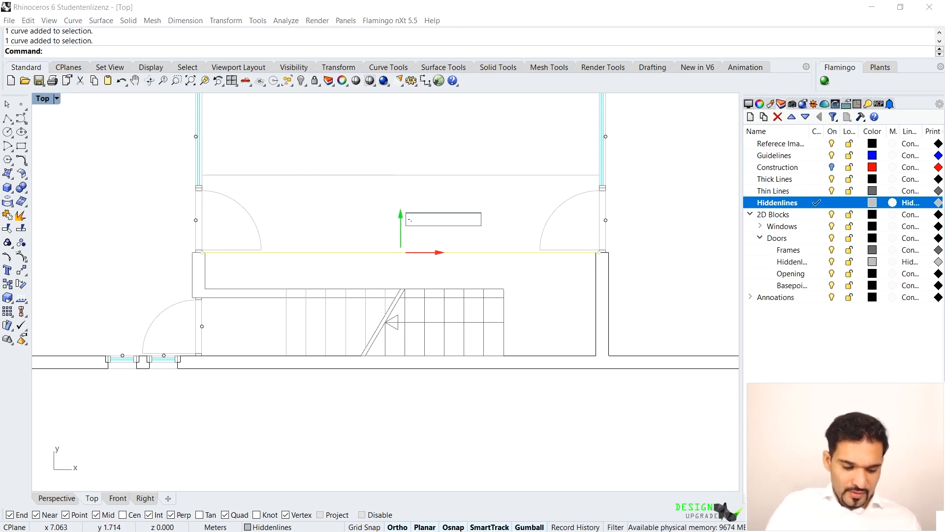
{"action": "type", "text": "0.15"}
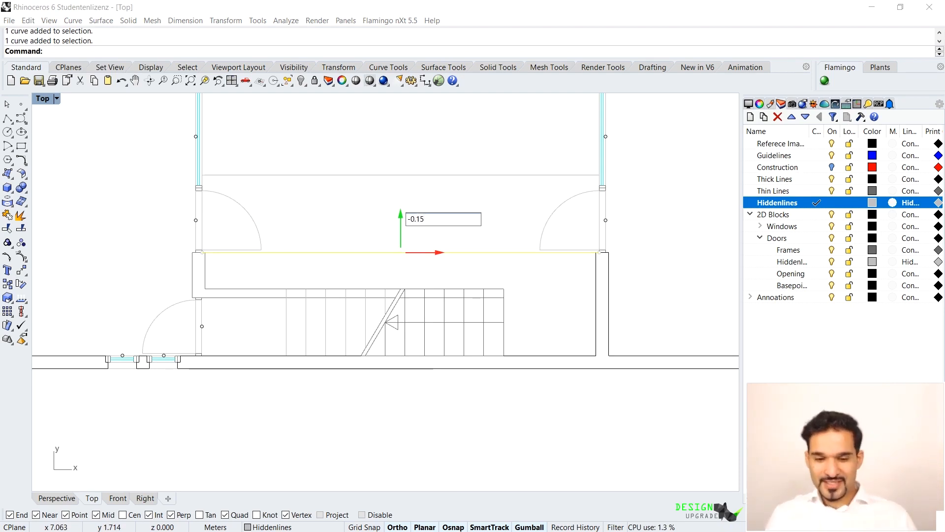
{"action": "key", "text": "Return"}
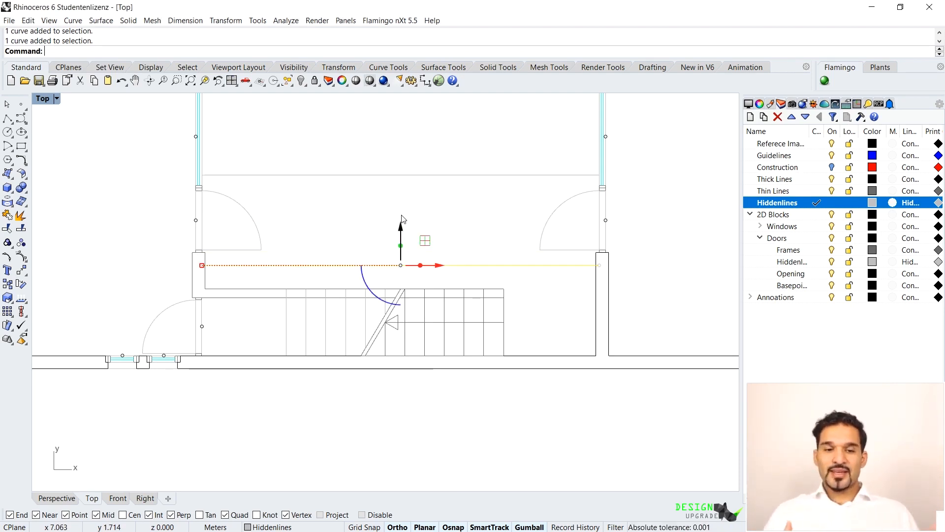
{"action": "key", "text": "Escape"}
Step: Move the right end of the lower hidden line onto the inner face of the right-hand wall
{"action": "right_click_drag", "start_coordinate": [591, 224], "coordinate": [562, 252]}
{"action": "scroll", "coordinate": [562, 252], "scroll_direction": "up", "scroll_amount": 3}
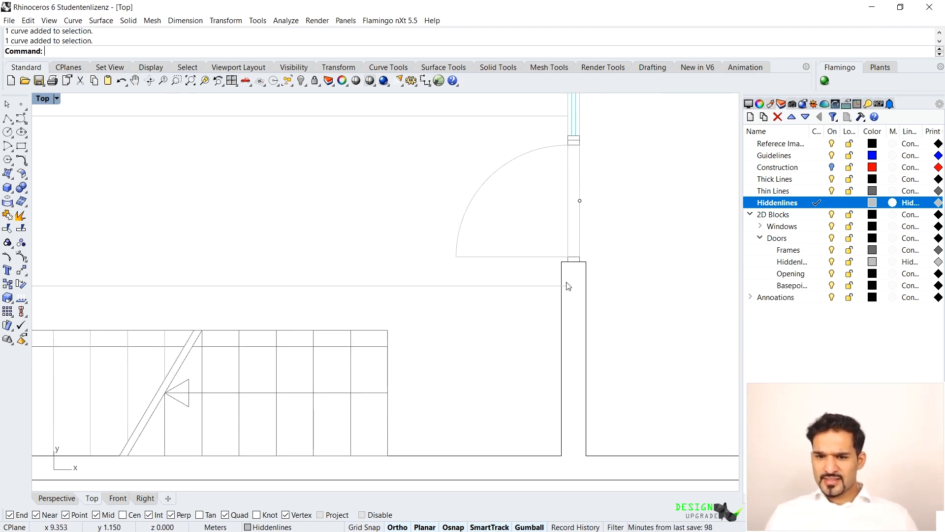
{"action": "scroll", "coordinate": [554, 292], "scroll_direction": "up", "scroll_amount": 6}
{"action": "left_click_drag", "start_coordinate": [547, 267], "coordinate": [533, 295]}
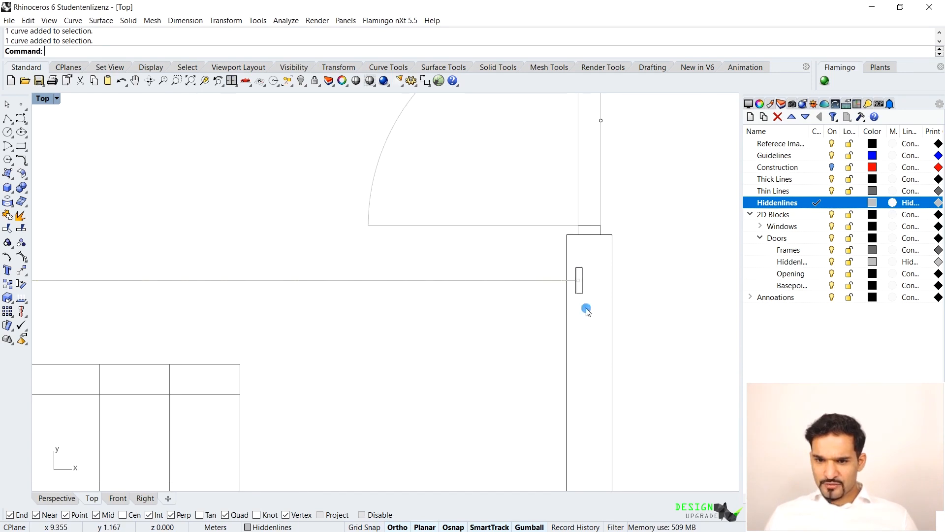
{"action": "type", "text": "m"}
{"action": "key", "text": "Return"}
{"action": "left_click", "coordinate": [579, 283]}
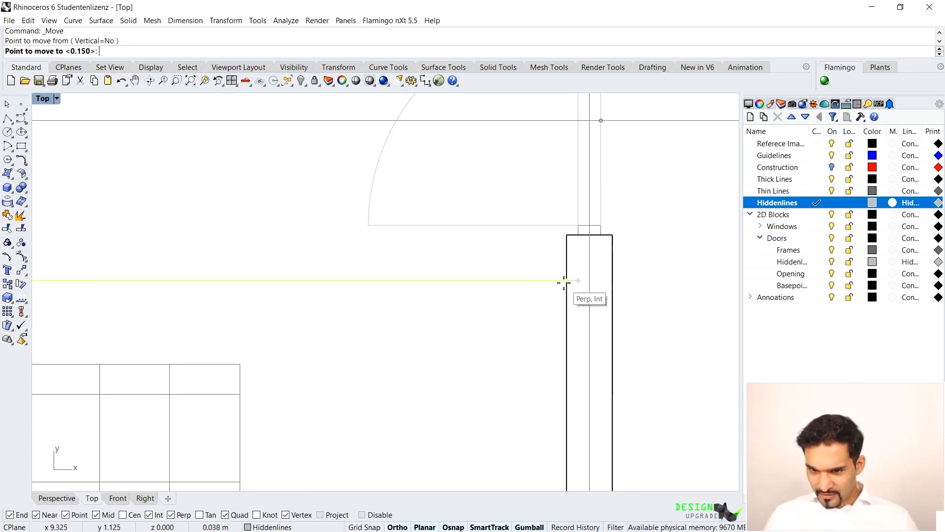
{"action": "left_click", "coordinate": [566, 277]}
Step: Draw a vertical line from the inner top corner of the right-hand wall up to the inner face of the upper exterior wall
{"action": "scroll", "coordinate": [574, 289], "scroll_direction": "down", "scroll_amount": 3}
{"action": "scroll", "coordinate": [558, 304], "scroll_direction": "down", "scroll_amount": 3}
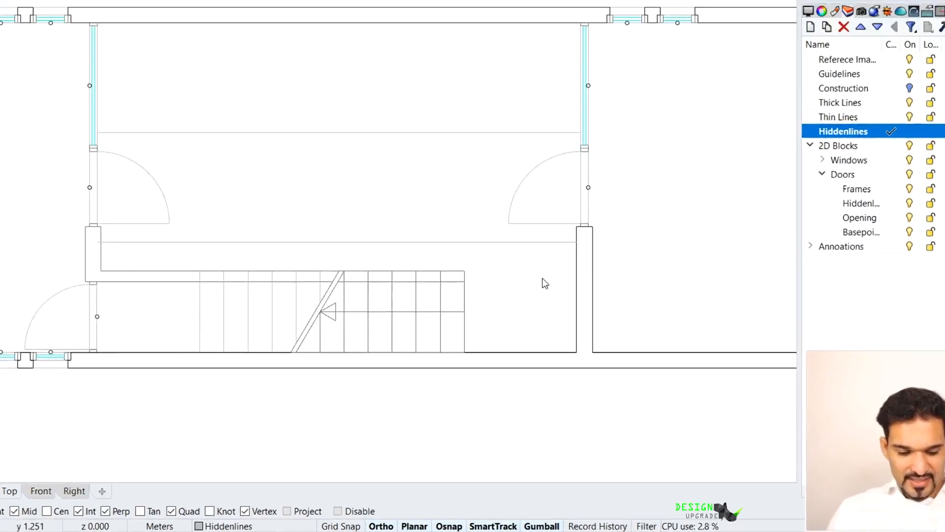
{"action": "scroll", "coordinate": [571, 216], "scroll_direction": "down", "scroll_amount": 8}
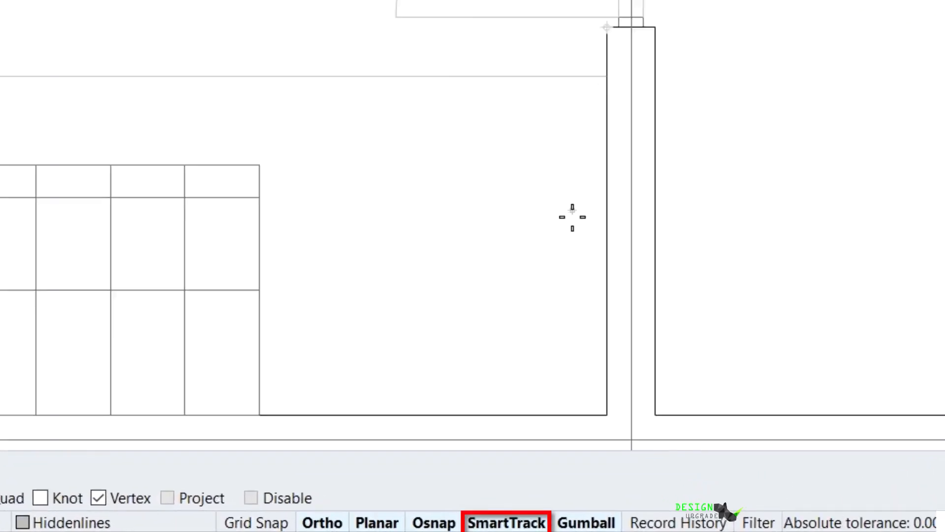
{"action": "scroll", "coordinate": [522, 101], "scroll_direction": "up", "scroll_amount": 4}
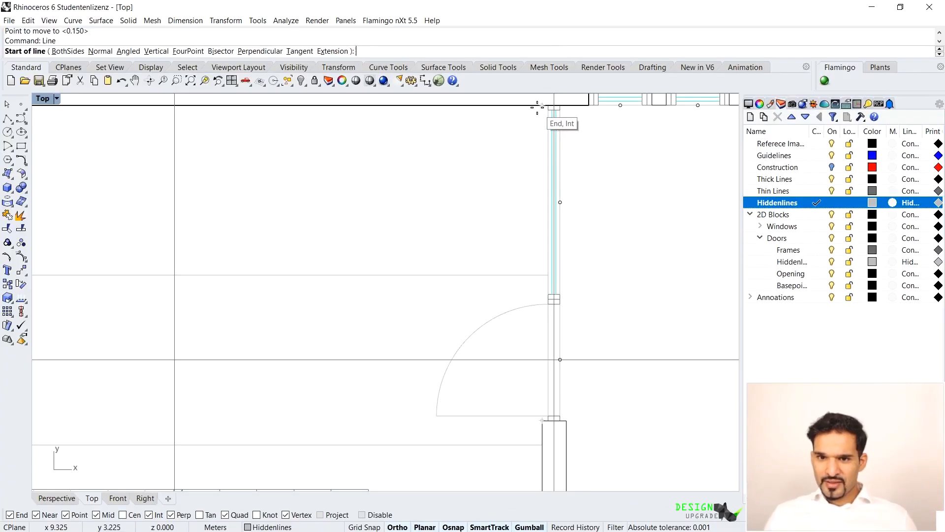
{"action": "scroll", "coordinate": [531, 138], "scroll_direction": "down", "scroll_amount": 4}
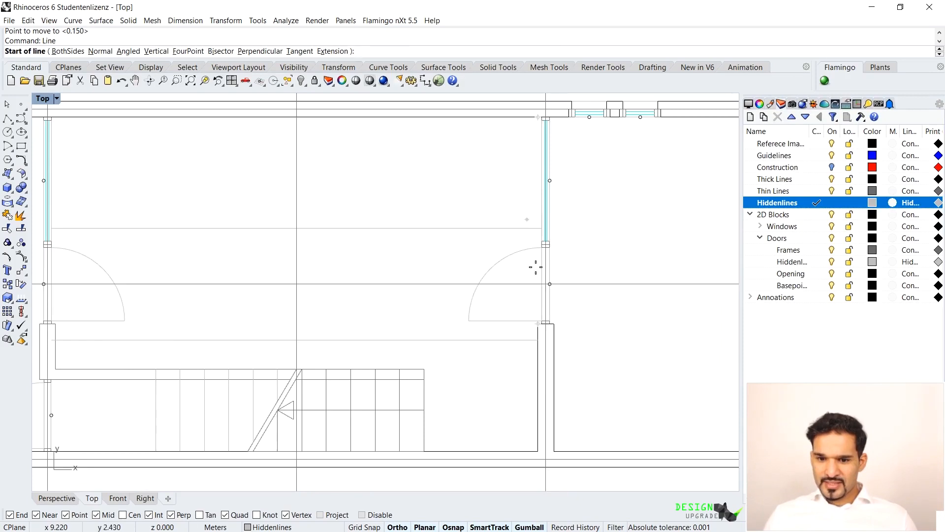
{"action": "scroll", "coordinate": [541, 359], "scroll_direction": "up", "scroll_amount": 8}
{"action": "left_click", "coordinate": [533, 272]}
{"action": "scroll", "coordinate": [521, 335], "scroll_direction": "down", "scroll_amount": 4}
{"action": "scroll", "coordinate": [519, 347], "scroll_direction": "down", "scroll_amount": 4}
{"action": "scroll", "coordinate": [541, 127], "scroll_direction": "up", "scroll_amount": 8}
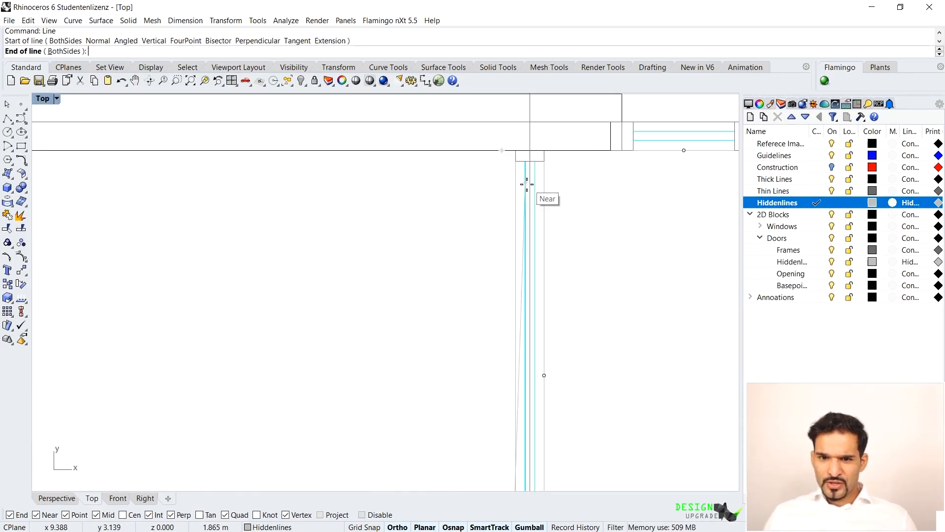
{"action": "left_click", "coordinate": [504, 149]}
Step: Trim off the part of the new vertical line below the upper horizontal hidden line
{"action": "scroll", "coordinate": [506, 170], "scroll_direction": "down", "scroll_amount": 3}
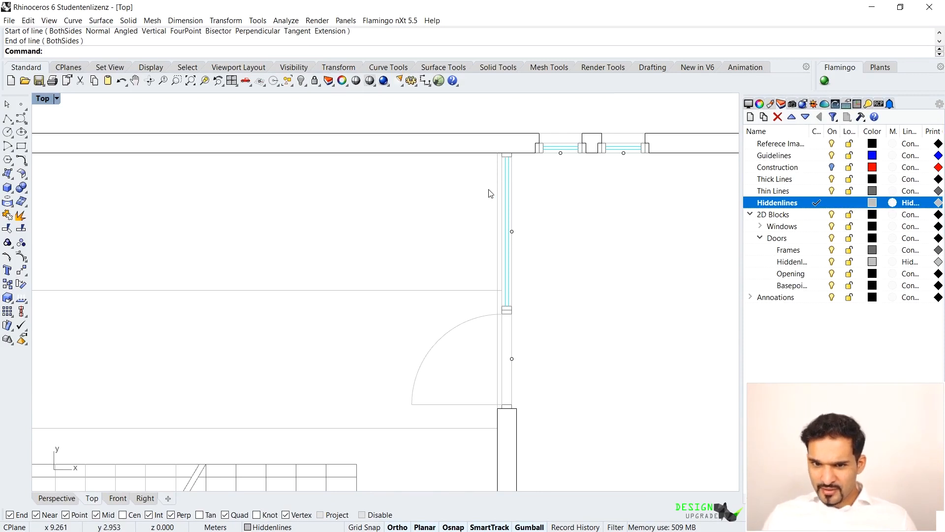
{"action": "scroll", "coordinate": [507, 192], "scroll_direction": "down", "scroll_amount": 2}
{"action": "scroll", "coordinate": [492, 234], "scroll_direction": "up", "scroll_amount": 4}
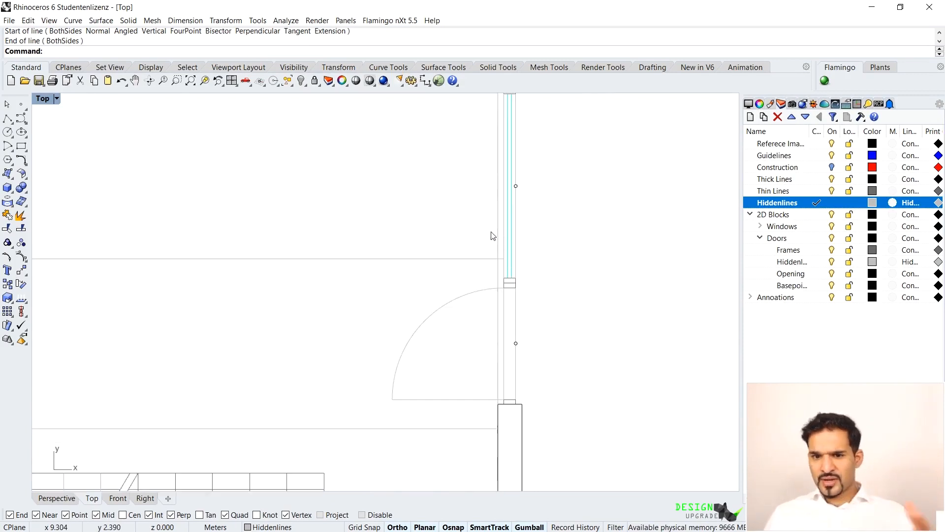
{"action": "left_click", "coordinate": [490, 259]}
{"action": "scroll", "coordinate": [501, 261], "scroll_direction": "up", "scroll_amount": 2}
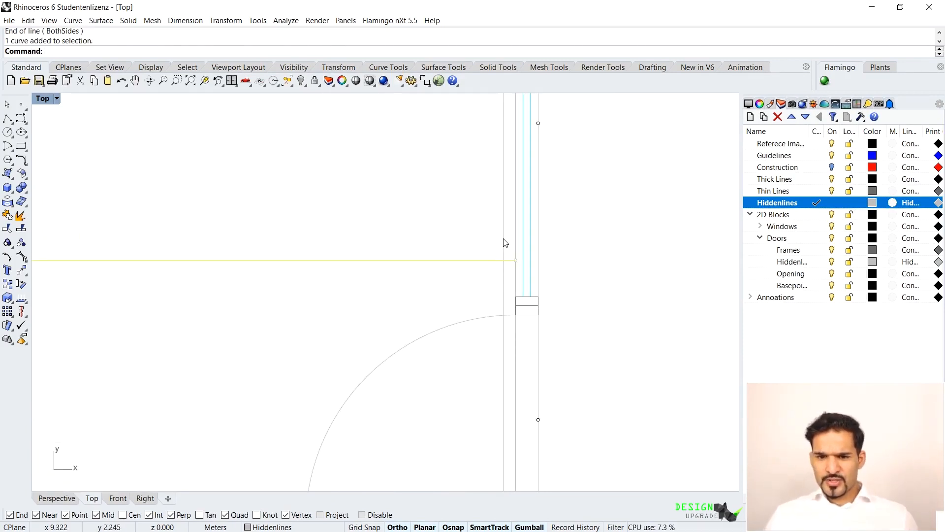
{"action": "type", "text": "Tri"}
{"action": "key", "text": "Return"}
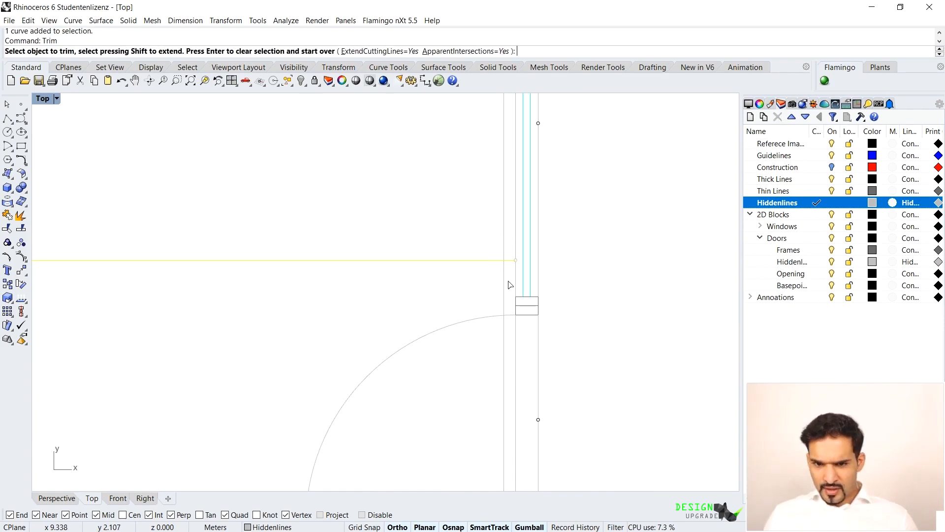
{"action": "left_click", "coordinate": [504, 285]}
{"action": "key", "text": "Return"}
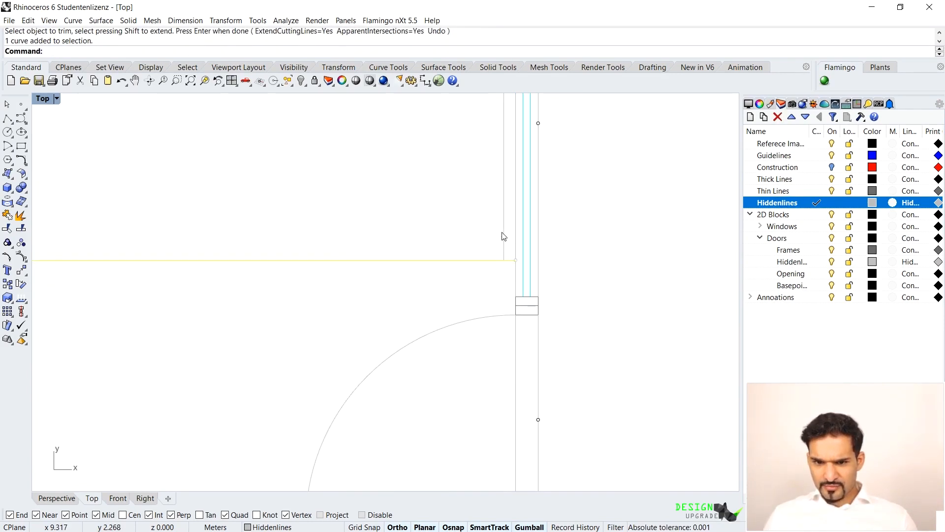
Step: Trim the short right-hand overhang of the upper horizontal line back to the vertical line
{"action": "key", "text": "Return"}
{"action": "left_click", "coordinate": [510, 261]}
{"action": "key", "text": "Return"}
{"action": "scroll", "coordinate": [512, 268], "scroll_direction": "down", "scroll_amount": 3}
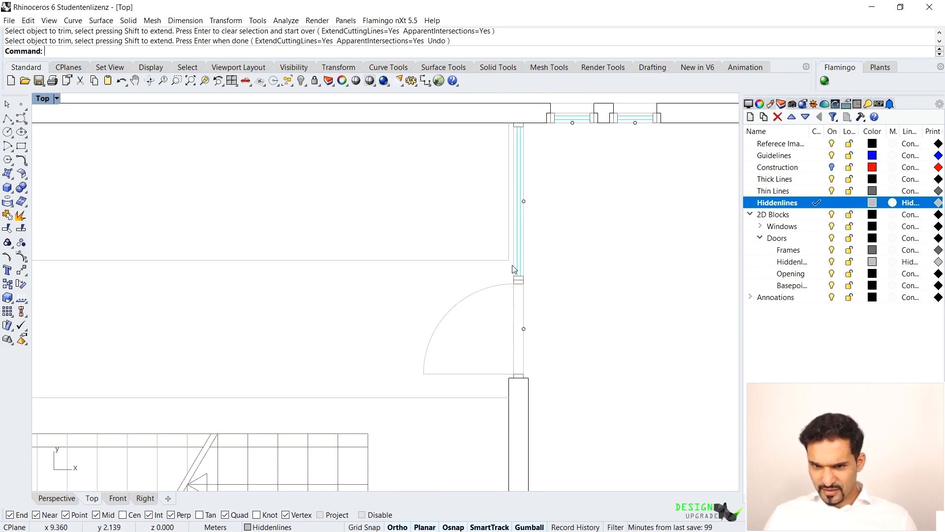
Step: Mirror a copy of the vertical hidden line to the left side of the room about the vertical centre axis between the doors
{"action": "right_click_drag", "start_coordinate": [379, 269], "coordinate": [578, 257]}
{"action": "right_click_drag", "start_coordinate": [437, 258], "coordinate": [449, 268]}
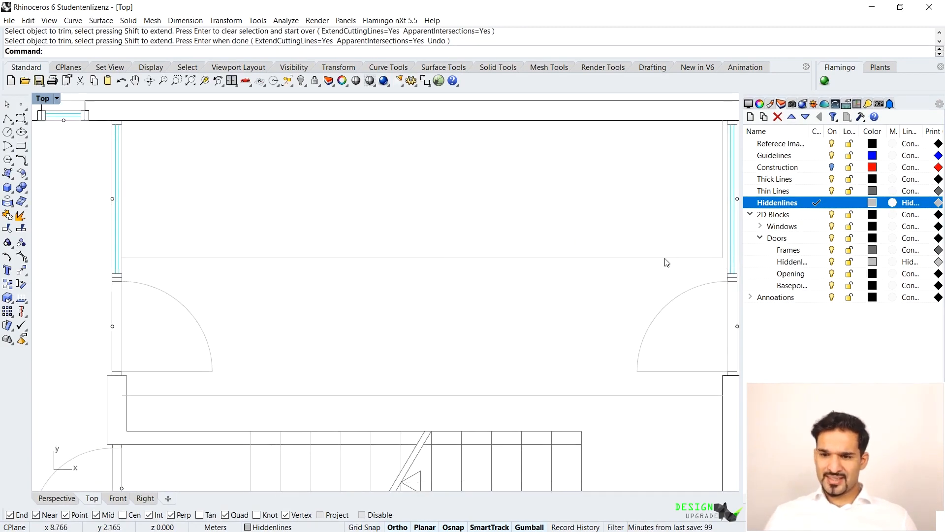
{"action": "left_click", "coordinate": [723, 239]}
{"action": "type", "text": "MI"}
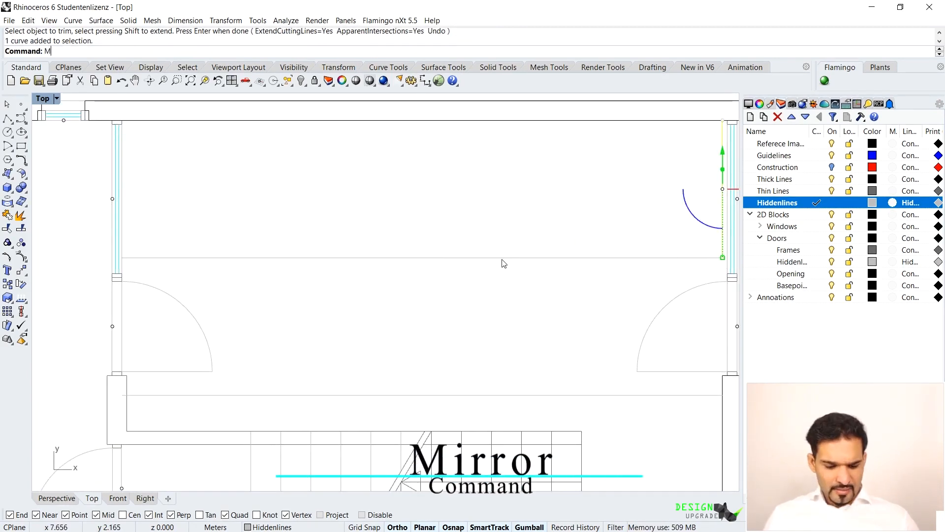
{"action": "key", "text": "Return"}
{"action": "left_click", "coordinate": [424, 289]}
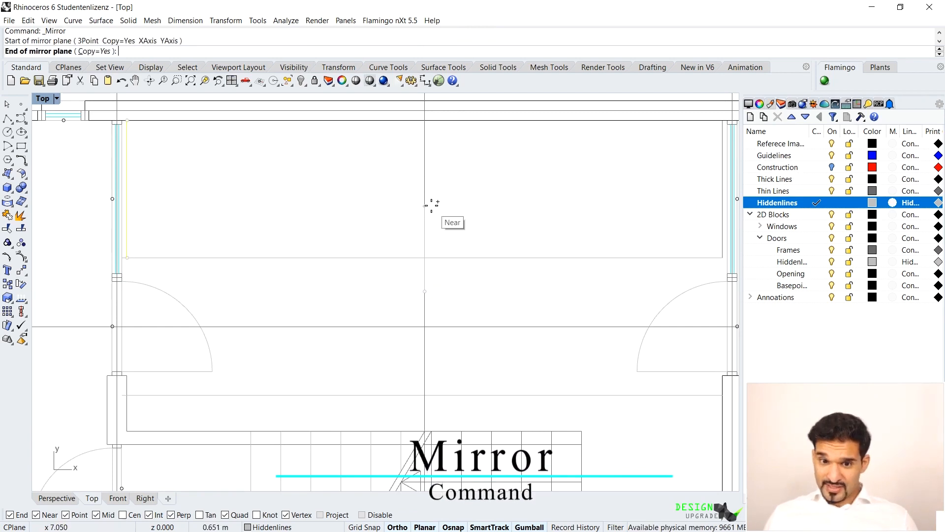
{"action": "left_click", "coordinate": [433, 206]}
Step: Trim the left-hand overhang of the upper horizontal line back to the mirrored vertical line
{"action": "scroll", "coordinate": [242, 227], "scroll_direction": "up", "scroll_amount": 4}
{"action": "scroll", "coordinate": [213, 240], "scroll_direction": "up", "scroll_amount": 2}
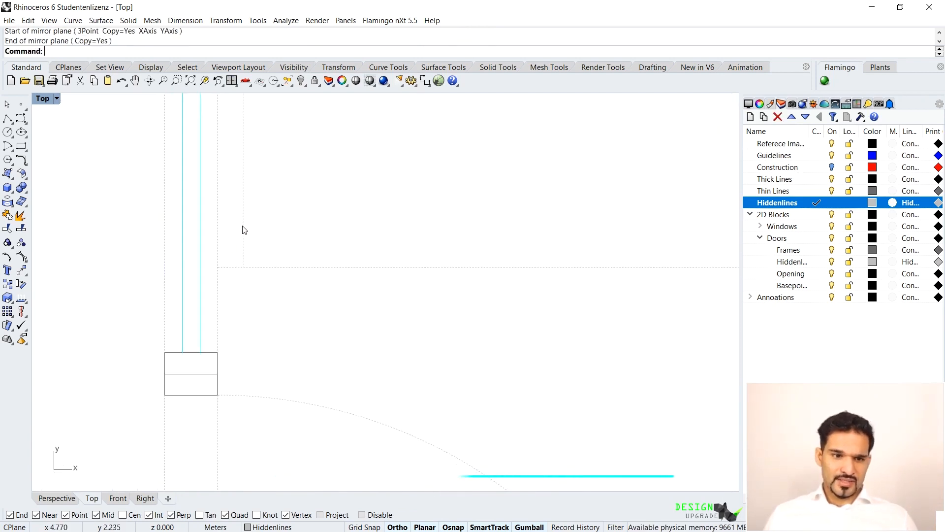
{"action": "left_click", "coordinate": [245, 251]}
{"action": "key", "text": "Return"}
{"action": "left_click", "coordinate": [235, 268]}
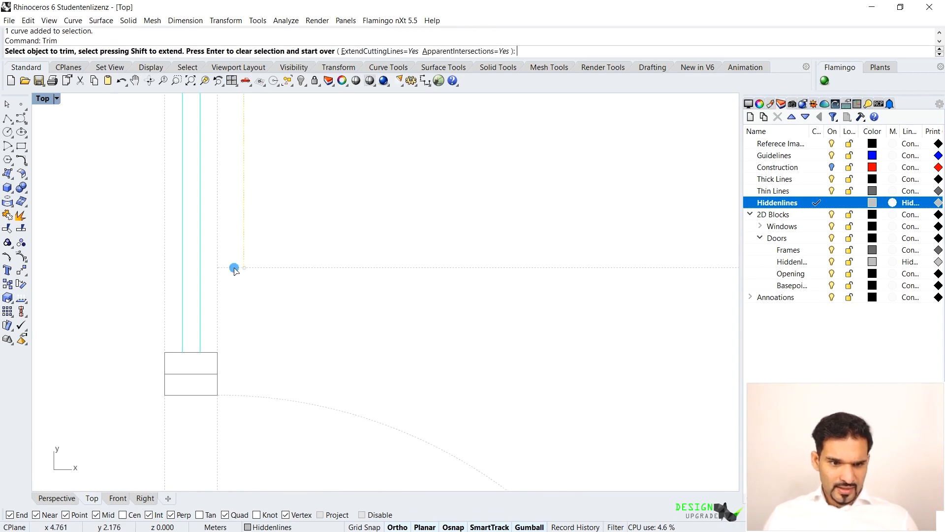
{"action": "key", "text": "Return"}
{"action": "scroll", "coordinate": [287, 250], "scroll_direction": "down", "scroll_amount": 10}
{"action": "left_click", "coordinate": [395, 249]}
{"action": "right_click_drag", "start_coordinate": [421, 245], "coordinate": [352, 246]}
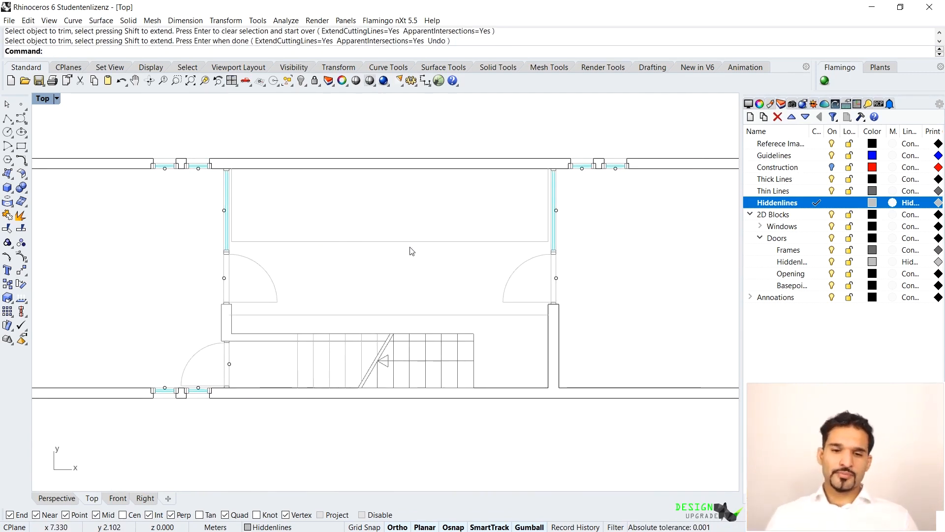
Step: Draw a vertical line from the top of the leftmost stair riser up to the lower horizontal hidden line
{"action": "scroll", "coordinate": [320, 316], "scroll_direction": "up", "scroll_amount": 3}
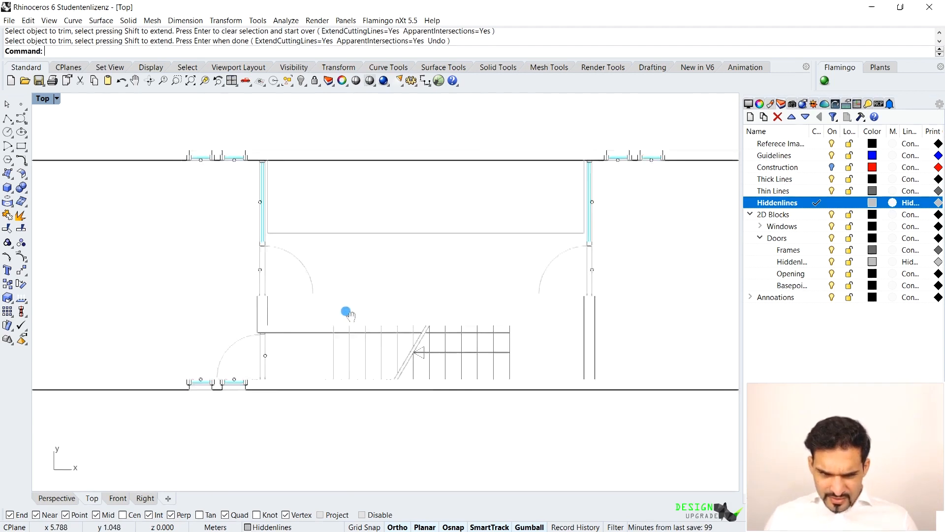
{"action": "type", "text": "Line"}
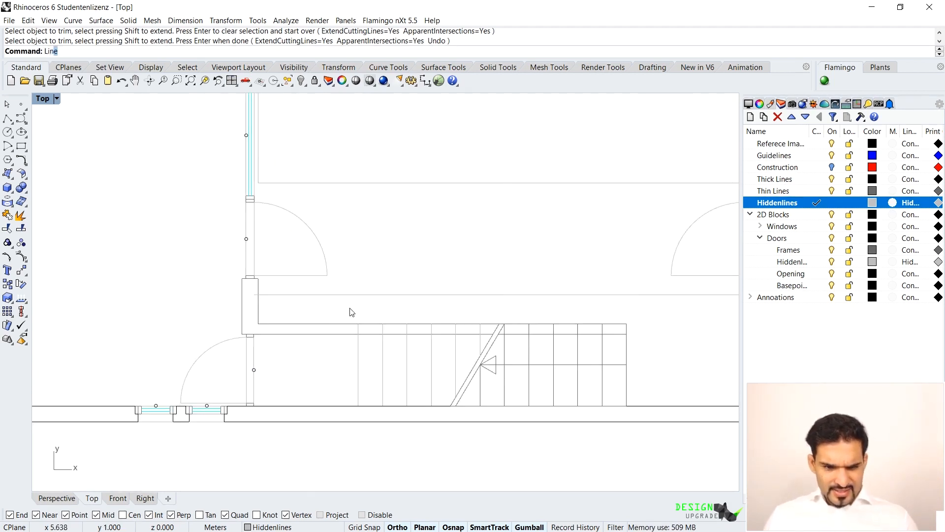
{"action": "key", "text": "Return"}
{"action": "left_click", "coordinate": [358, 324]}
{"action": "left_click", "coordinate": [361, 295]}
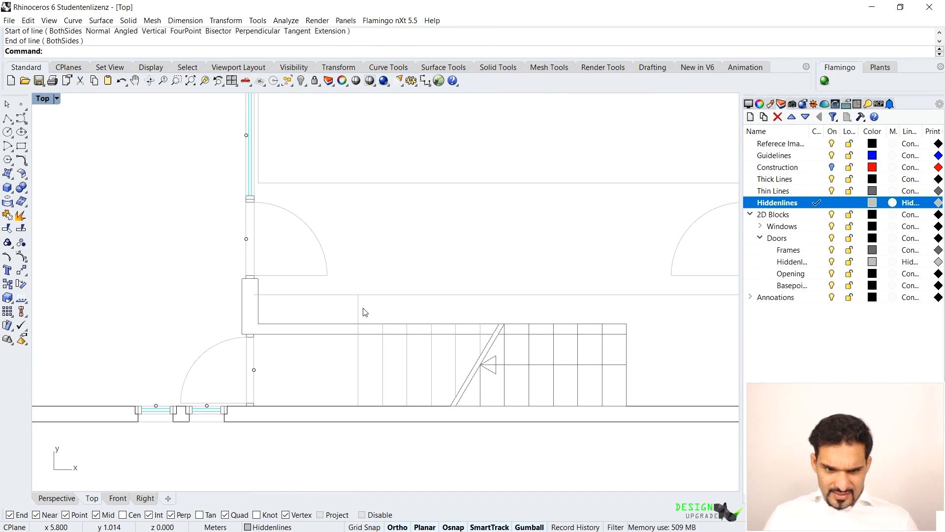
Step: Trim off the part of the lower horizontal hidden line left of the new vertical line above the stairs
{"action": "left_click", "coordinate": [361, 312]}
{"action": "key", "text": "Return"}
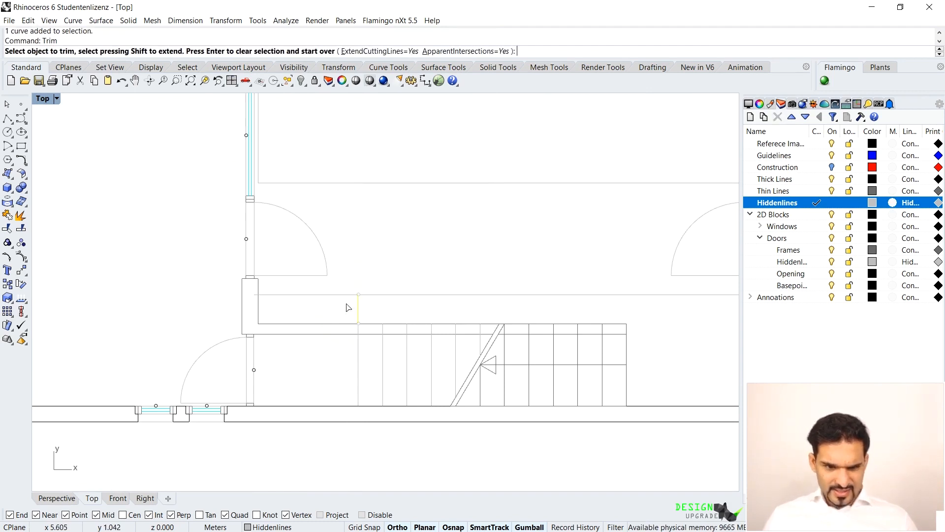
{"action": "left_click", "coordinate": [347, 304]}
{"action": "key", "text": "Return"}
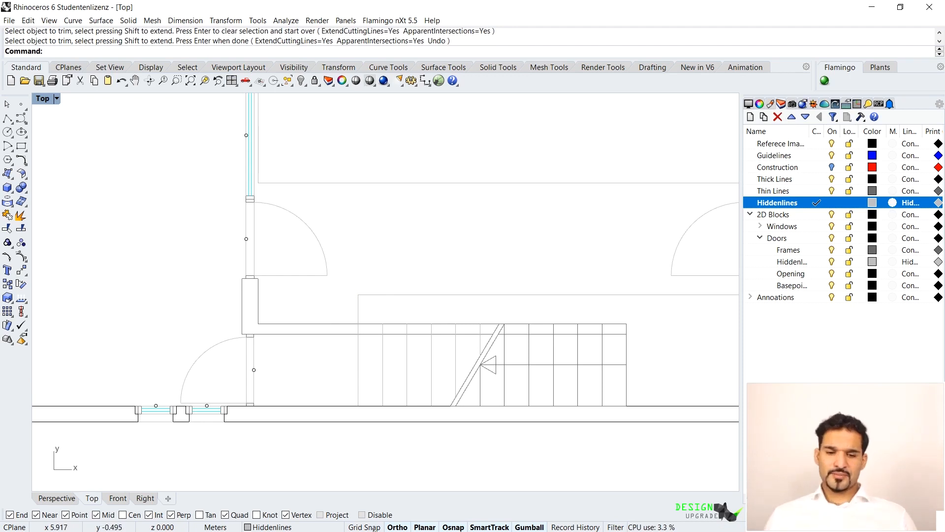
{"action": "scroll", "coordinate": [406, 234], "scroll_direction": "down", "scroll_amount": 3}
{"action": "scroll", "coordinate": [472, 274], "scroll_direction": "up", "scroll_amount": 2}
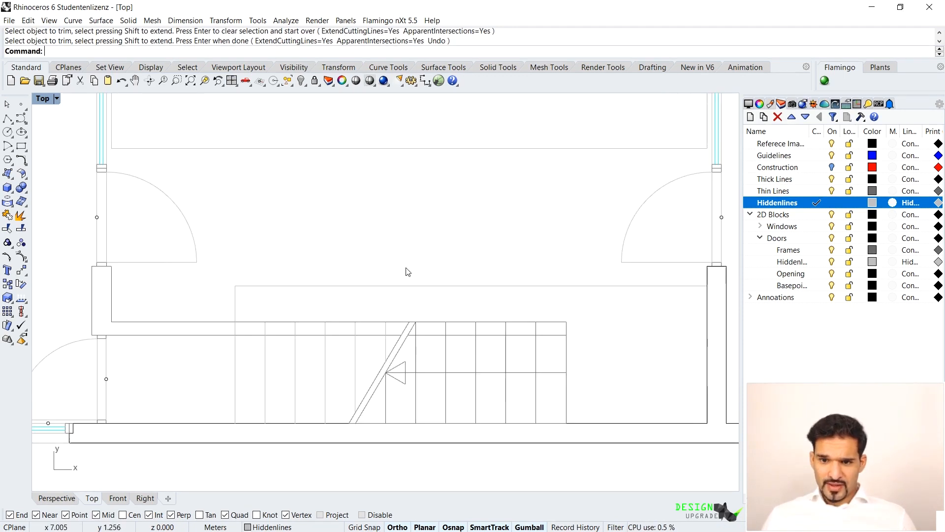
{"action": "scroll", "coordinate": [435, 256], "scroll_direction": "up", "scroll_amount": 1}
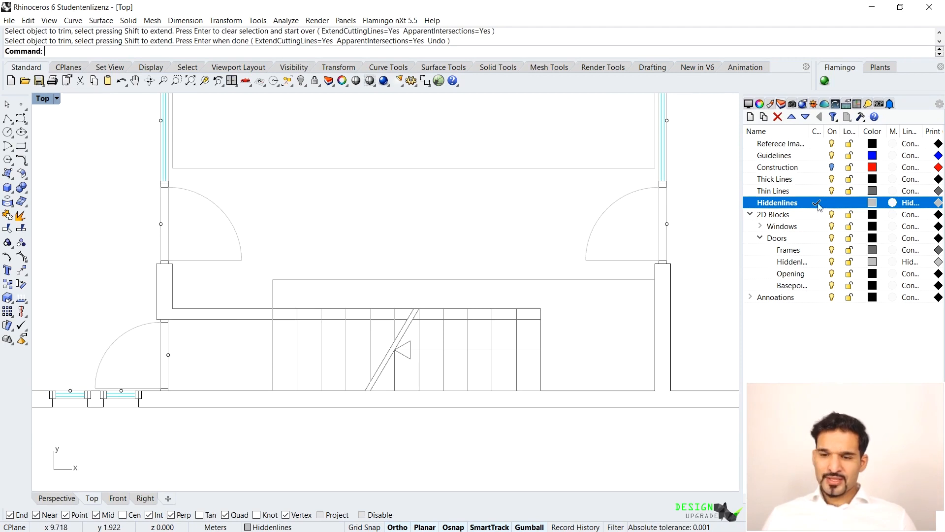
{"action": "mouse_move", "coordinate": [348, 210]}
{"action": "right_mouse_down"}
{"action": "mouse_move", "coordinate": [344, 262]}
{"action": "mouse_move", "coordinate": [380, 223]}
{"action": "mouse_move", "coordinate": [353, 208]}
{"action": "right_mouse_up"}
{"action": "scroll", "coordinate": [363, 237], "scroll_direction": "down", "scroll_amount": 4}
{"action": "scroll", "coordinate": [341, 229], "scroll_direction": "up", "scroll_amount": 2}
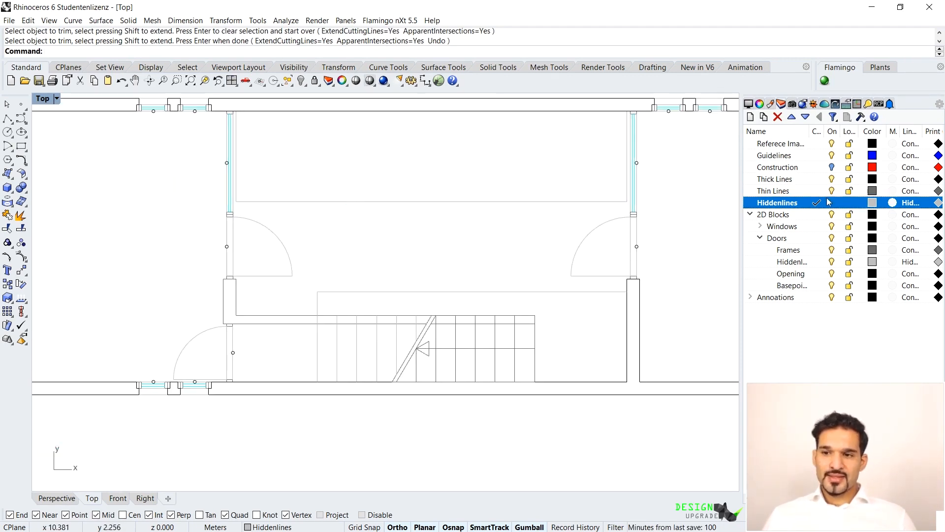
{"action": "scroll", "coordinate": [463, 217], "scroll_direction": "up", "scroll_amount": 5}
{"action": "scroll", "coordinate": [427, 216], "scroll_direction": "down", "scroll_amount": 5}
{"action": "scroll", "coordinate": [433, 202], "scroll_direction": "up", "scroll_amount": 1}
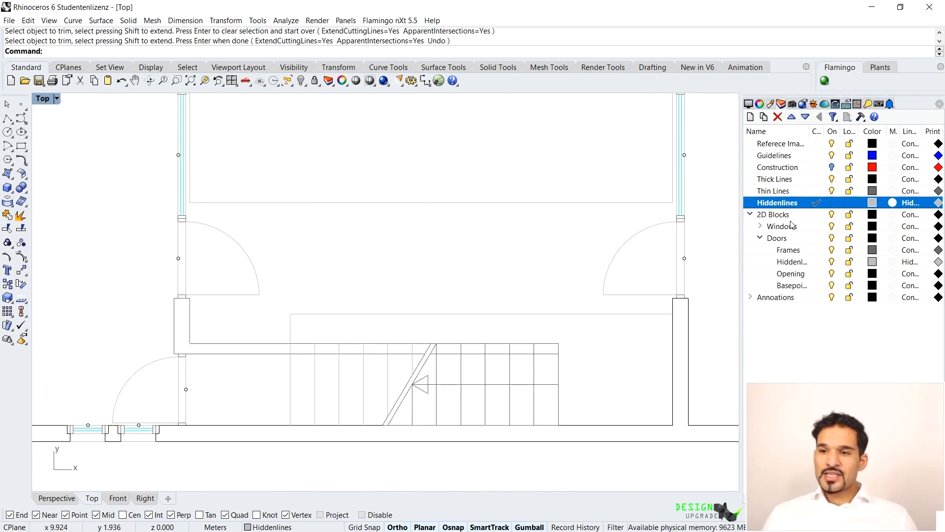
Step: Add a new linetype in the document's linetype options and name it Hidden 01
{"action": "type", "text": "OP"}
{"action": "key", "text": "Return"}
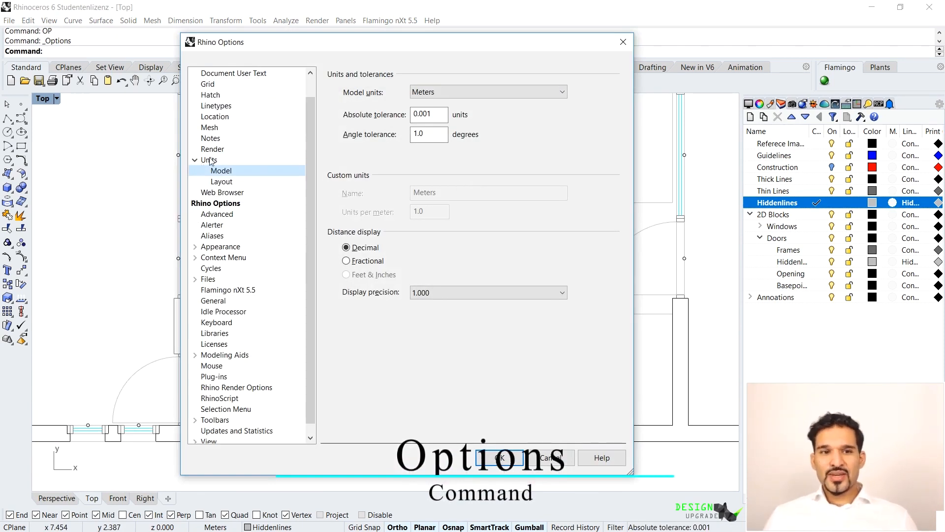
{"action": "left_click", "coordinate": [216, 106]}
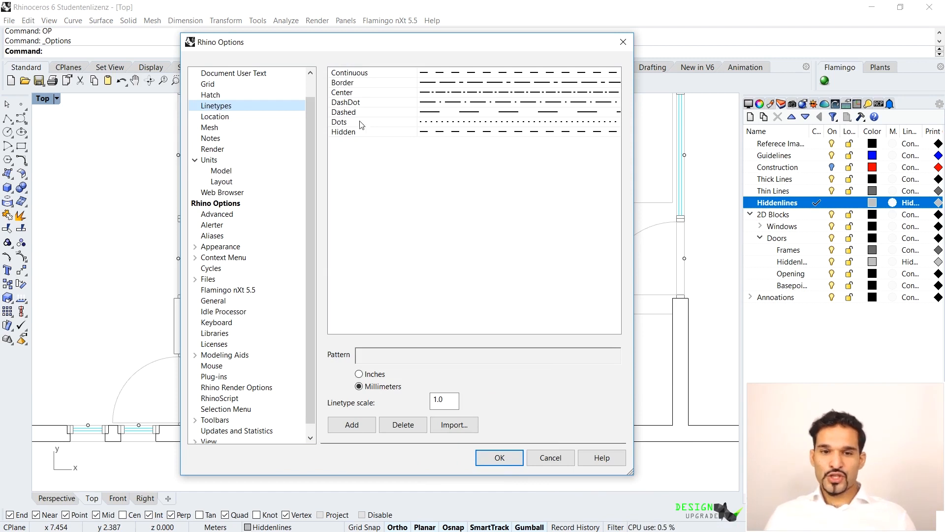
{"action": "left_click", "coordinate": [353, 133]}
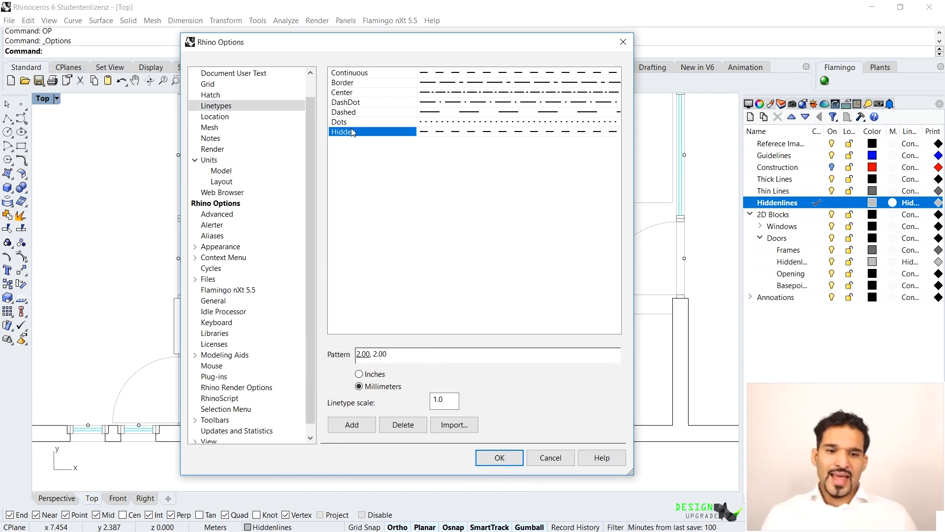
{"action": "left_click", "coordinate": [359, 427]}
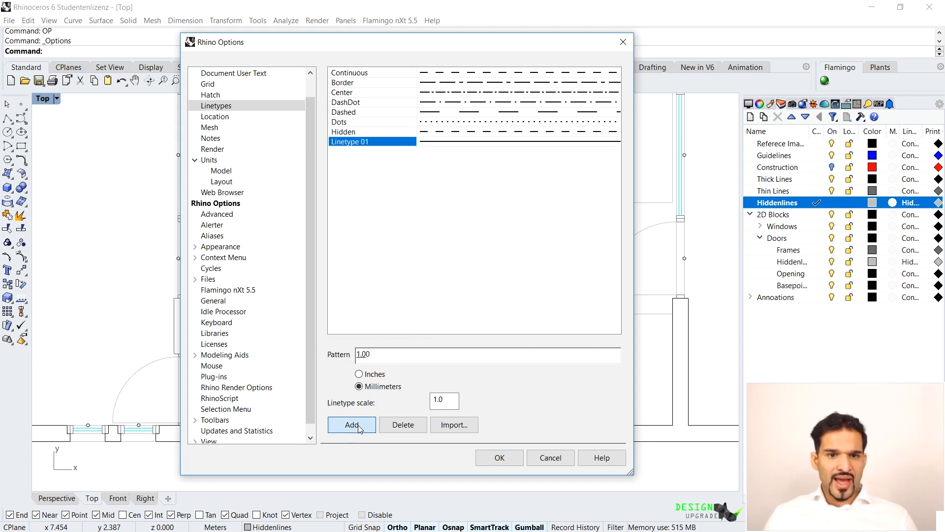
{"action": "left_click", "coordinate": [357, 142]}
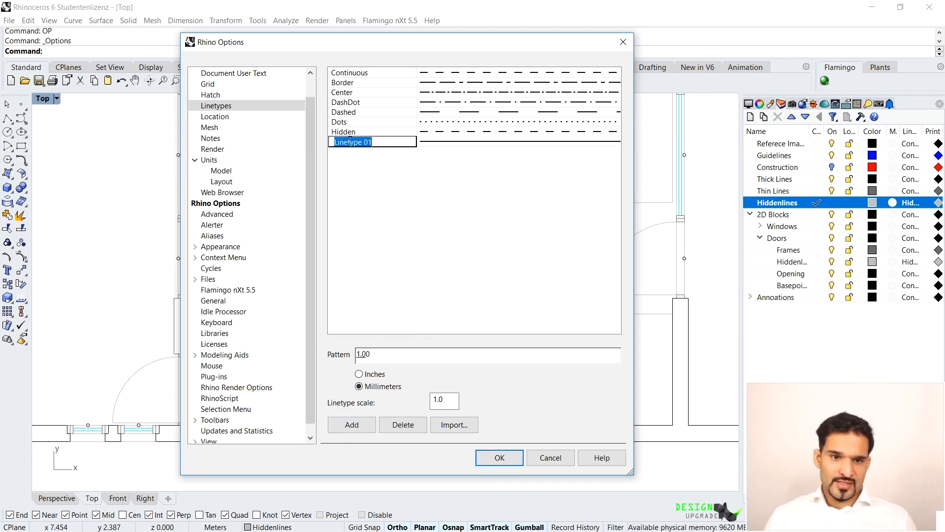
{"action": "left_click_drag", "start_coordinate": [374, 142], "coordinate": [332, 143]}
{"action": "left_click", "coordinate": [365, 142]}
{"action": "type", "text": "Hidden"}
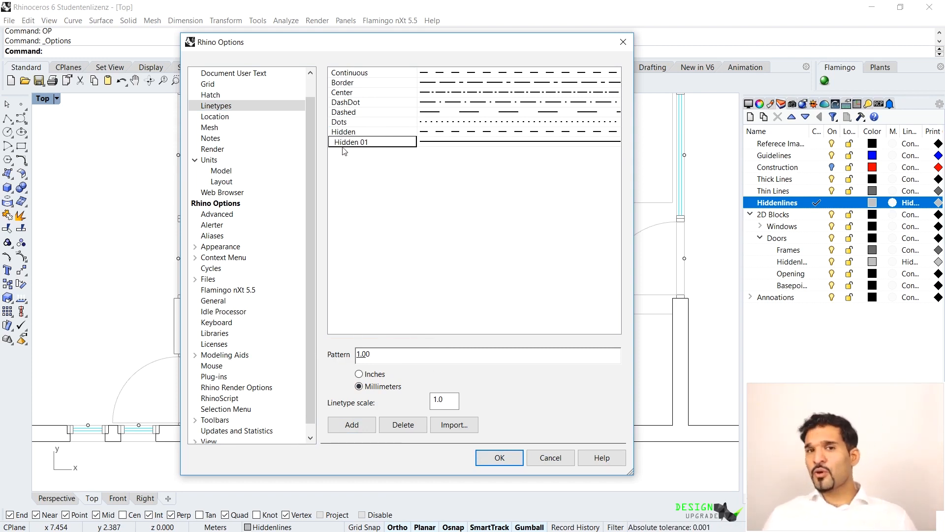
{"action": "key", "text": "Return"}
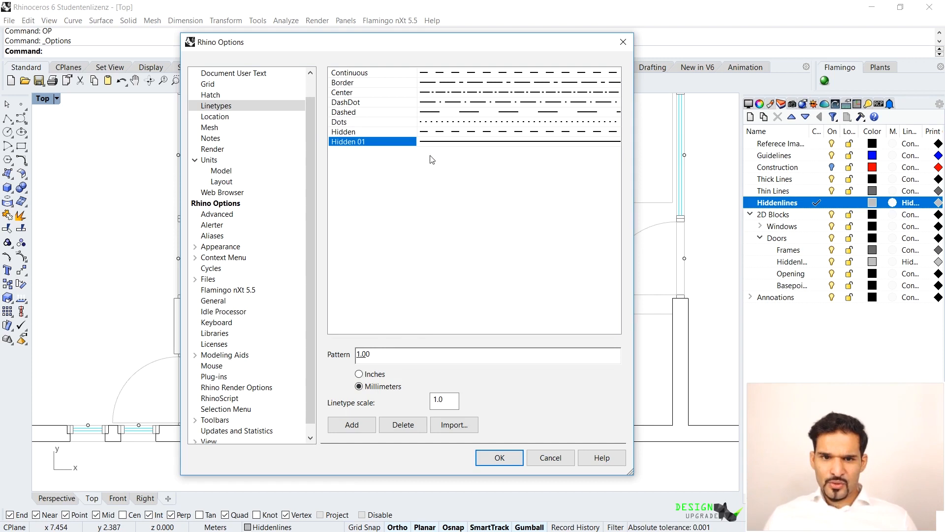
Step: Set the Hidden 01 linetype's pattern to 10.00,10.00 in millimetres and apply the options
{"action": "type", "text": "10.00"}
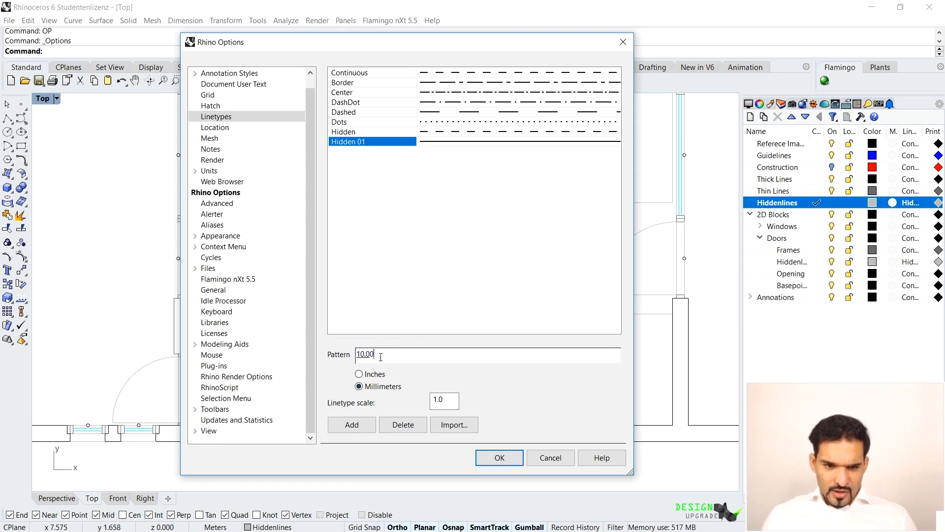
{"action": "type", "text": ",10.00"}
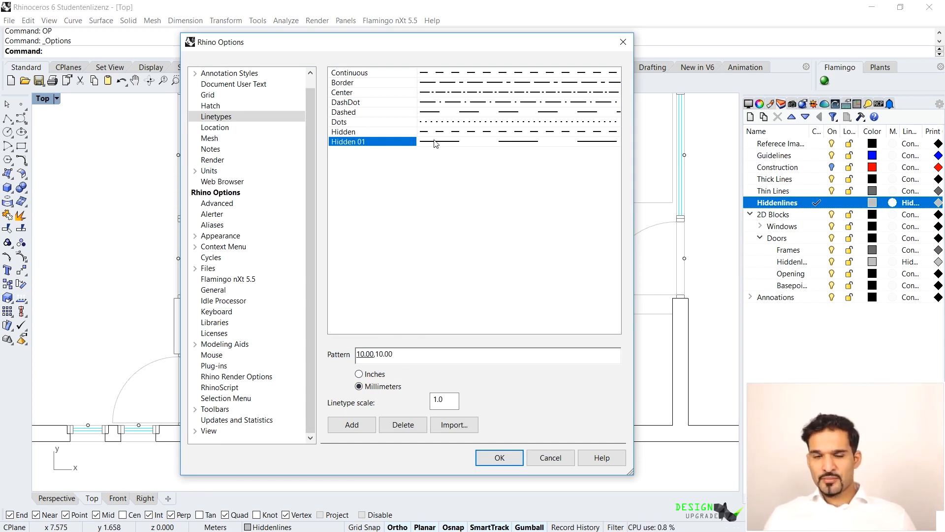
{"action": "left_click", "coordinate": [497, 457]}
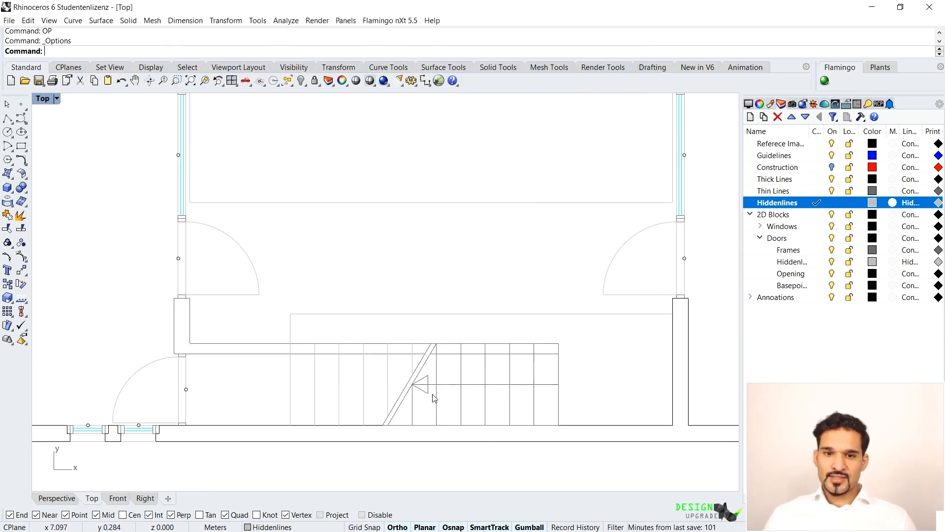
Step: Assign the Hidden 01 linetype to the Hiddenlines layer
{"action": "left_click", "coordinate": [910, 206]}
{"action": "left_click", "coordinate": [482, 229]}
{"action": "left_click", "coordinate": [519, 274]}
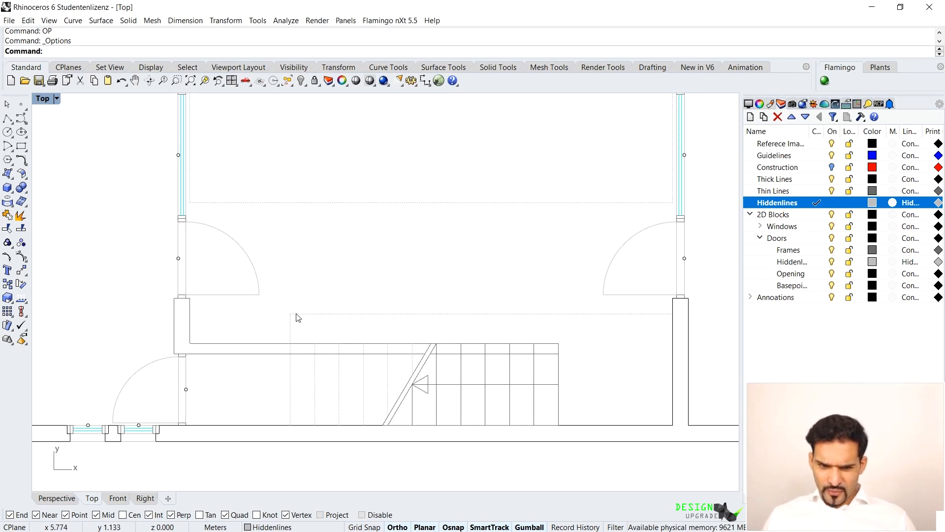
Step: Set the Hidden 01 linetype's pattern to 40.00, 40.00 in the document's linetype options
{"action": "scroll", "coordinate": [294, 330], "scroll_direction": "up", "scroll_amount": 2}
{"action": "scroll", "coordinate": [323, 276], "scroll_direction": "down", "scroll_amount": 4}
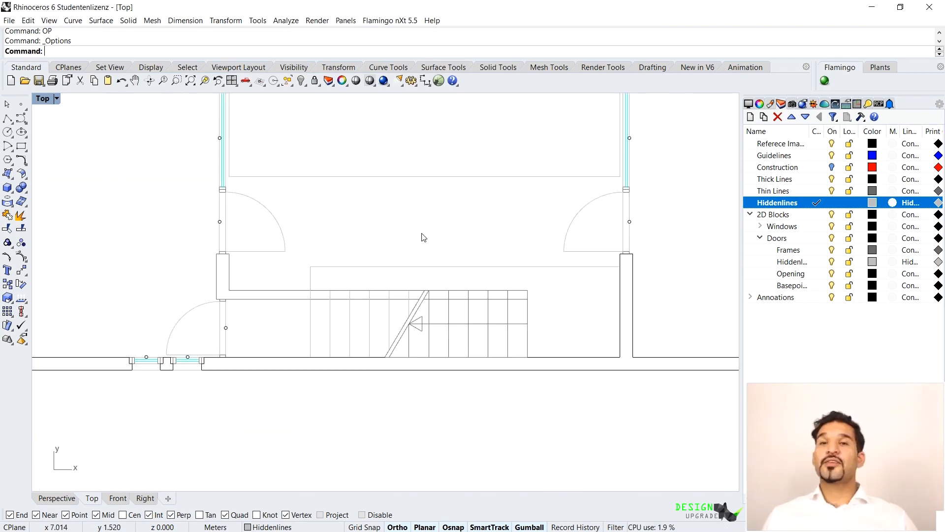
{"action": "scroll", "coordinate": [428, 217], "scroll_direction": "down", "scroll_amount": 1}
{"action": "scroll", "coordinate": [424, 222], "scroll_direction": "up", "scroll_amount": 3}
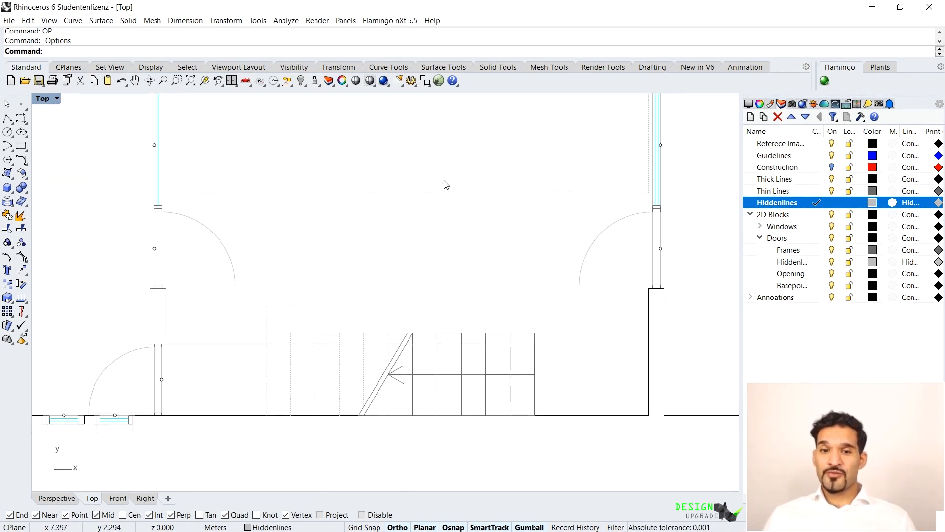
{"action": "type", "text": "P"}
{"action": "key", "text": "Return"}
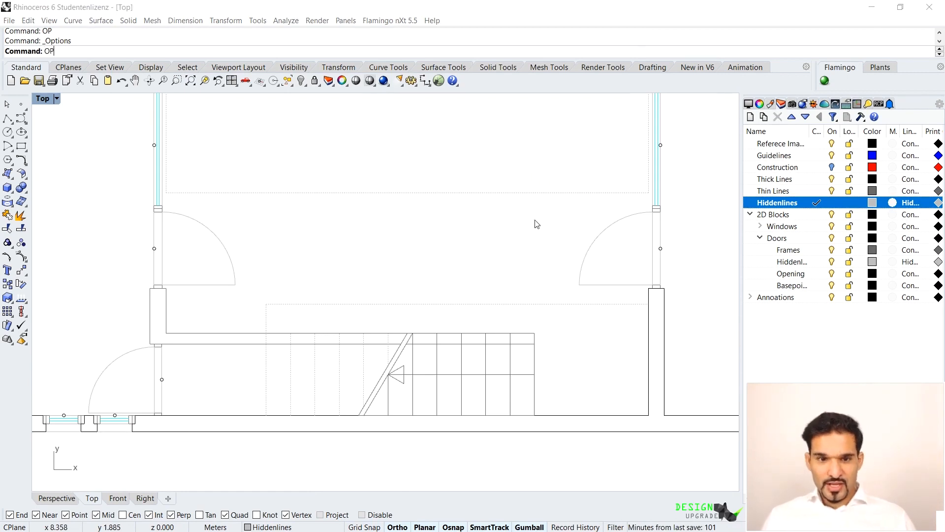
{"action": "left_click", "coordinate": [351, 142]}
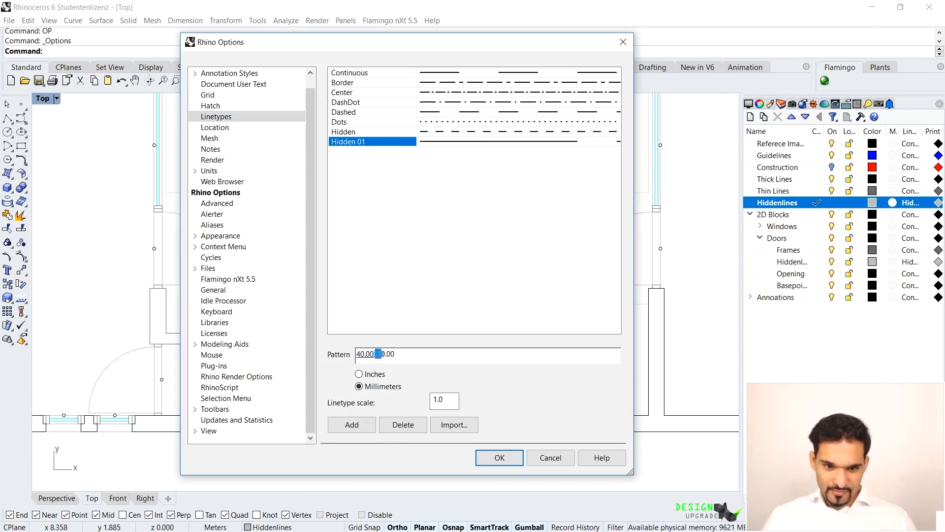
{"action": "left_click", "coordinate": [499, 459]}
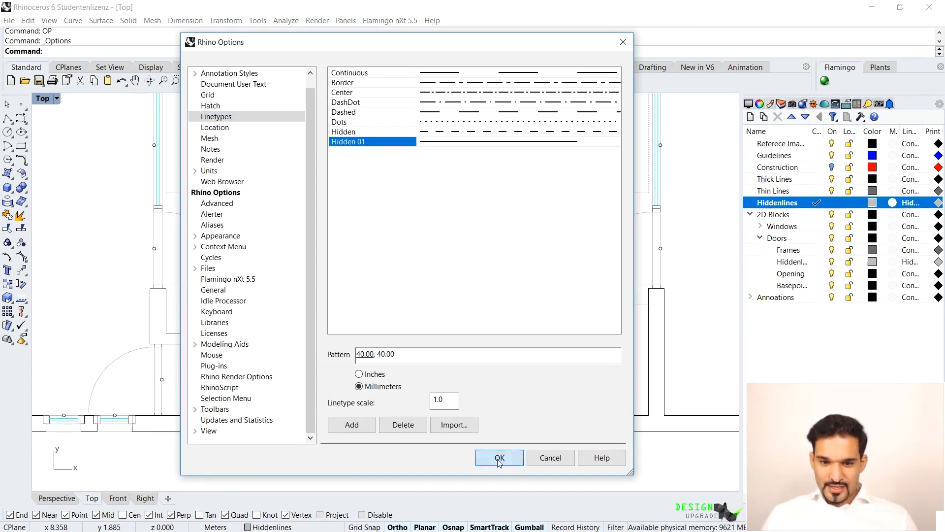
Step: Reapply the Hidden 01 linetype to the Hiddenlines layer
{"action": "right_click", "coordinate": [904, 203]}
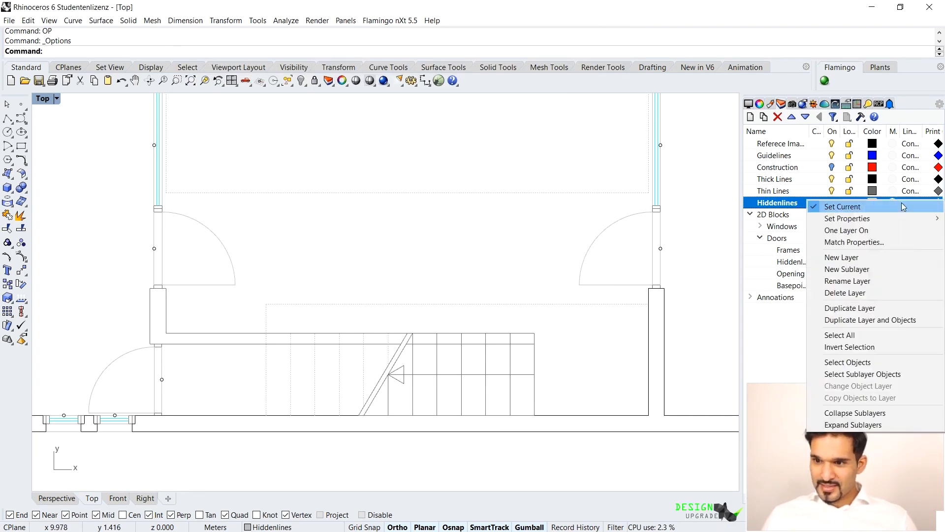
{"action": "left_click", "coordinate": [912, 206]}
{"action": "left_click", "coordinate": [912, 205]}
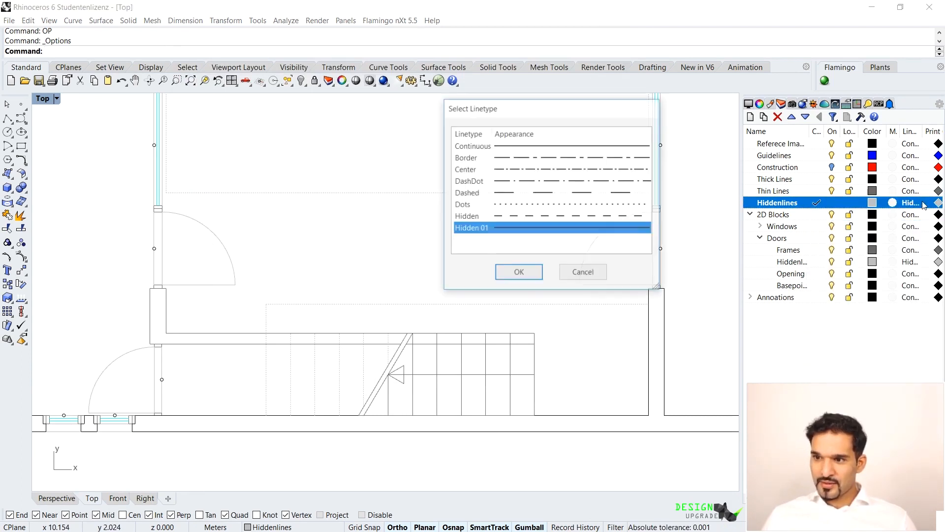
{"action": "left_click", "coordinate": [515, 272]}
Step: Examine the hidden lines around the doors and staircase at several zoom levels and review the linetype list in the options
{"action": "right_click_drag", "start_coordinate": [350, 238], "coordinate": [394, 235]}
{"action": "scroll", "coordinate": [338, 236], "scroll_direction": "up", "scroll_amount": 2}
{"action": "scroll", "coordinate": [267, 223], "scroll_direction": "down", "scroll_amount": 4}
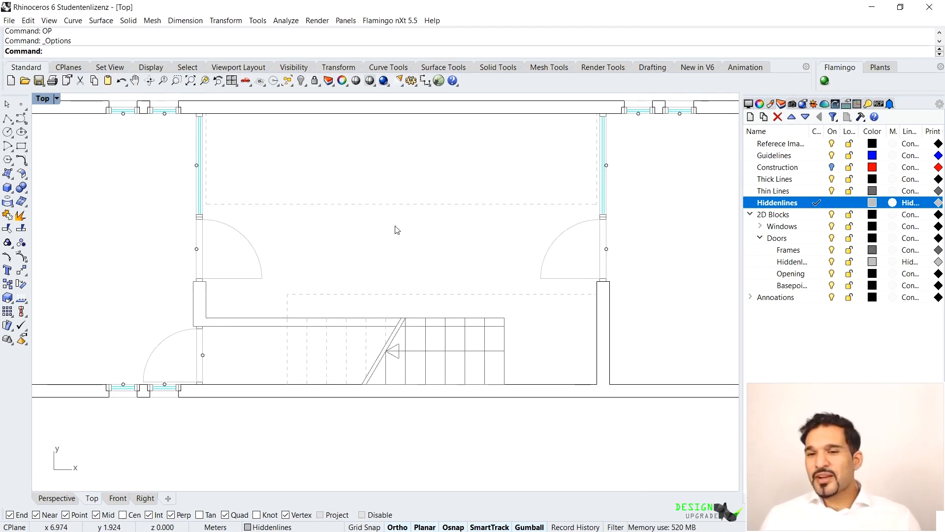
{"action": "scroll", "coordinate": [395, 228], "scroll_direction": "down", "scroll_amount": 4}
{"action": "scroll", "coordinate": [413, 213], "scroll_direction": "up", "scroll_amount": 5}
{"action": "scroll", "coordinate": [413, 226], "scroll_direction": "down", "scroll_amount": 1}
{"action": "scroll", "coordinate": [412, 225], "scroll_direction": "down", "scroll_amount": 1}
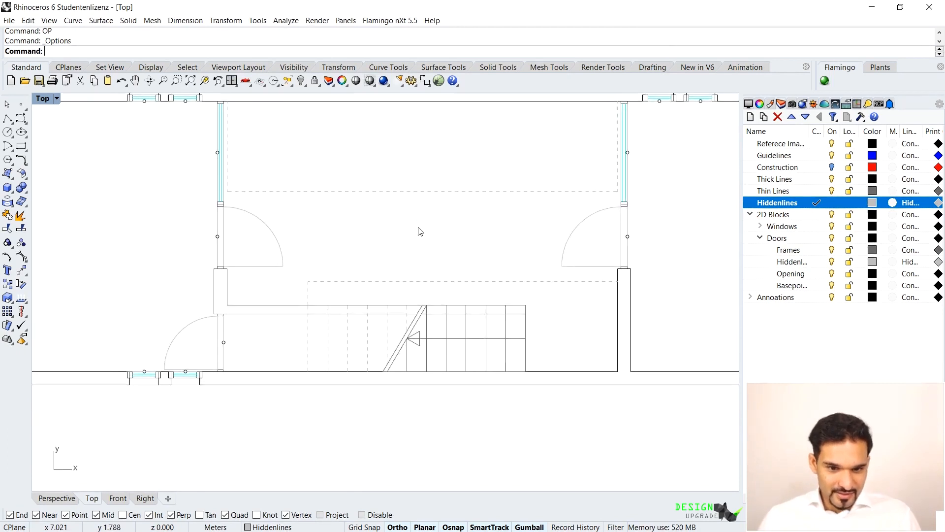
{"action": "scroll", "coordinate": [409, 241], "scroll_direction": "down", "scroll_amount": 4}
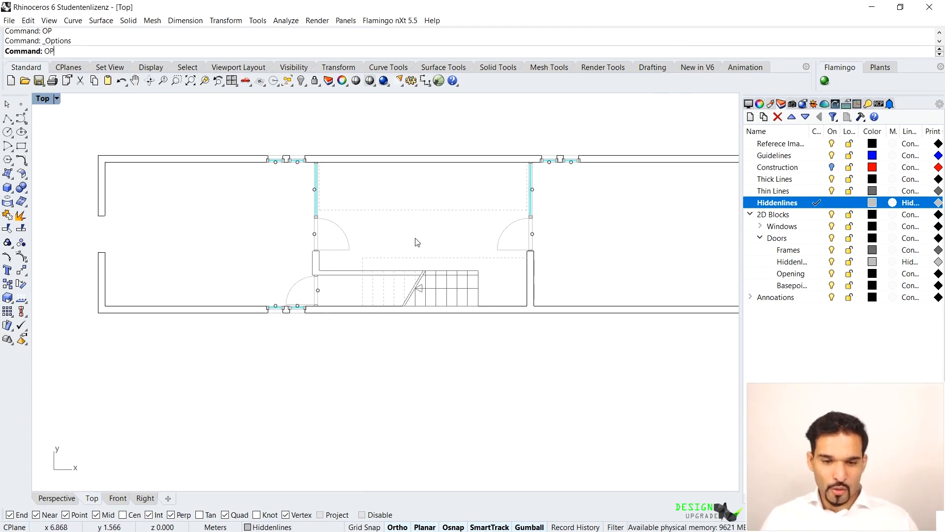
{"action": "key", "text": "Return"}
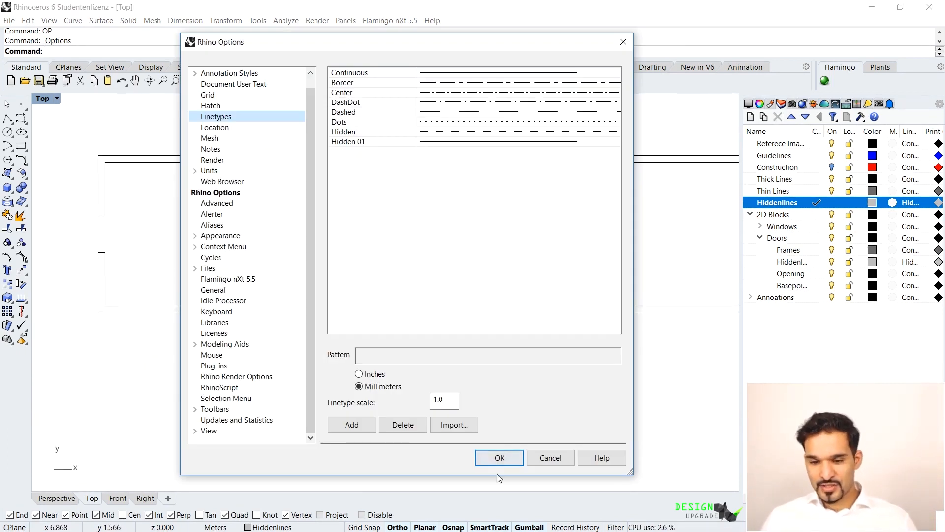
{"action": "left_click", "coordinate": [499, 459]}
{"action": "mouse_move", "coordinate": [447, 235]}
{"action": "right_mouse_down"}
{"action": "mouse_move", "coordinate": [393, 228]}
{"action": "mouse_move", "coordinate": [407, 243]}
{"action": "right_mouse_up"}
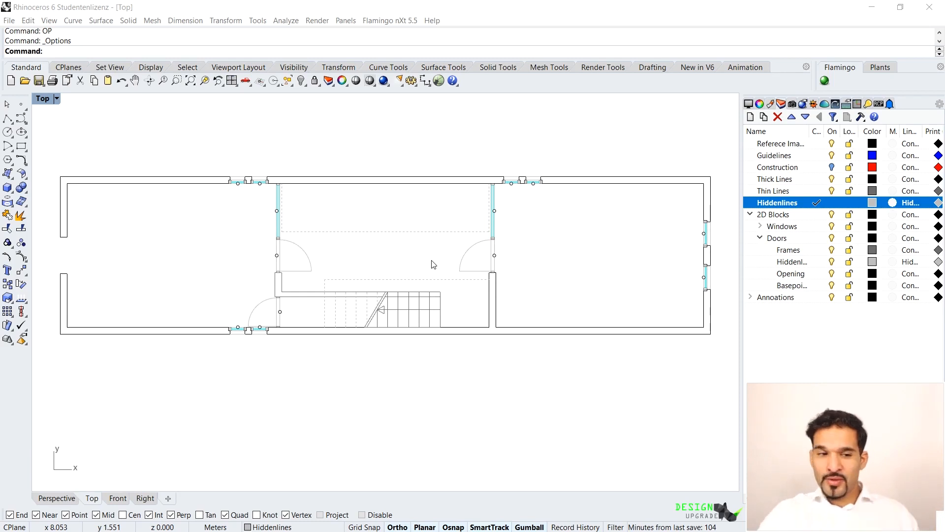
Step: Start a rectangle for the opening in the left exterior wall and make Thick Lines the current layer
{"action": "right_click_drag", "start_coordinate": [84, 228], "coordinate": [326, 208]}
{"action": "scroll", "coordinate": [306, 232], "scroll_direction": "up", "scroll_amount": 4}
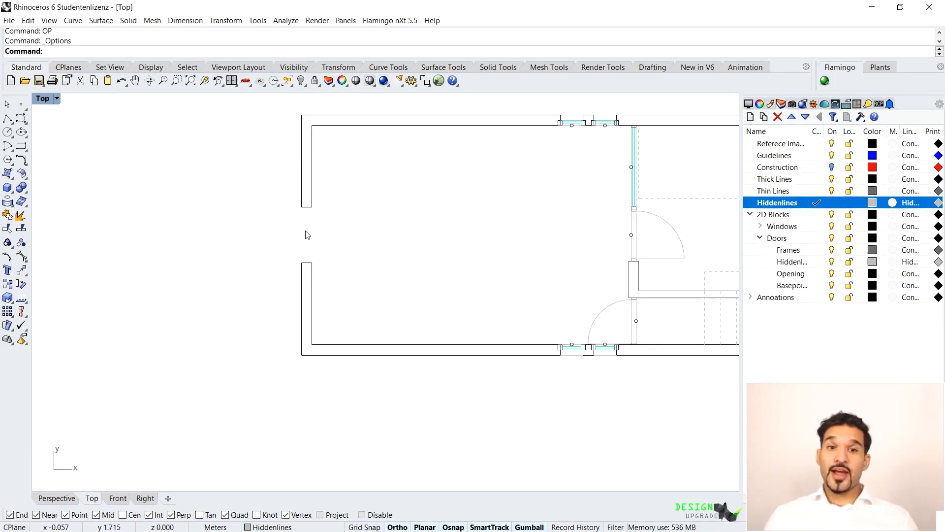
{"action": "right_click_drag", "start_coordinate": [352, 245], "coordinate": [289, 241]}
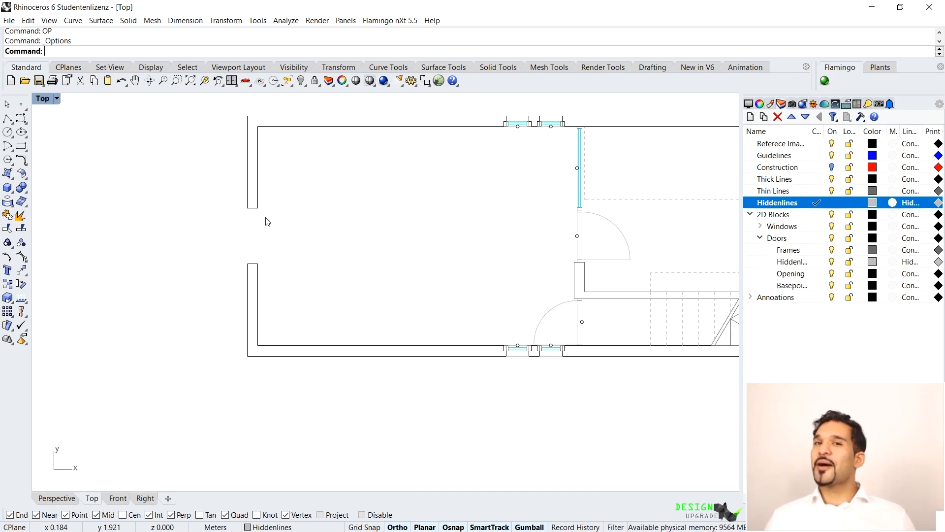
{"action": "left_click", "coordinate": [20, 148]}
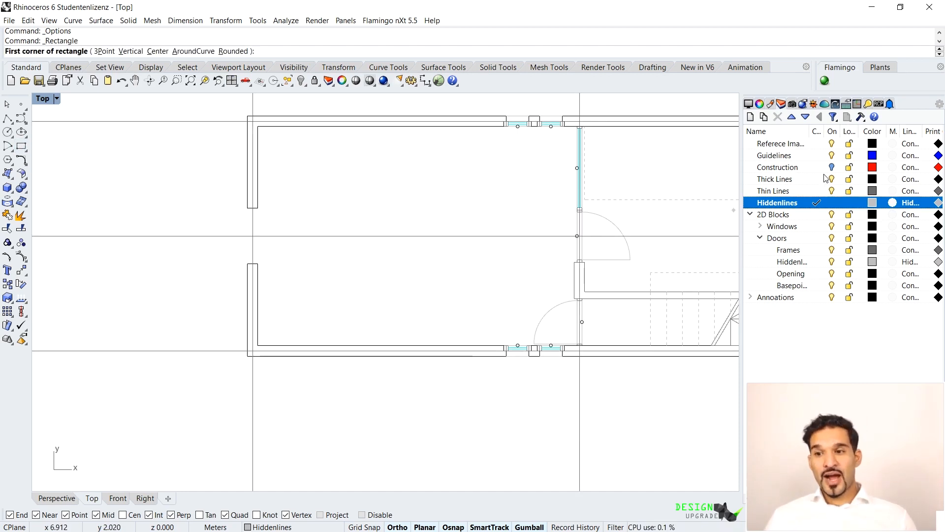
{"action": "double_click", "coordinate": [786, 179]}
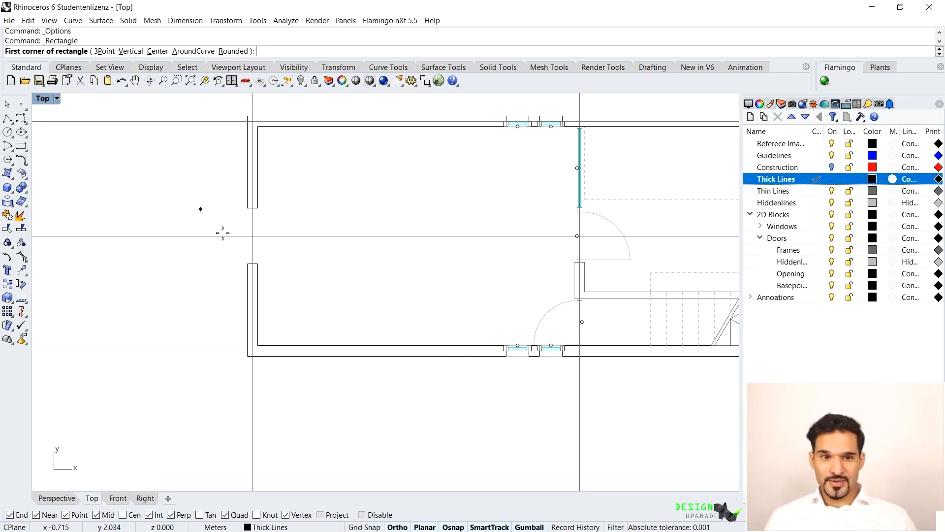
Step: Draw a rectangle centred in the left exterior wall's opening, 0.15 m wide and 1.35 m long
{"action": "scroll", "coordinate": [257, 246], "scroll_direction": "up", "scroll_amount": 5}
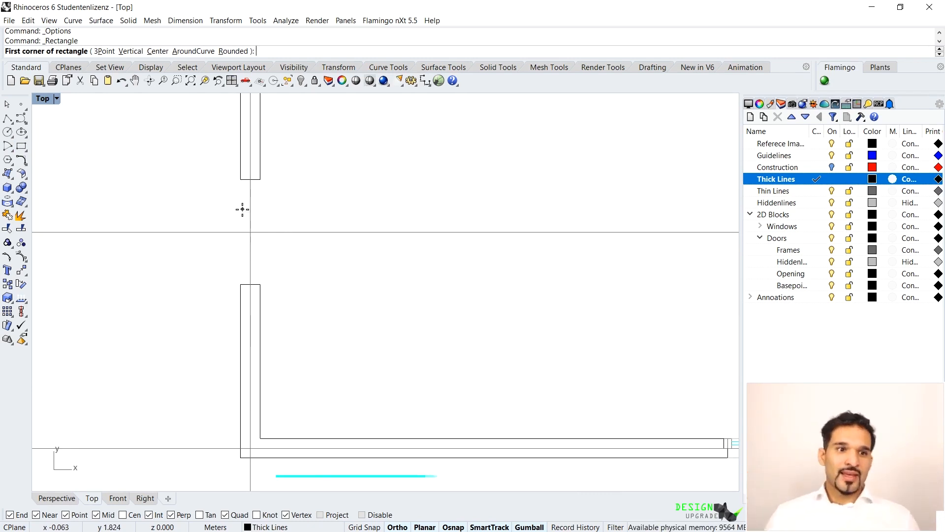
{"action": "type", "text": "c"}
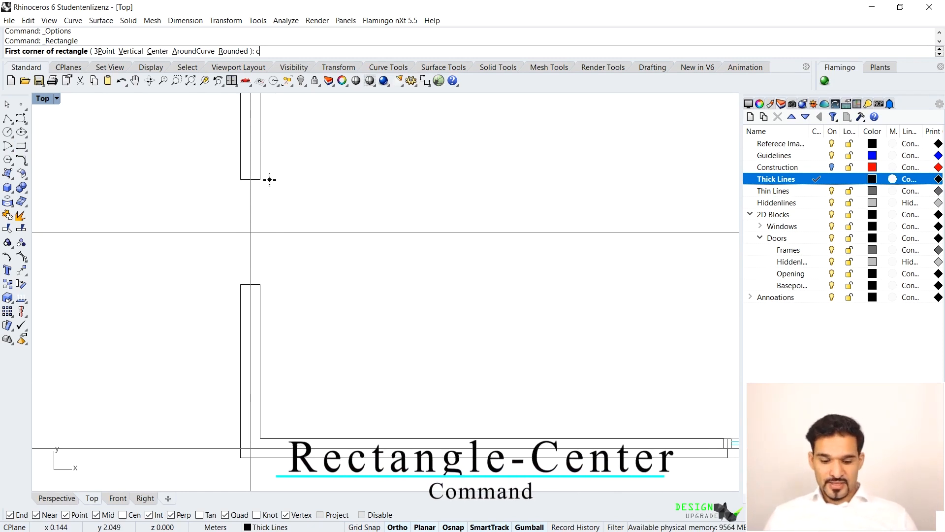
{"action": "key", "text": "Return"}
{"action": "left_click", "coordinate": [251, 232]}
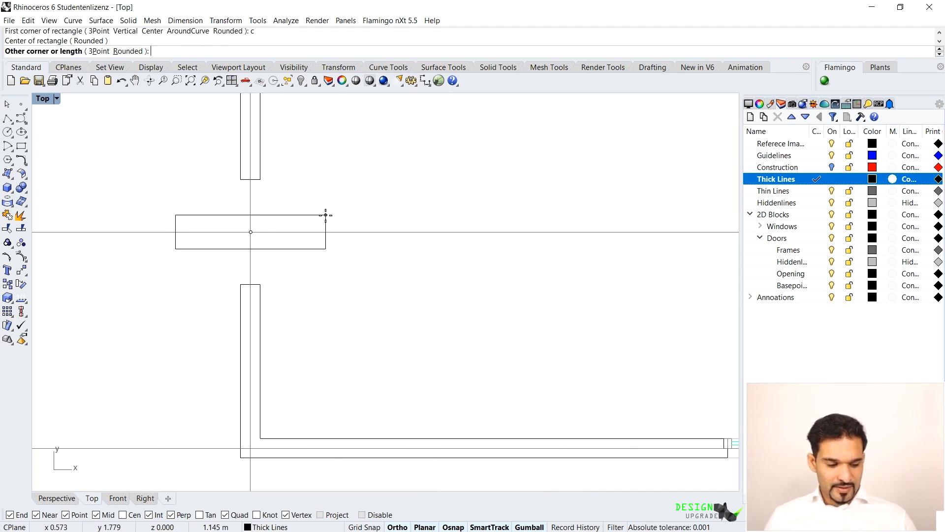
{"action": "type", "text": ".15"}
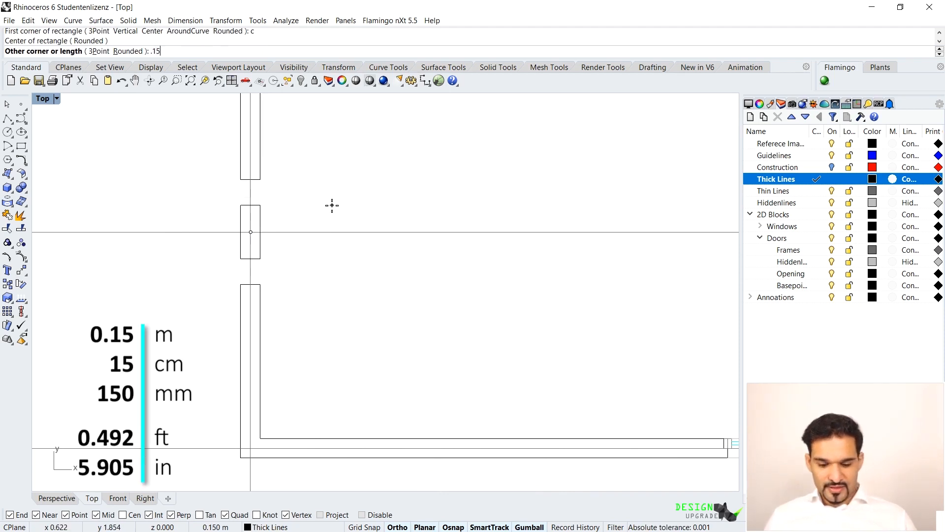
{"action": "key", "text": "Return"}
{"action": "type", "text": "1"}
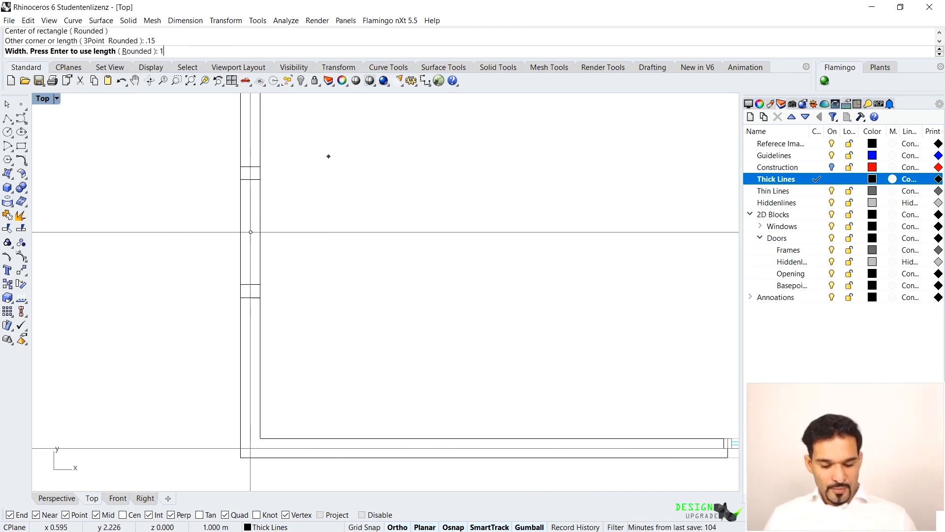
{"action": "type", "text": ".35"}
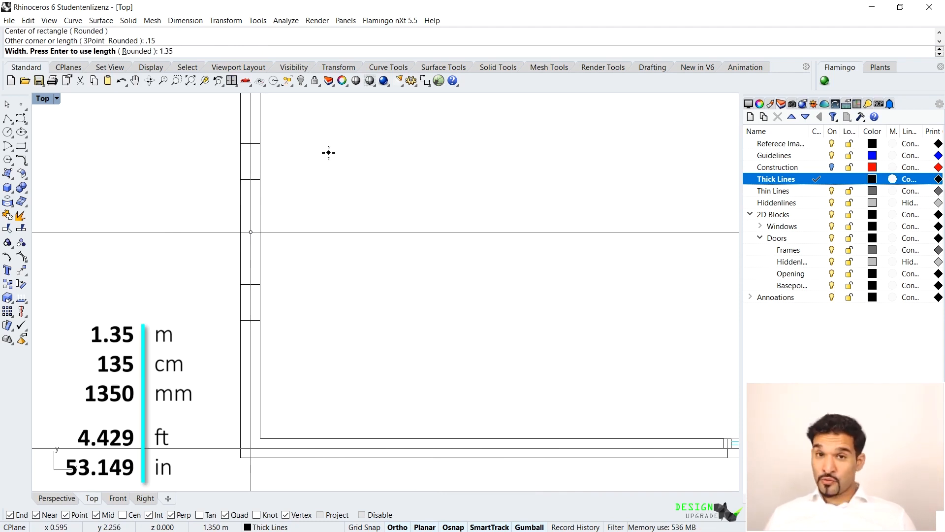
{"action": "key", "text": "Return"}
Step: Move the new rectangle 1 m horizontally into the room, away from the exterior wall opening
{"action": "left_click", "coordinate": [262, 220]}
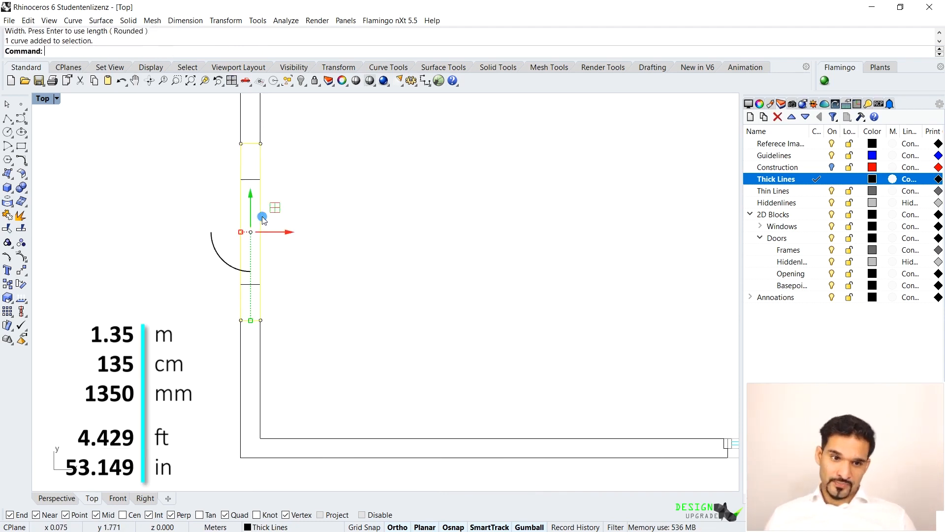
{"action": "left_click", "coordinate": [289, 235]}
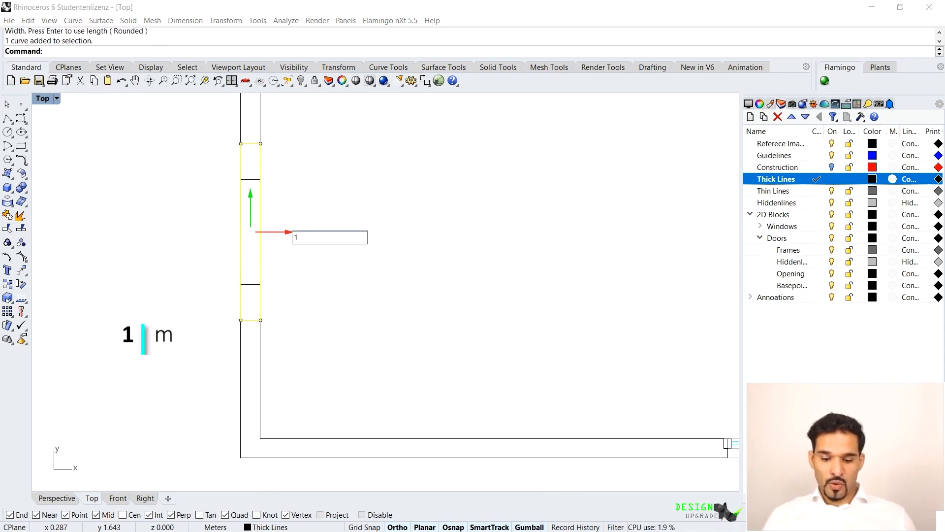
{"action": "key", "text": "Return"}
{"action": "key", "text": "Escape"}
{"action": "scroll", "coordinate": [343, 264], "scroll_direction": "down", "scroll_amount": 6}
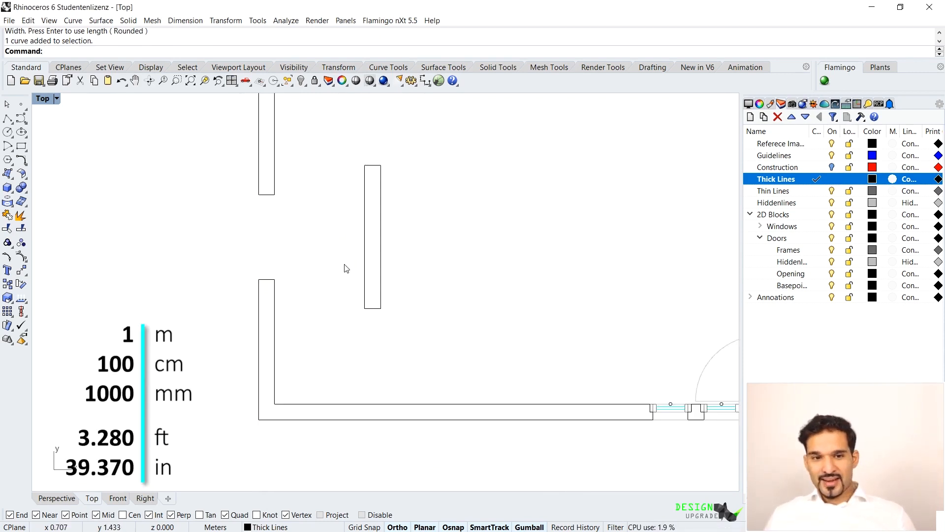
{"action": "scroll", "coordinate": [288, 250], "scroll_direction": "up", "scroll_amount": 4}
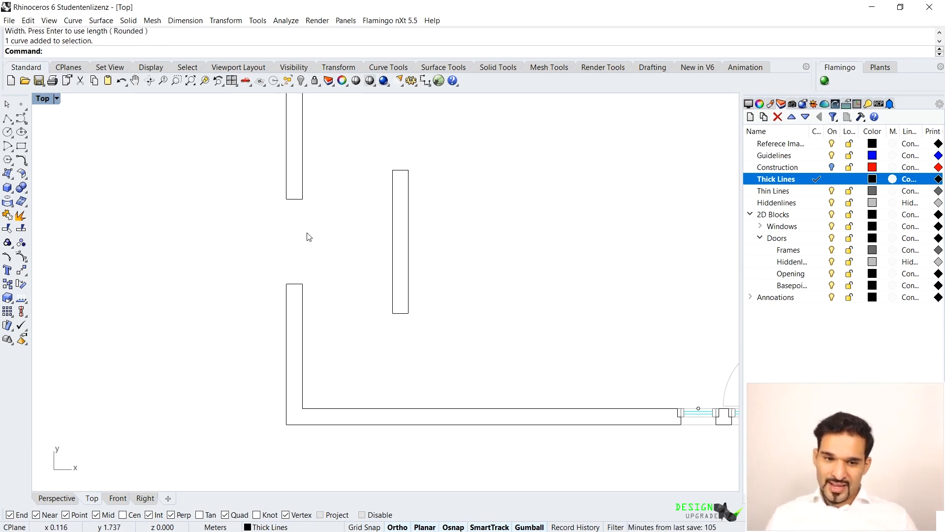
Step: Make Hiddenlines the current layer and draw two polylines across the wall opening, along its outer and inner faces
{"action": "double_click", "coordinate": [778, 203]}
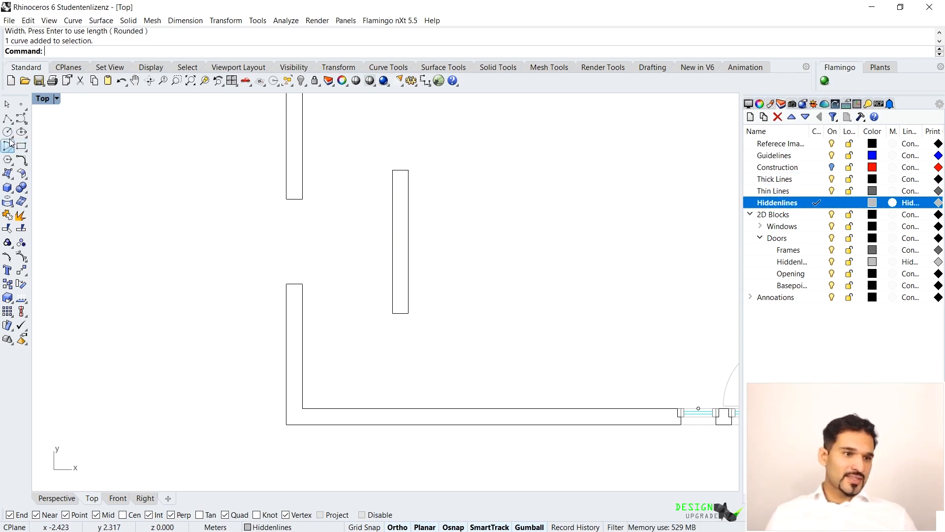
{"action": "left_click", "coordinate": [8, 118]}
{"action": "left_click", "coordinate": [287, 199]}
{"action": "left_click", "coordinate": [287, 284]}
{"action": "key", "text": "Return"}
{"action": "key", "text": "Return"}
{"action": "left_click", "coordinate": [303, 199]}
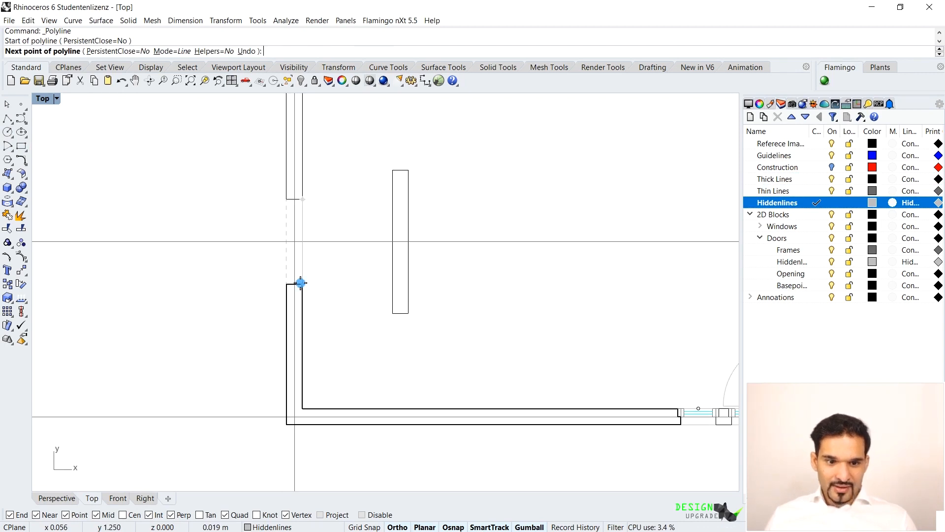
{"action": "left_click", "coordinate": [301, 282]}
{"action": "key", "text": "Return"}
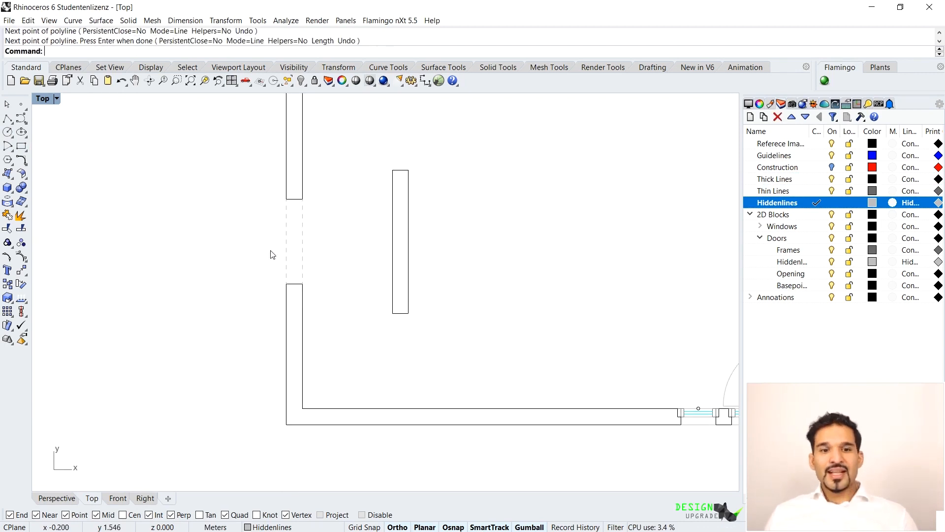
Step: On the Thin Lines layer, draw a rectangle spanning the opening's height and projecting outward from the wall's outer face
{"action": "double_click", "coordinate": [775, 191]}
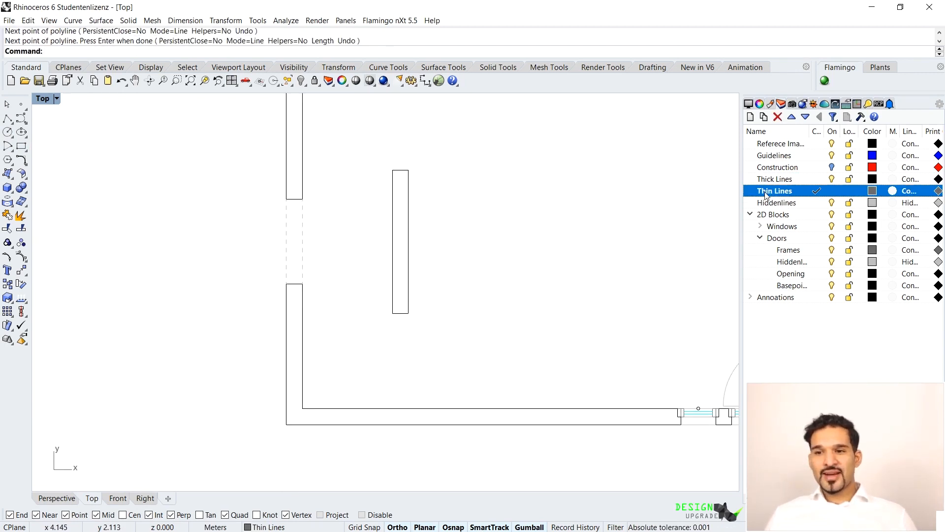
{"action": "left_click", "coordinate": [20, 147]}
{"action": "left_click", "coordinate": [287, 199]}
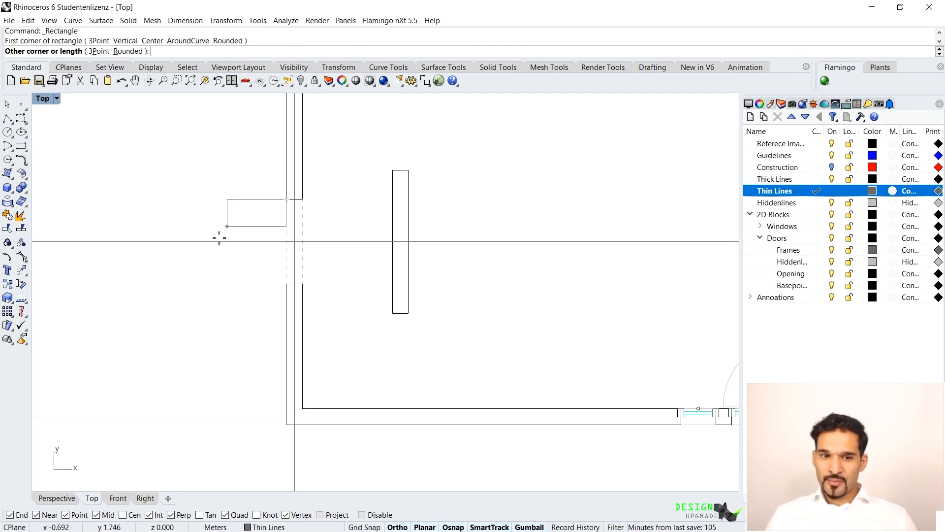
{"action": "left_click", "coordinate": [269, 283]}
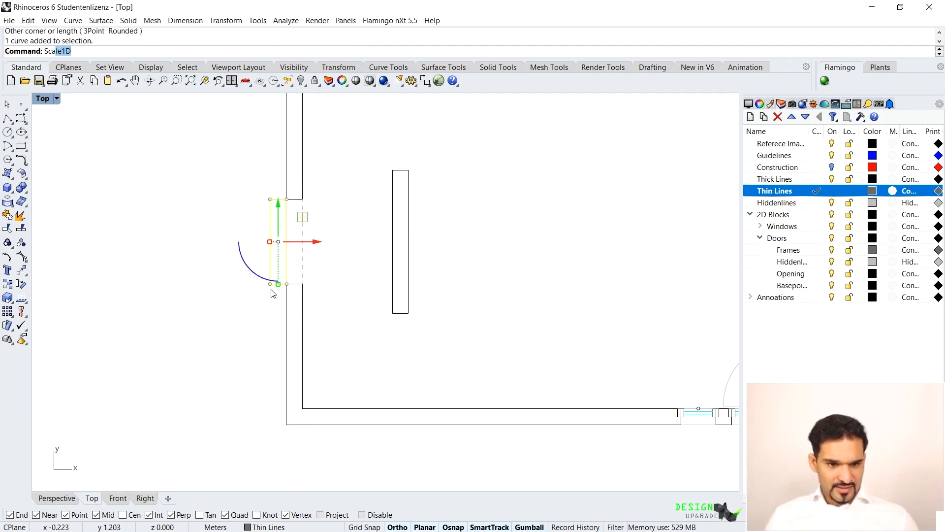
Step: Scale the projecting rectangle in one direction with Scale1D, from the wall's outer face, to a depth of 0.23 m
{"action": "key", "text": "Return"}
{"action": "left_click", "coordinate": [286, 283]}
{"action": "left_click", "coordinate": [270, 284]}
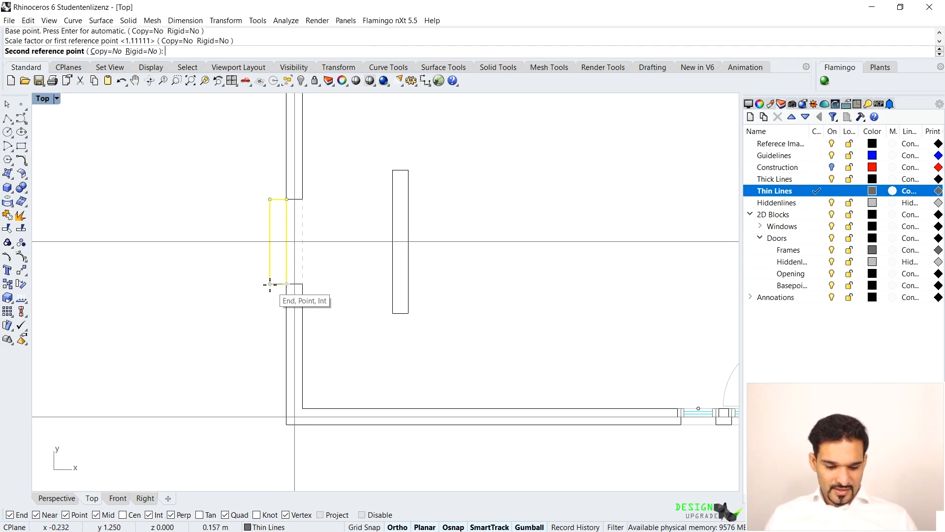
{"action": "type", "text": "0.23"}
{"action": "key", "text": "Return"}
{"action": "key", "text": "Escape"}
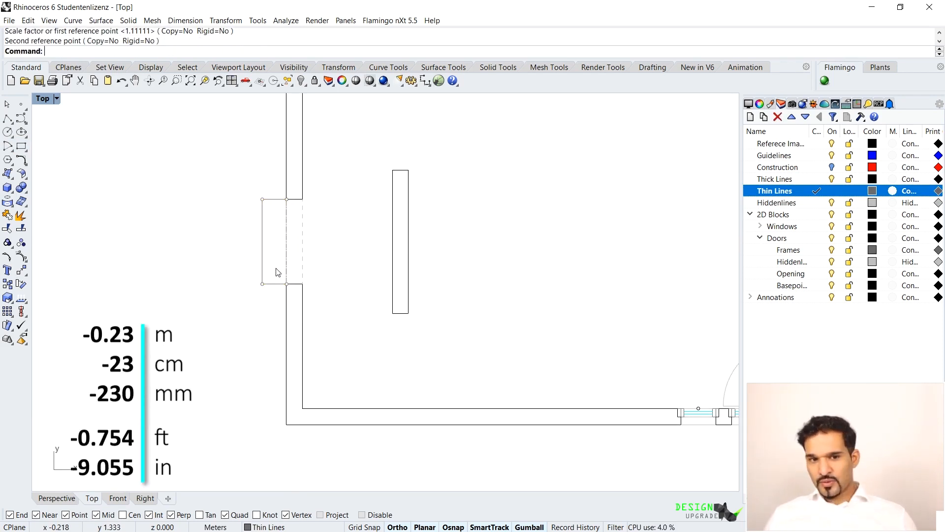
Step: Copy the door block beside the interior glazing onto the left exterior wall's inner face, just above the opening
{"action": "scroll", "coordinate": [272, 213], "scroll_direction": "up", "scroll_amount": 2}
{"action": "scroll", "coordinate": [269, 224], "scroll_direction": "down", "scroll_amount": 4}
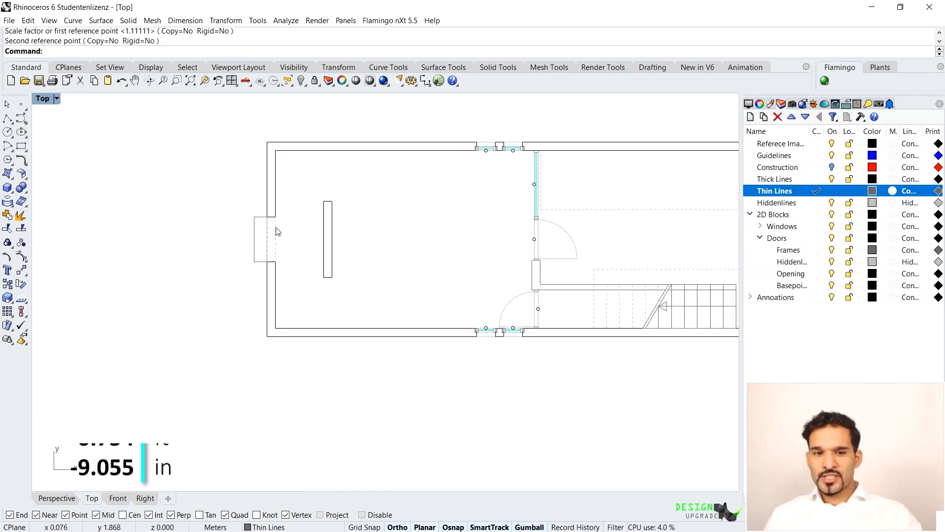
{"action": "scroll", "coordinate": [270, 229], "scroll_direction": "up", "scroll_amount": 3}
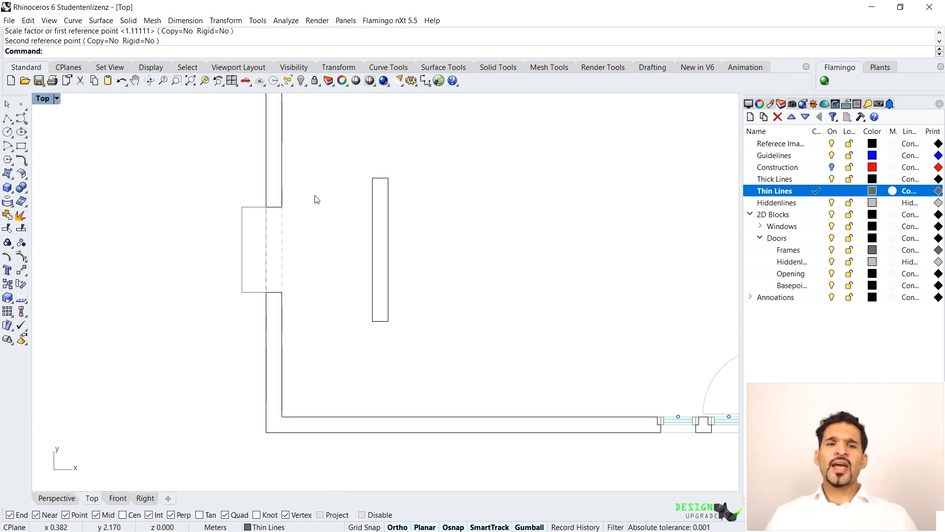
{"action": "right_click_drag", "start_coordinate": [317, 199], "coordinate": [305, 206]}
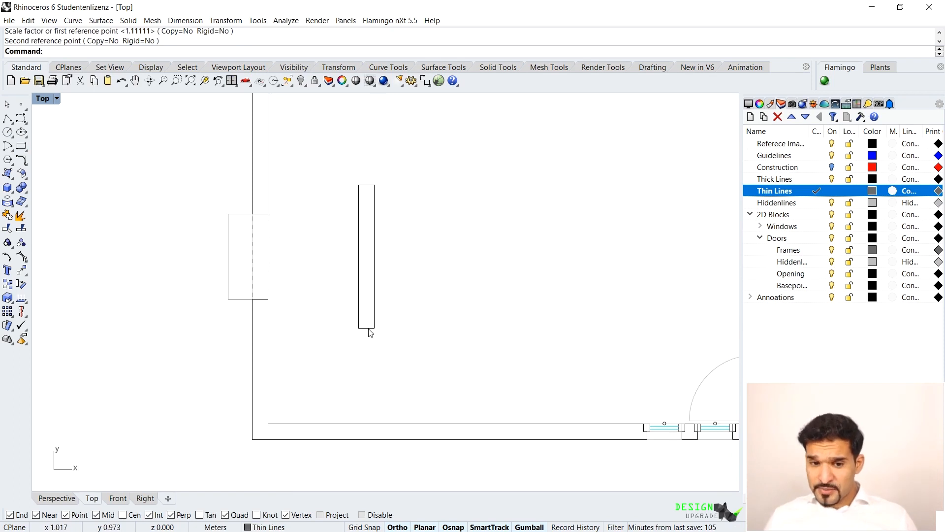
{"action": "scroll", "coordinate": [394, 201], "scroll_direction": "down", "scroll_amount": 3}
{"action": "scroll", "coordinate": [370, 259], "scroll_direction": "up", "scroll_amount": 4}
{"action": "left_click", "coordinate": [500, 244]}
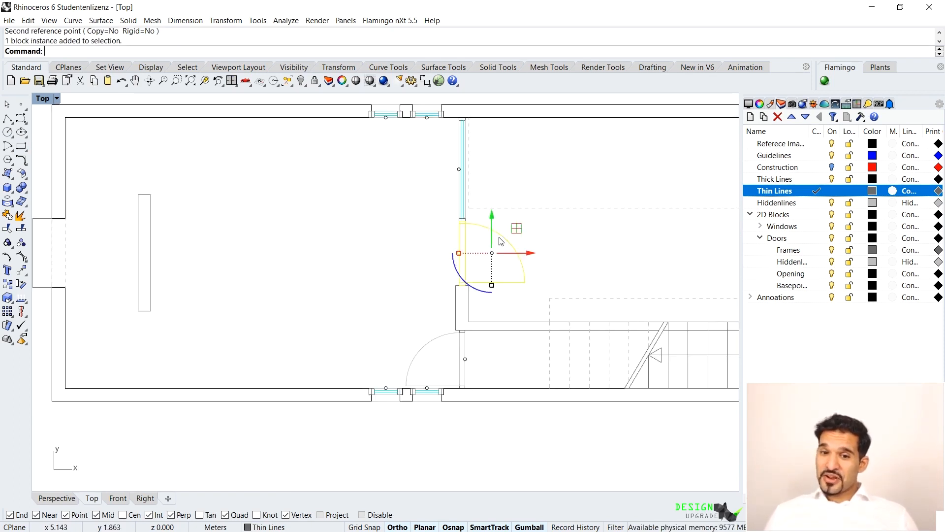
{"action": "type", "text": "c"}
{"action": "key", "text": "Return"}
{"action": "scroll", "coordinate": [450, 292], "scroll_direction": "up", "scroll_amount": 10}
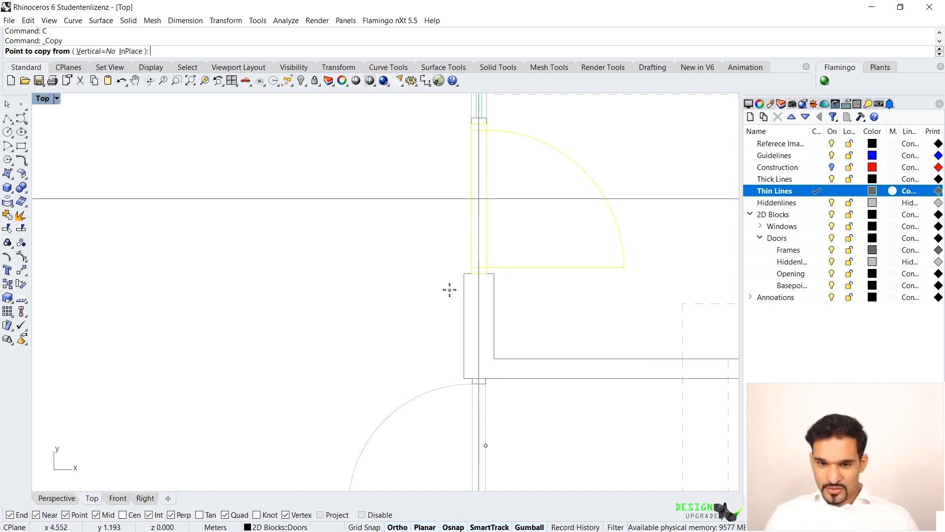
{"action": "left_click", "coordinate": [484, 273]}
{"action": "scroll", "coordinate": [542, 283], "scroll_direction": "down", "scroll_amount": 6}
{"action": "scroll", "coordinate": [561, 298], "scroll_direction": "down", "scroll_amount": 3}
{"action": "scroll", "coordinate": [325, 213], "scroll_direction": "up", "scroll_amount": 6}
{"action": "left_click", "coordinate": [311, 215]}
{"action": "key", "text": "Return"}
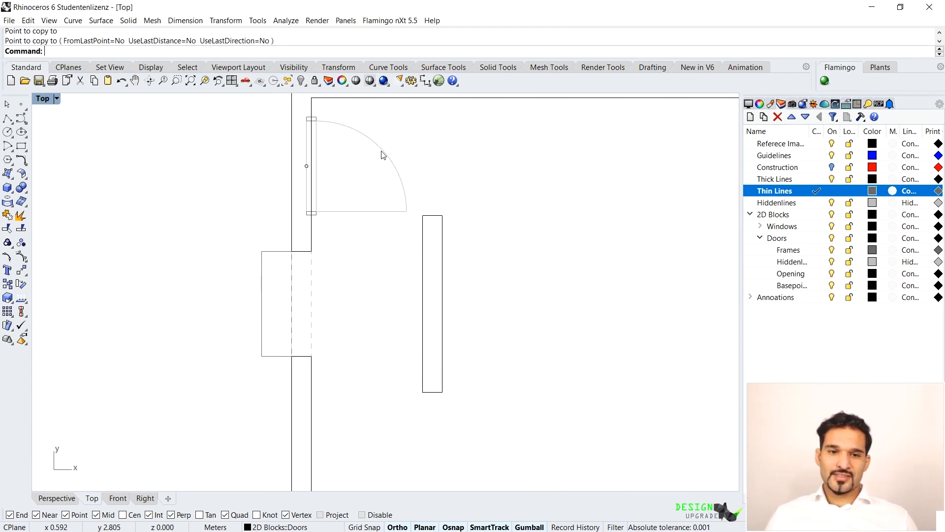
Step: Rotate the copied door block by -90 degrees
{"action": "left_click", "coordinate": [382, 151]}
{"action": "key", "text": "Escape"}
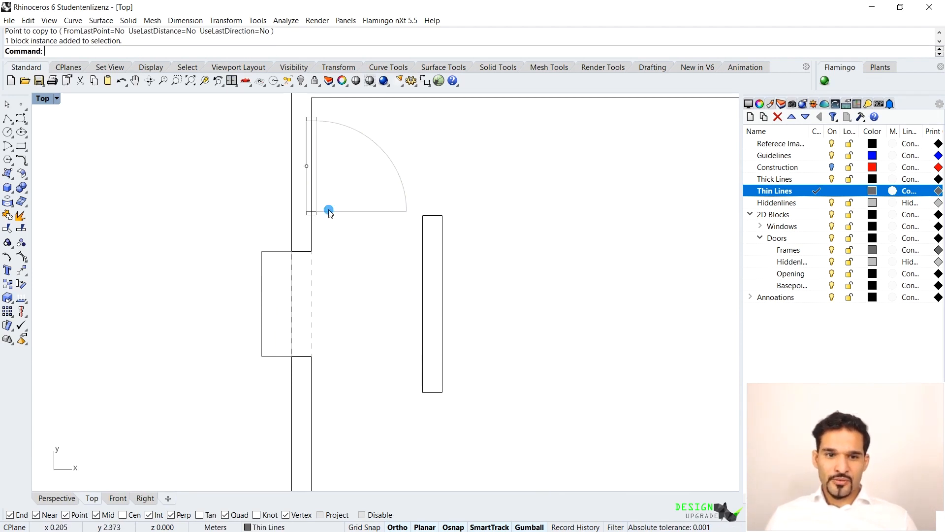
{"action": "left_click", "coordinate": [329, 213]}
{"action": "left_click", "coordinate": [335, 203]}
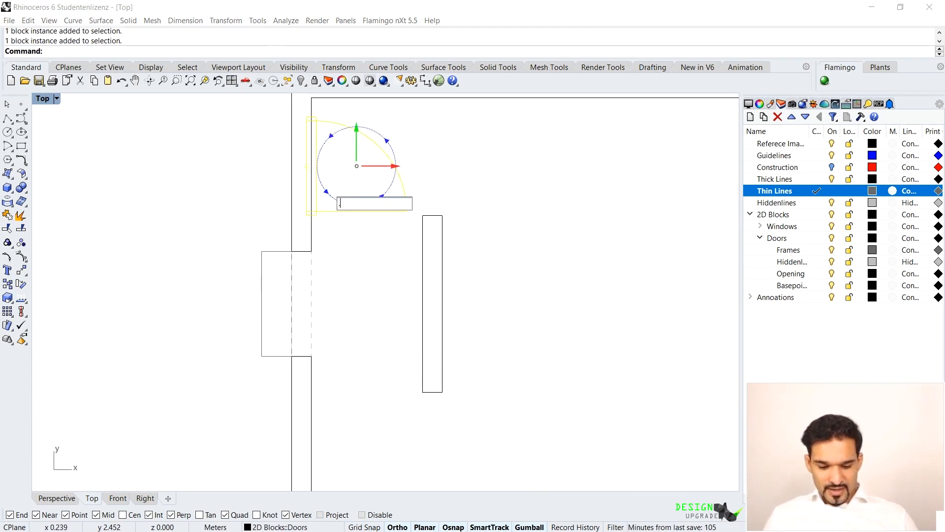
{"action": "type", "text": "-90"}
{"action": "key", "text": "Return"}
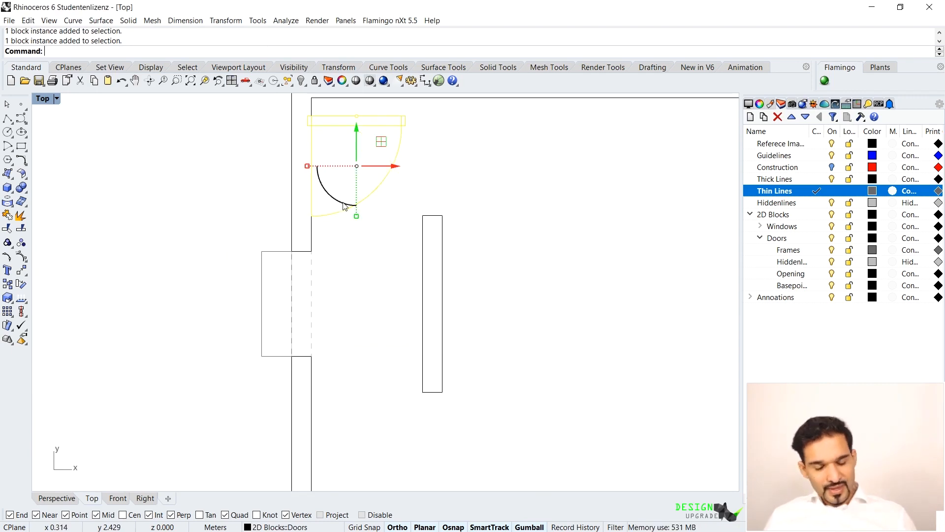
Step: Move the rotated door block so its right frame's upper corner meets the freestanding wall's upper-left corner
{"action": "type", "text": "m"}
{"action": "key", "text": "Return"}
{"action": "scroll", "coordinate": [393, 147], "scroll_direction": "up", "scroll_amount": 3}
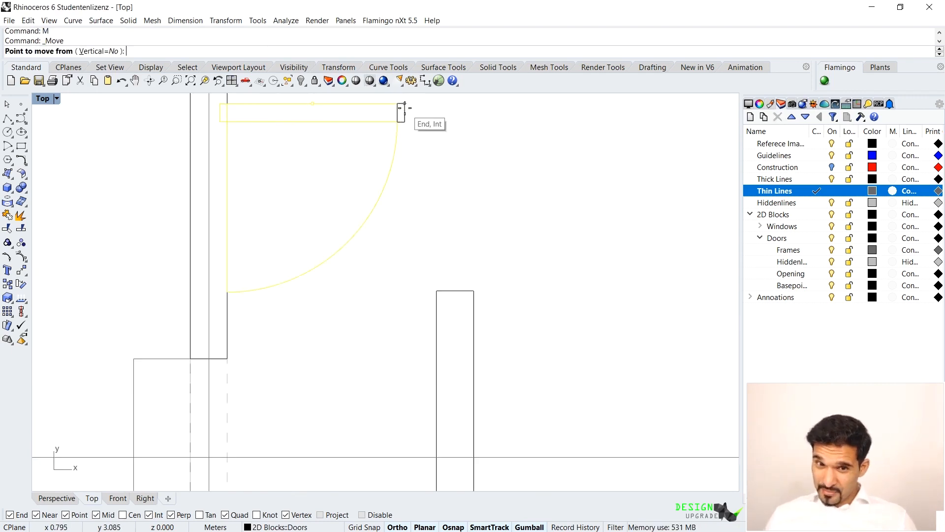
{"action": "left_click", "coordinate": [404, 105]}
{"action": "left_click", "coordinate": [436, 292]}
{"action": "scroll", "coordinate": [443, 242], "scroll_direction": "down", "scroll_amount": 4}
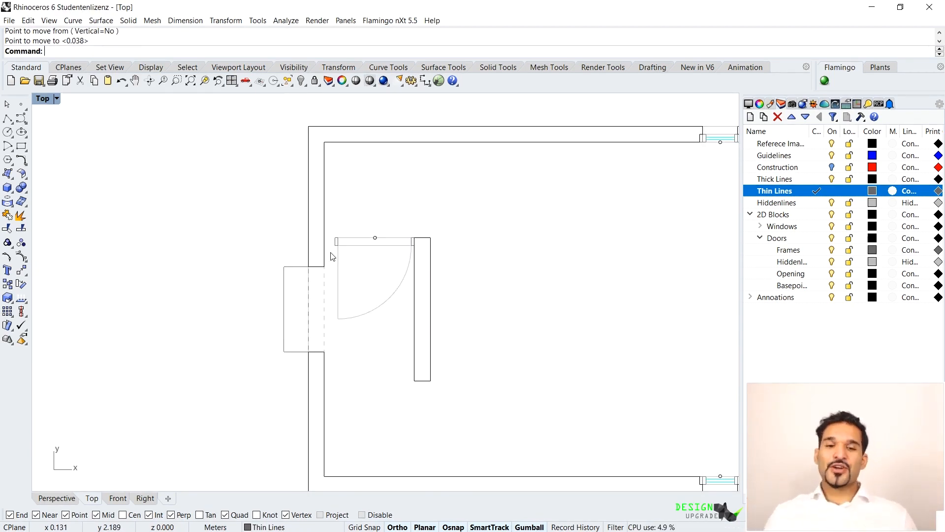
Step: Explode the moved door block into separate curves and make Doors the current layer
{"action": "scroll", "coordinate": [342, 244], "scroll_direction": "up", "scroll_amount": 3}
{"action": "left_click", "coordinate": [364, 231]}
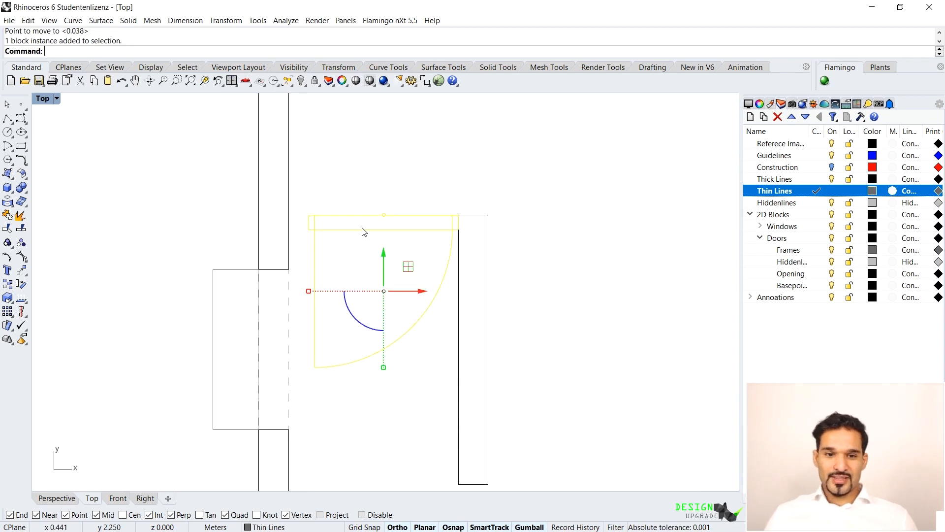
{"action": "type", "text": "Explode"}
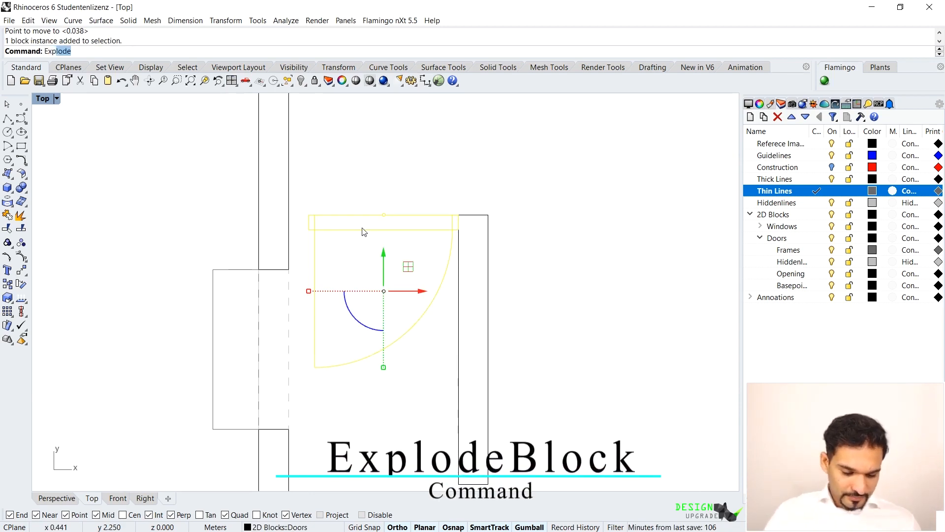
{"action": "key", "text": "Return"}
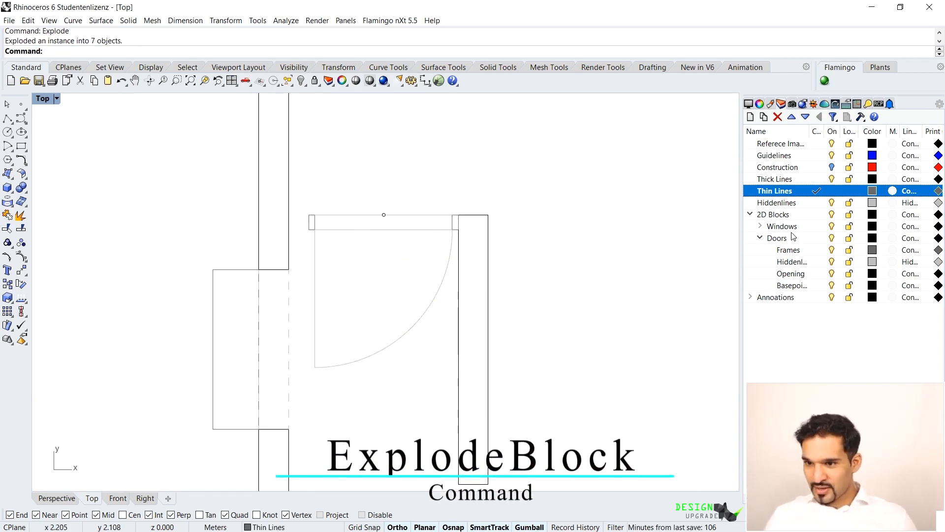
{"action": "double_click", "coordinate": [791, 237]}
{"action": "double_click", "coordinate": [803, 238]}
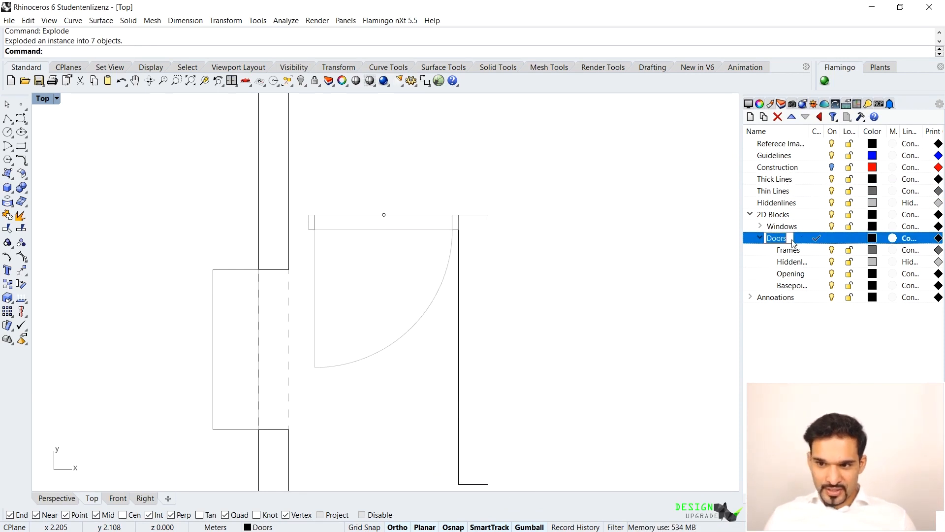
{"action": "key", "text": "Escape"}
Step: Move the control points at the door's left end to the exterior wall's inner face and delete the skewed leaf line
{"action": "left_click_drag", "start_coordinate": [348, 174], "coordinate": [309, 413]}
{"action": "type", "text": "POn"}
{"action": "key", "text": "Return"}
{"action": "left_click_drag", "start_coordinate": [329, 233], "coordinate": [300, 251]}
{"action": "type", "text": "M"}
{"action": "key", "text": "Return"}
{"action": "left_click", "coordinate": [308, 214]}
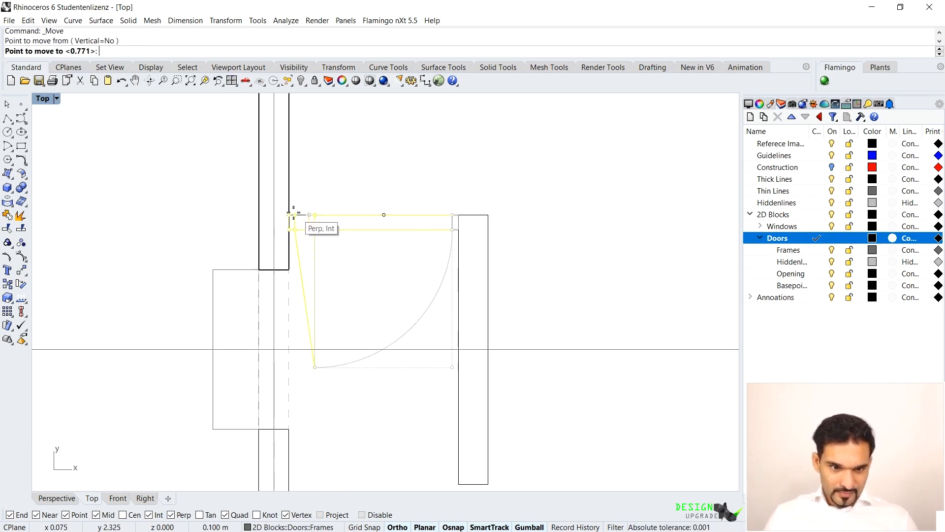
{"action": "left_click", "coordinate": [291, 214]}
{"action": "left_click", "coordinate": [305, 290]}
{"action": "key", "text": "Delete"}
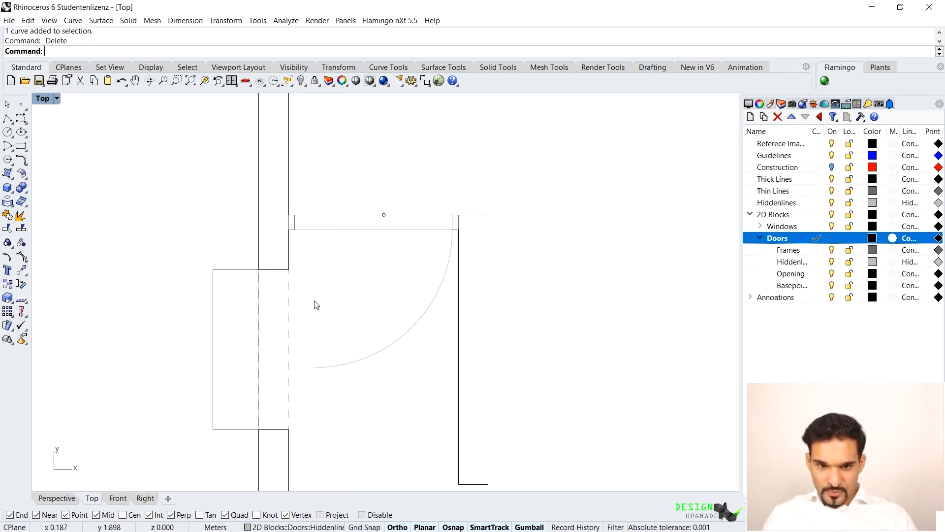
Step: Delete the old door swing arc and move the door's base point to the midpoint of the upper door line
{"action": "left_click", "coordinate": [417, 322]}
{"action": "key", "text": "Delete"}
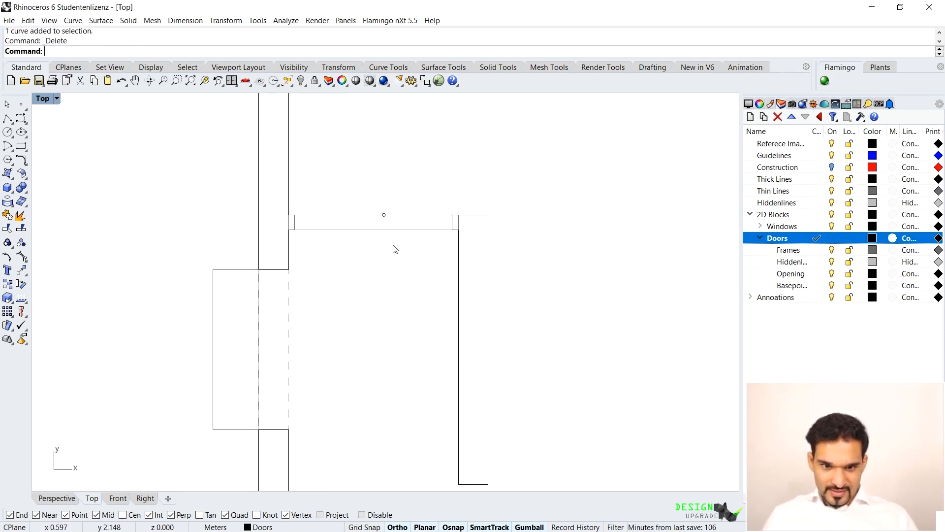
{"action": "left_click", "coordinate": [375, 206]}
{"action": "type", "text": "M"}
{"action": "key", "text": "Return"}
{"action": "left_click", "coordinate": [375, 215]}
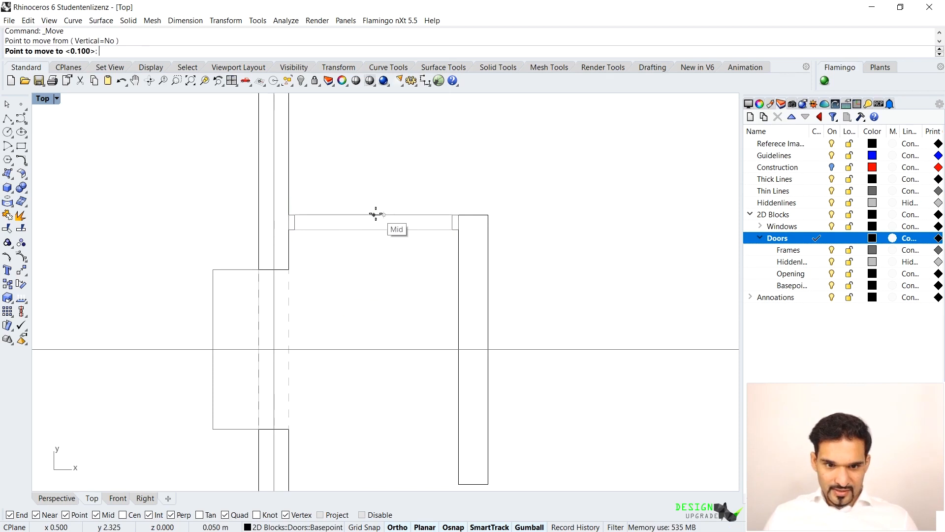
{"action": "left_click", "coordinate": [382, 232]}
Step: Rotate a copy of the lower door line straight down about the left frame's lower-right corner to form the door leaf
{"action": "left_click", "coordinate": [383, 232]}
{"action": "type", "text": "Rotate"}
{"action": "key", "text": "Return"}
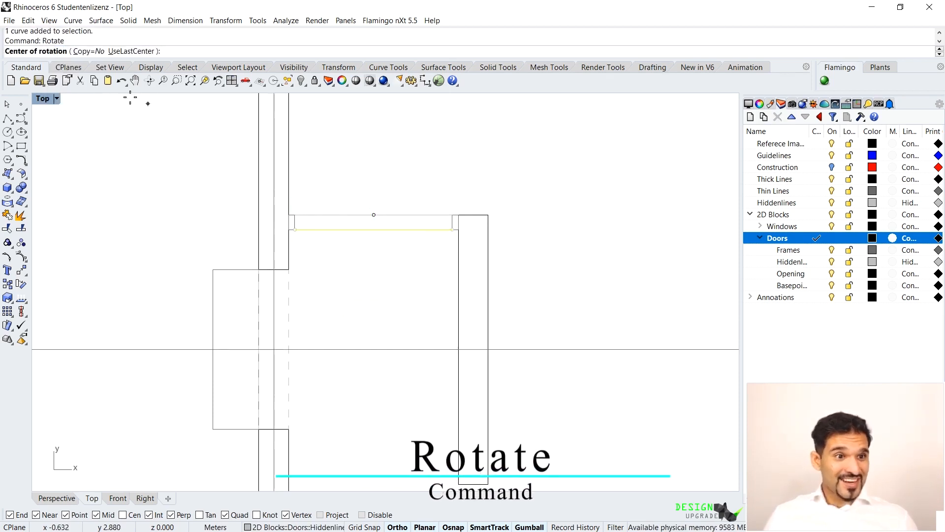
{"action": "left_click", "coordinate": [89, 52]}
{"action": "left_click", "coordinate": [295, 229]}
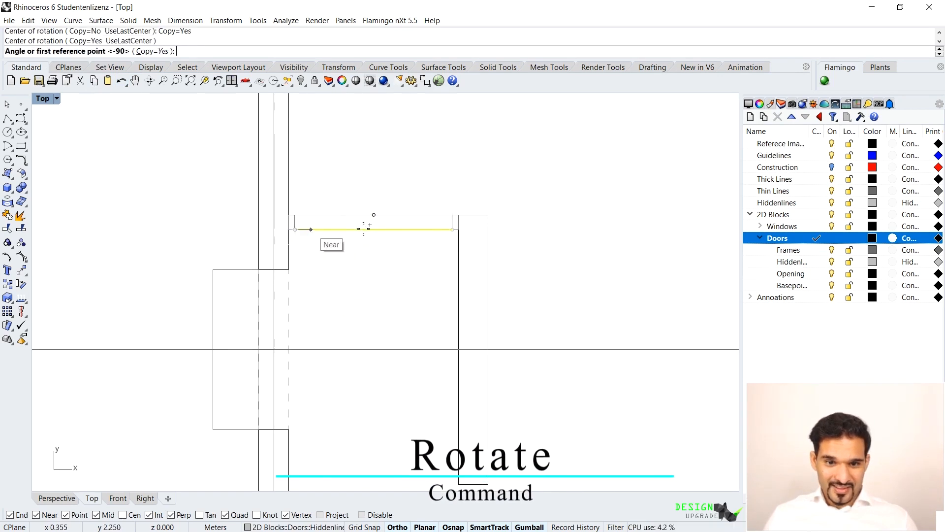
{"action": "left_click", "coordinate": [445, 230]}
{"action": "left_click", "coordinate": [338, 384]}
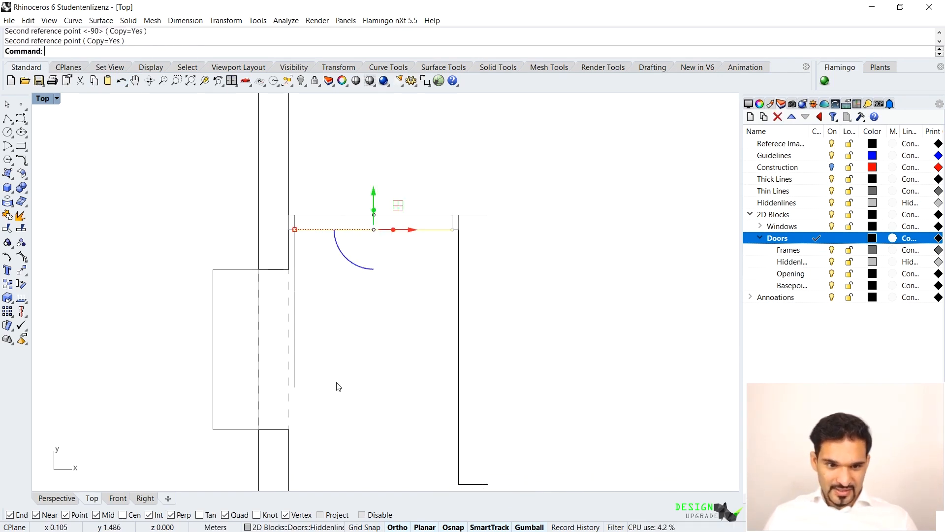
Step: Switch to the Azuma House_Part01 drawing to examine its entrance door, and return to the working drawing
{"action": "scroll", "coordinate": [361, 319], "scroll_direction": "down", "scroll_amount": 5}
{"action": "scroll", "coordinate": [338, 253], "scroll_direction": "up", "scroll_amount": 3}
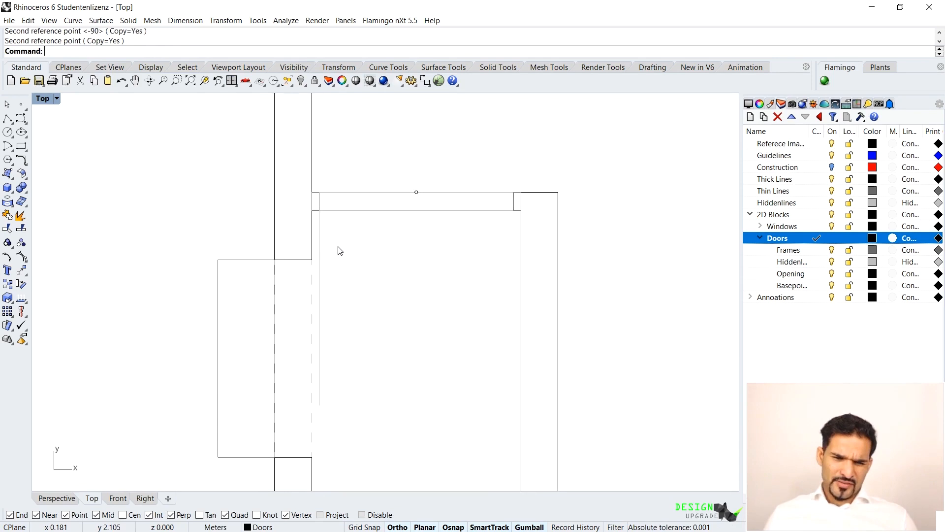
{"action": "key", "text": "super"}
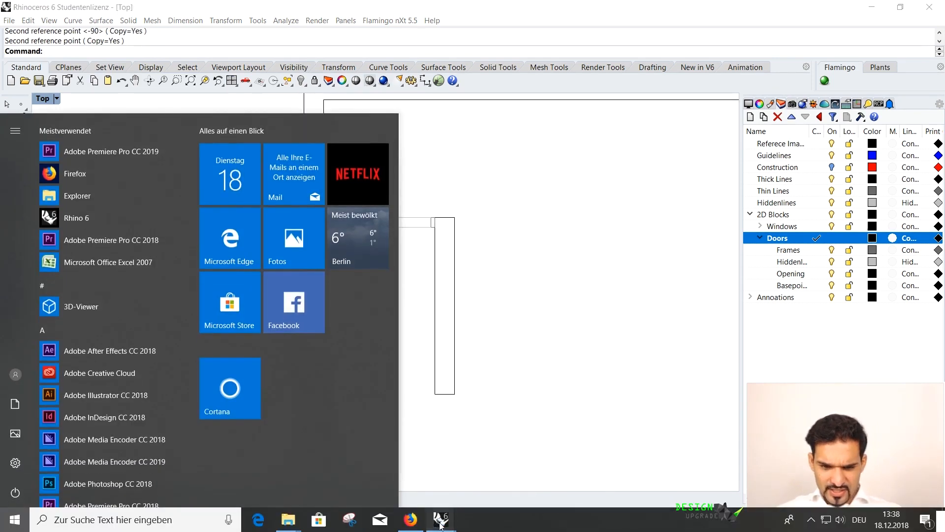
{"action": "mouse_move", "coordinate": [441, 519]}
{"action": "left_click", "coordinate": [428, 474]}
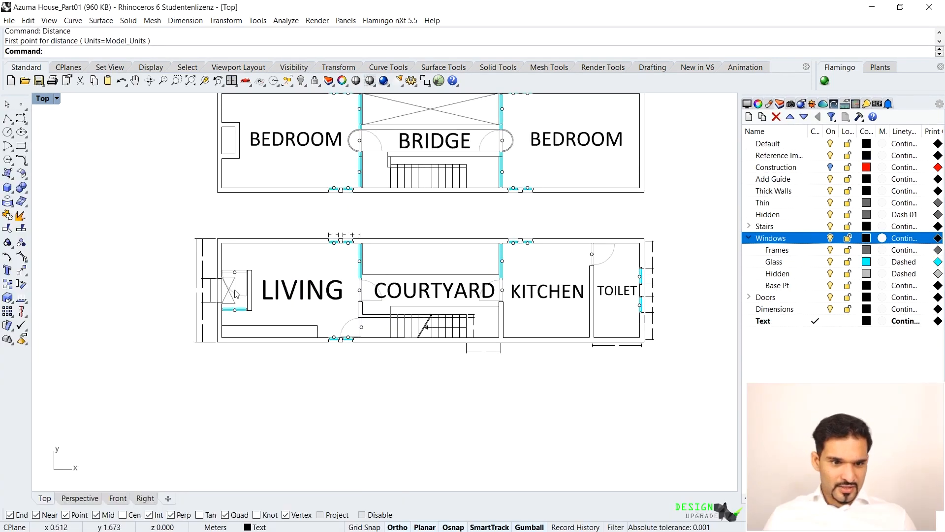
{"action": "key", "text": "super"}
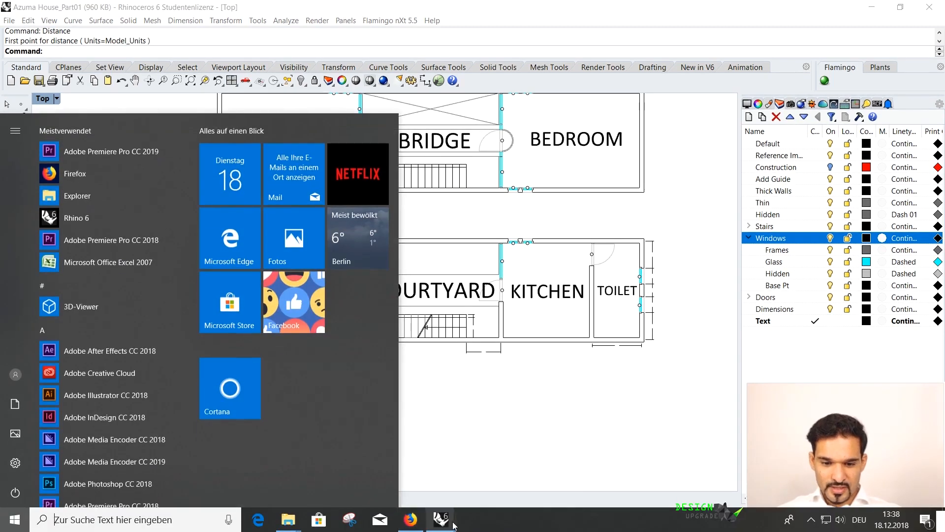
{"action": "mouse_move", "coordinate": [440, 519]}
{"action": "left_click", "coordinate": [507, 471]}
Step: Move the vertical door leaf line from the left frame's lower-right corner to the right frame's lower-left corner
{"action": "left_click", "coordinate": [326, 290]}
{"action": "type", "text": "m"}
{"action": "key", "text": "Return"}
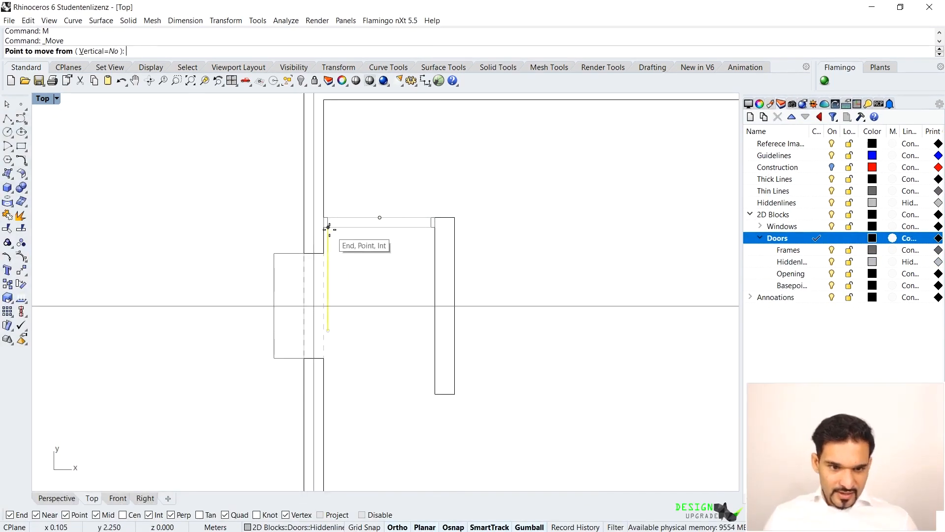
{"action": "left_click", "coordinate": [327, 227]}
{"action": "left_click", "coordinate": [431, 227]}
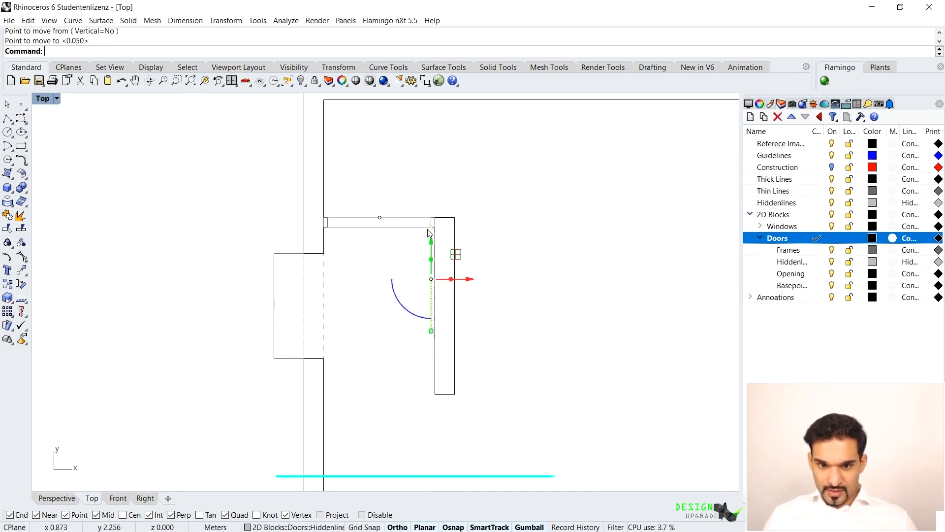
Step: Draw the swing arc centred on the right frame's lower-left corner, from the left frame's lower-right corner to the leaf's lower end
{"action": "type", "text": "Arc"}
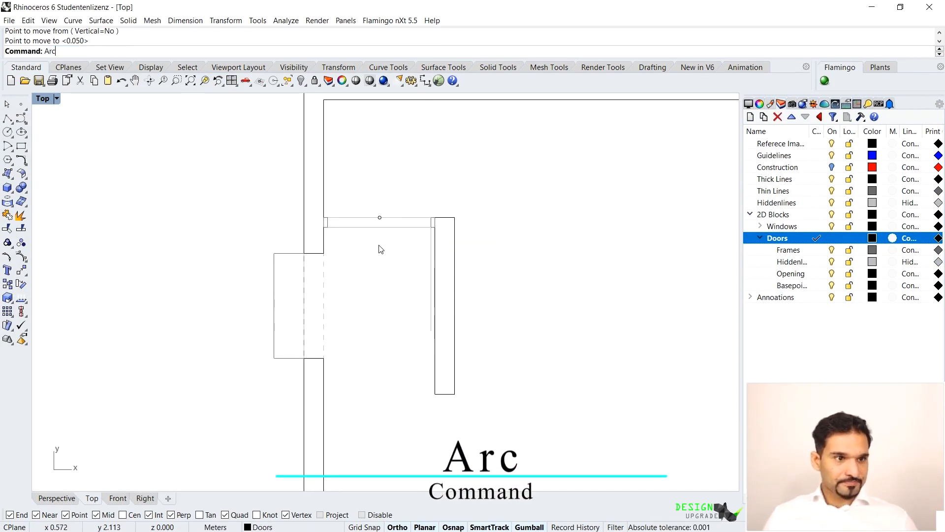
{"action": "key", "text": "Return"}
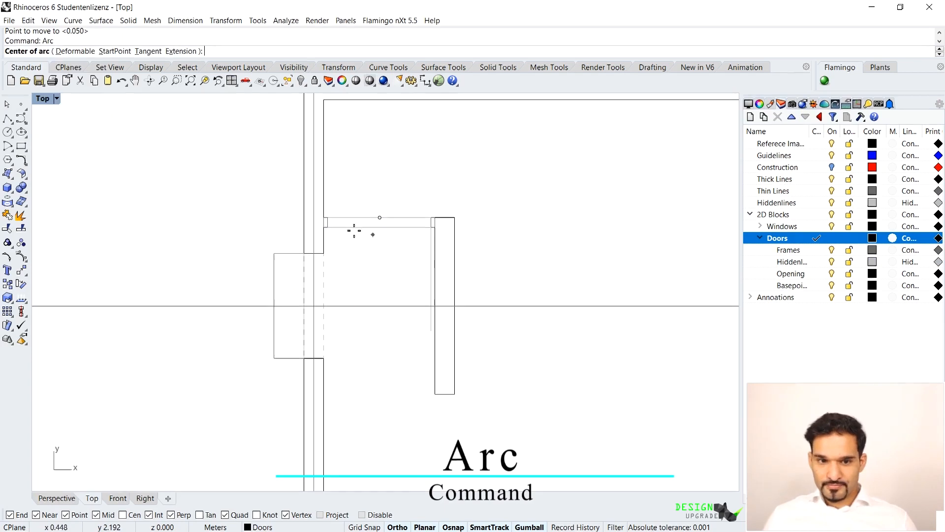
{"action": "left_click", "coordinate": [432, 227]}
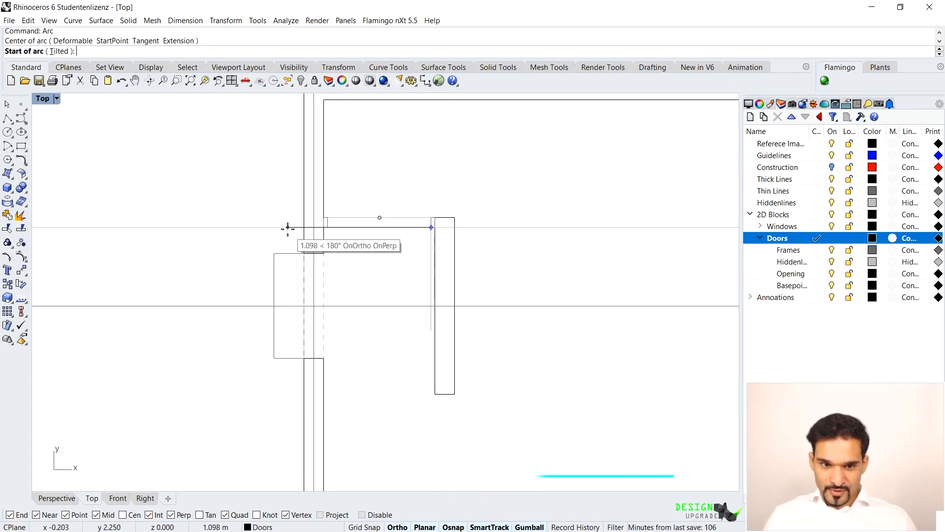
{"action": "left_click", "coordinate": [328, 227]}
{"action": "left_click", "coordinate": [431, 330]}
Step: Change the new door swing arc to the Hiddenlines sublayer of Doors
{"action": "scroll", "coordinate": [401, 274], "scroll_direction": "up", "scroll_amount": 3}
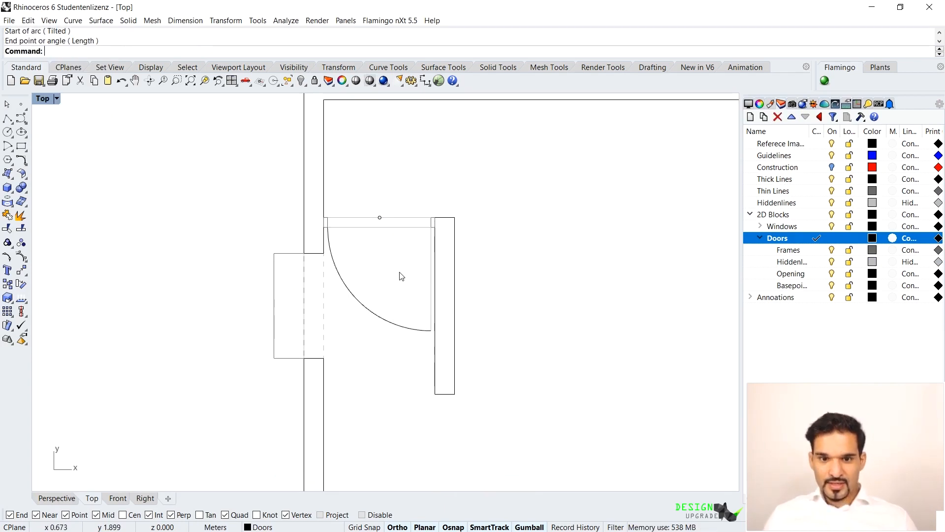
{"action": "left_click", "coordinate": [364, 332]}
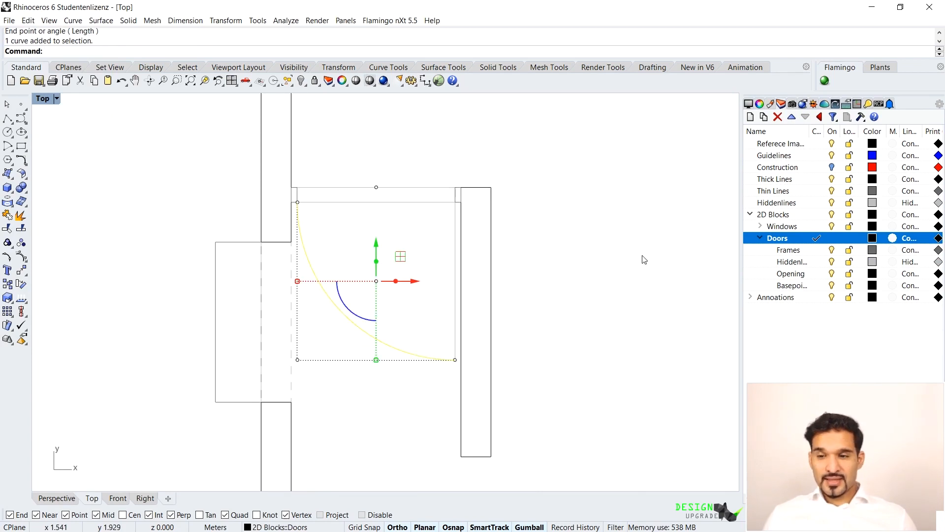
{"action": "right_click", "coordinate": [796, 268]}
{"action": "left_click", "coordinate": [837, 451]}
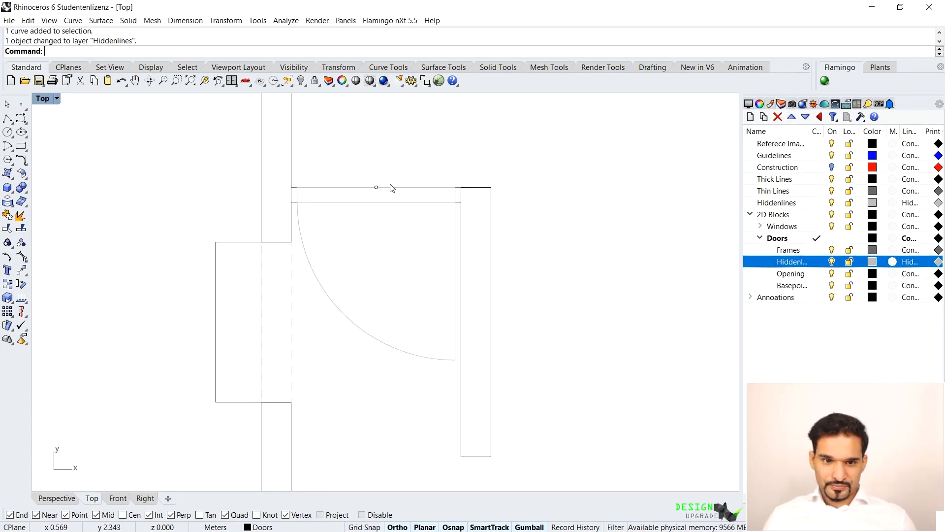
Step: Define all the entrance door's curves and its point as a block named 2D_Entrace Door, using the door's base point
{"action": "left_click_drag", "start_coordinate": [227, 139], "coordinate": [589, 410]}
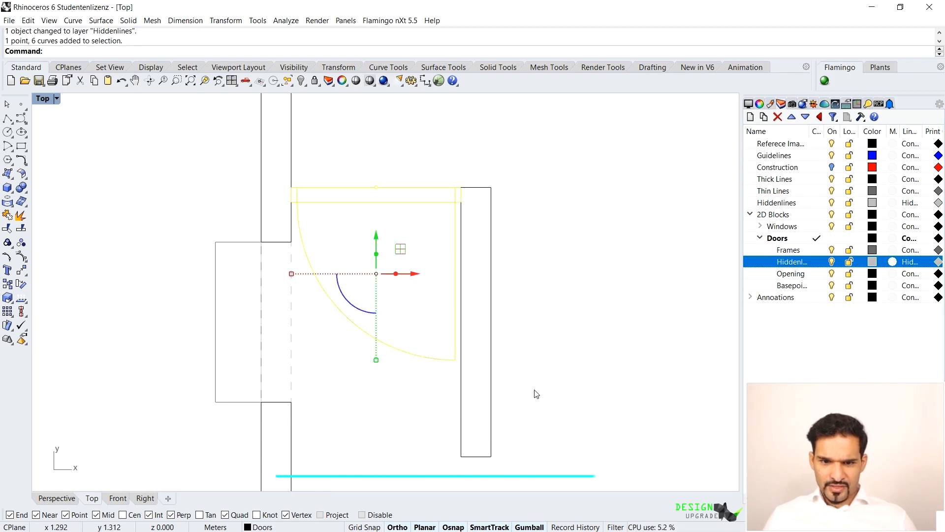
{"action": "type", "text": "block"}
{"action": "key", "text": "Return"}
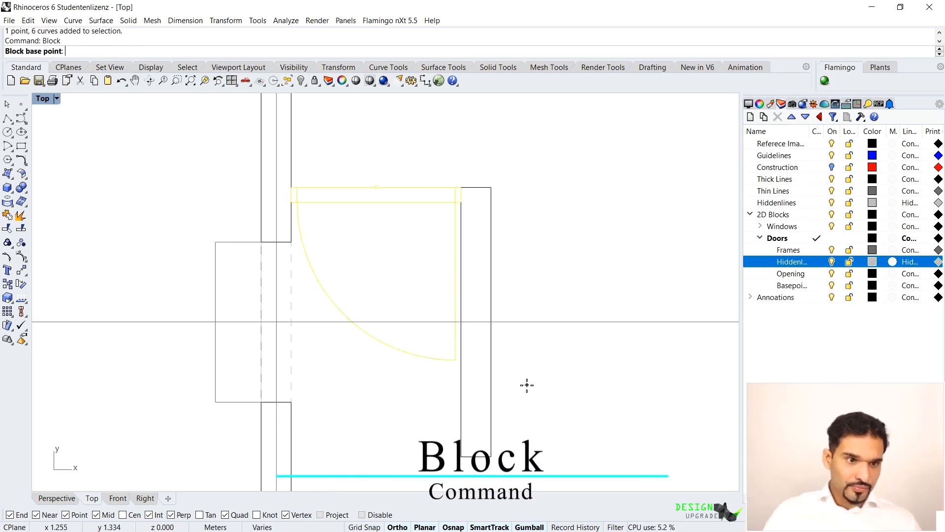
{"action": "left_click", "coordinate": [376, 189]}
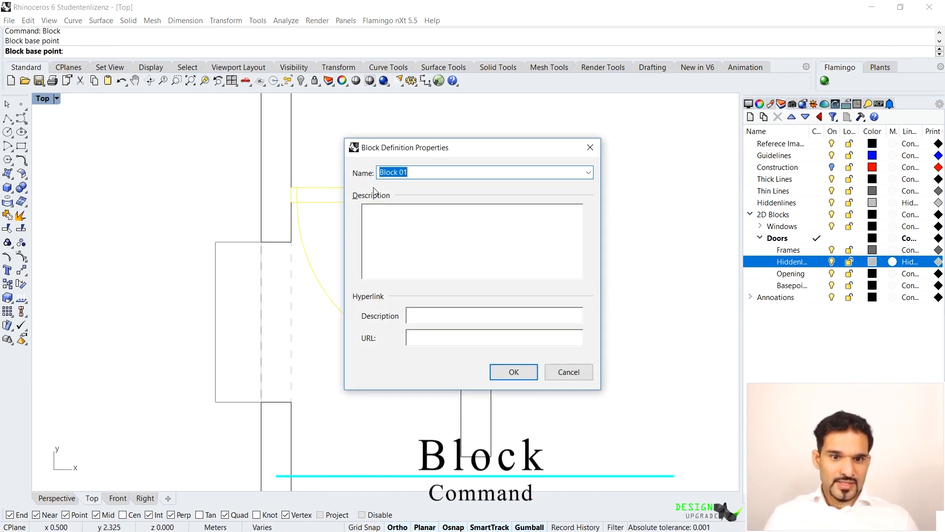
{"action": "type", "text": "2D-"}
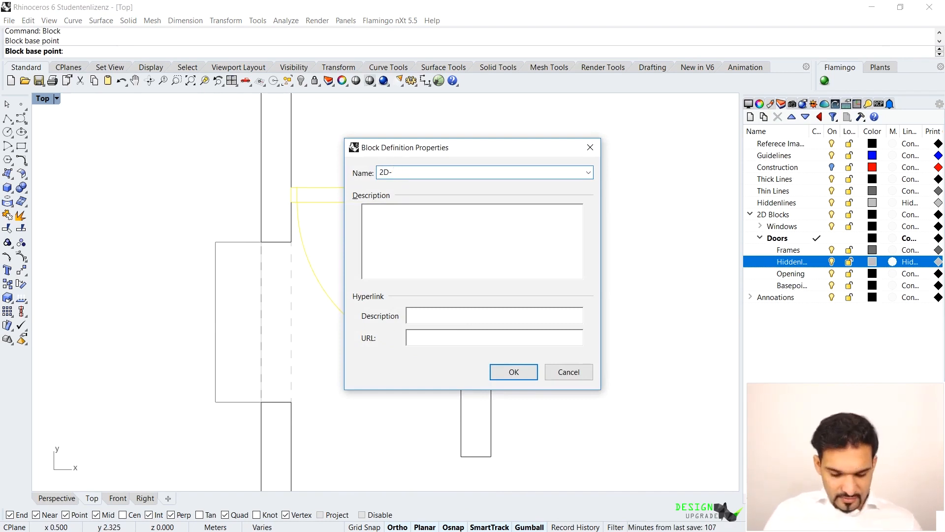
{"action": "type", "text": "_Entr"}
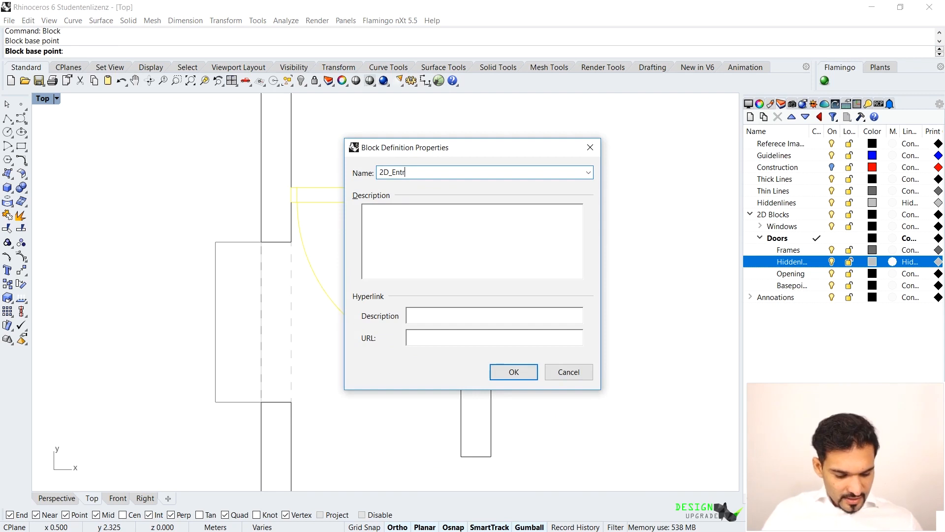
{"action": "type", "text": "ace Door"}
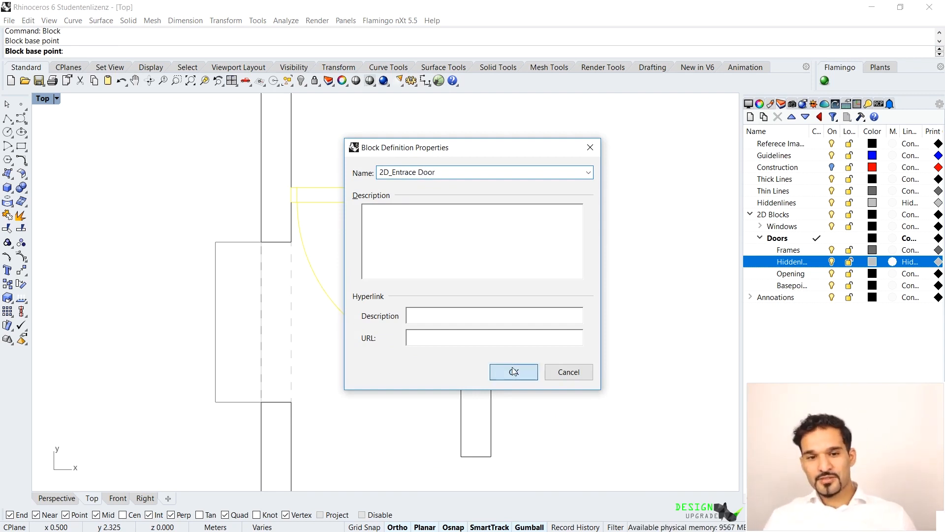
{"action": "left_click", "coordinate": [513, 371]}
{"action": "scroll", "coordinate": [389, 192], "scroll_direction": "down", "scroll_amount": 4}
{"action": "scroll", "coordinate": [389, 236], "scroll_direction": "up", "scroll_amount": 1}
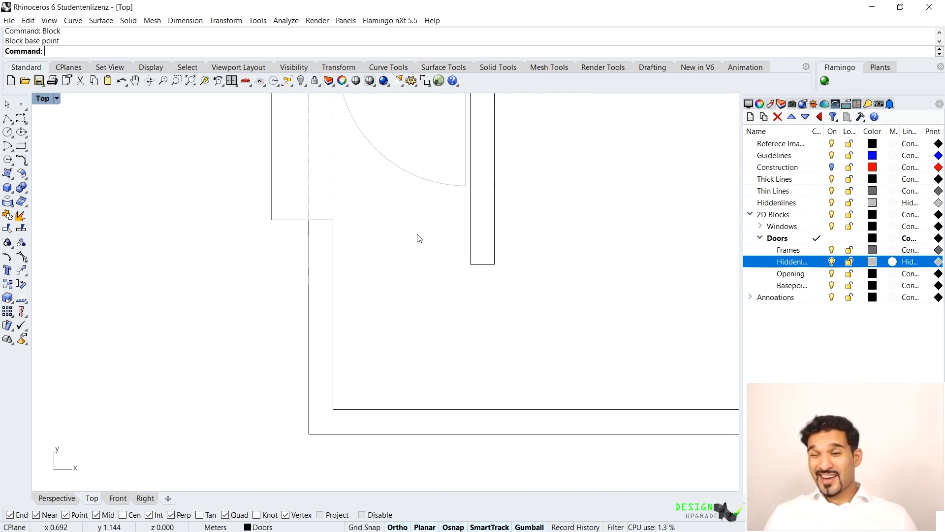
{"action": "scroll", "coordinate": [394, 275], "scroll_direction": "down", "scroll_amount": 2}
{"action": "scroll", "coordinate": [415, 186], "scroll_direction": "up", "scroll_amount": 1}
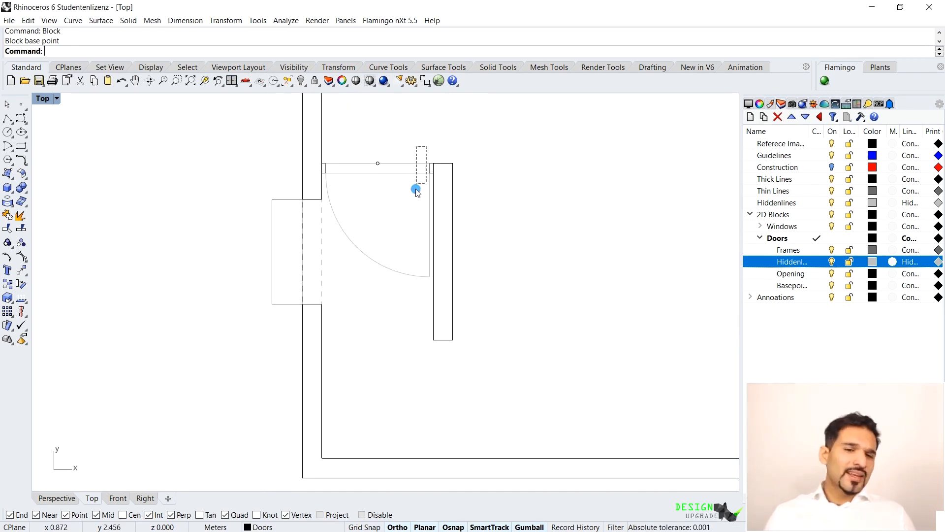
{"action": "left_click", "coordinate": [400, 184]}
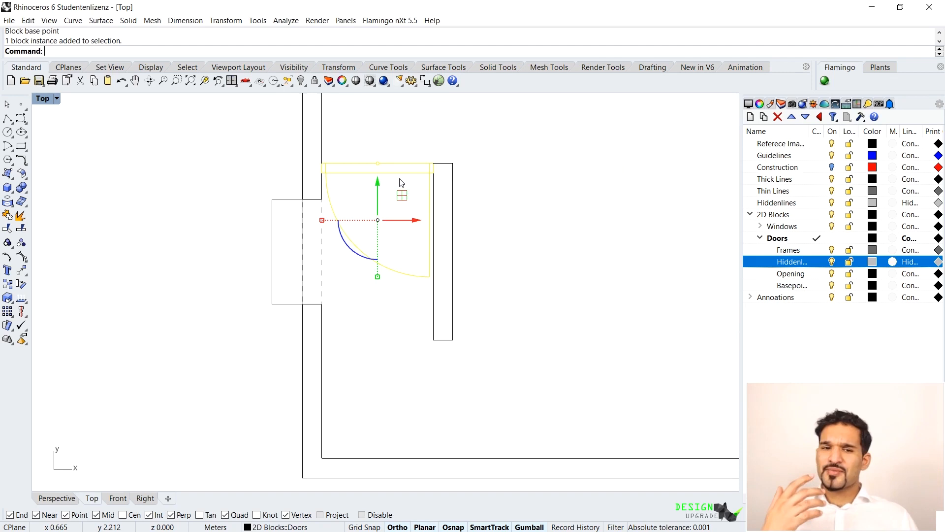
{"action": "scroll", "coordinate": [443, 164], "scroll_direction": "up", "scroll_amount": 5}
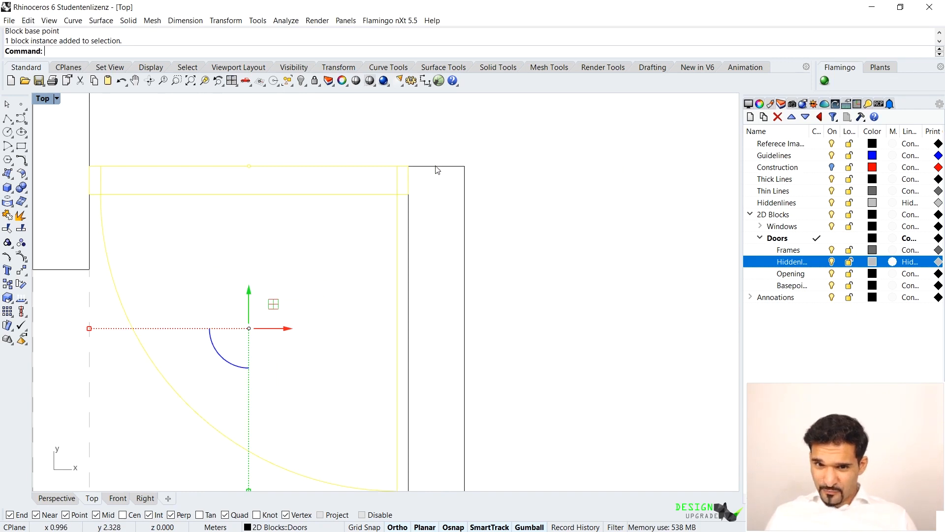
{"action": "scroll", "coordinate": [428, 168], "scroll_direction": "down", "scroll_amount": 2}
{"action": "type", "text": "m"}
{"action": "key", "text": "Return"}
{"action": "left_click", "coordinate": [381, 130]}
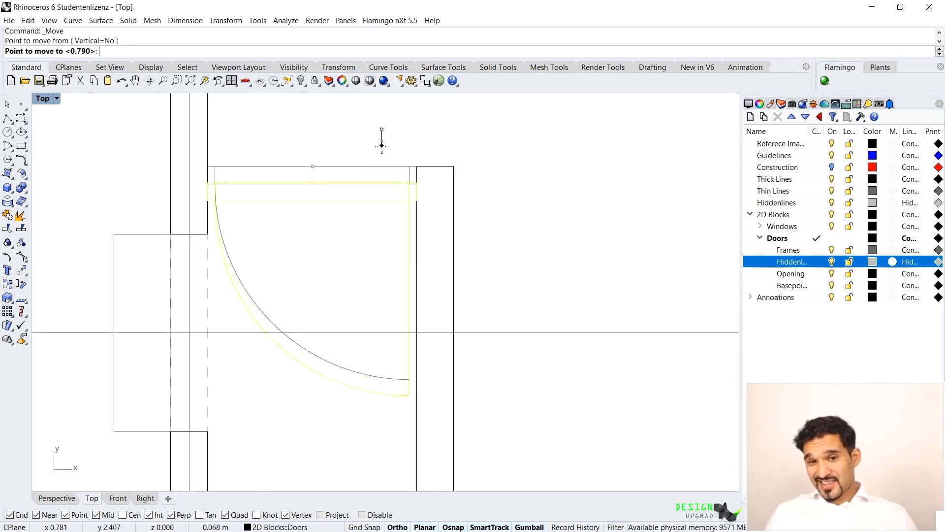
{"action": "key", "text": "Escape"}
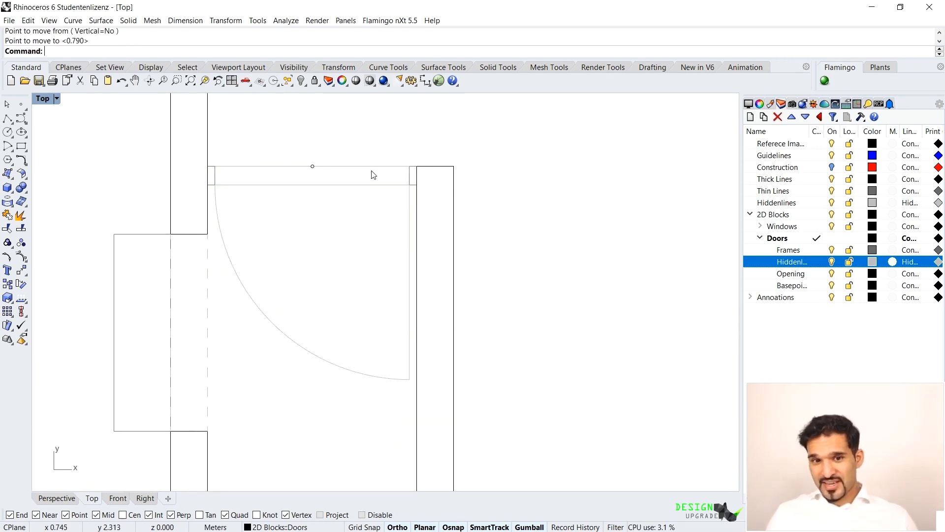
Step: Draw a horizontal guide line from the wall opening's upper inner corner and a vertical one up to the freestanding wall's top level
{"action": "key", "text": "Return"}
{"action": "left_click", "coordinate": [208, 233]}
{"action": "left_click", "coordinate": [300, 234]}
{"action": "key", "text": "Return"}
{"action": "left_click", "coordinate": [299, 234]}
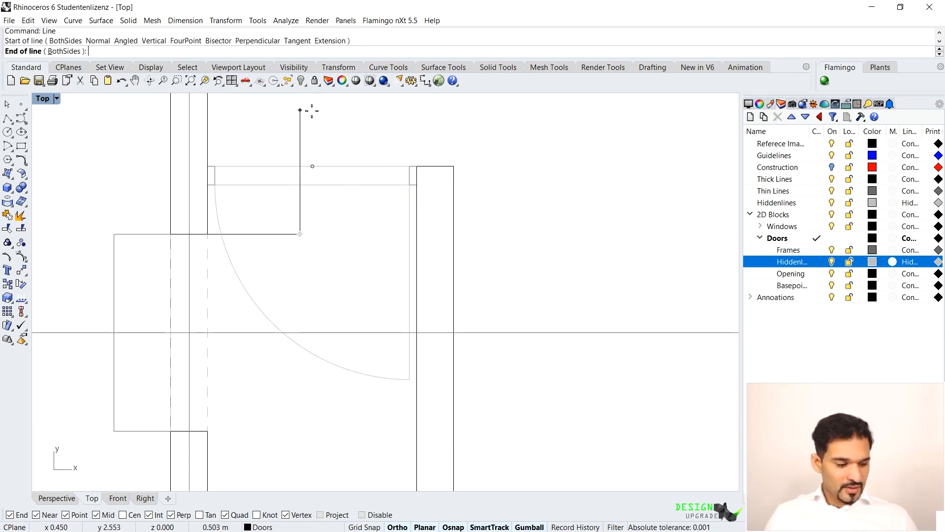
{"action": "left_click", "coordinate": [454, 167]}
Step: Move the door block vertically from the middle of its right frame to the vertical guide line's midpoint
{"action": "left_click", "coordinate": [373, 176]}
{"action": "type", "text": "m"}
{"action": "key", "text": "Return"}
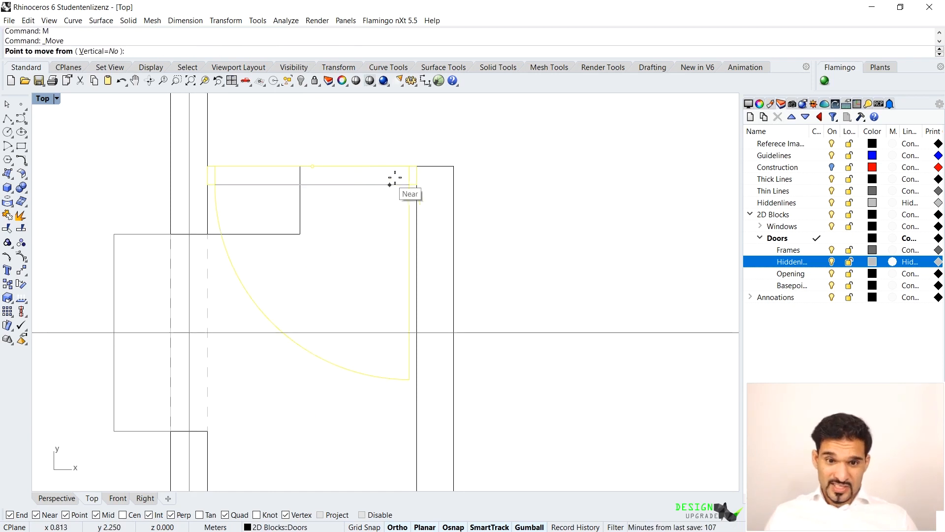
{"action": "left_click", "coordinate": [410, 175]}
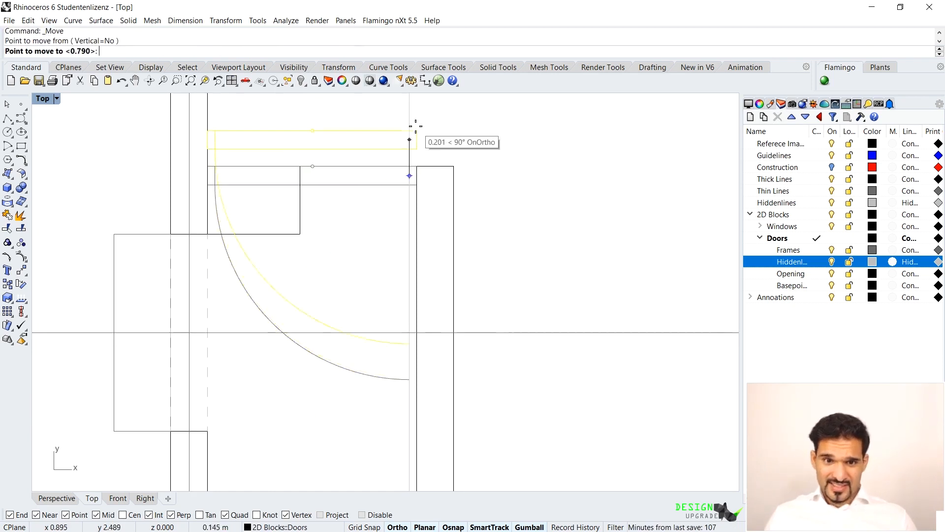
{"action": "left_click", "coordinate": [302, 203]}
Step: Delete the vertical and horizontal guide lines beside the entrance door
{"action": "left_click_drag", "start_coordinate": [313, 164], "coordinate": [258, 177]}
{"action": "key", "text": "Delete"}
{"action": "left_click", "coordinate": [283, 234]}
{"action": "left_click", "coordinate": [290, 233]}
{"action": "scroll", "coordinate": [325, 237], "scroll_direction": "down", "scroll_amount": 2}
{"action": "key", "text": "Escape"}
{"action": "key", "text": "Escape"}
{"action": "left_click", "coordinate": [282, 235]}
{"action": "key", "text": "Delete"}
Step: Examine the entrance in the reference image's first floor plan and compare it with the drawn floor plan
{"action": "scroll", "coordinate": [283, 244], "scroll_direction": "down", "scroll_amount": 15}
{"action": "right_click_drag", "start_coordinate": [532, 242], "coordinate": [317, 331]}
{"action": "right_click_drag", "start_coordinate": [559, 190], "coordinate": [391, 311]}
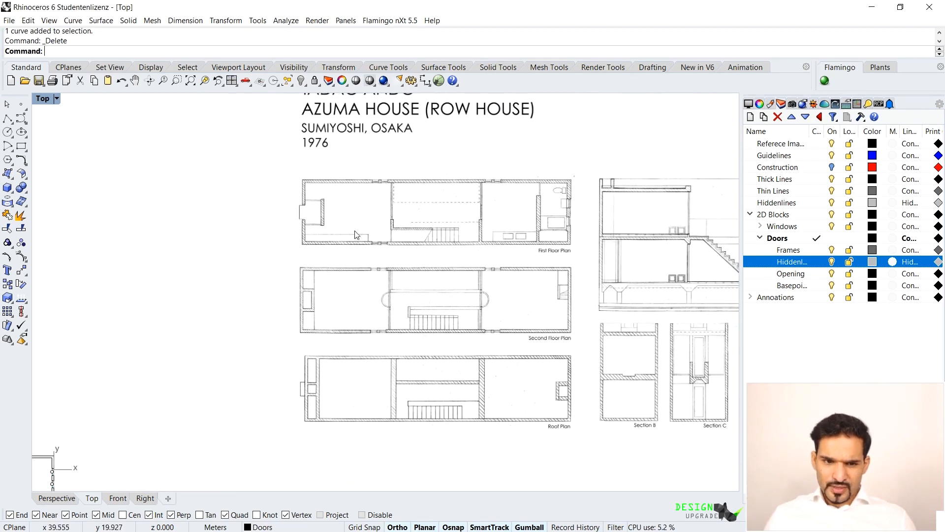
{"action": "scroll", "coordinate": [347, 211], "scroll_direction": "up", "scroll_amount": 10}
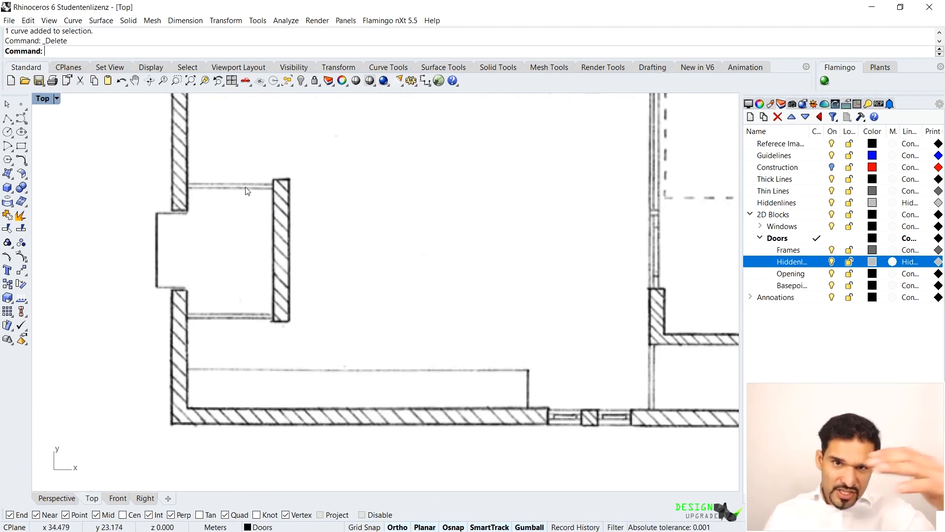
{"action": "scroll", "coordinate": [295, 200], "scroll_direction": "down", "scroll_amount": 5}
{"action": "scroll", "coordinate": [351, 226], "scroll_direction": "down", "scroll_amount": 2}
{"action": "right_click_drag", "start_coordinate": [367, 280], "coordinate": [394, 248]}
{"action": "right_click_drag", "start_coordinate": [113, 317], "coordinate": [433, 205]}
{"action": "scroll", "coordinate": [84, 394], "scroll_direction": "up", "scroll_amount": 6}
{"action": "right_click_drag", "start_coordinate": [84, 393], "coordinate": [260, 309]}
{"action": "scroll", "coordinate": [268, 311], "scroll_direction": "up", "scroll_amount": 16}
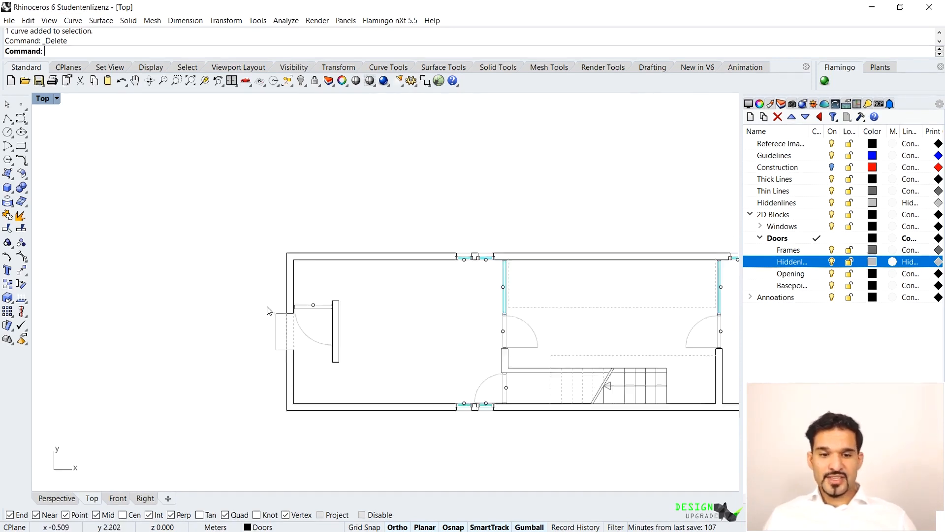
Step: Move the entrance door block up so its frame is flush with the upper end of the freestanding wall
{"action": "left_click", "coordinate": [344, 311]}
{"action": "scroll", "coordinate": [409, 294], "scroll_direction": "up", "scroll_amount": 5}
{"action": "type", "text": "m"}
{"action": "key", "text": "Return"}
{"action": "left_click", "coordinate": [413, 305]}
{"action": "left_click", "coordinate": [414, 273]}
{"action": "key", "text": "Escape"}
{"action": "scroll", "coordinate": [328, 185], "scroll_direction": "down", "scroll_amount": 6}
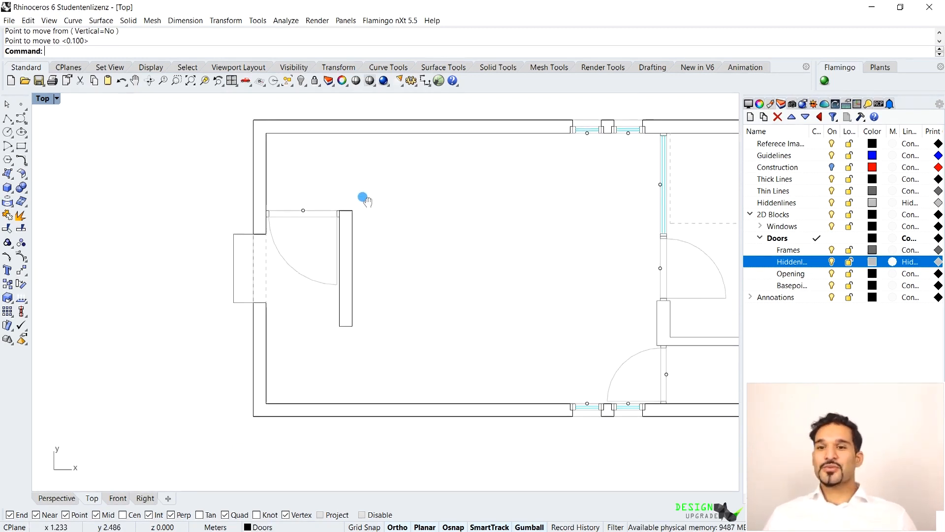
Step: Copy the interior window block from its lower outer corner to the lower corner of the freestanding wall's entrance side
{"action": "scroll", "coordinate": [324, 188], "scroll_direction": "down", "scroll_amount": 3}
{"action": "scroll", "coordinate": [470, 195], "scroll_direction": "up", "scroll_amount": 5}
{"action": "left_click", "coordinate": [623, 195]}
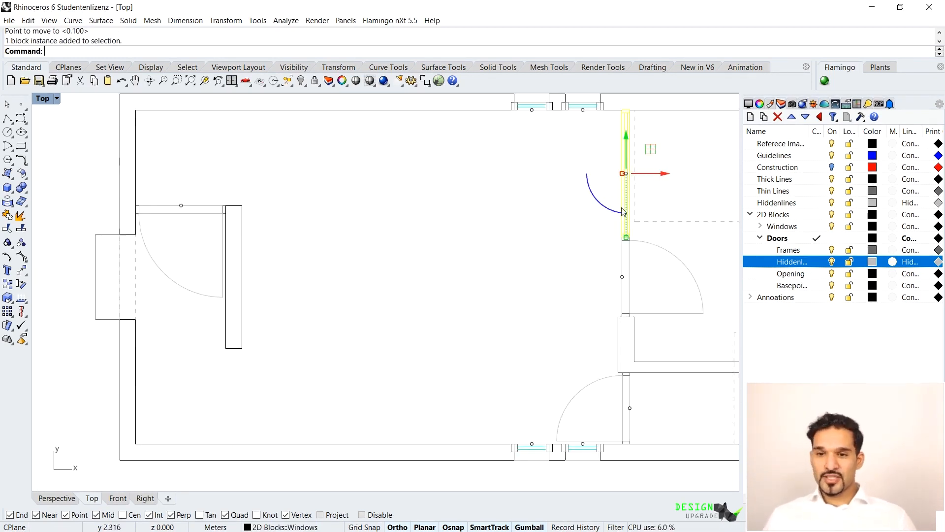
{"action": "type", "text": "Copy"}
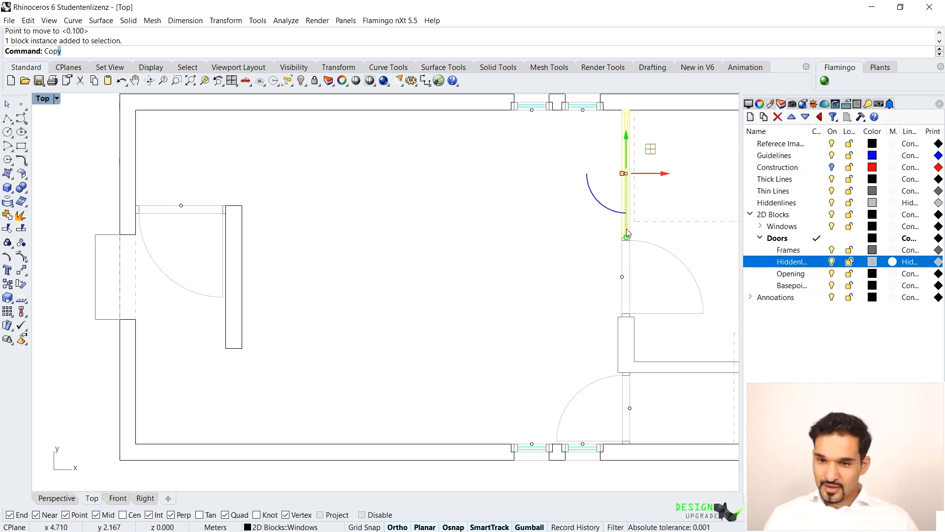
{"action": "key", "text": "Return"}
{"action": "scroll", "coordinate": [630, 242], "scroll_direction": "up", "scroll_amount": 8}
{"action": "left_click", "coordinate": [630, 223]}
{"action": "key", "text": "Escape"}
{"action": "key", "text": "Return"}
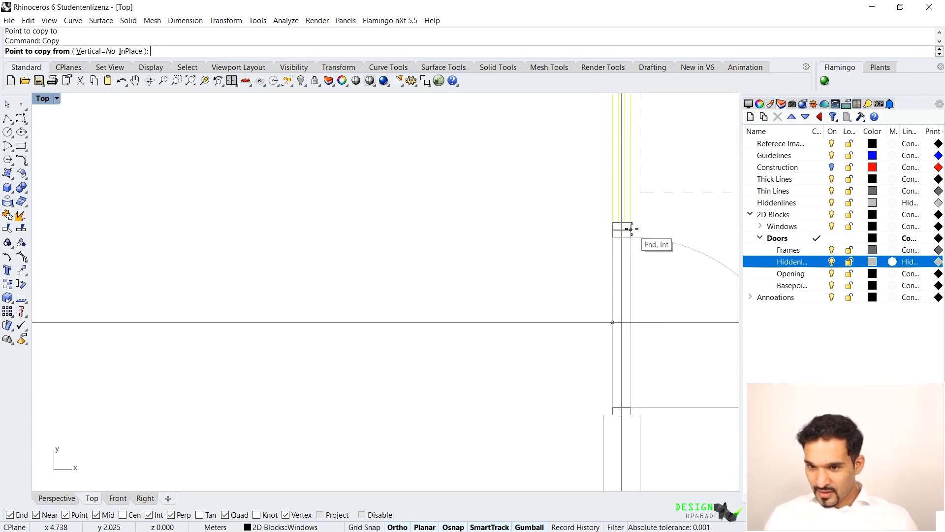
{"action": "left_click", "coordinate": [631, 228]}
{"action": "scroll", "coordinate": [631, 228], "scroll_direction": "down", "scroll_amount": 3}
{"action": "scroll", "coordinate": [123, 357], "scroll_direction": "up", "scroll_amount": 3}
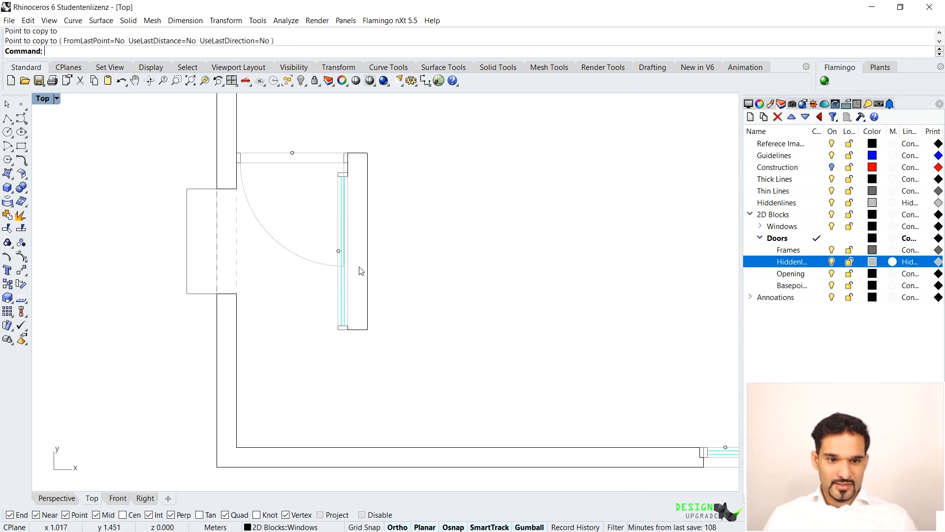
Step: Rotate a copy of the window block 90° about its lower corner so it runs toward the exterior wall, and delete the vertical original
{"action": "left_click", "coordinate": [340, 287]}
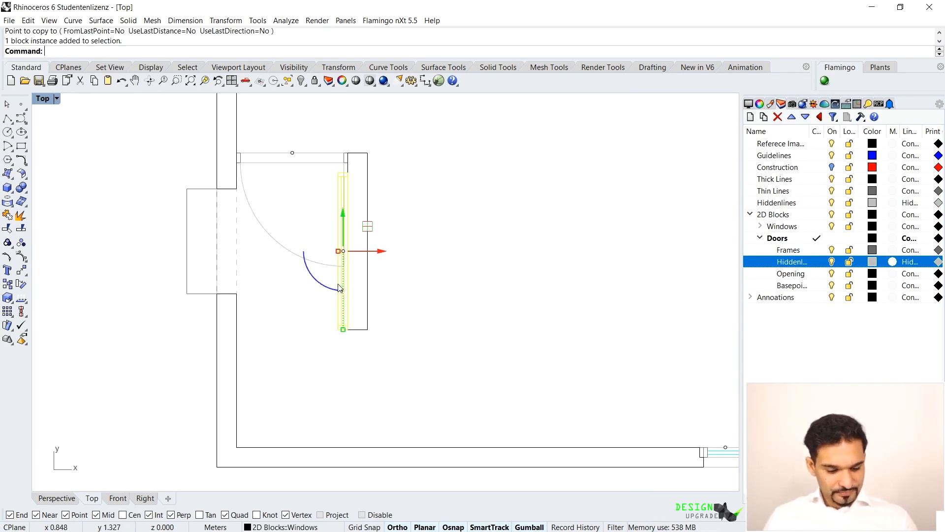
{"action": "type", "text": "Rotate"}
{"action": "key", "text": "Return"}
{"action": "scroll", "coordinate": [355, 334], "scroll_direction": "up", "scroll_amount": 8}
{"action": "left_click", "coordinate": [340, 324]}
{"action": "left_click", "coordinate": [339, 301]}
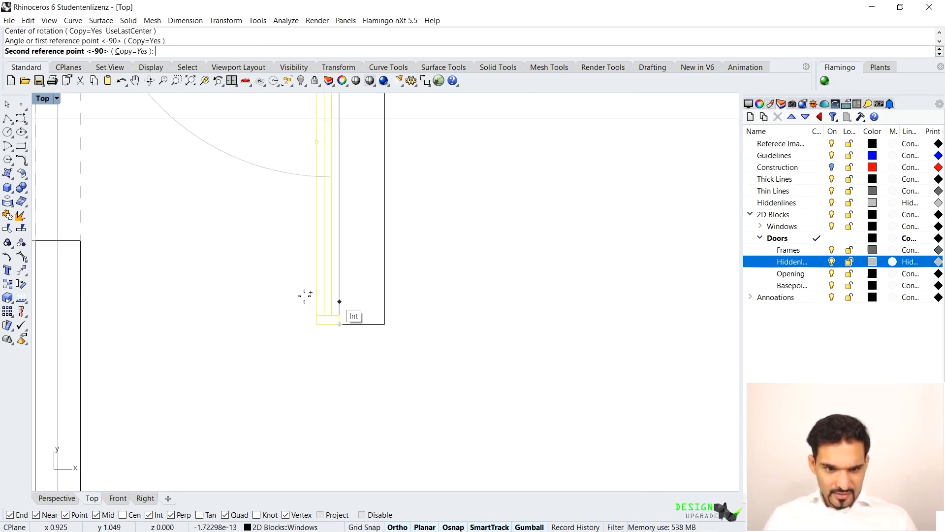
{"action": "left_click", "coordinate": [270, 297]}
{"action": "key", "text": "Return"}
{"action": "left_click", "coordinate": [327, 310]}
{"action": "key", "text": "Delete"}
Step: Move the horizontal window block up so its lower edge is flush with the freestanding wall's lower end
{"action": "left_click", "coordinate": [326, 346]}
{"action": "type", "text": "m"}
{"action": "key", "text": "Return"}
{"action": "left_click", "coordinate": [339, 347]}
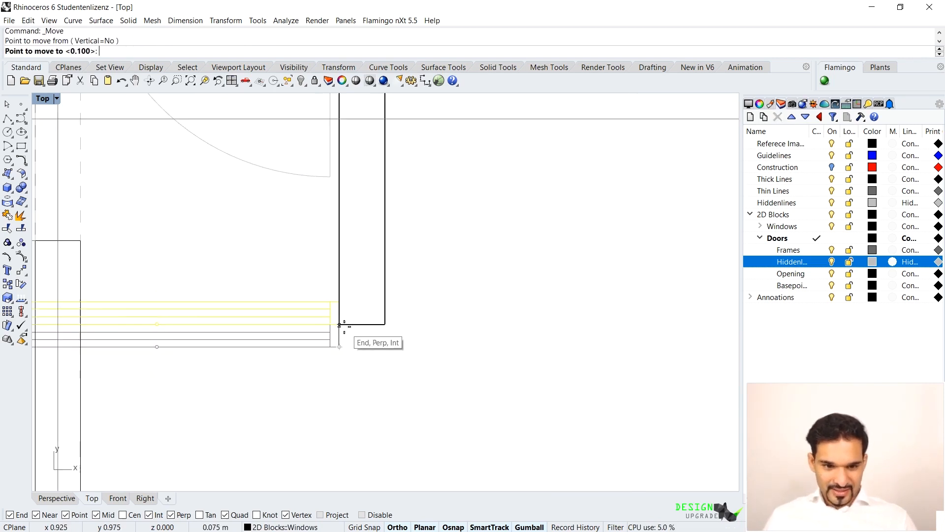
{"action": "left_click", "coordinate": [344, 326]}
{"action": "left_click", "coordinate": [367, 358]}
Step: Make the Windows layer current and explode the horizontal window block
{"action": "scroll", "coordinate": [495, 314], "scroll_direction": "down", "scroll_amount": 10}
{"action": "scroll", "coordinate": [393, 335], "scroll_direction": "up", "scroll_amount": 6}
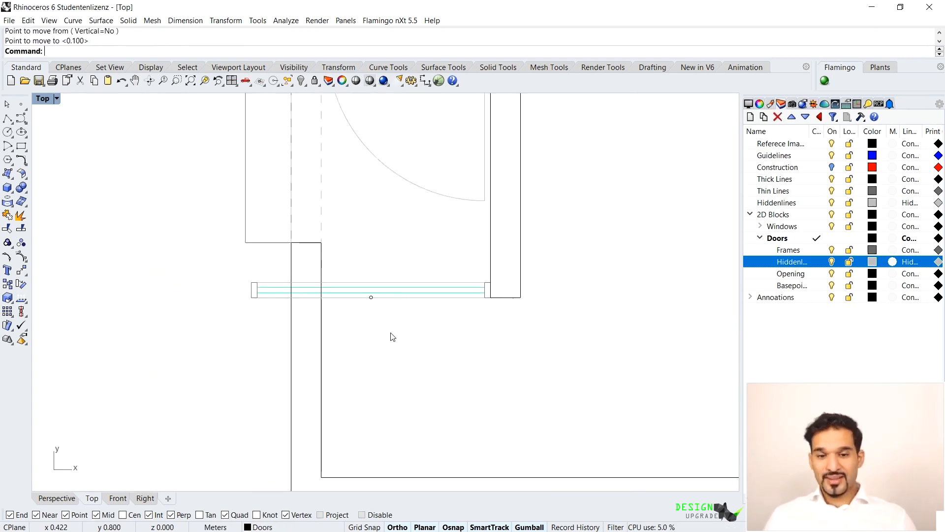
{"action": "scroll", "coordinate": [404, 305], "scroll_direction": "up", "scroll_amount": 2}
{"action": "scroll", "coordinate": [407, 288], "scroll_direction": "down", "scroll_amount": 3}
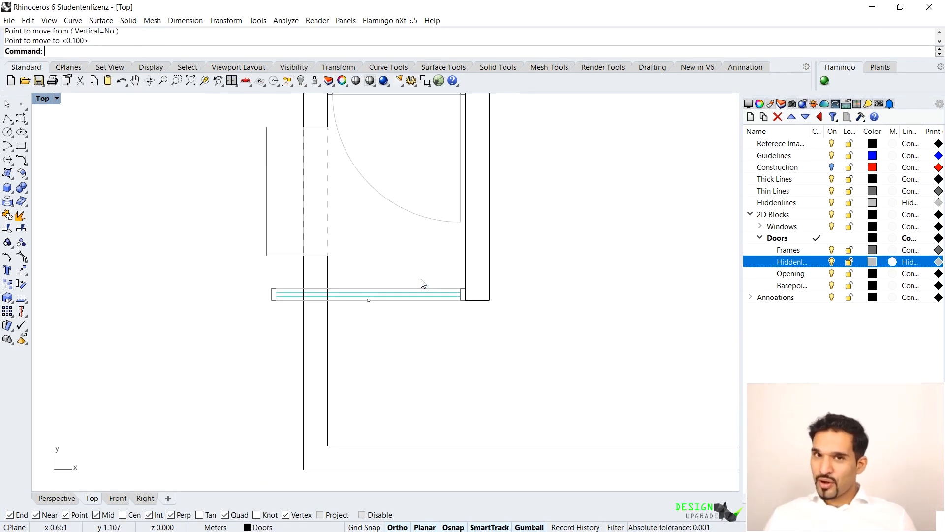
{"action": "double_click", "coordinate": [788, 226]}
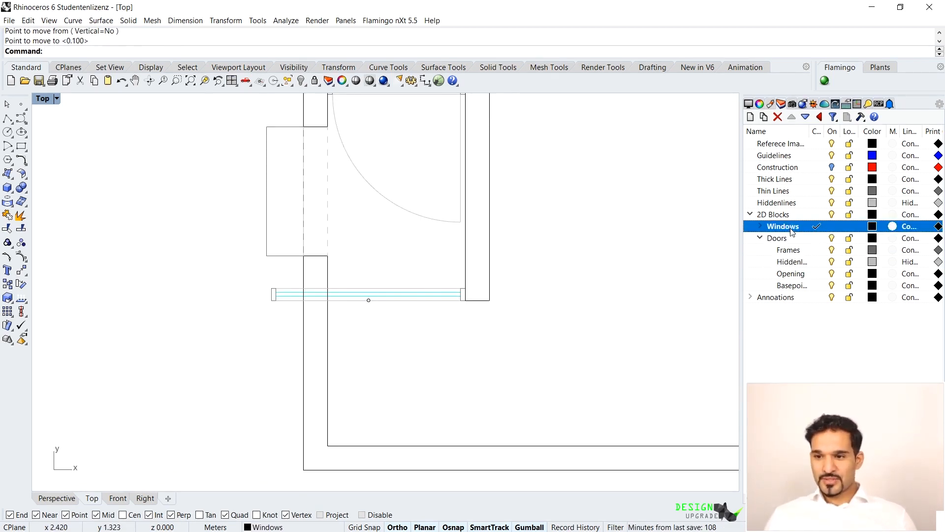
{"action": "left_click", "coordinate": [366, 312]}
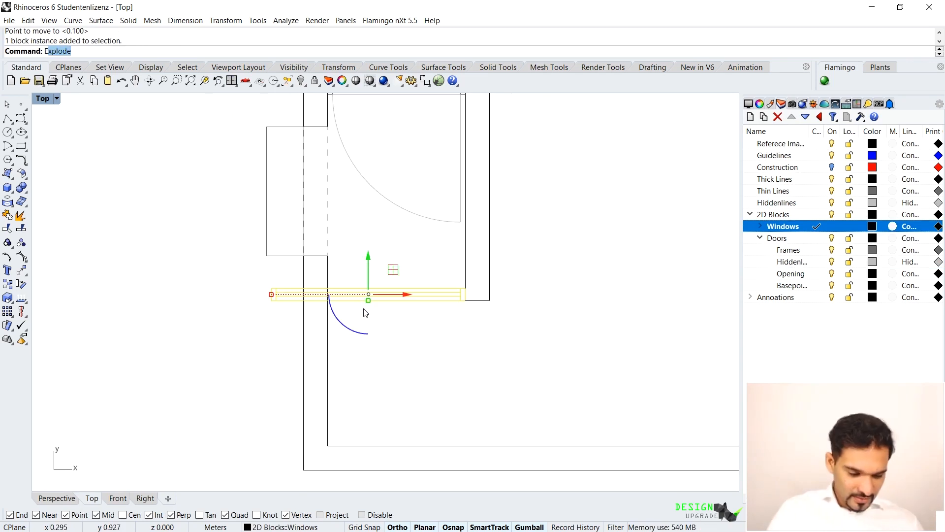
{"action": "type", "text": "Explo"}
{"action": "key", "text": "Return"}
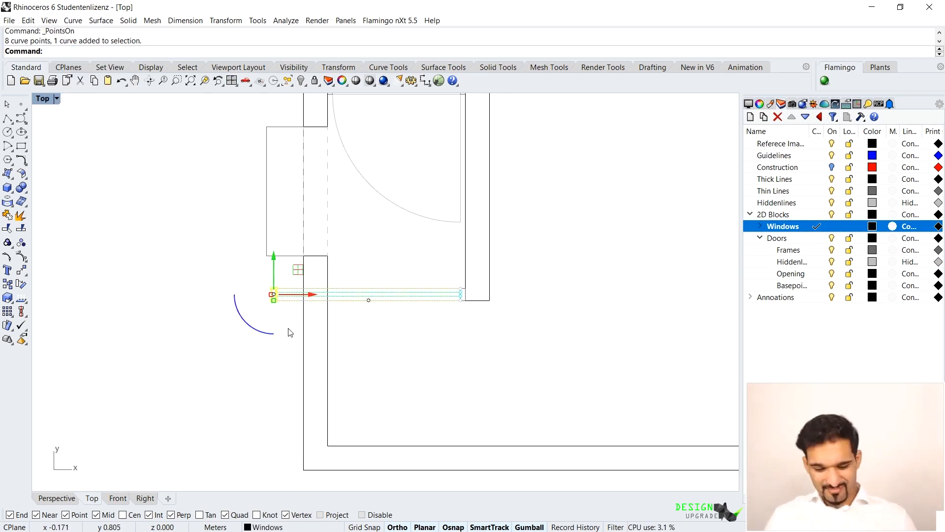
Step: Move the control points and frame at the window's outer end onto the inner face of the exterior wall
{"action": "type", "text": "M"}
{"action": "key", "text": "Return"}
{"action": "scroll", "coordinate": [301, 296], "scroll_direction": "up", "scroll_amount": 6}
{"action": "left_click", "coordinate": [245, 308]}
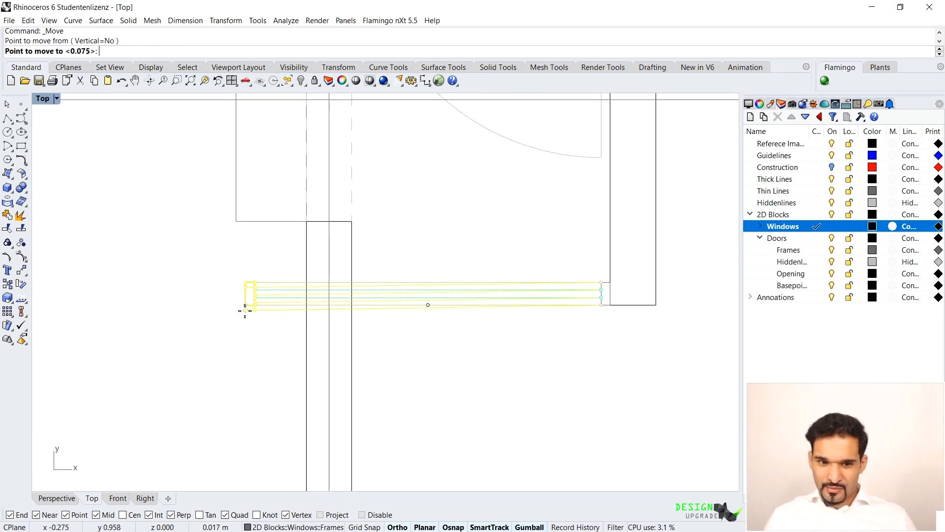
{"action": "left_click", "coordinate": [352, 304]}
Step: Move the window's base point marker horizontally to the midpoint of the shortened window's lower edge
{"action": "left_click_drag", "start_coordinate": [417, 323], "coordinate": [439, 299]}
{"action": "type", "text": "M"}
{"action": "key", "text": "Return"}
{"action": "left_click", "coordinate": [428, 305]}
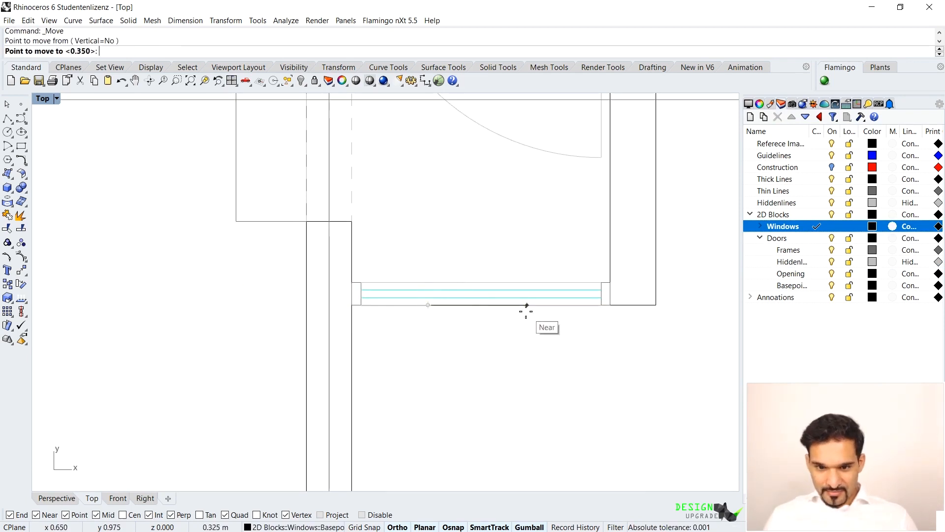
{"action": "left_click", "coordinate": [481, 306]}
{"action": "scroll", "coordinate": [469, 332], "scroll_direction": "down", "scroll_amount": 3}
{"action": "right_click_drag", "start_coordinate": [496, 334], "coordinate": [436, 340]}
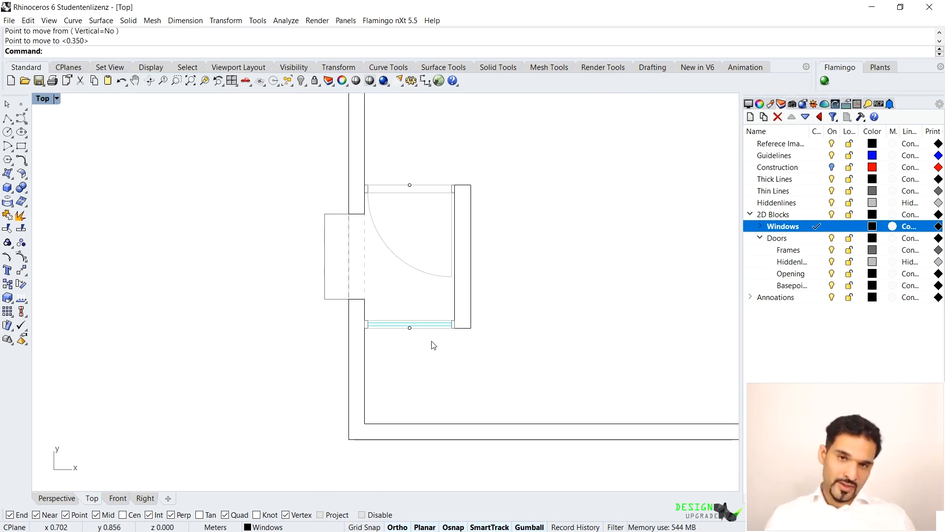
Step: Define the shortened window's curves and point as the block "2D-Entrace_Glass Wall", with its base point at the lower edge's midpoint
{"action": "scroll", "coordinate": [425, 352], "scroll_direction": "up", "scroll_amount": 4}
{"action": "left_click_drag", "start_coordinate": [245, 367], "coordinate": [622, 277]}
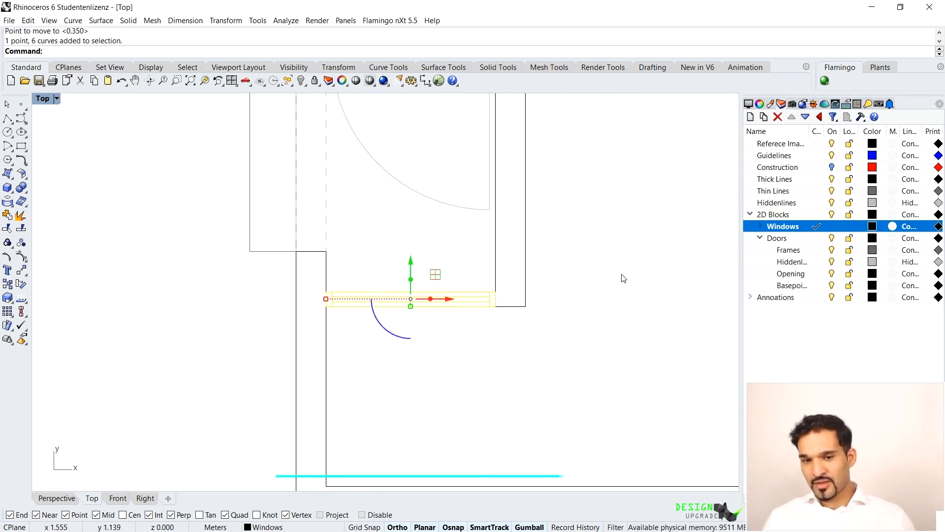
{"action": "type", "text": "block"}
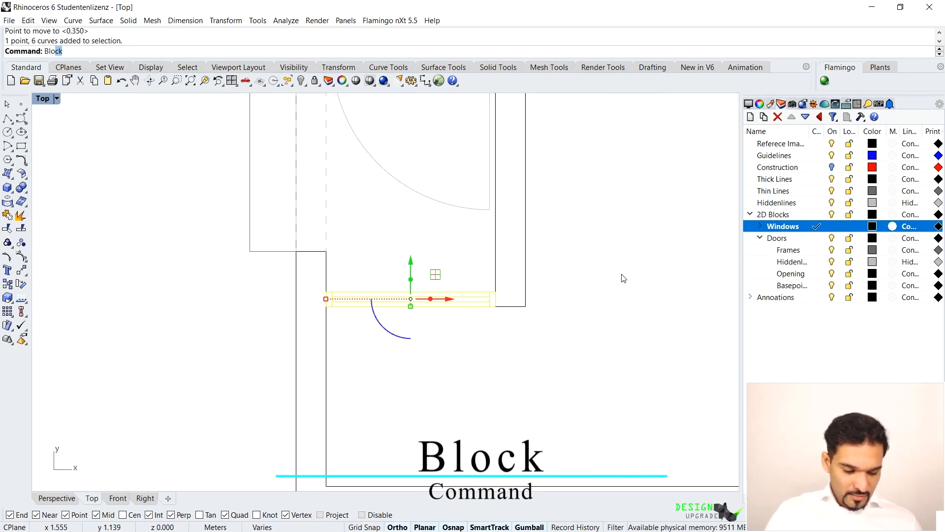
{"action": "key", "text": "Return"}
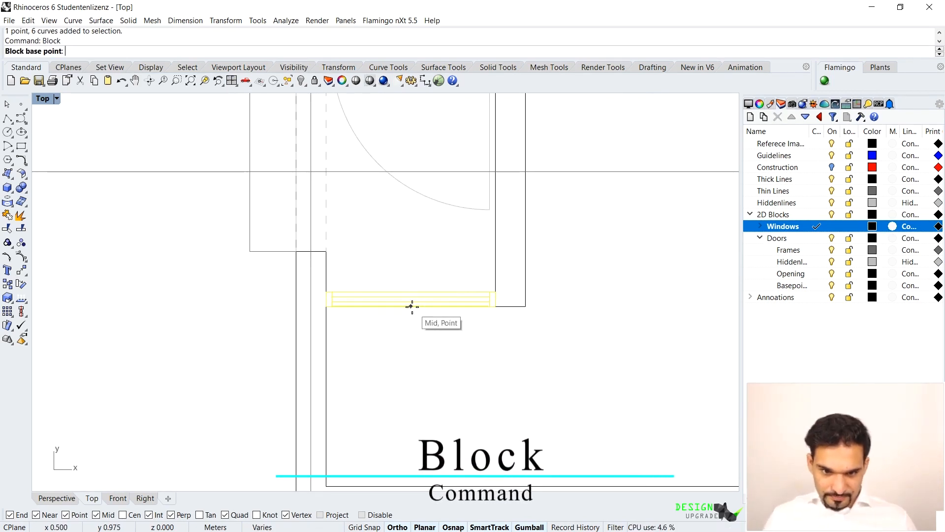
{"action": "left_click", "coordinate": [411, 305]}
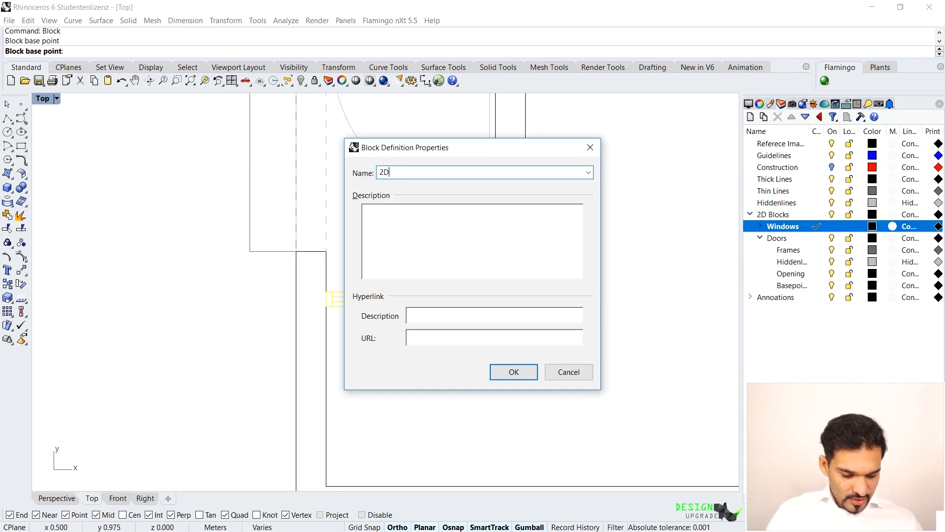
{"action": "type", "text": "2D-Entr"}
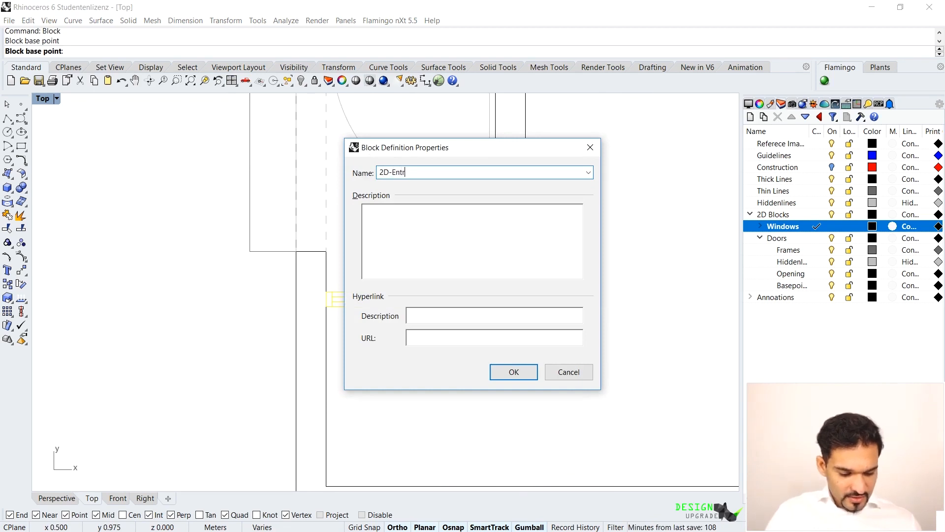
{"action": "type", "text": "ace_Glass"}
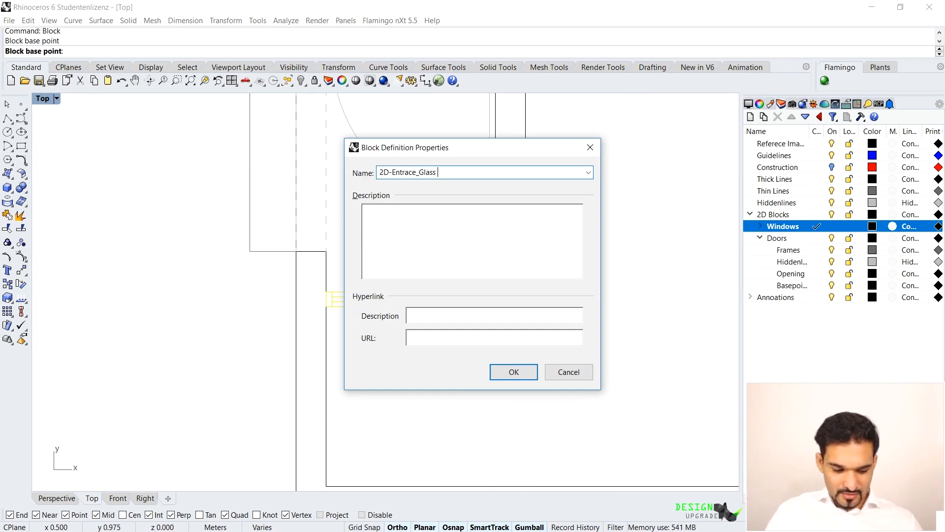
{"action": "type", "text": " Wall"}
{"action": "key", "text": "Return"}
{"action": "scroll", "coordinate": [443, 212], "scroll_direction": "down", "scroll_amount": 5}
{"action": "scroll", "coordinate": [310, 274], "scroll_direction": "up", "scroll_amount": 4}
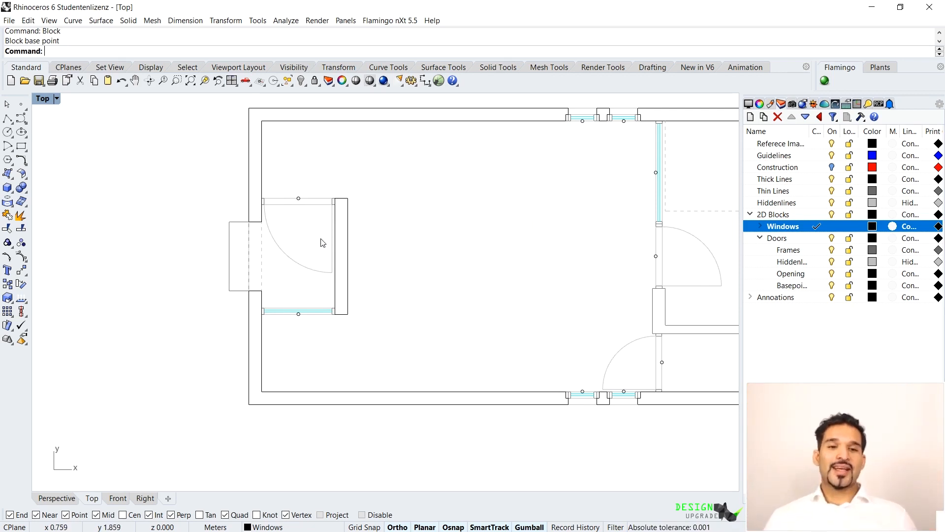
Step: Make the Hiddenlines layer current
{"action": "left_click", "coordinate": [816, 202]}
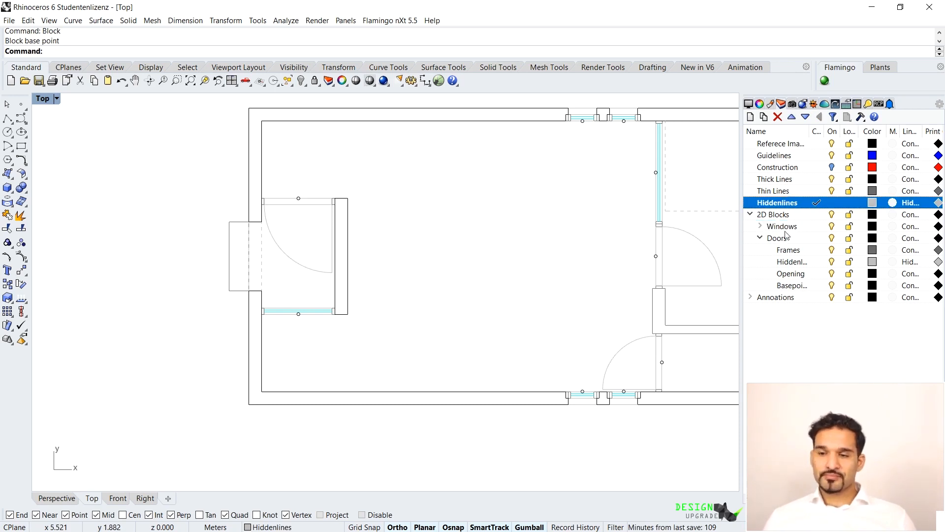
{"action": "left_click", "coordinate": [20, 147]}
{"action": "scroll", "coordinate": [253, 270], "scroll_direction": "up", "scroll_amount": 3}
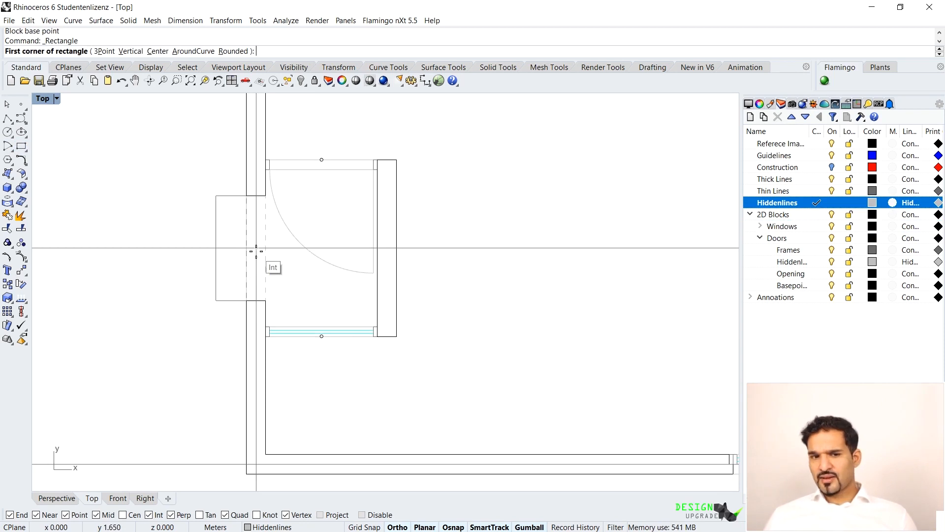
{"action": "left_click", "coordinate": [254, 249]}
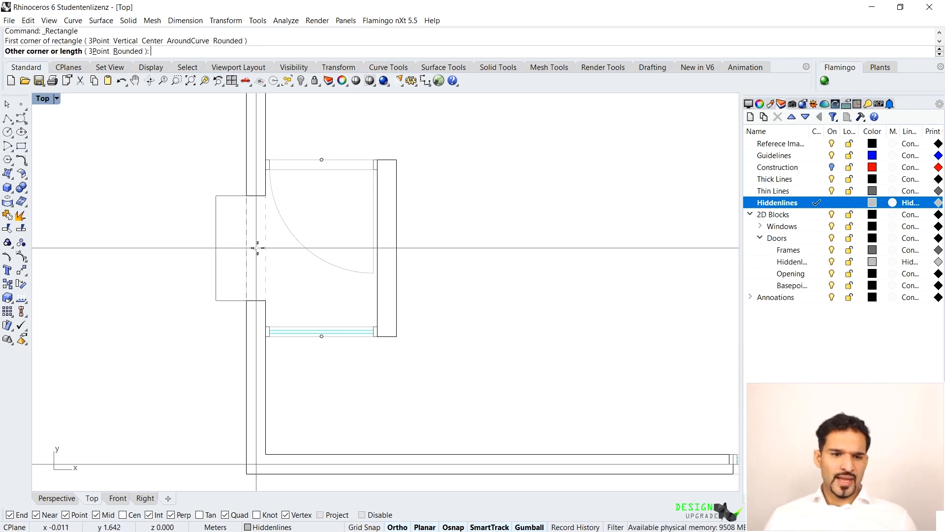
{"action": "key", "text": "Escape"}
{"action": "key", "text": "Return"}
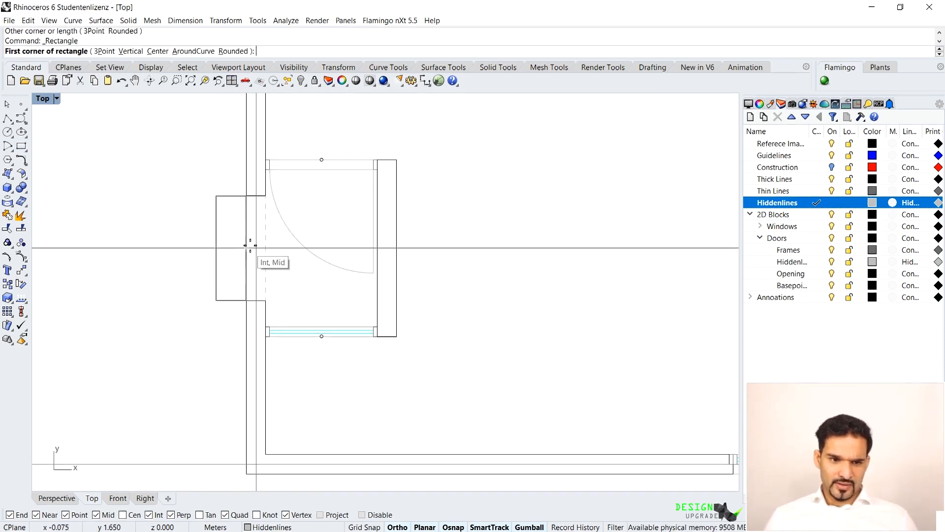
{"action": "type", "text": "c"}
{"action": "key", "text": "Return"}
{"action": "key", "text": "Escape"}
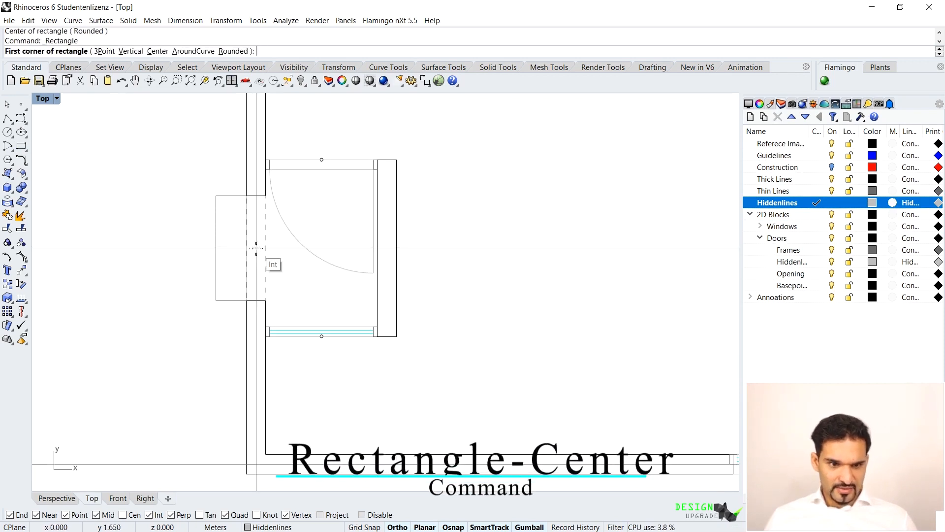
Step: Draw a 0.45 by 0.9 m rectangle centred on the middle of the entrance opening in the exterior wall
{"action": "key", "text": "Return"}
{"action": "type", "text": "c"}
{"action": "key", "text": "Return"}
{"action": "left_click", "coordinate": [256, 249]}
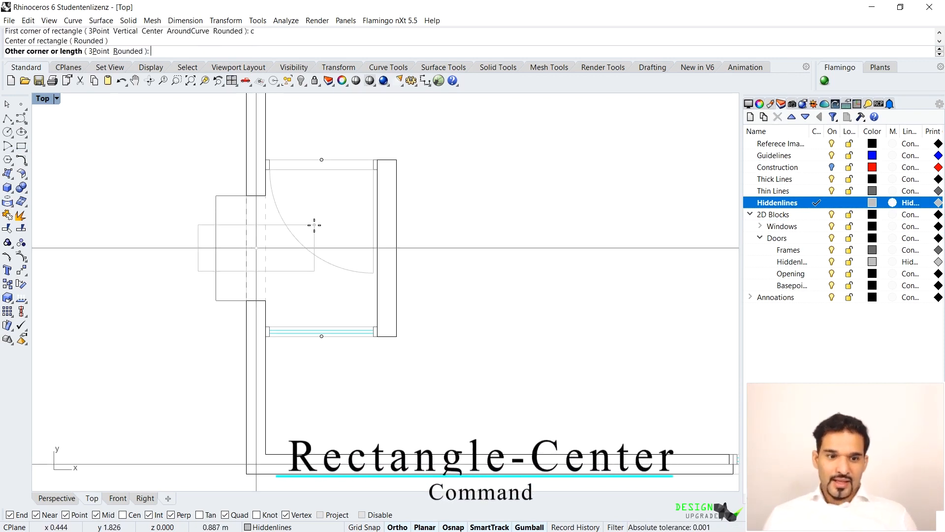
{"action": "type", "text": ".45"}
{"action": "key", "text": "Return"}
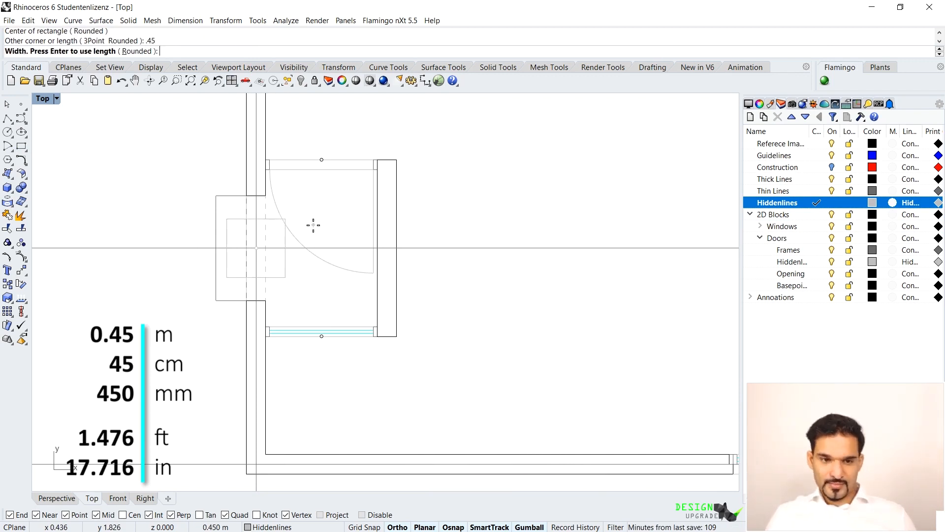
{"action": "type", "text": ".9"}
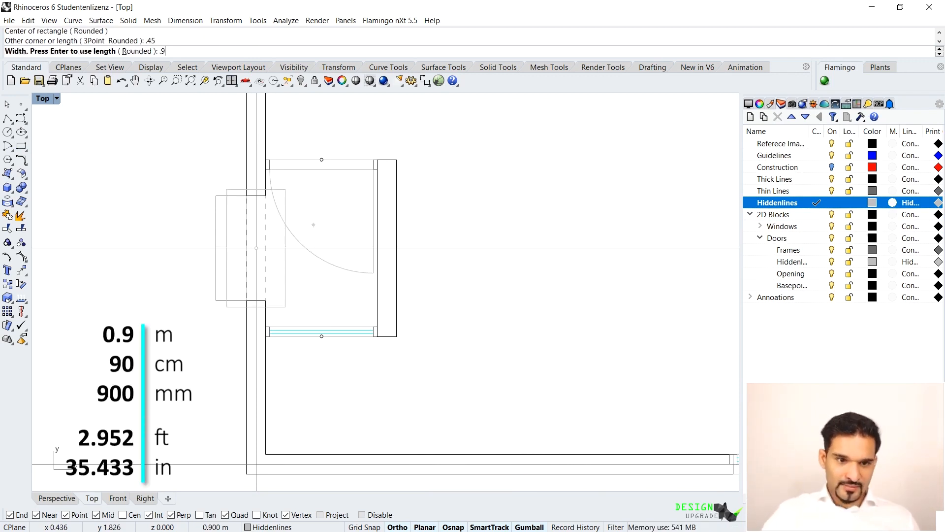
{"action": "key", "text": "Return"}
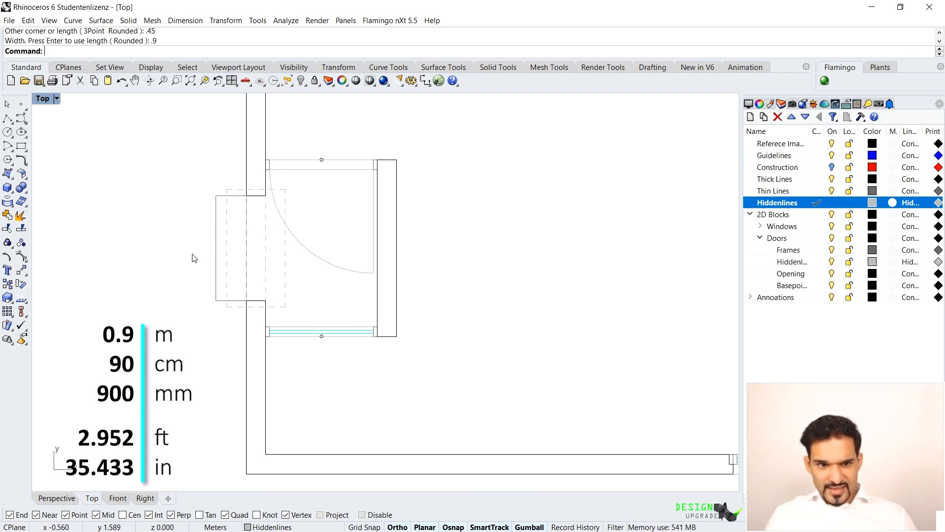
Step: Move the dashed rectangle horizontally from the midpoint of its outer edge to the exterior wall's inner face
{"action": "left_click", "coordinate": [291, 205]}
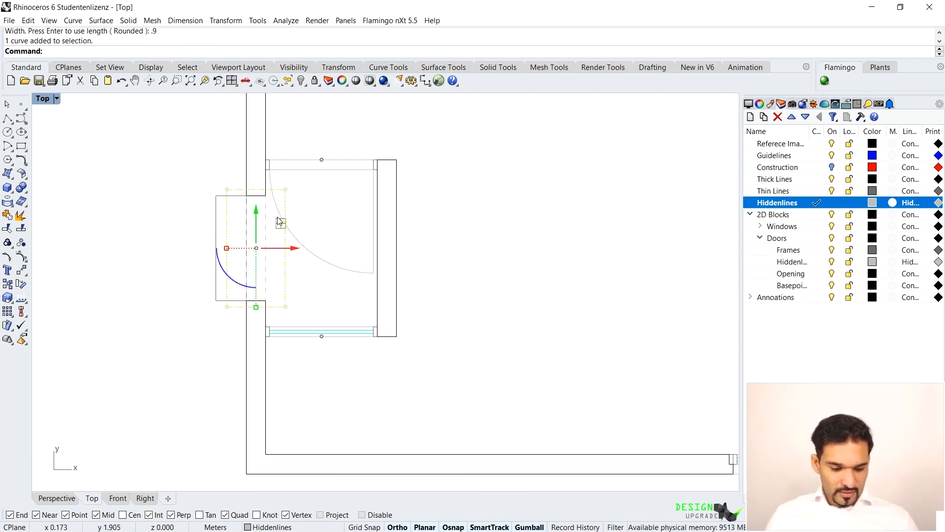
{"action": "type", "text": "m"}
{"action": "key", "text": "Return"}
{"action": "left_click", "coordinate": [227, 247]}
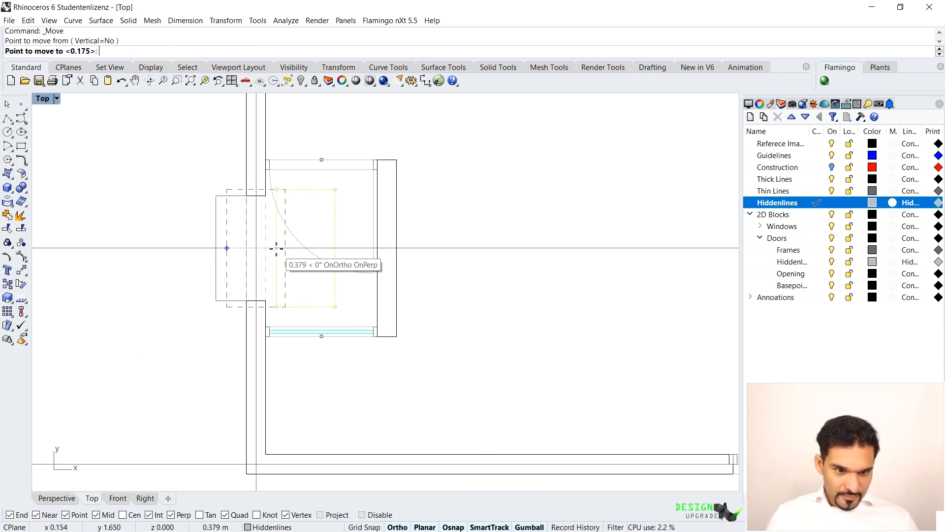
{"action": "left_click", "coordinate": [269, 248]}
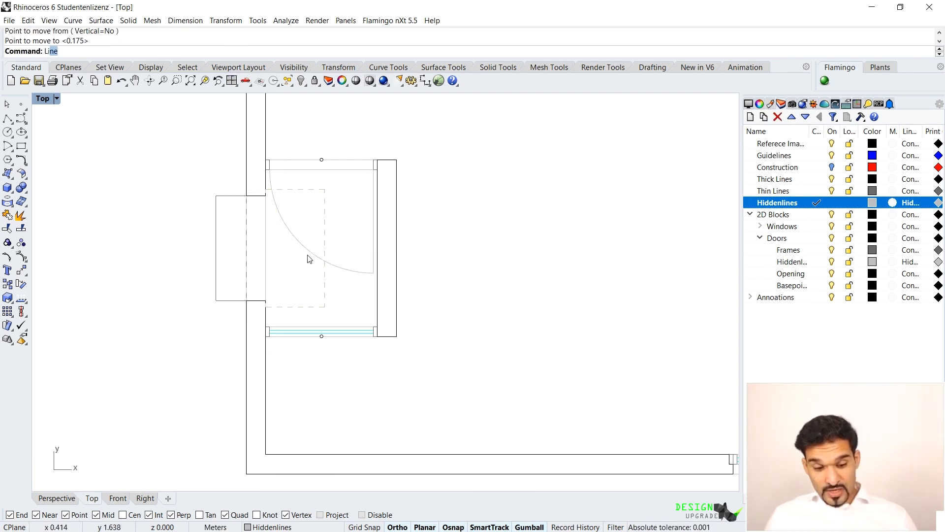
Step: Draw both diagonals across the dashed rectangle inside the entrance as hidden lines
{"action": "key", "text": "Return"}
{"action": "left_click", "coordinate": [266, 306]}
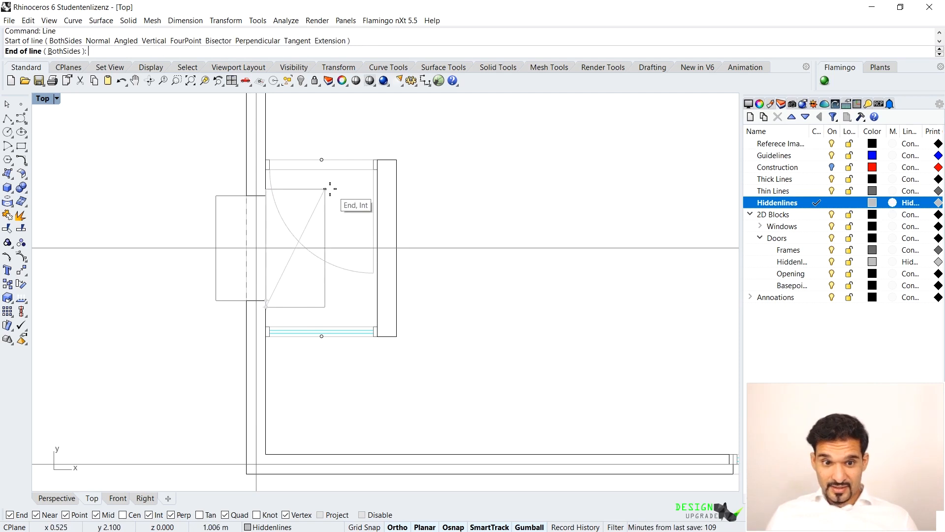
{"action": "left_click", "coordinate": [325, 189]}
{"action": "key", "text": "Return"}
{"action": "left_click", "coordinate": [325, 306]}
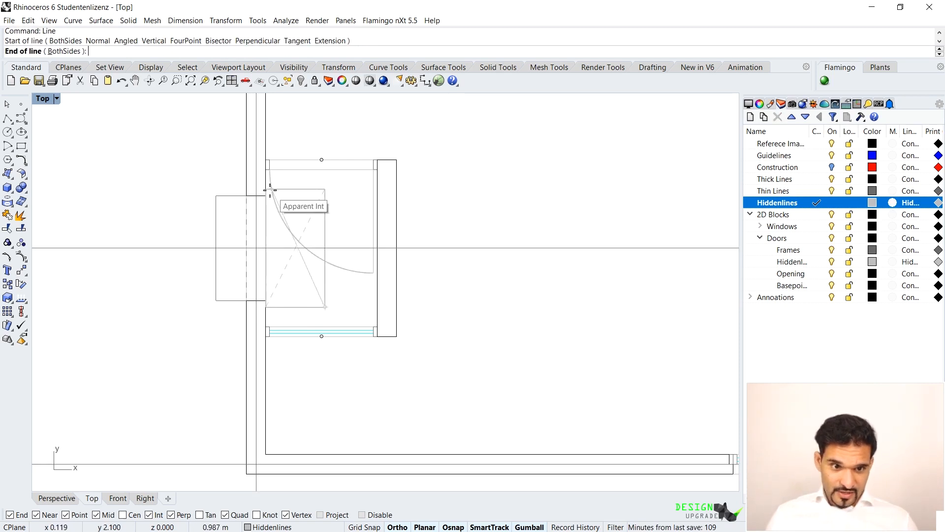
{"action": "left_click", "coordinate": [270, 189]}
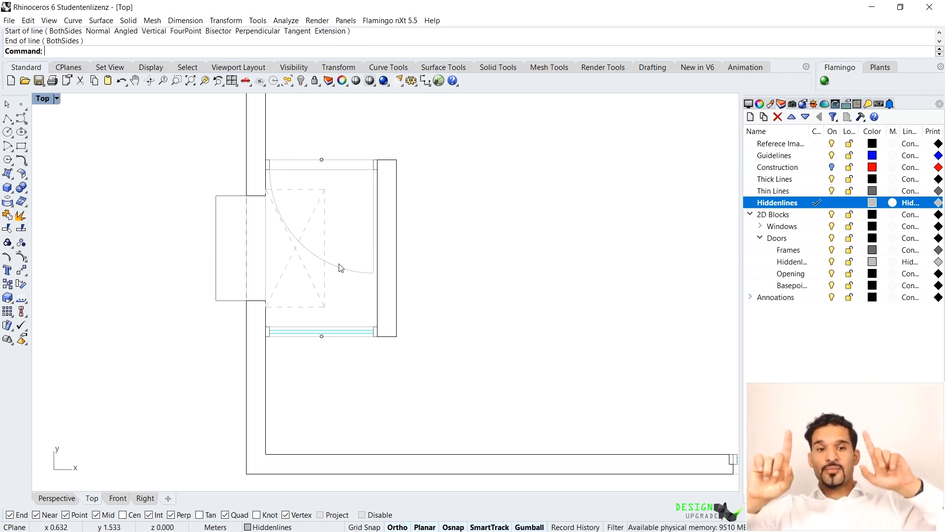
{"action": "scroll", "coordinate": [353, 234], "scroll_direction": "down", "scroll_amount": 6}
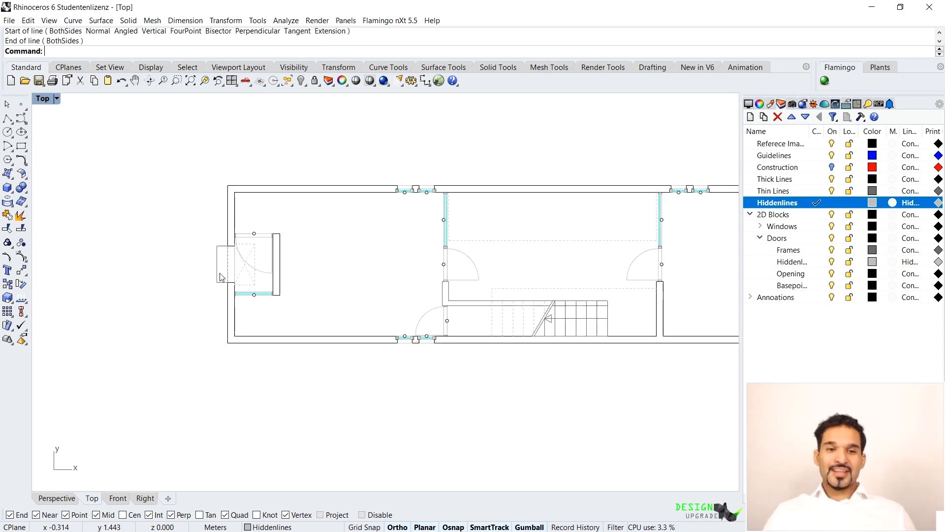
{"action": "scroll", "coordinate": [570, 227], "scroll_direction": "up", "scroll_amount": 3}
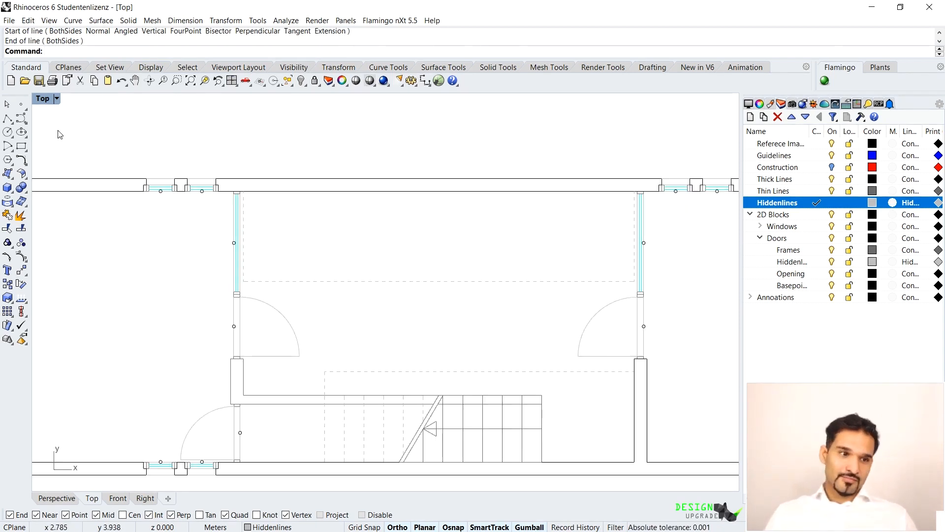
{"action": "key", "text": "Return"}
{"action": "scroll", "coordinate": [268, 215], "scroll_direction": "up", "scroll_amount": 5}
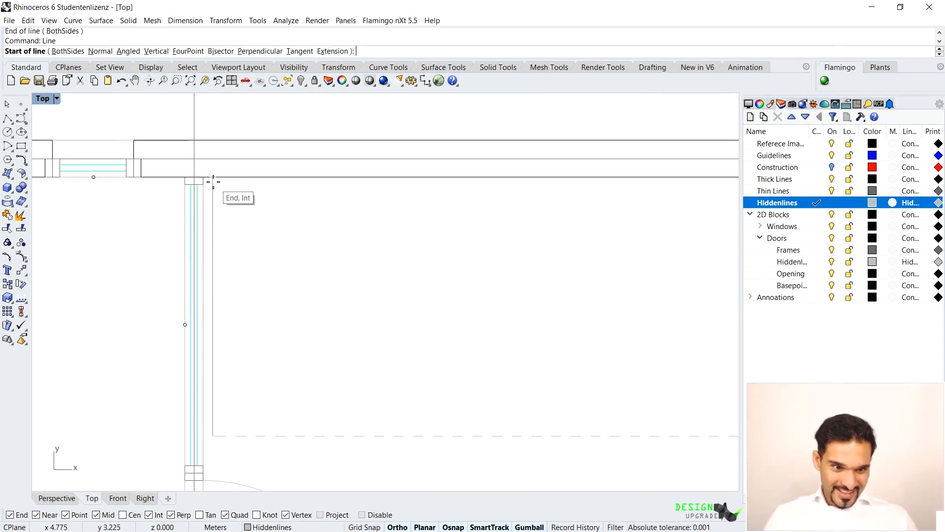
{"action": "left_click", "coordinate": [213, 178]}
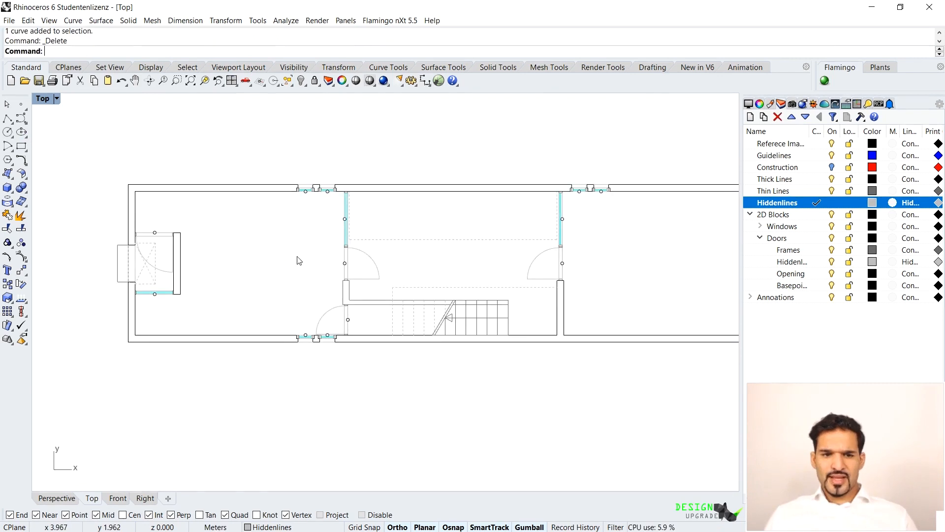
Step: Make Thin Lines current and draw a 3.2 by 0.4 m rectangle from the entrance room's lower-left inner corner along the lower wall
{"action": "right_click_drag", "start_coordinate": [161, 269], "coordinate": [234, 260]}
{"action": "scroll", "coordinate": [217, 278], "scroll_direction": "up", "scroll_amount": 4}
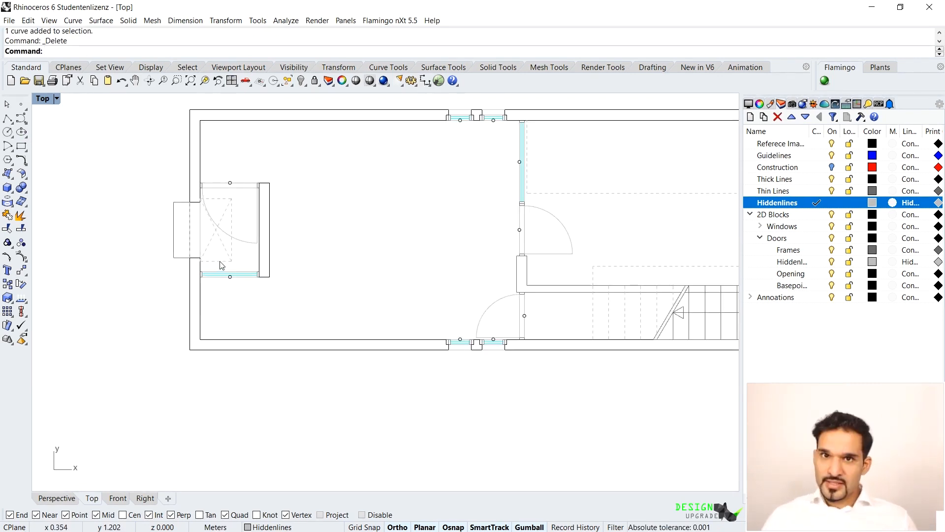
{"action": "left_click", "coordinate": [755, 195]}
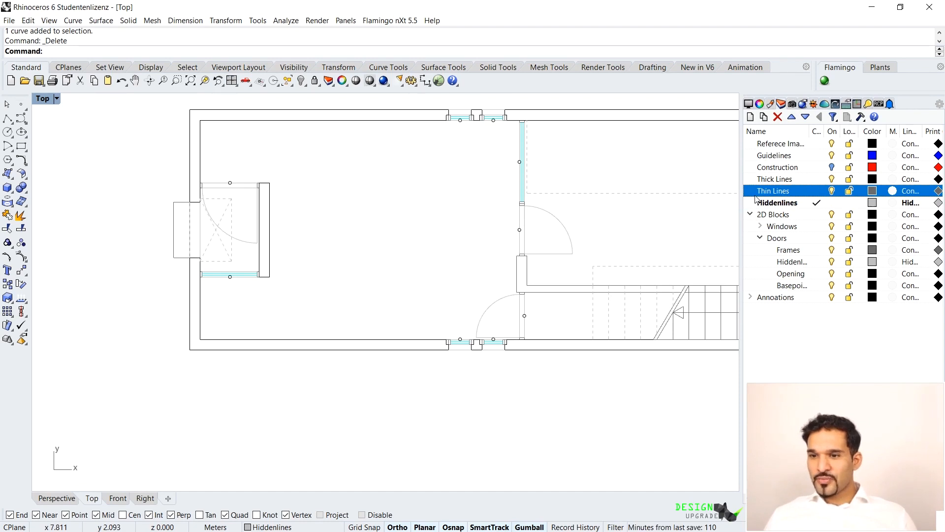
{"action": "double_click", "coordinate": [804, 195]}
{"action": "type", "text": "REC"}
{"action": "key", "text": "Return"}
{"action": "left_click", "coordinate": [200, 338]}
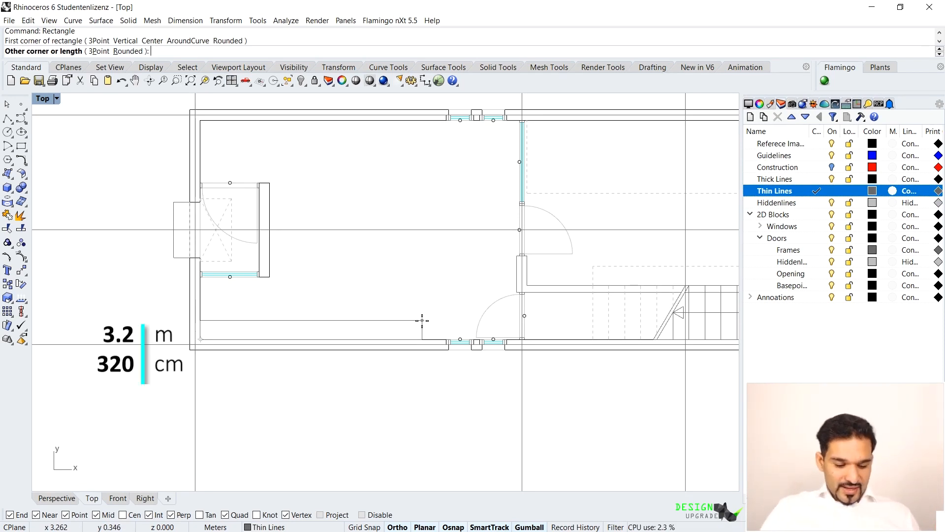
{"action": "type", "text": "2"}
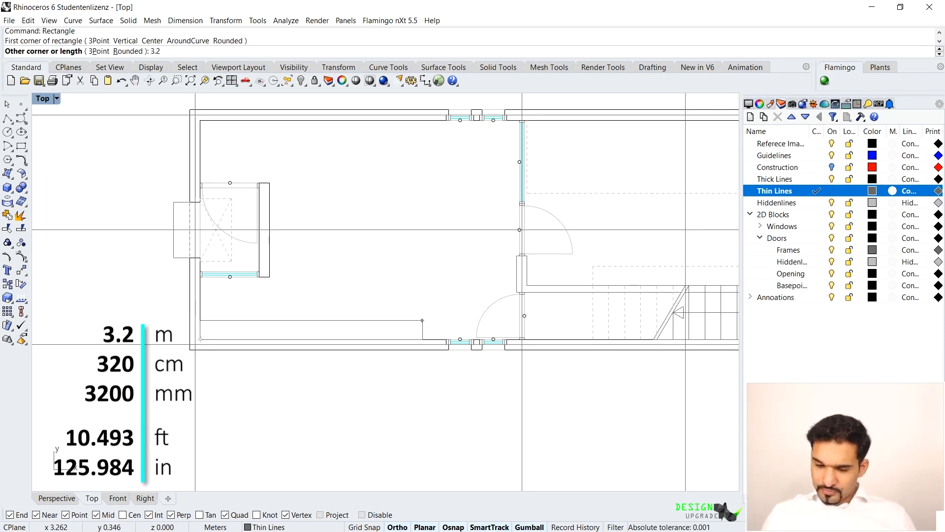
{"action": "key", "text": "Return"}
{"action": "type", "text": ".4"}
{"action": "key", "text": "Return"}
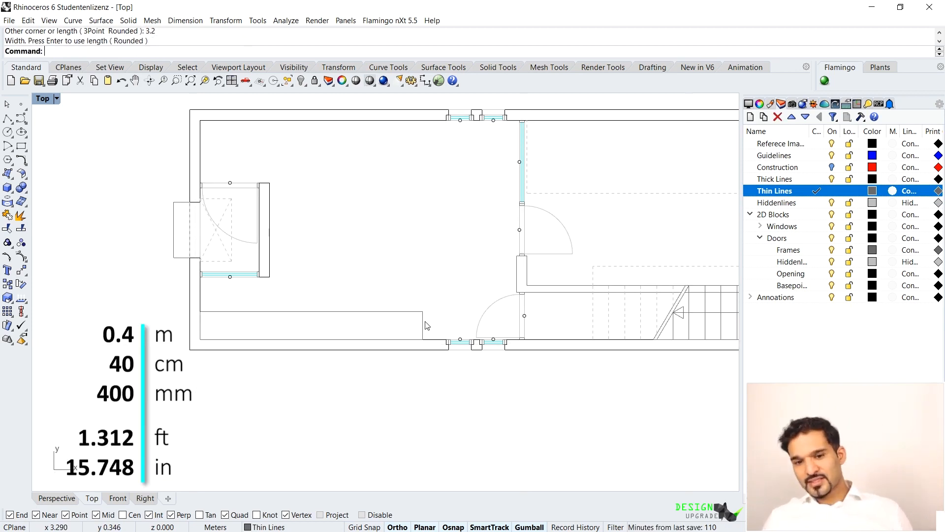
Step: Examine the floor plan from the entrance room across to the empty right-hand room
{"action": "scroll", "coordinate": [313, 331], "scroll_direction": "down", "scroll_amount": 4}
{"action": "right_click_drag", "start_coordinate": [395, 335], "coordinate": [351, 329]}
{"action": "scroll", "coordinate": [350, 329], "scroll_direction": "up", "scroll_amount": 4}
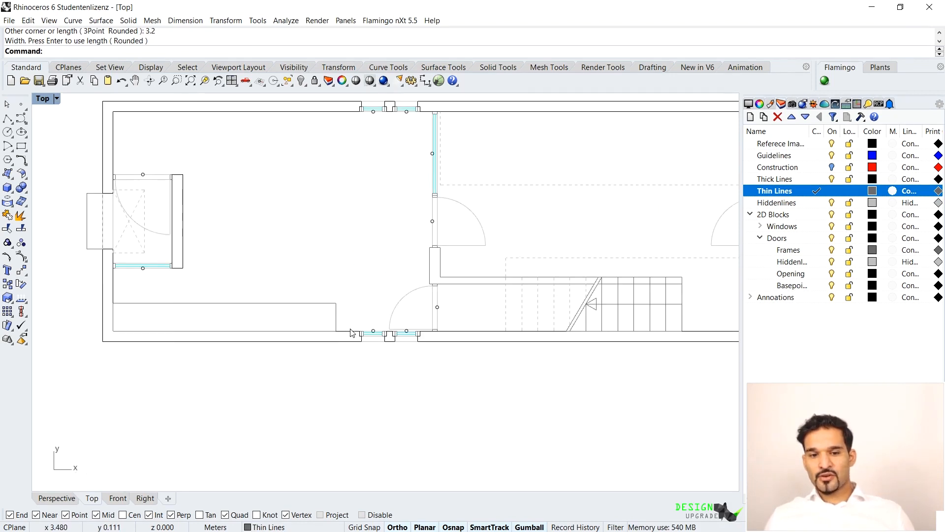
{"action": "scroll", "coordinate": [302, 291], "scroll_direction": "down", "scroll_amount": 3}
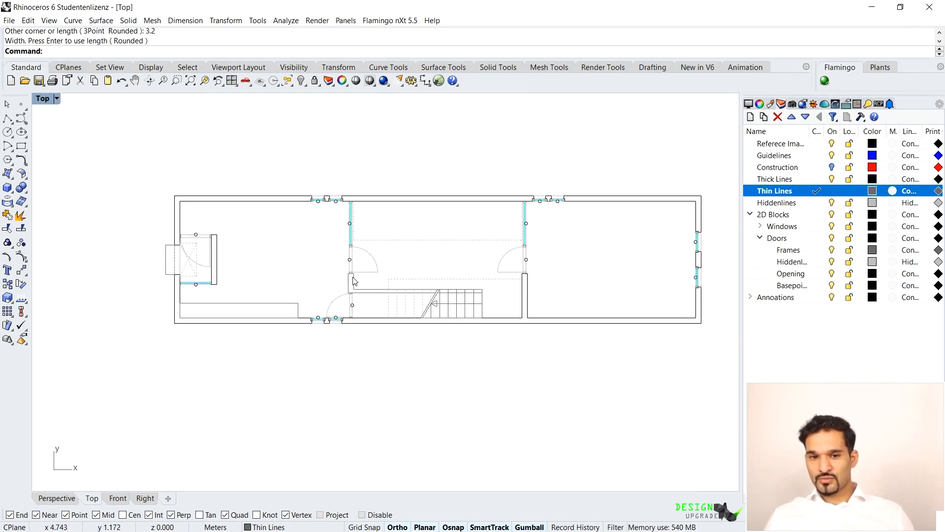
{"action": "scroll", "coordinate": [200, 255], "scroll_direction": "up", "scroll_amount": 3}
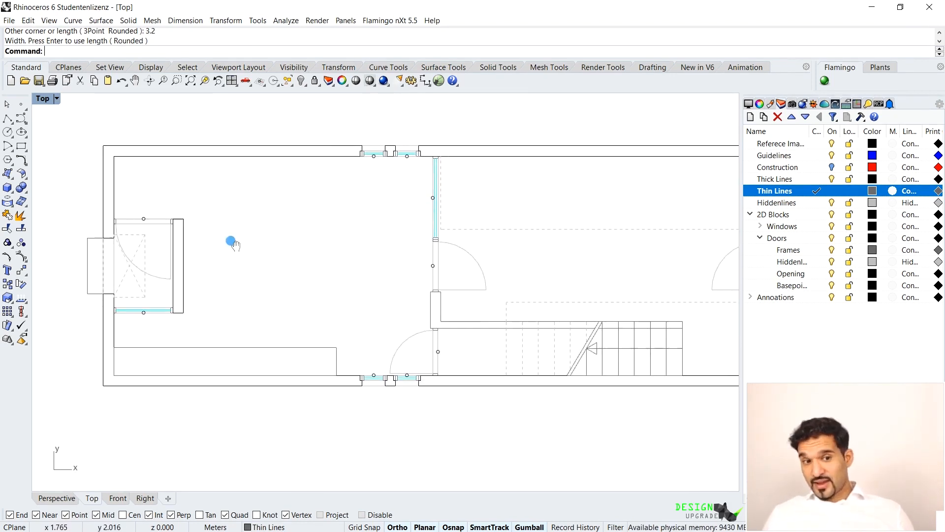
{"action": "scroll", "coordinate": [232, 244], "scroll_direction": "down", "scroll_amount": 2}
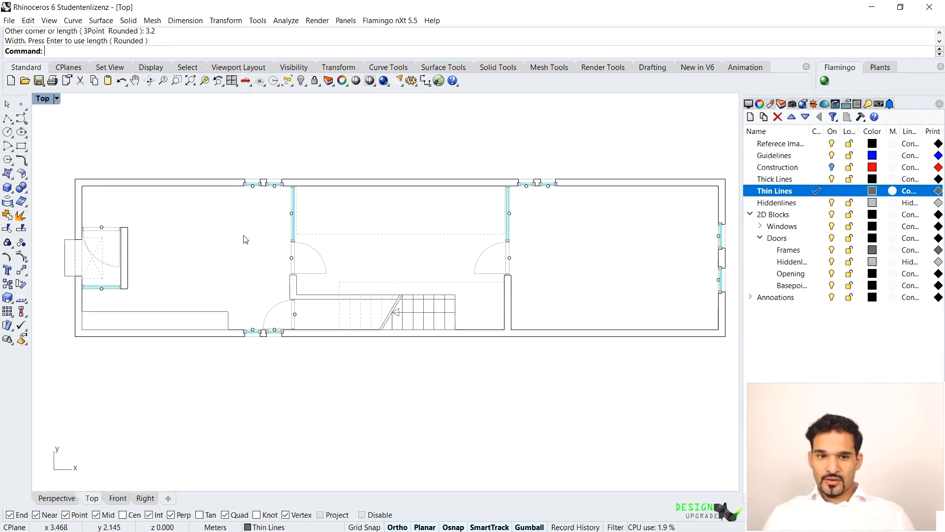
{"action": "right_click_drag", "start_coordinate": [573, 263], "coordinate": [457, 255]}
{"action": "scroll", "coordinate": [537, 231], "scroll_direction": "up", "scroll_amount": 2}
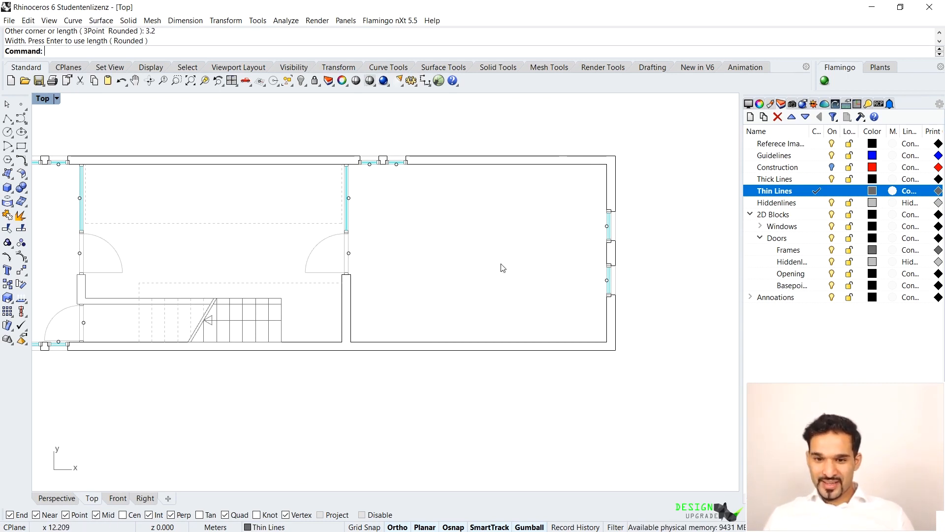
{"action": "scroll", "coordinate": [532, 300], "scroll_direction": "up", "scroll_amount": 2}
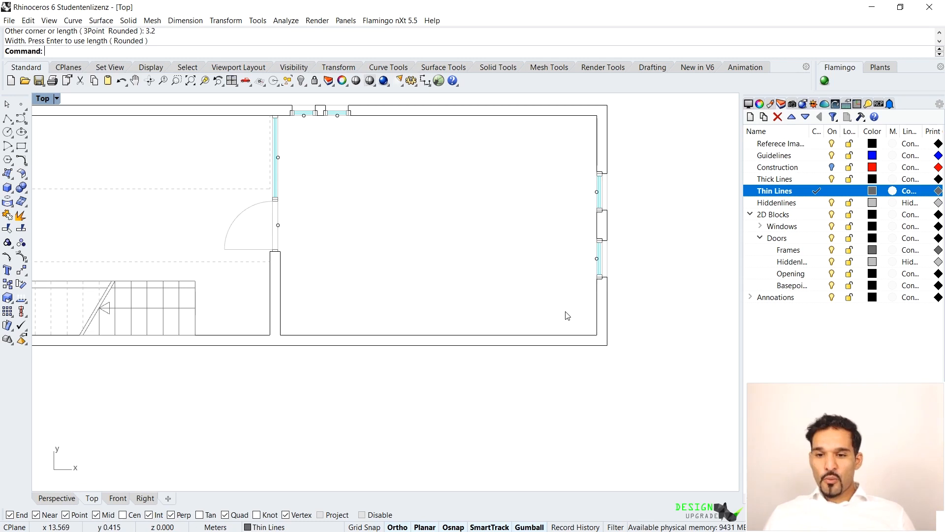
{"action": "scroll", "coordinate": [566, 315], "scroll_direction": "down", "scroll_amount": 3}
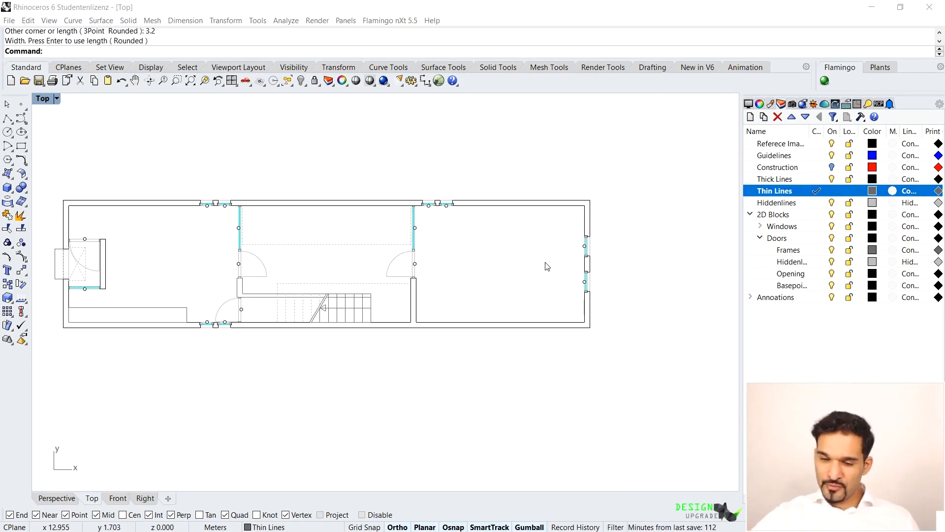
Step: Move the door block from the upper opening in the left interior wall into the right-hand room
{"action": "left_click", "coordinate": [263, 267]}
{"action": "type", "text": "m"}
{"action": "key", "text": "Return"}
{"action": "scroll", "coordinate": [239, 270], "scroll_direction": "up", "scroll_amount": 4}
{"action": "left_click", "coordinate": [249, 287]}
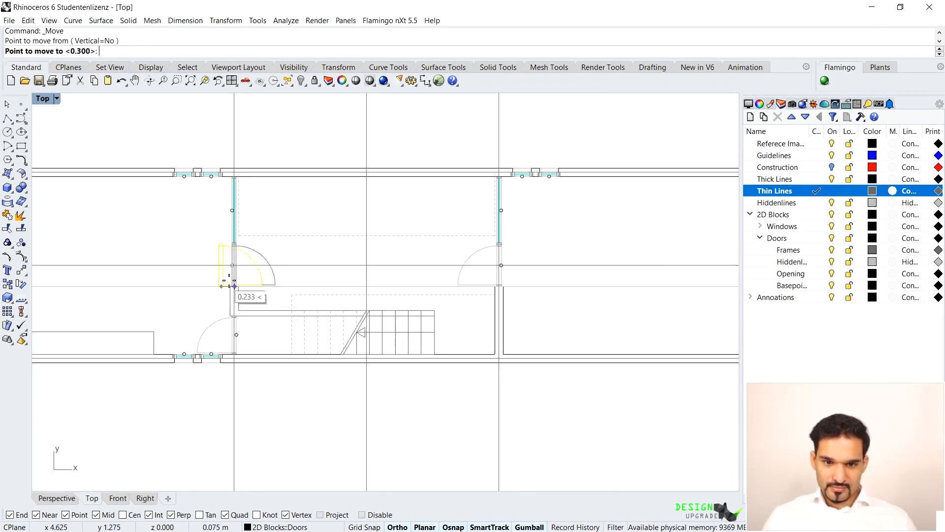
{"action": "left_click", "coordinate": [601, 279]}
Step: Mirror the relocated door block across a horizontal axis through its centre and delete the original
{"action": "scroll", "coordinate": [655, 261], "scroll_direction": "up", "scroll_amount": 3}
{"action": "scroll", "coordinate": [655, 261], "scroll_direction": "up", "scroll_amount": 2}
{"action": "left_click", "coordinate": [575, 314]}
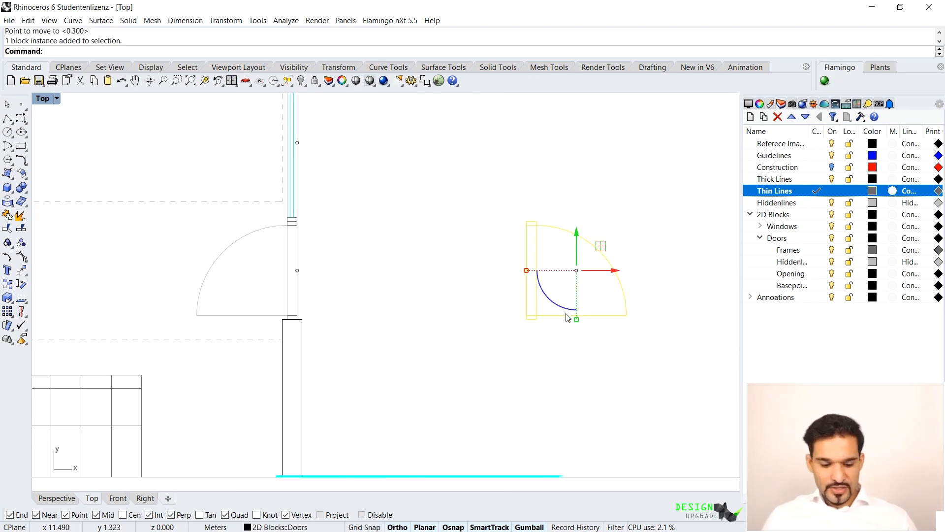
{"action": "type", "text": "MI"}
{"action": "key", "text": "Return"}
{"action": "left_click", "coordinate": [646, 271]}
{"action": "left_click", "coordinate": [682, 271]}
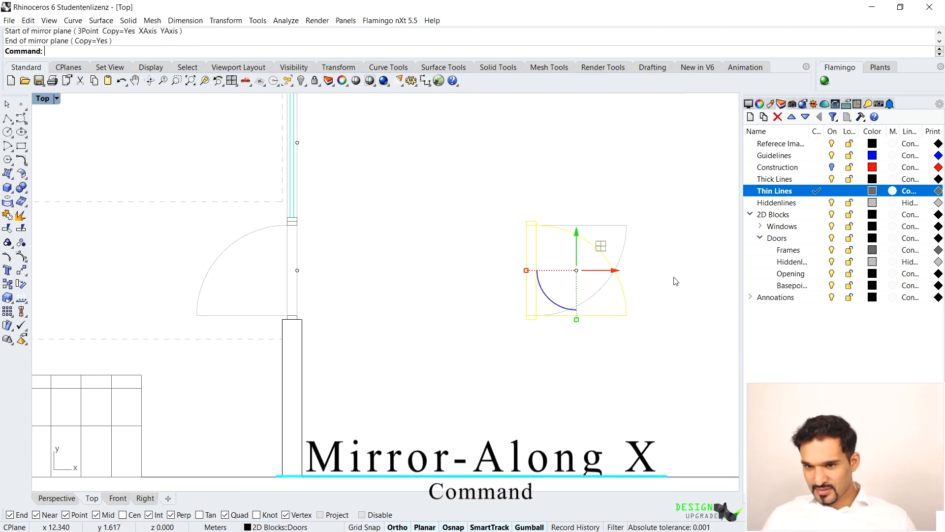
{"action": "key", "text": "Delete"}
Step: Move the mirrored door block by its frame's upper corner on the swing side to the right room's upper-right inner corner
{"action": "scroll", "coordinate": [407, 277], "scroll_direction": "down", "scroll_amount": 2}
{"action": "scroll", "coordinate": [407, 278], "scroll_direction": "down", "scroll_amount": 2}
{"action": "left_click", "coordinate": [416, 276]}
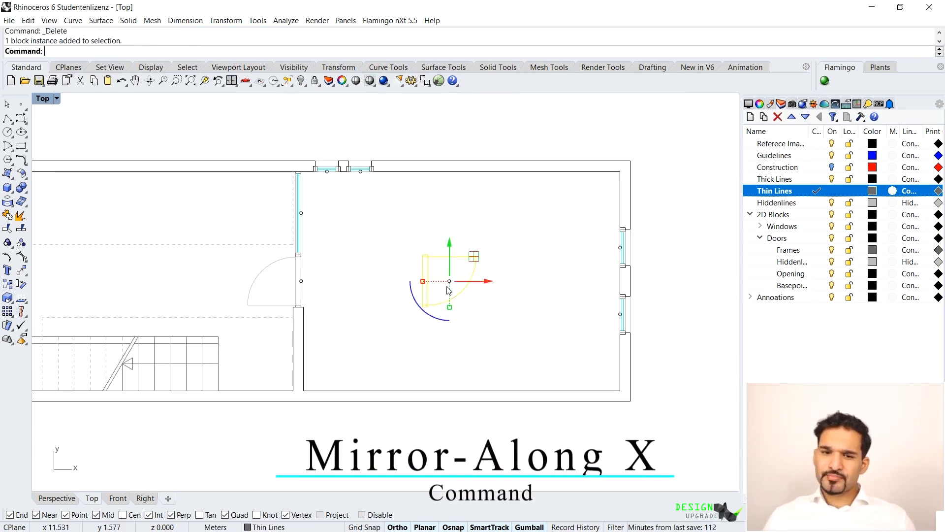
{"action": "type", "text": "M"}
{"action": "key", "text": "Return"}
{"action": "scroll", "coordinate": [437, 255], "scroll_direction": "up", "scroll_amount": 3}
{"action": "scroll", "coordinate": [443, 256], "scroll_direction": "up", "scroll_amount": 2}
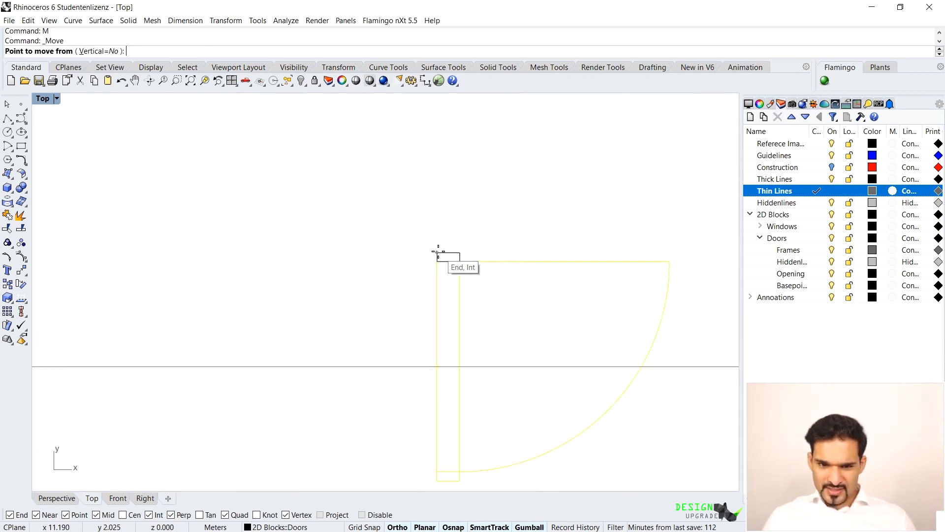
{"action": "left_click", "coordinate": [439, 254]}
{"action": "scroll", "coordinate": [325, 270], "scroll_direction": "down", "scroll_amount": 2}
{"action": "scroll", "coordinate": [433, 249], "scroll_direction": "down", "scroll_amount": 3}
{"action": "scroll", "coordinate": [511, 243], "scroll_direction": "up", "scroll_amount": 5}
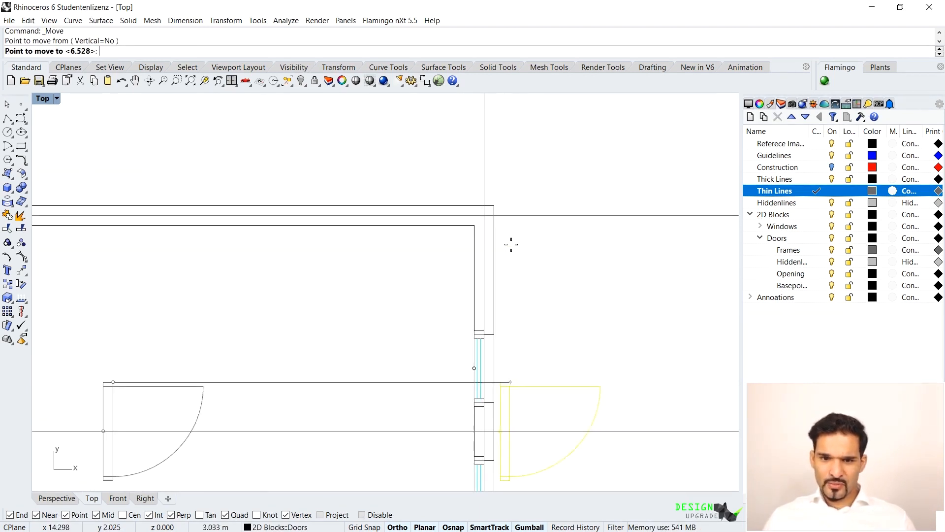
{"action": "left_click", "coordinate": [475, 229]}
Step: Shift the door block horizontally from the inner corner to the right exterior wall's outer face
{"action": "scroll", "coordinate": [474, 230], "scroll_direction": "up", "scroll_amount": 3}
{"action": "type", "text": "M"}
{"action": "key", "text": "Return"}
{"action": "left_click", "coordinate": [473, 215]}
{"action": "left_click", "coordinate": [543, 213]}
Step: Draw a wall-thick rectangle from the door frame's lower outer corner down to the right room's lower-right inner corner
{"action": "scroll", "coordinate": [532, 224], "scroll_direction": "down", "scroll_amount": 3}
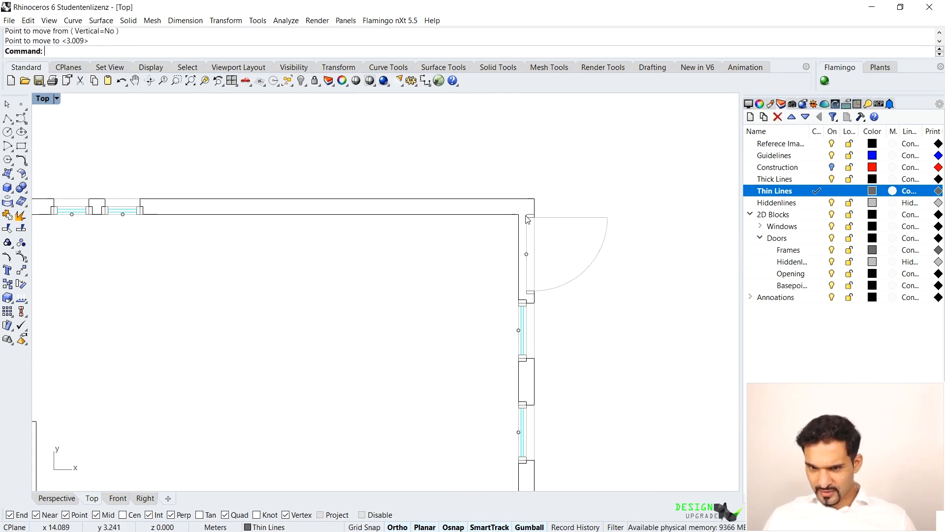
{"action": "right_click_drag", "start_coordinate": [558, 310], "coordinate": [544, 265]}
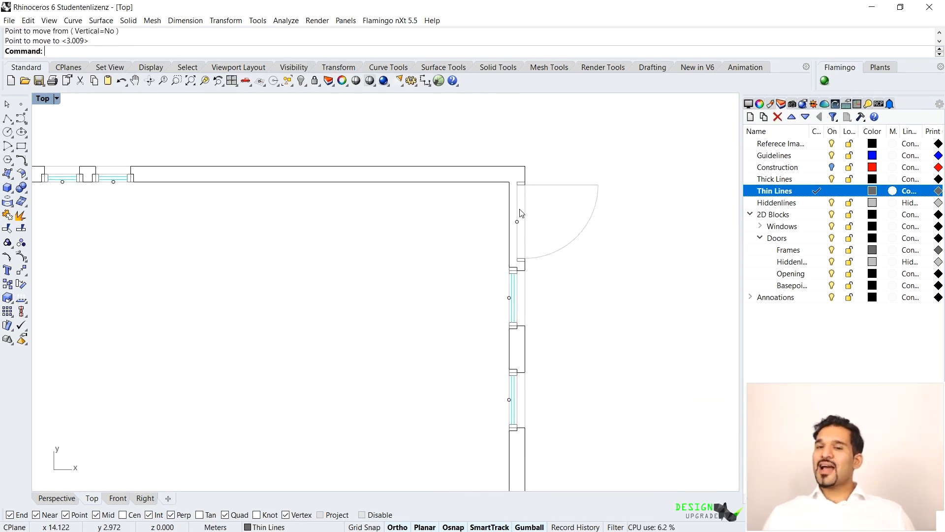
{"action": "scroll", "coordinate": [512, 206], "scroll_direction": "down", "scroll_amount": 6}
{"action": "scroll", "coordinate": [526, 229], "scroll_direction": "up", "scroll_amount": 12}
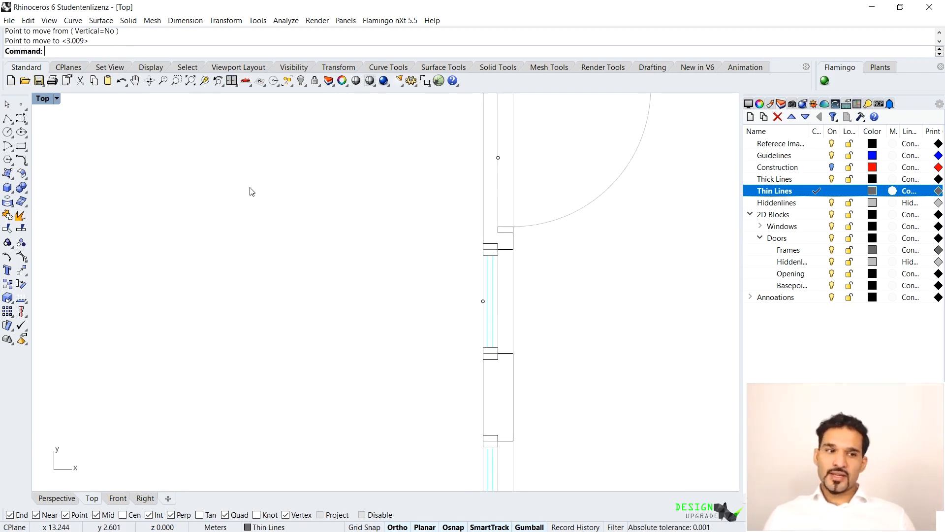
{"action": "left_click", "coordinate": [22, 146]}
{"action": "scroll", "coordinate": [507, 240], "scroll_direction": "up", "scroll_amount": 2}
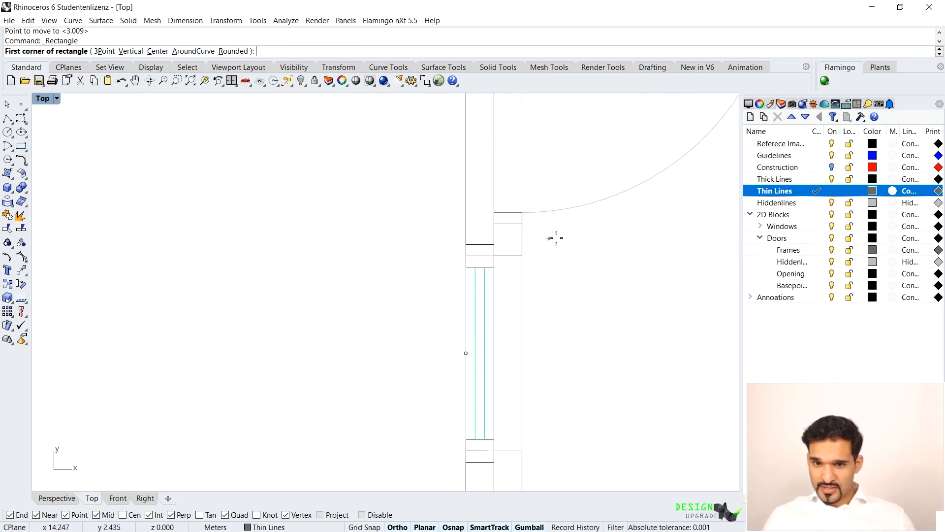
{"action": "left_click", "coordinate": [523, 220]}
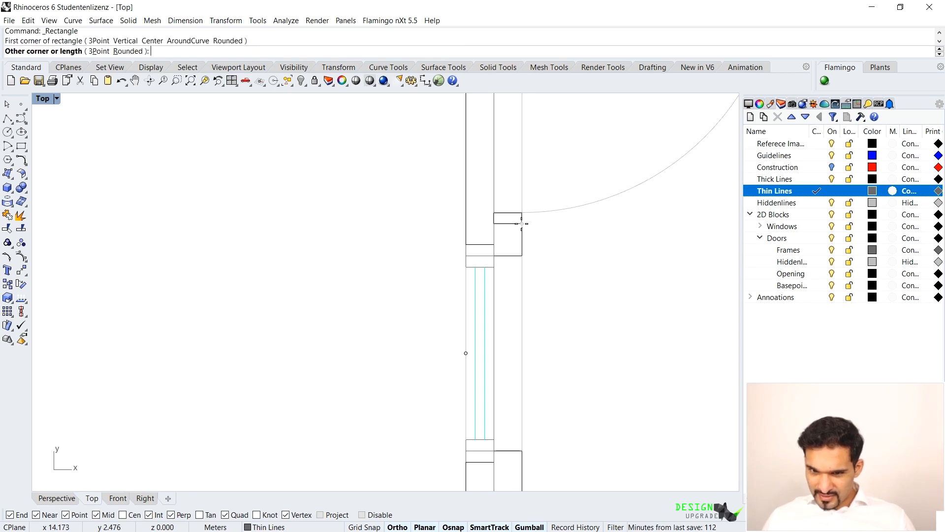
{"action": "scroll", "coordinate": [523, 221], "scroll_direction": "down", "scroll_amount": 4}
{"action": "scroll", "coordinate": [479, 247], "scroll_direction": "up", "scroll_amount": 9}
{"action": "scroll", "coordinate": [504, 158], "scroll_direction": "down", "scroll_amount": 10}
{"action": "scroll", "coordinate": [515, 429], "scroll_direction": "up", "scroll_amount": 12}
{"action": "left_click", "coordinate": [474, 331]}
{"action": "left_click", "coordinate": [477, 329]}
Step: Move the wall rectangle and door block together by -1.65 m along X into the right-hand room
{"action": "scroll", "coordinate": [518, 392], "scroll_direction": "down", "scroll_amount": 12}
{"action": "scroll", "coordinate": [510, 140], "scroll_direction": "up", "scroll_amount": 8}
{"action": "left_click", "coordinate": [603, 279]}
{"action": "scroll", "coordinate": [590, 281], "scroll_direction": "down", "scroll_amount": 8}
{"action": "left_click", "coordinate": [592, 282]}
{"action": "type", "text": "-1.65"}
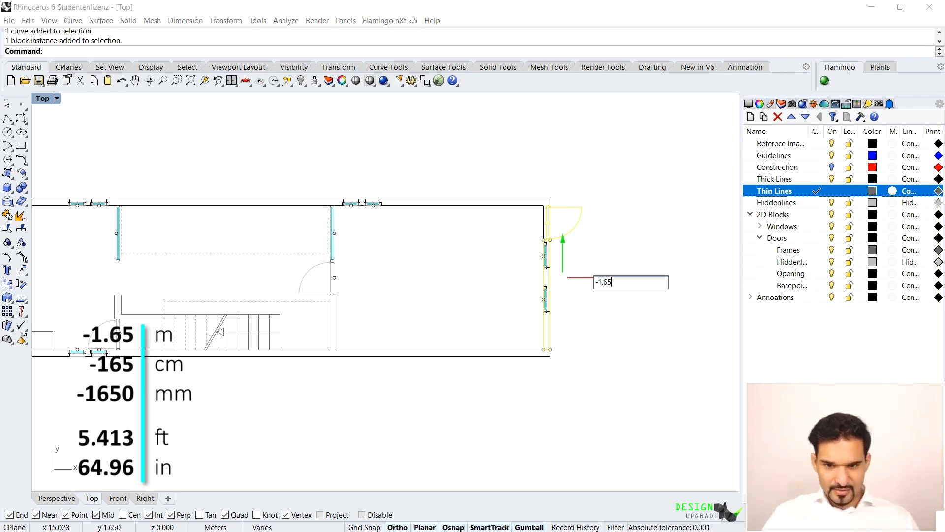
{"action": "key", "text": "Return"}
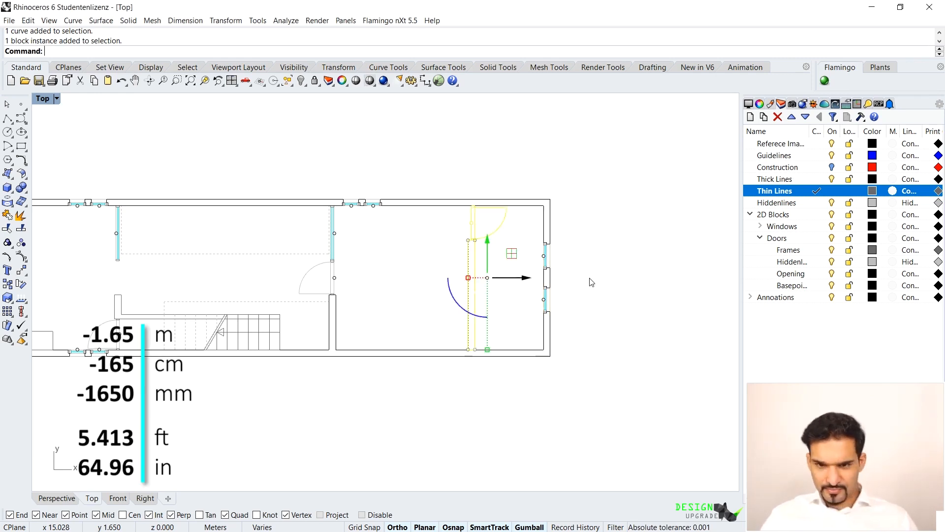
{"action": "key", "text": "Escape"}
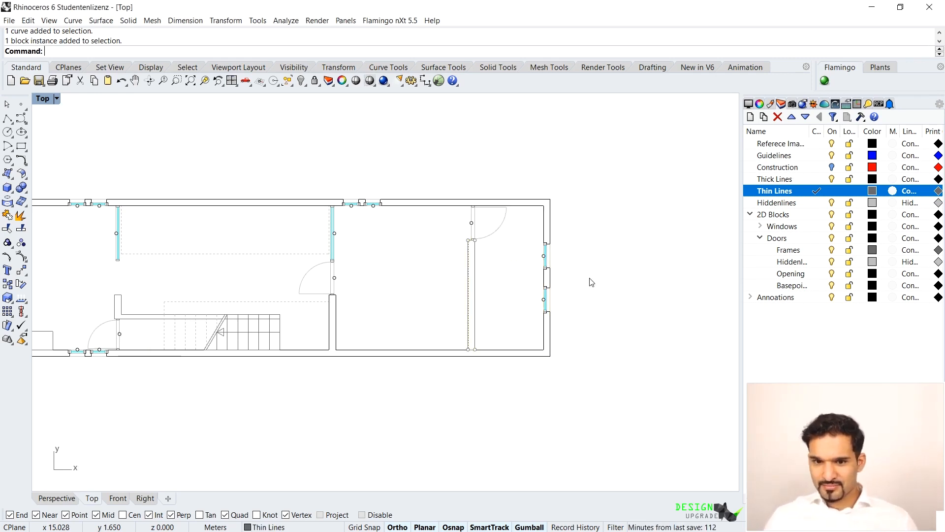
Step: Assign the partition wall rectangle in the right-hand room to the Thick Lines layer
{"action": "scroll", "coordinate": [464, 347], "scroll_direction": "up", "scroll_amount": 10}
{"action": "scroll", "coordinate": [542, 263], "scroll_direction": "down", "scroll_amount": 2}
{"action": "left_click", "coordinate": [504, 261]}
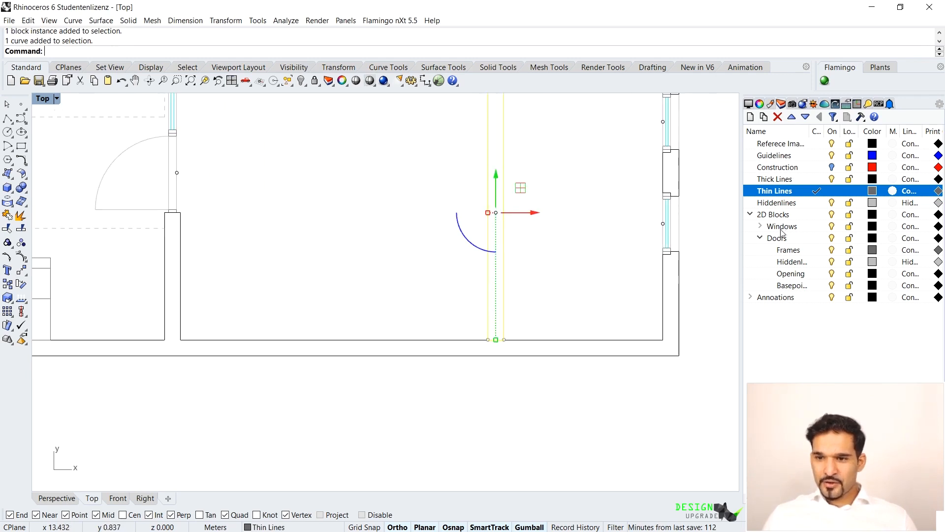
{"action": "right_click", "coordinate": [803, 179]}
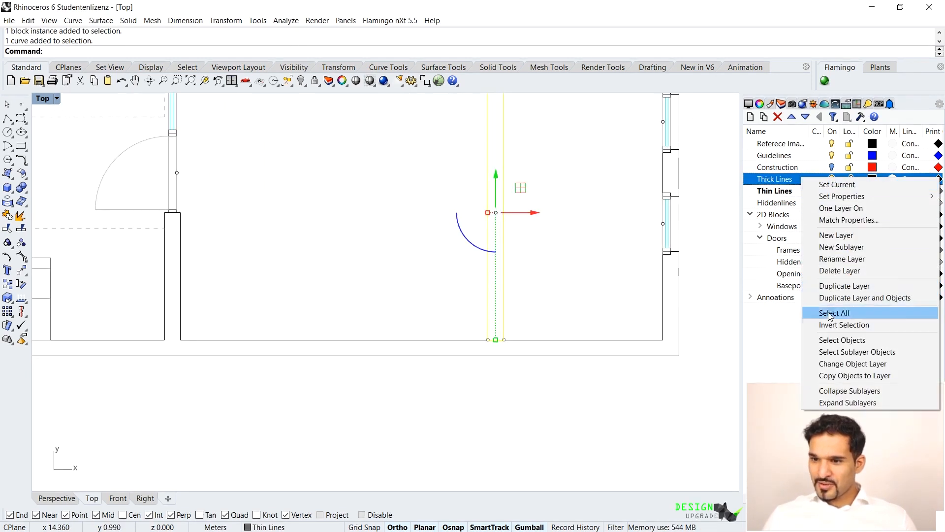
{"action": "left_click", "coordinate": [841, 364]}
{"action": "scroll", "coordinate": [450, 288], "scroll_direction": "down", "scroll_amount": 3}
{"action": "scroll", "coordinate": [450, 288], "scroll_direction": "up", "scroll_amount": 3}
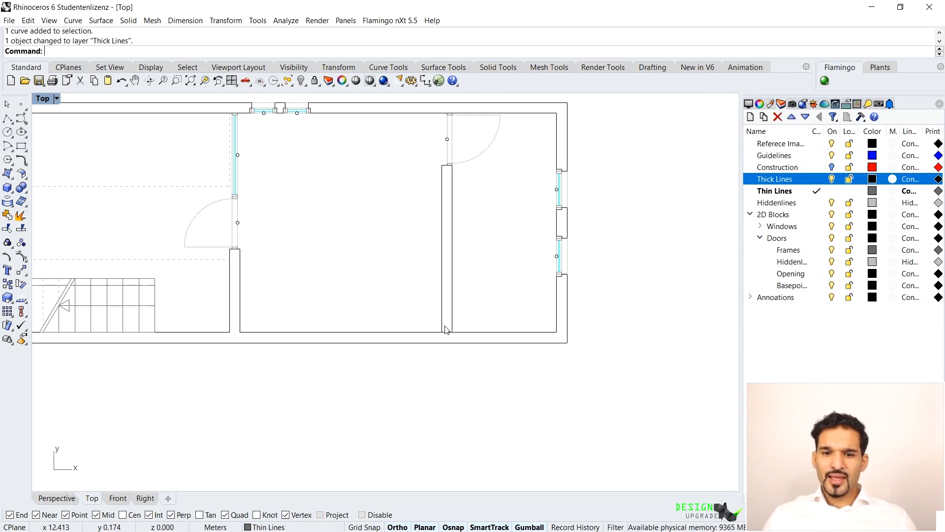
Step: Use CurveBoolean to combine the partition wall and the adjoining exterior wall regions into a single outline
{"action": "type", "text": "Curve"}
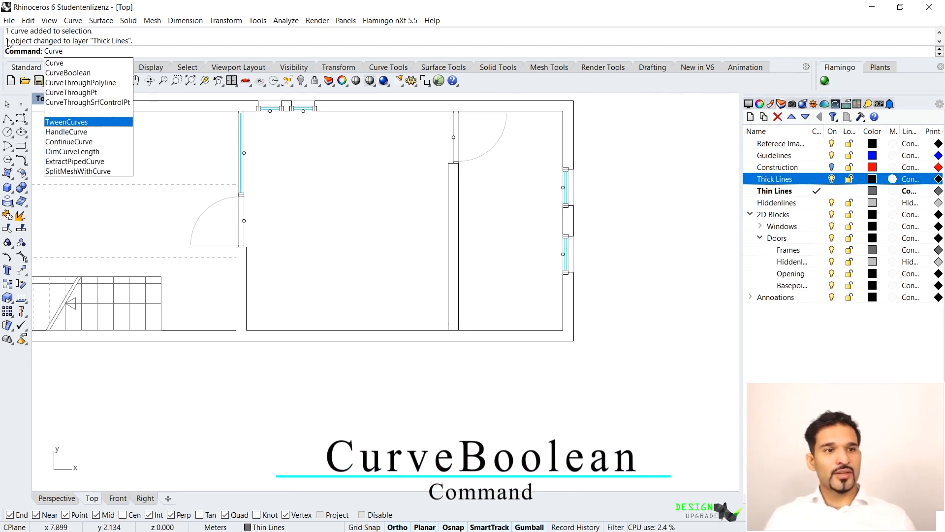
{"action": "left_click", "coordinate": [54, 72]}
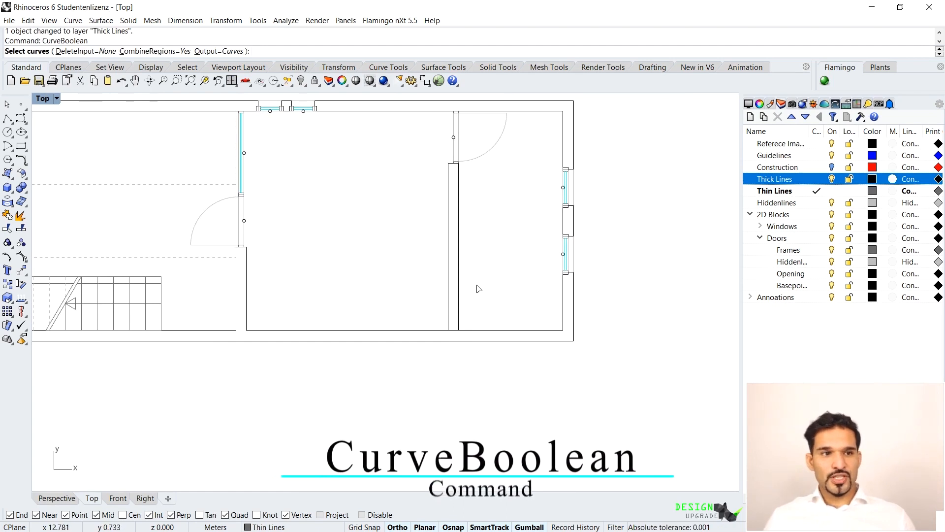
{"action": "left_click", "coordinate": [445, 331]}
{"action": "key", "text": "Return"}
{"action": "left_click", "coordinate": [454, 304]}
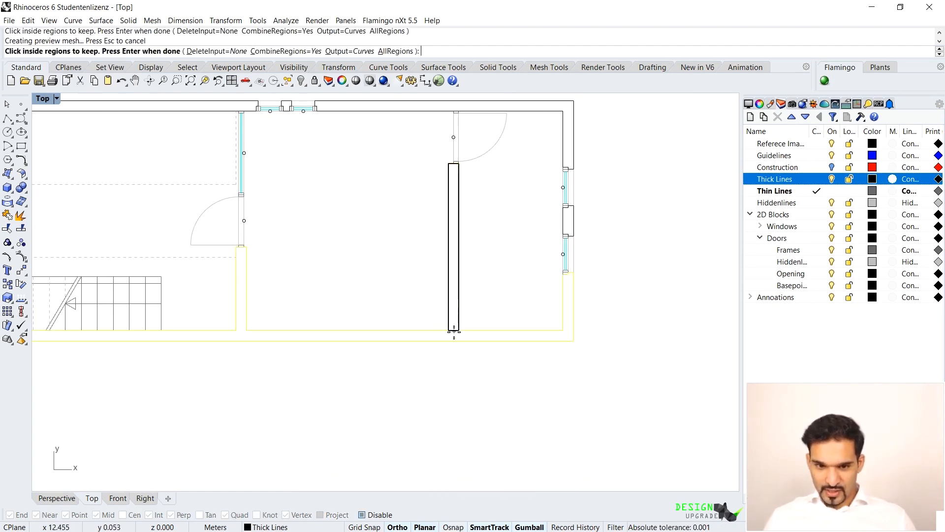
{"action": "left_click", "coordinate": [454, 335]}
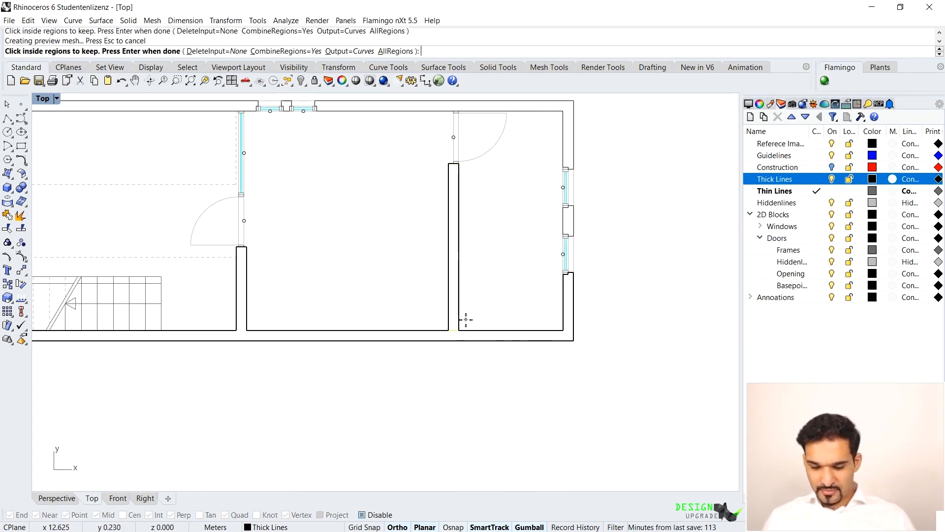
{"action": "key", "text": "Return"}
Step: Delete the two original wall curves while the merged outline is locked, and unlock the outline
{"action": "type", "text": "Lock"}
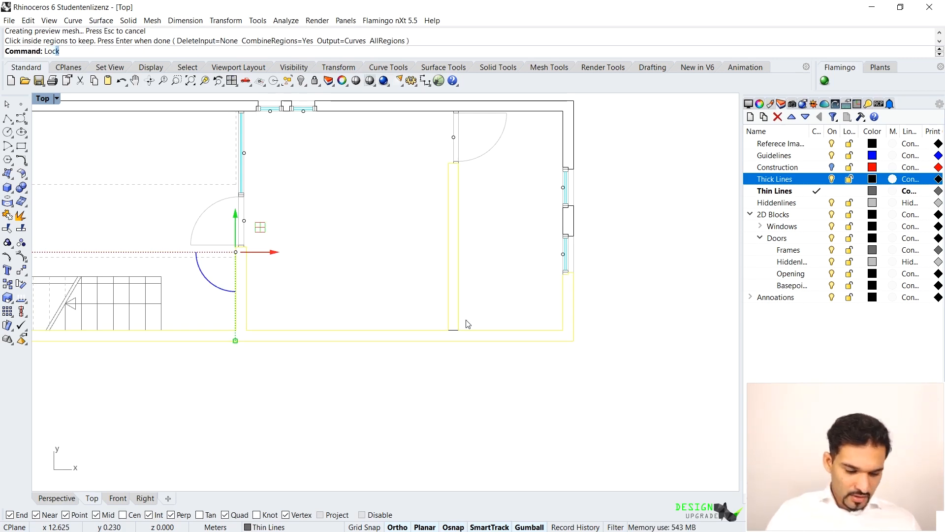
{"action": "key", "text": "Return"}
{"action": "left_click_drag", "start_coordinate": [468, 325], "coordinate": [373, 404]}
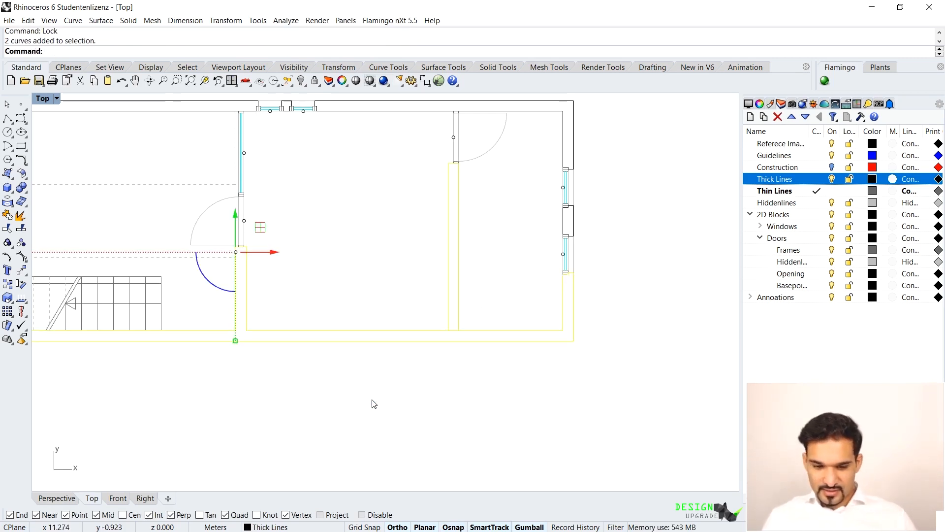
{"action": "key", "text": "Delete"}
{"action": "type", "text": "Unlock"}
{"action": "key", "text": "Return"}
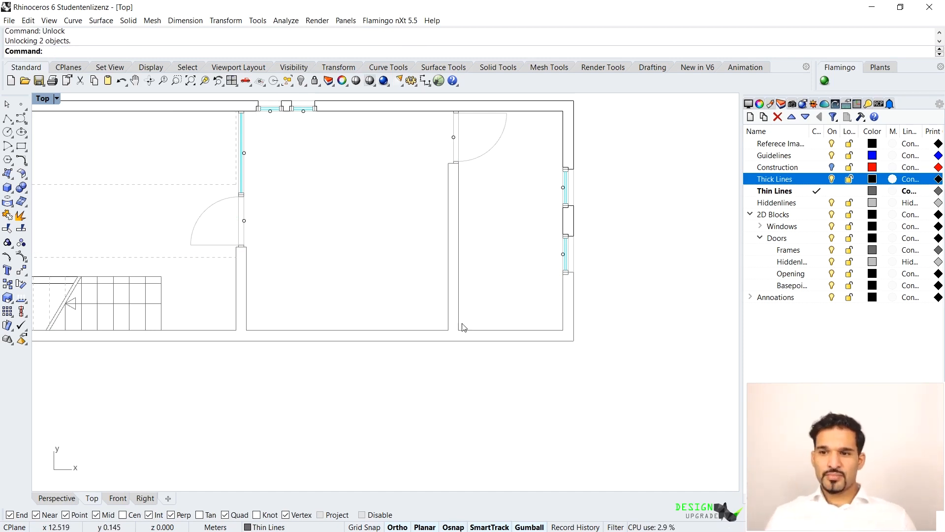
Step: Assign the merged wall outline to the Thick Lines layer and clear the selection
{"action": "left_click", "coordinate": [446, 312]}
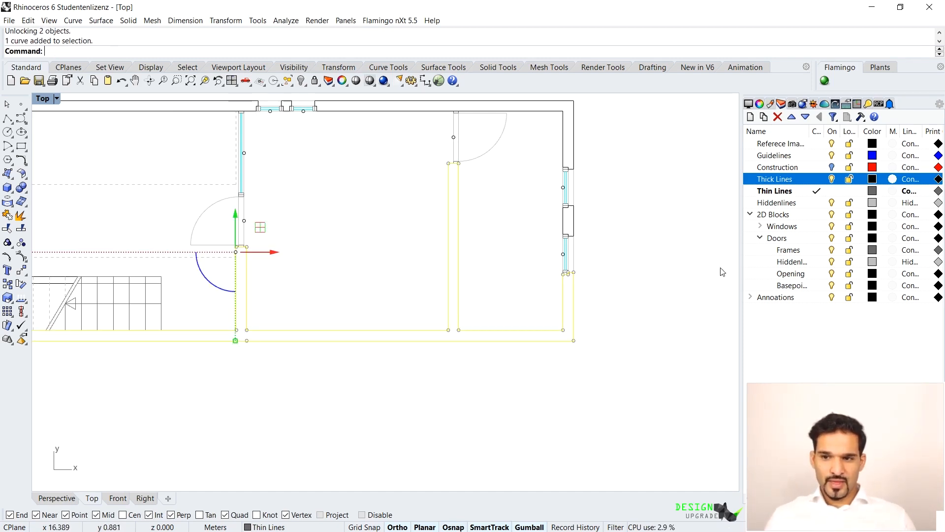
{"action": "right_click", "coordinate": [784, 191]}
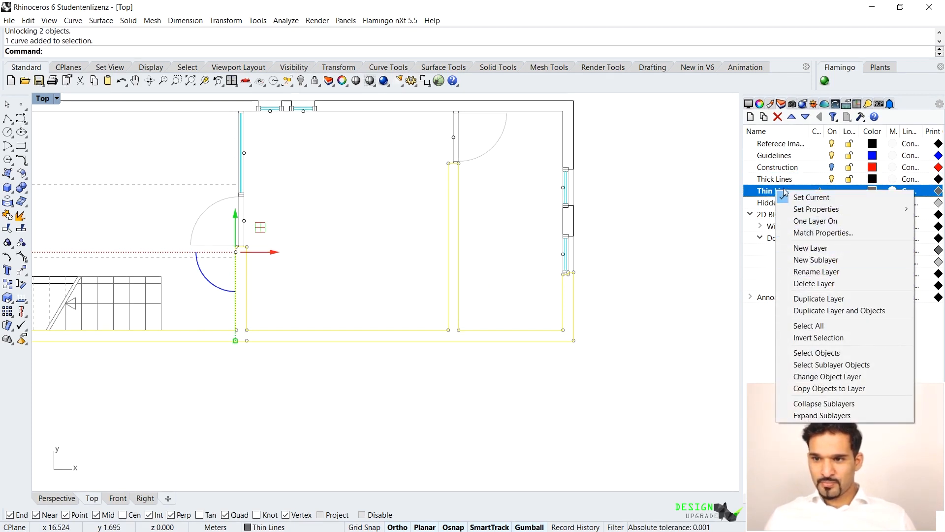
{"action": "left_click", "coordinate": [828, 377]}
{"action": "key", "text": "Escape"}
{"action": "right_click_drag", "start_coordinate": [457, 193], "coordinate": [454, 209]}
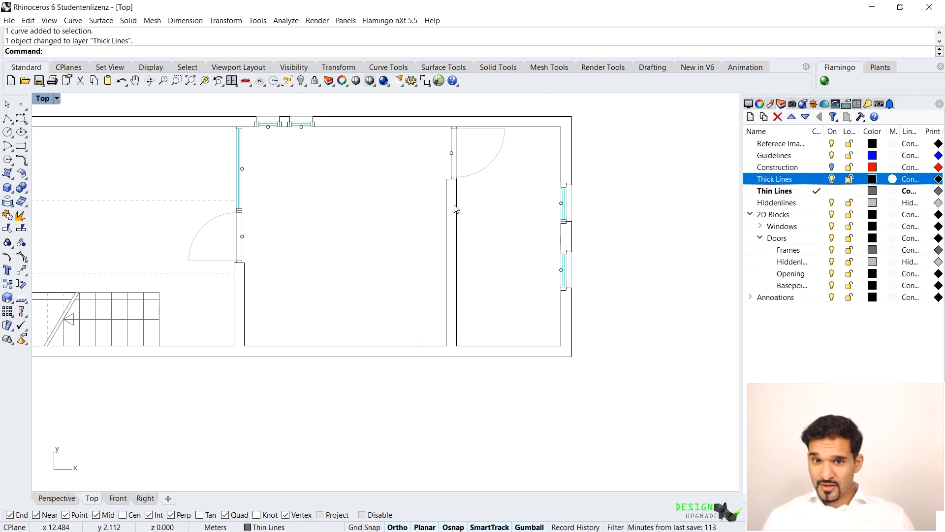
Step: Examine the merged partition wall and the overall floor plan layout
{"action": "scroll", "coordinate": [456, 202], "scroll_direction": "up", "scroll_amount": 5}
{"action": "scroll", "coordinate": [475, 187], "scroll_direction": "down", "scroll_amount": 5}
{"action": "right_click_drag", "start_coordinate": [417, 284], "coordinate": [445, 265]}
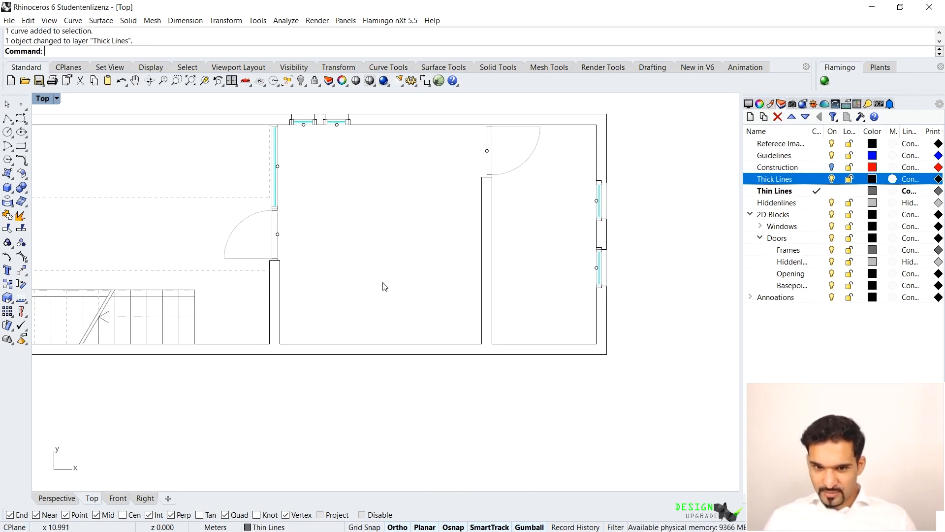
{"action": "scroll", "coordinate": [542, 231], "scroll_direction": "down", "scroll_amount": 5}
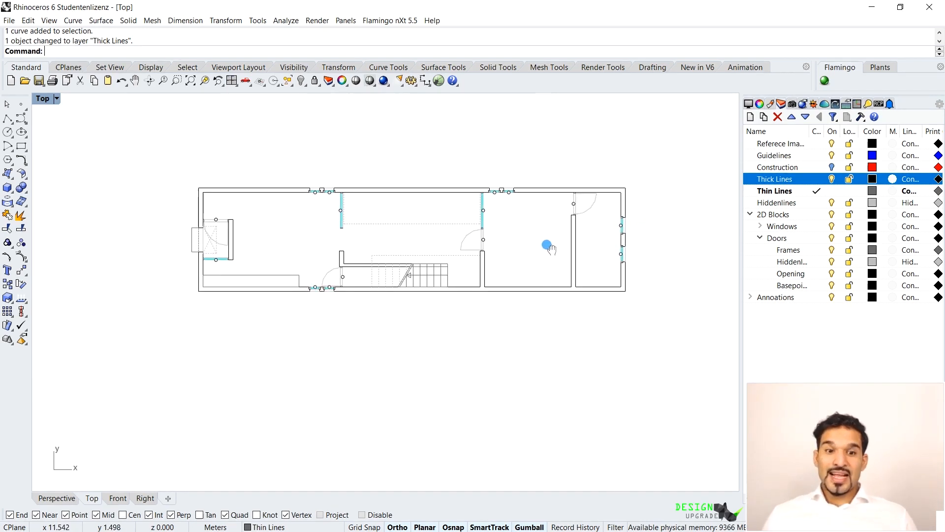
{"action": "scroll", "coordinate": [522, 246], "scroll_direction": "up", "scroll_amount": 2}
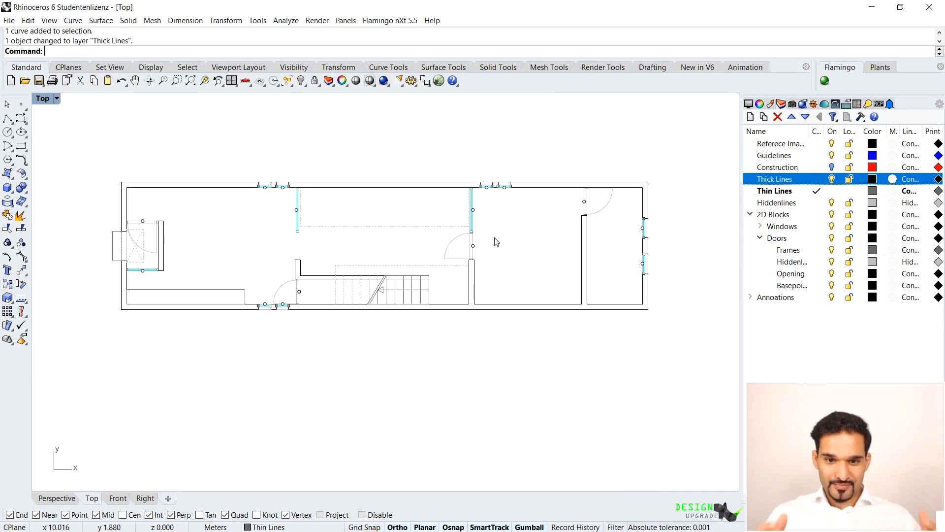
{"action": "scroll", "coordinate": [492, 243], "scroll_direction": "down", "scroll_amount": 3}
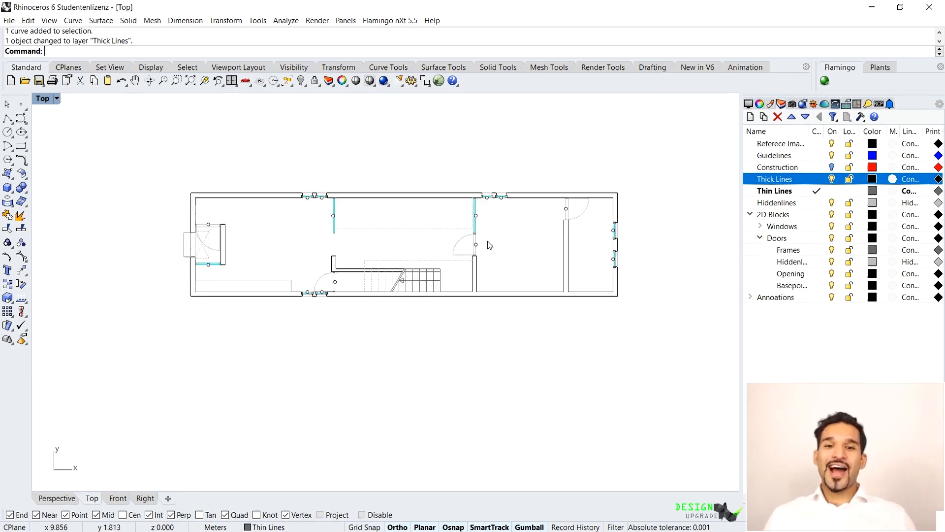
{"action": "scroll", "coordinate": [475, 271], "scroll_direction": "up", "scroll_amount": 3}
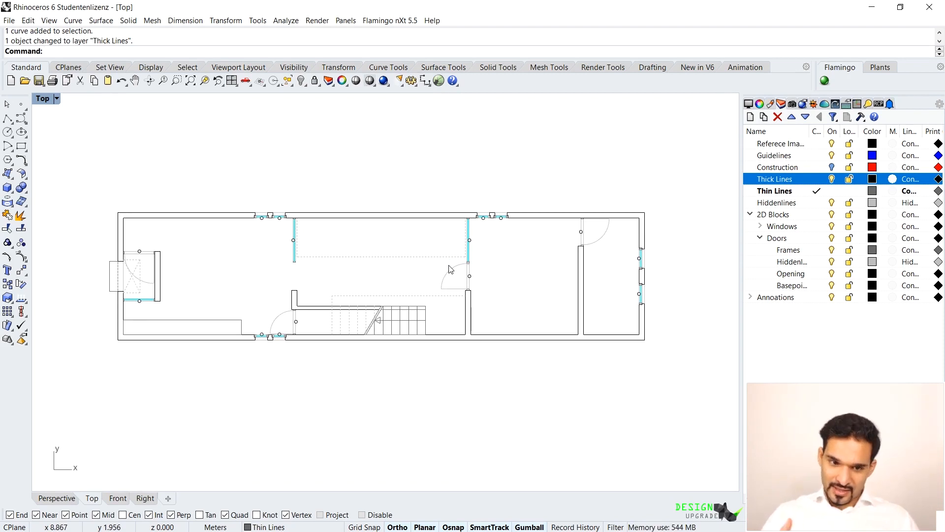
{"action": "scroll", "coordinate": [301, 307], "scroll_direction": "up", "scroll_amount": 5}
{"action": "scroll", "coordinate": [542, 204], "scroll_direction": "down", "scroll_amount": 5}
Step: Copy the partition's door block by its frame's lower-right corner to the upper-right corner of the short wall left of the stairs
{"action": "scroll", "coordinate": [587, 214], "scroll_direction": "up", "scroll_amount": 3}
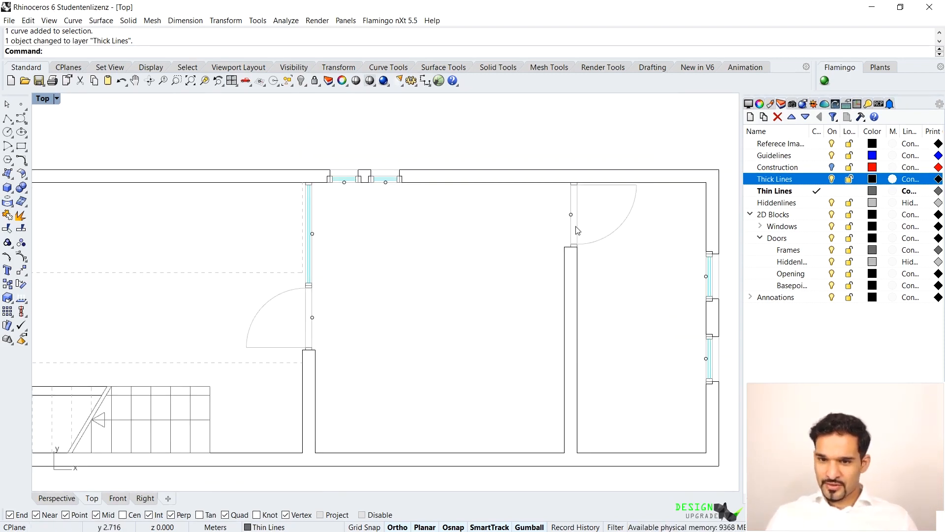
{"action": "left_click", "coordinate": [579, 233]}
{"action": "type", "text": "c"}
{"action": "key", "text": "Return"}
{"action": "left_click", "coordinate": [577, 247]}
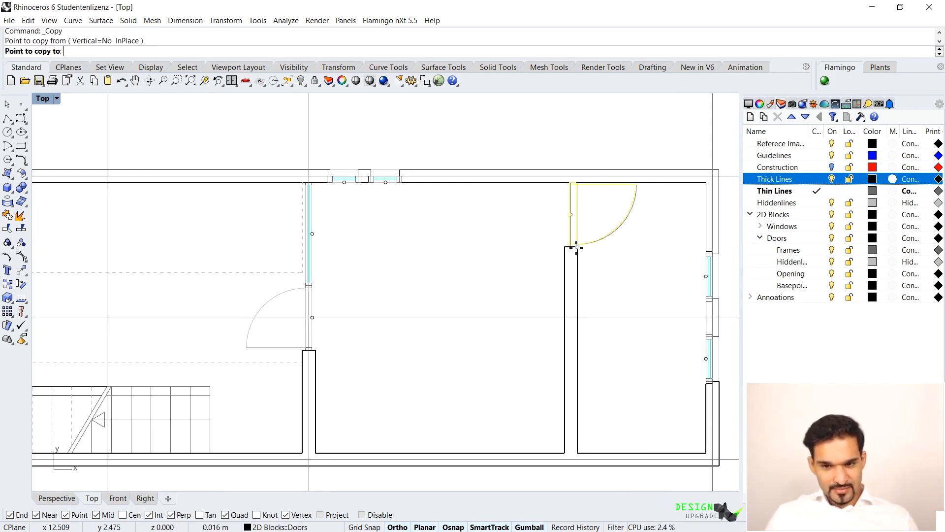
{"action": "scroll", "coordinate": [591, 239], "scroll_direction": "down", "scroll_amount": 4}
{"action": "scroll", "coordinate": [143, 317], "scroll_direction": "up", "scroll_amount": 7}
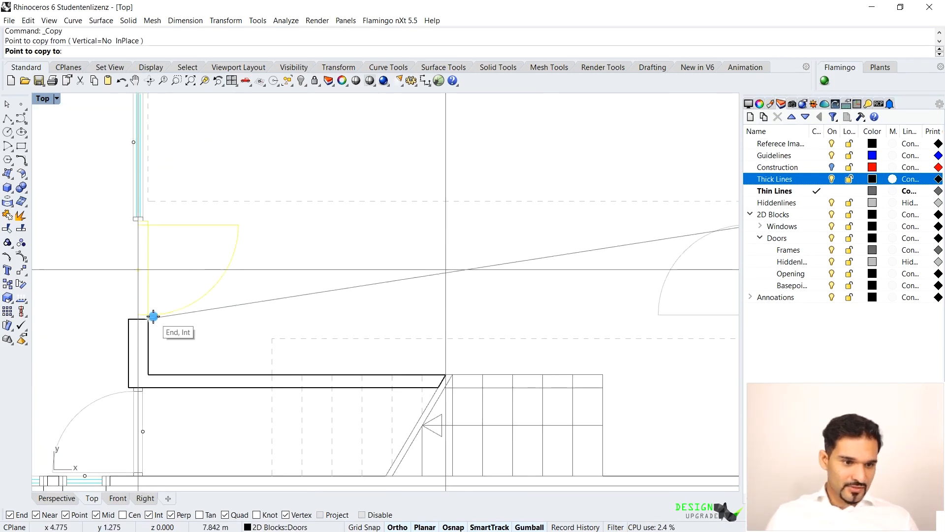
{"action": "left_click", "coordinate": [148, 319]}
{"action": "key", "text": "Return"}
Step: Mirror the copied door block vertically across the horizontal line through its middle and delete the unmirrored original
{"action": "left_click", "coordinate": [182, 230]}
{"action": "type", "text": "mi"}
{"action": "key", "text": "Return"}
{"action": "left_click", "coordinate": [285, 270]}
{"action": "left_click", "coordinate": [372, 269]}
{"action": "key", "text": "Delete"}
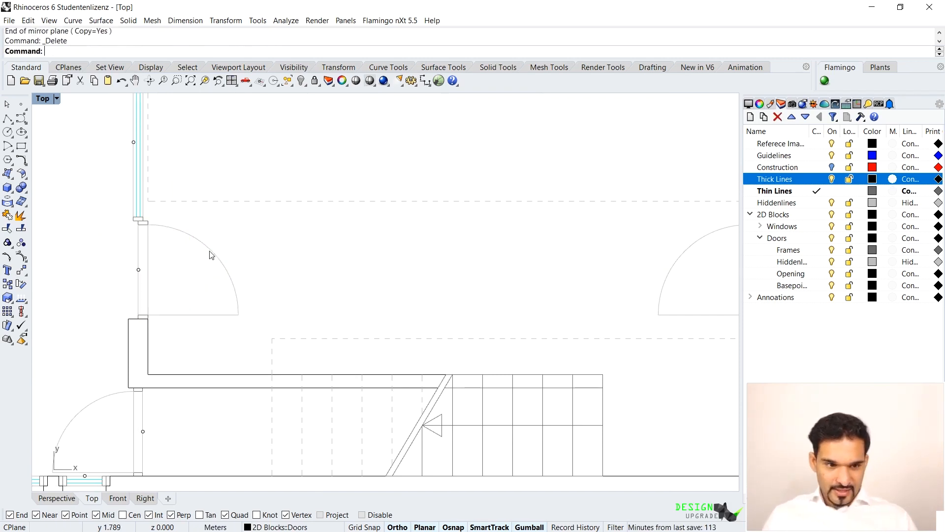
Step: Move the mirrored door block by a frame corner to line up with the adjoining glazing frame
{"action": "scroll", "coordinate": [232, 228], "scroll_direction": "up", "scroll_amount": 5}
{"action": "left_click", "coordinate": [251, 212]}
{"action": "type", "text": "m"}
{"action": "key", "text": "Return"}
{"action": "scroll", "coordinate": [189, 191], "scroll_direction": "up", "scroll_amount": 6}
{"action": "left_click", "coordinate": [201, 207]}
{"action": "left_click", "coordinate": [201, 220]}
{"action": "scroll", "coordinate": [256, 237], "scroll_direction": "down", "scroll_amount": 10}
{"action": "left_click", "coordinate": [317, 249]}
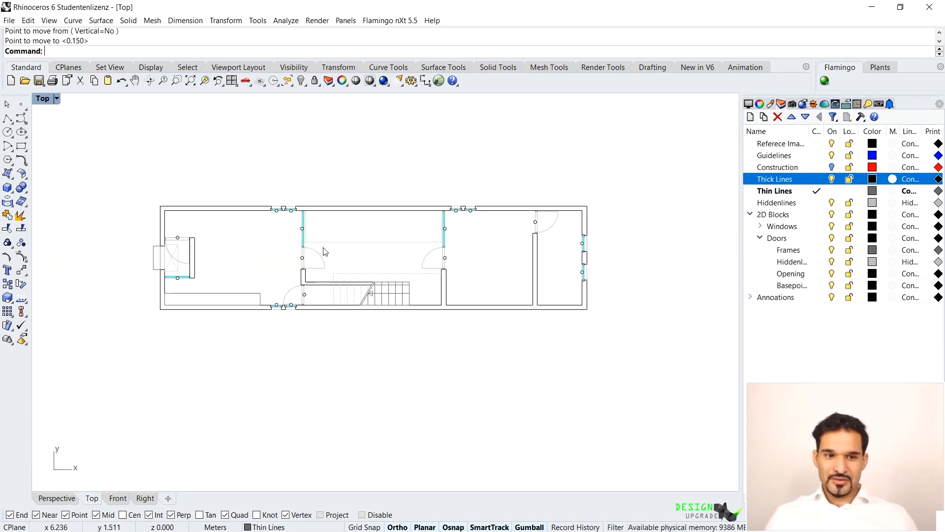
Step: Save the model as Azuma House-Part01_Tutorial in the Azuma_House folder
{"action": "left_click", "coordinate": [39, 80]}
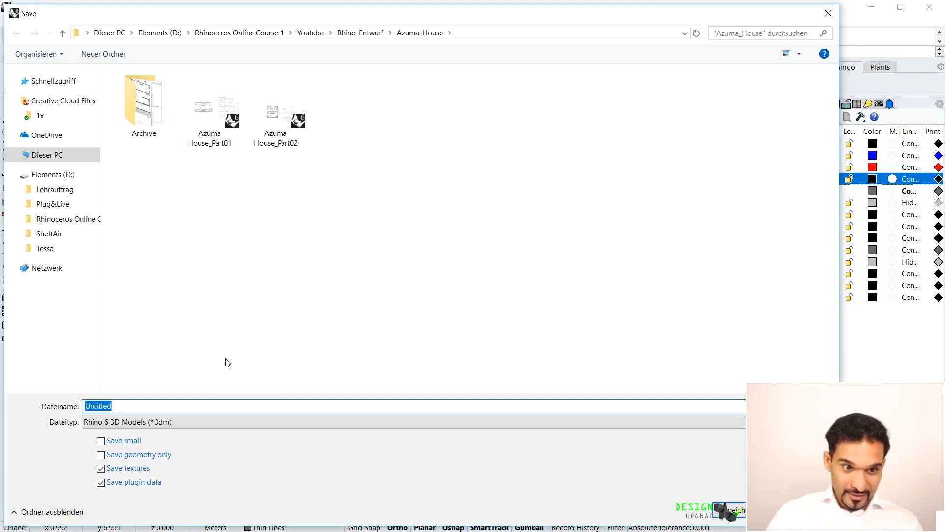
{"action": "type", "text": "Azuma"}
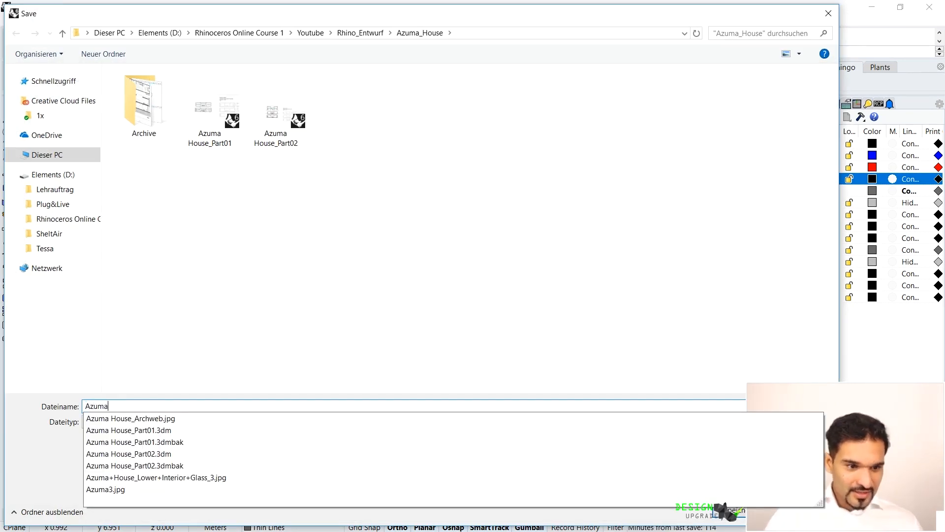
{"action": "type", "text": " Hou"}
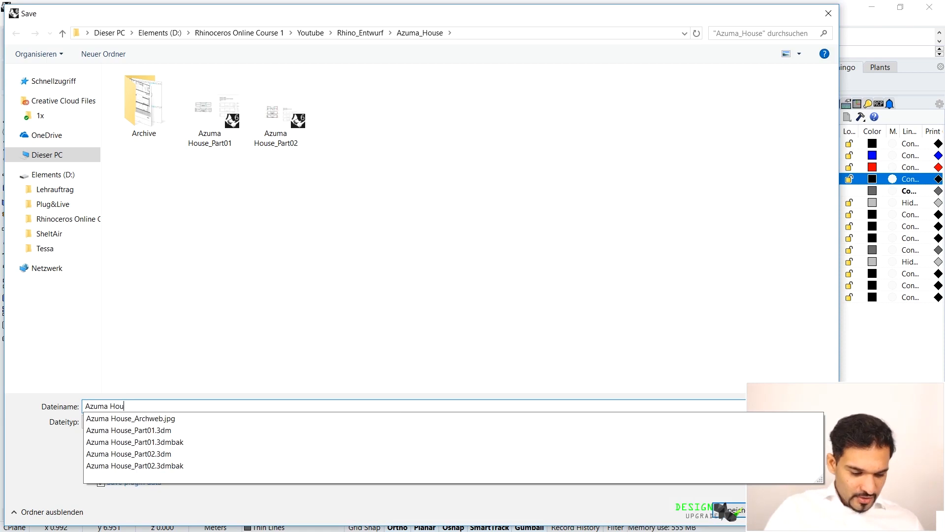
{"action": "type", "text": "se-Part01"}
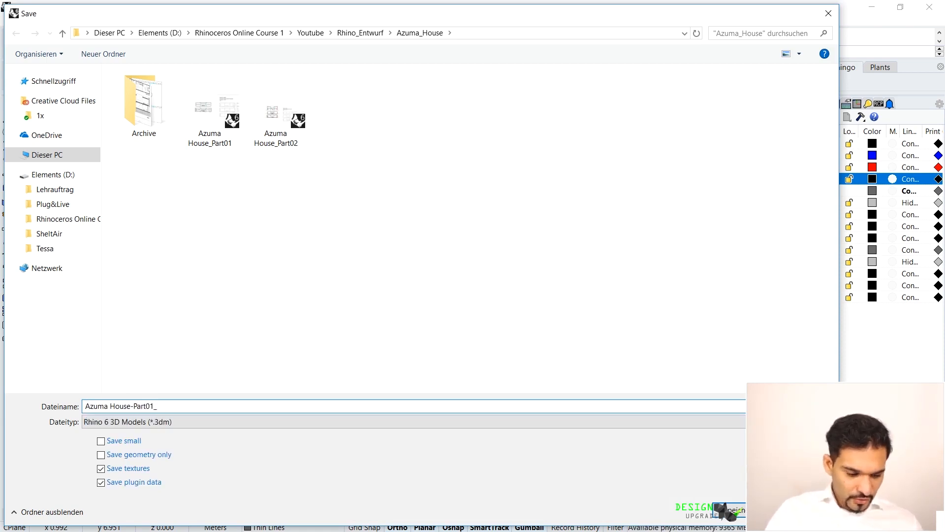
{"action": "type", "text": "_Tutorial"}
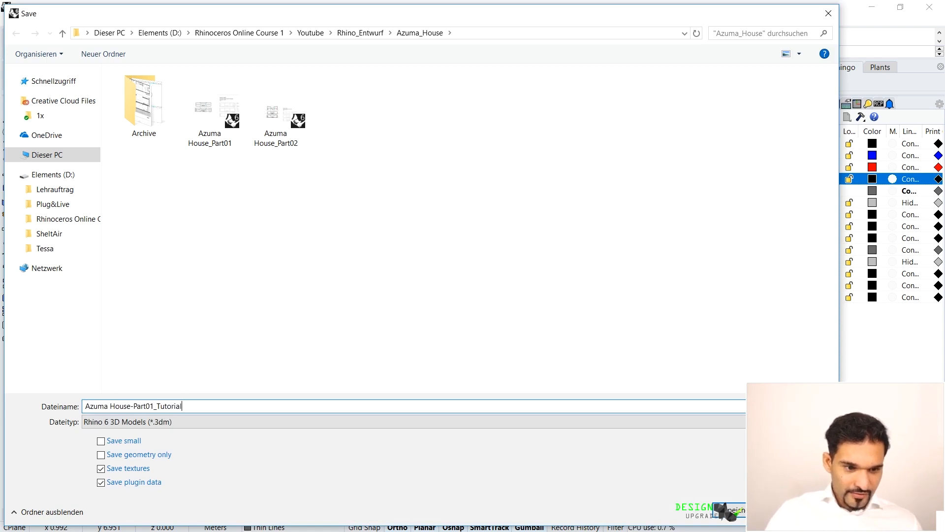
{"action": "key", "text": "Return"}
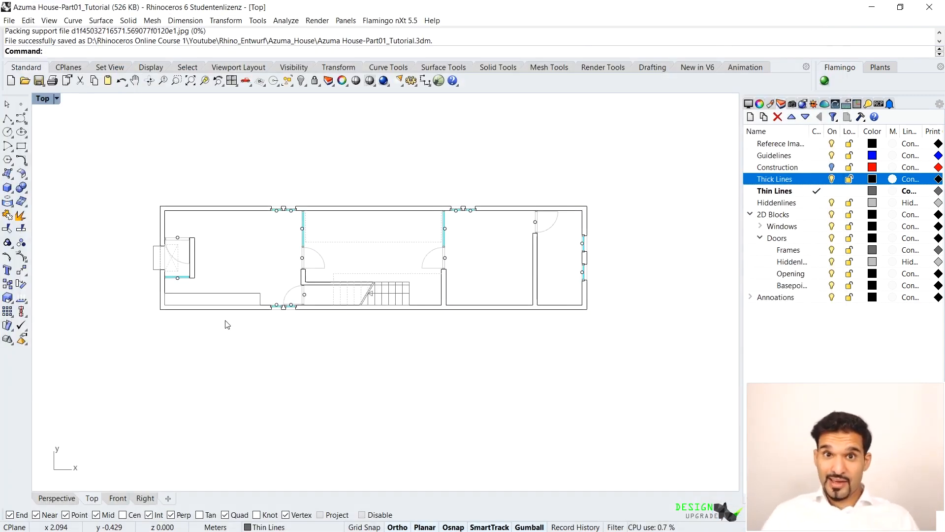
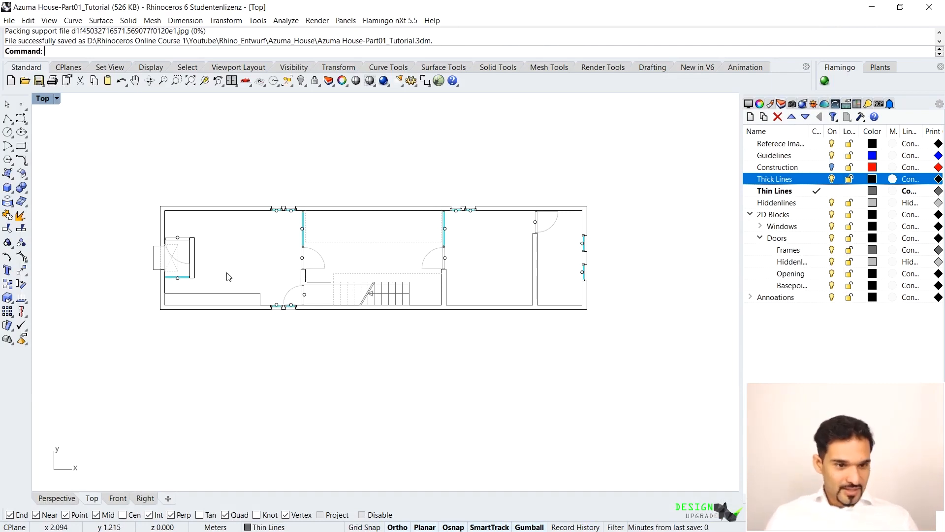
Step: Copy the complete ground floor plan 5 m straight up, above the original
{"action": "scroll", "coordinate": [228, 277], "scroll_direction": "up", "scroll_amount": 3}
{"action": "scroll", "coordinate": [253, 241], "scroll_direction": "down", "scroll_amount": 3}
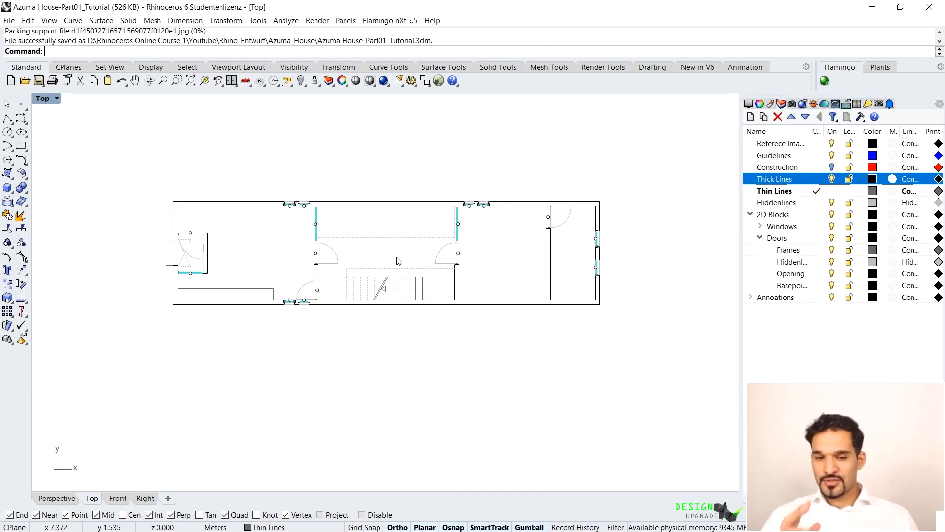
{"action": "scroll", "coordinate": [405, 261], "scroll_direction": "down", "scroll_amount": 3}
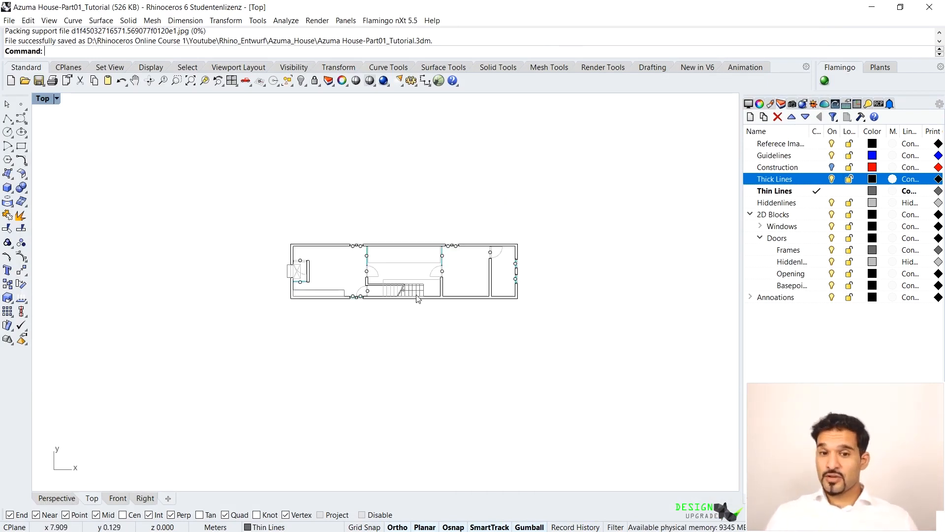
{"action": "left_click_drag", "start_coordinate": [253, 218], "coordinate": [625, 346]}
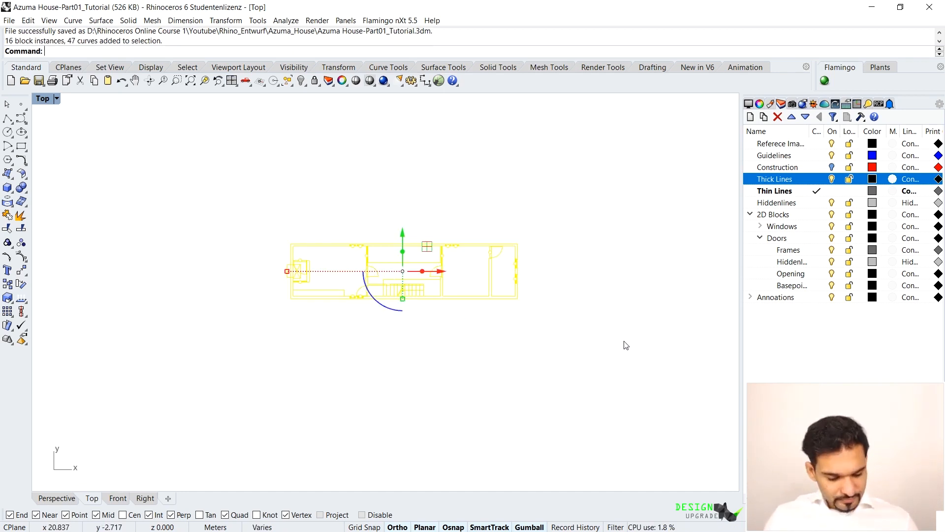
{"action": "type", "text": "opy"}
{"action": "key", "text": "Return"}
{"action": "left_click", "coordinate": [599, 354]}
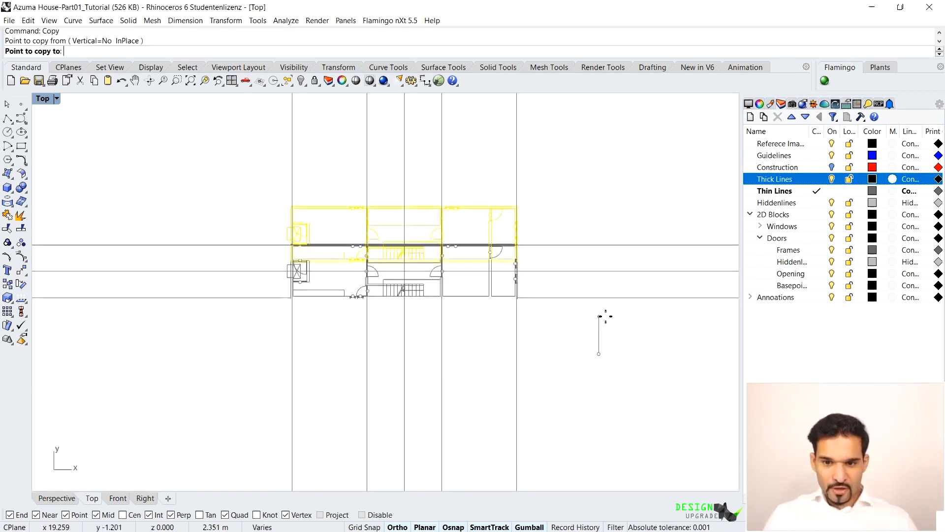
{"action": "type", "text": "5"}
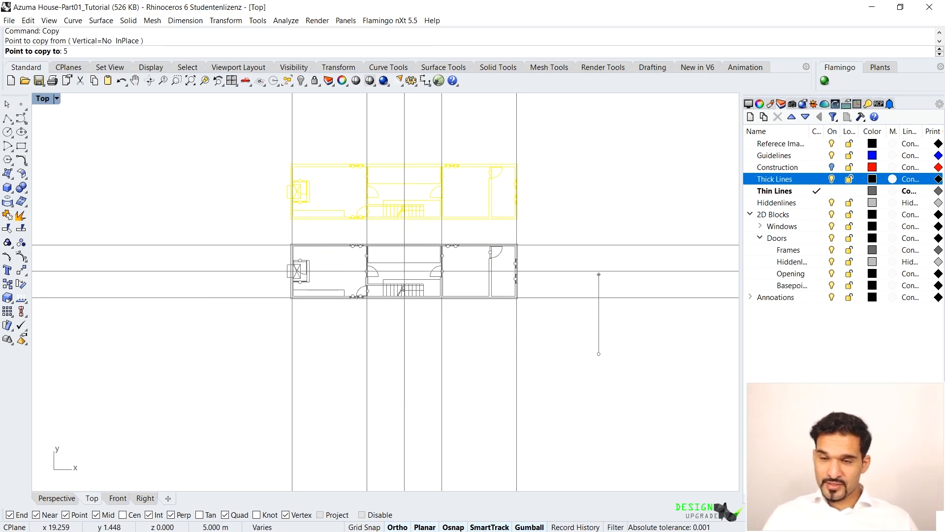
{"action": "key", "text": "Return"}
{"action": "key", "text": "Escape"}
{"action": "key", "text": "Escape"}
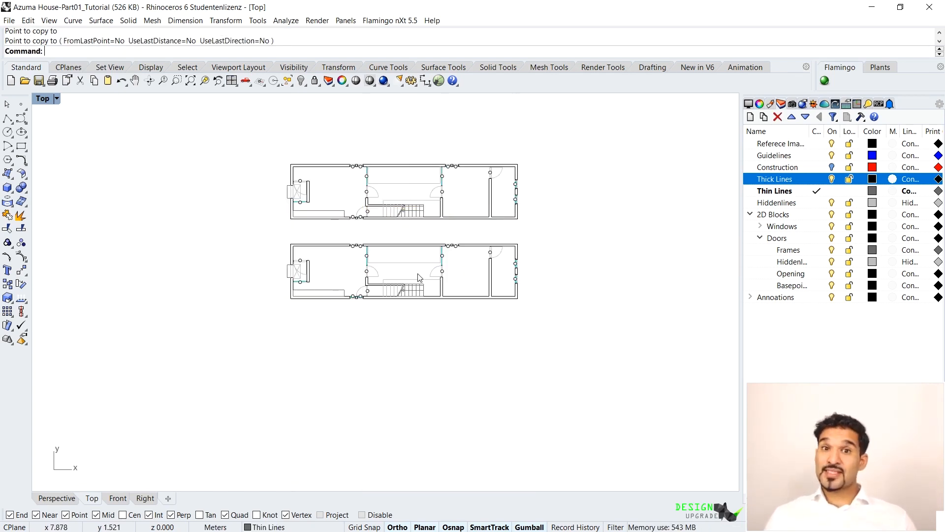
Step: Move the reference drawing sheet down and to the left so it sits closer to the two floor plans
{"action": "scroll", "coordinate": [339, 263], "scroll_direction": "down", "scroll_amount": 10}
{"action": "left_click", "coordinate": [528, 253]}
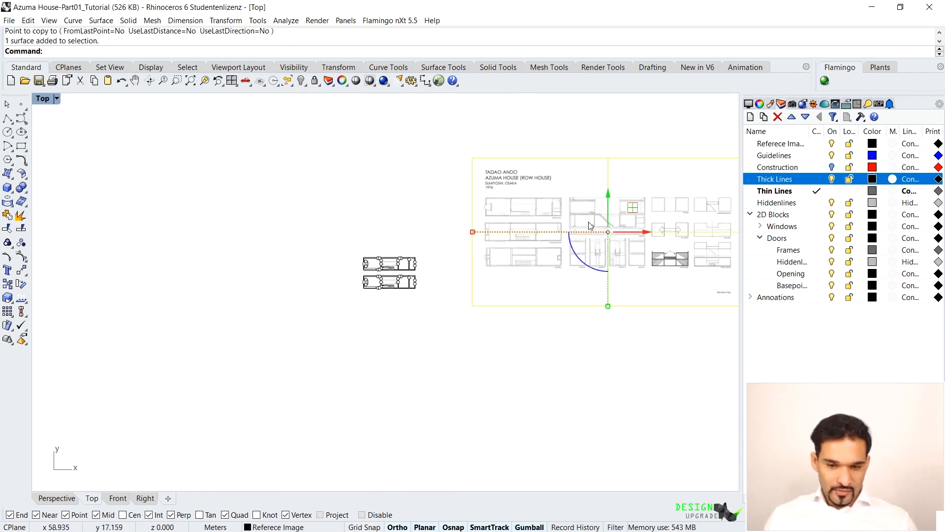
{"action": "left_click_drag", "start_coordinate": [609, 196], "coordinate": [609, 236]}
{"action": "scroll", "coordinate": [499, 308], "scroll_direction": "up", "scroll_amount": 10}
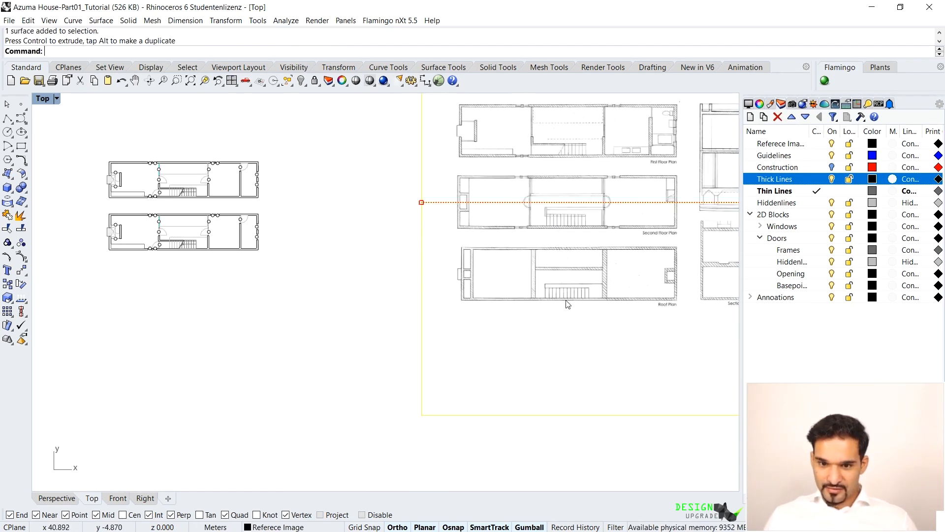
{"action": "scroll", "coordinate": [609, 292], "scroll_direction": "down", "scroll_amount": 4}
{"action": "left_click_drag", "start_coordinate": [682, 225], "coordinate": [604, 225]}
{"action": "left_click", "coordinate": [274, 168]}
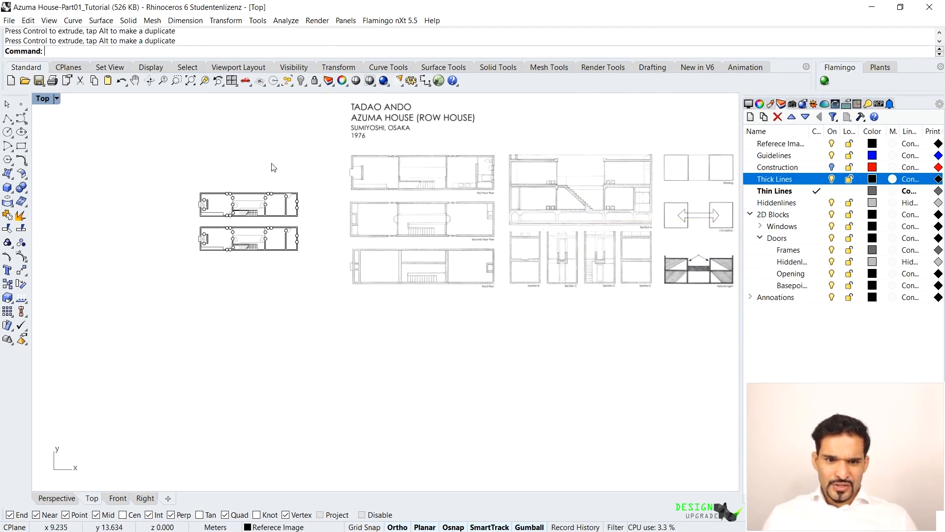
Step: Examine the Second Floor Plan on the reference sheet, including its walls, courtyard bridge, stairs and curved door swings
{"action": "scroll", "coordinate": [419, 229], "scroll_direction": "up", "scroll_amount": 8}
{"action": "scroll", "coordinate": [330, 183], "scroll_direction": "down", "scroll_amount": 3}
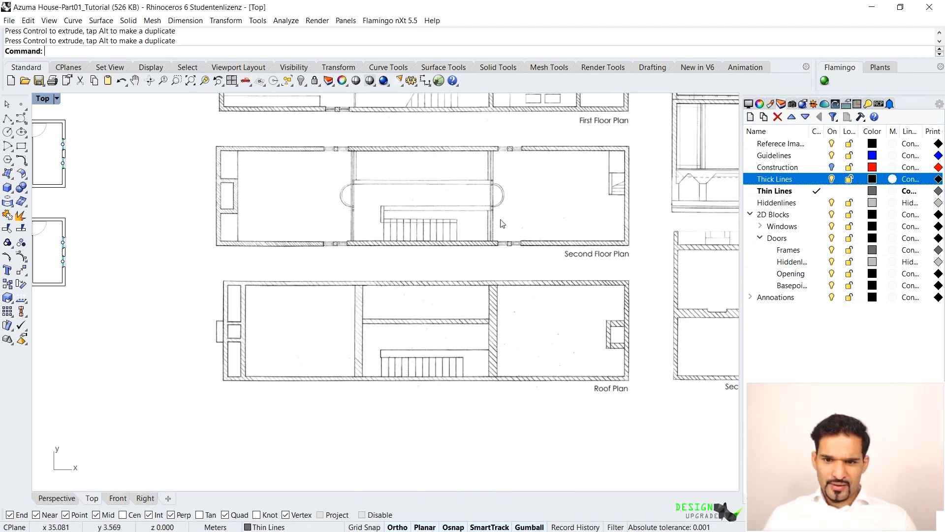
{"action": "scroll", "coordinate": [490, 282], "scroll_direction": "down", "scroll_amount": 1}
{"action": "scroll", "coordinate": [495, 306], "scroll_direction": "up", "scroll_amount": 3}
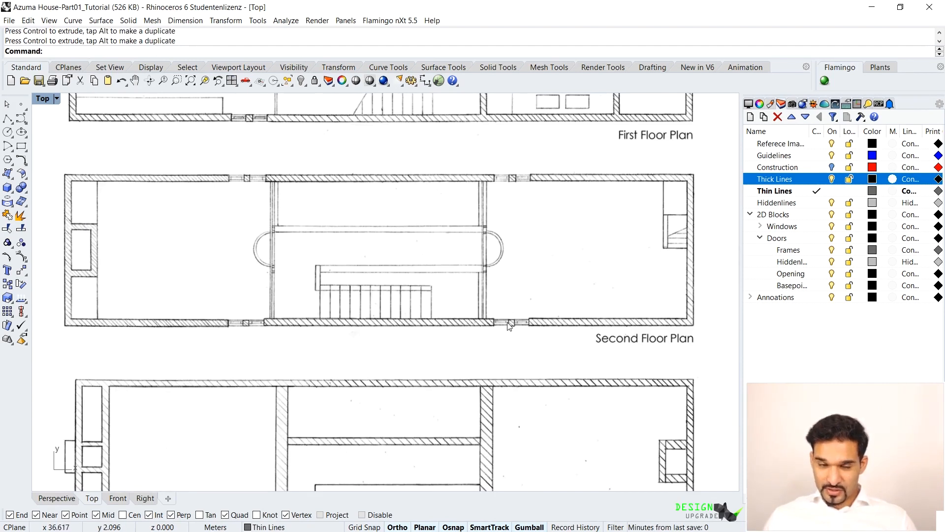
{"action": "scroll", "coordinate": [502, 271], "scroll_direction": "down", "scroll_amount": 3}
{"action": "scroll", "coordinate": [589, 273], "scroll_direction": "up", "scroll_amount": 3}
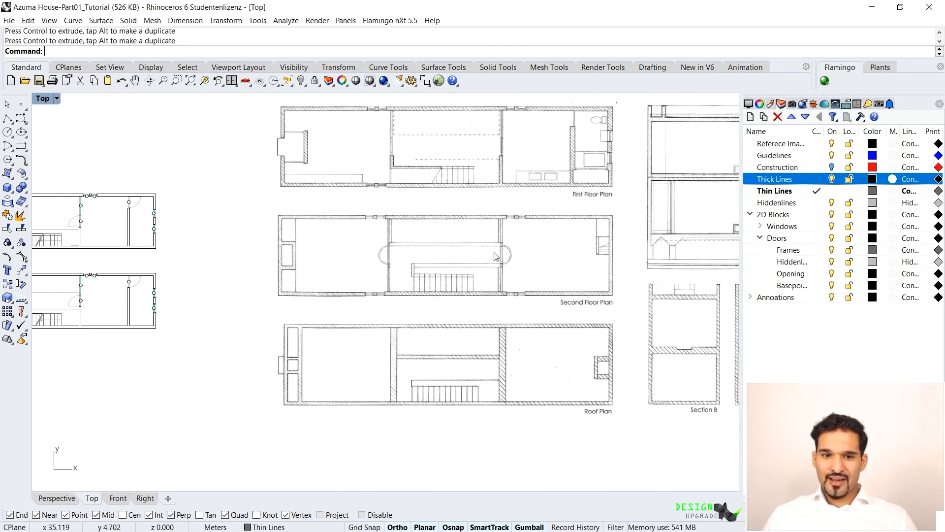
{"action": "scroll", "coordinate": [297, 246], "scroll_direction": "up", "scroll_amount": 3}
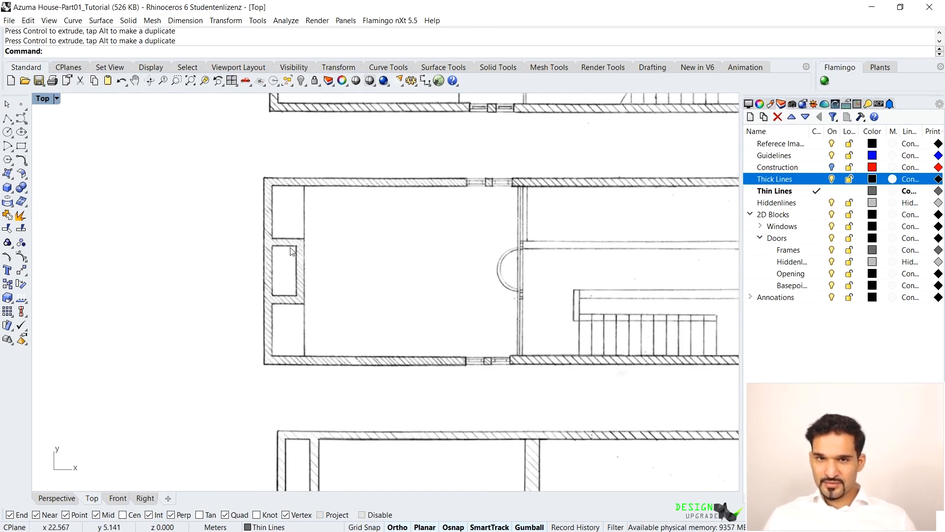
{"action": "scroll", "coordinate": [290, 251], "scroll_direction": "down", "scroll_amount": 3}
{"action": "scroll", "coordinate": [524, 228], "scroll_direction": "up", "scroll_amount": 3}
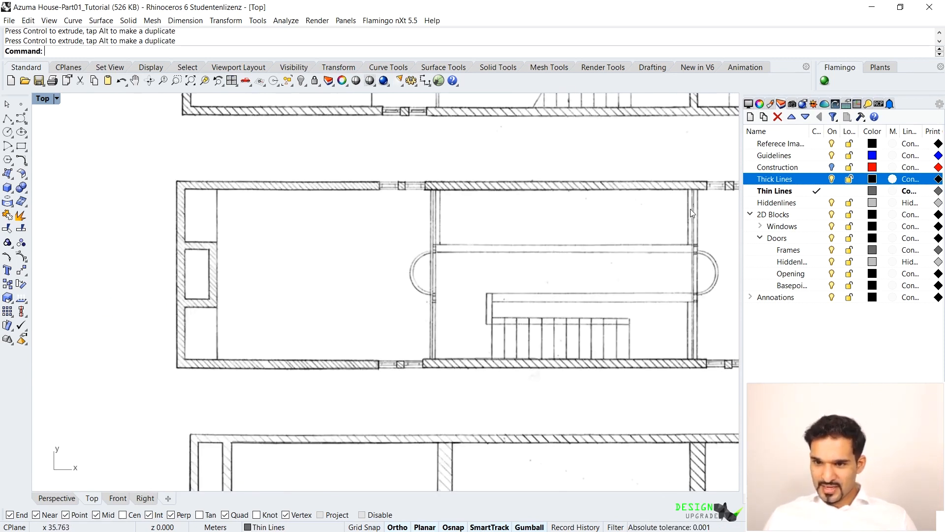
{"action": "scroll", "coordinate": [426, 225], "scroll_direction": "down", "scroll_amount": 6}
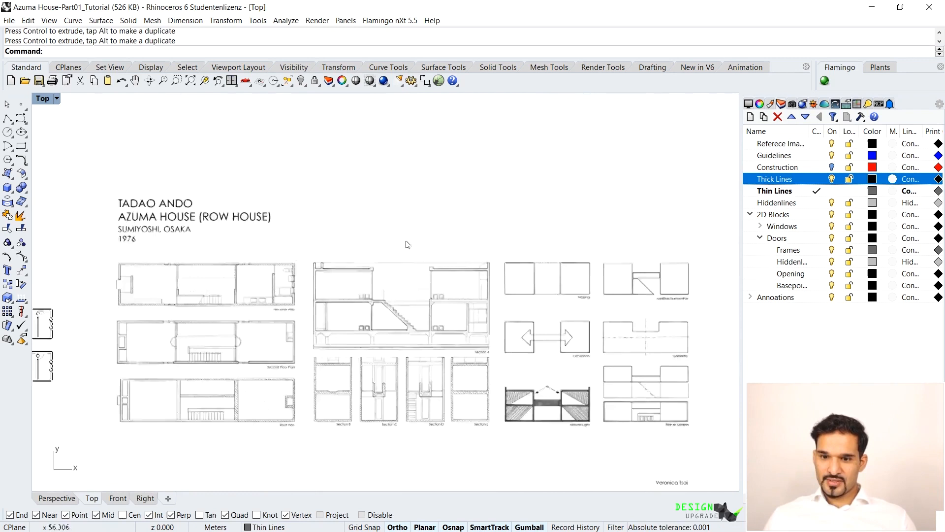
{"action": "right_click_drag", "start_coordinate": [541, 287], "coordinate": [542, 264]}
{"action": "scroll", "coordinate": [481, 281], "scroll_direction": "down", "scroll_amount": 10}
{"action": "scroll", "coordinate": [480, 277], "scroll_direction": "up", "scroll_amount": 11}
{"action": "right_click_drag", "start_coordinate": [450, 268], "coordinate": [440, 275]}
{"action": "right_click_drag", "start_coordinate": [480, 202], "coordinate": [413, 205]}
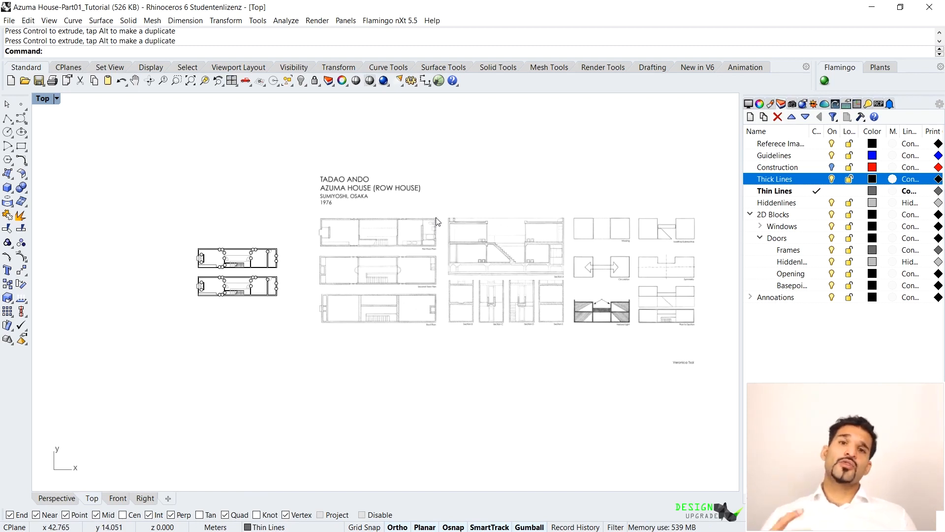
Step: Make the Referece Image layer current and place the Azuma3 image from the Azuma_House folder as a picture above the section drawings
{"action": "double_click", "coordinate": [780, 144]}
{"action": "left_click", "coordinate": [634, 166]}
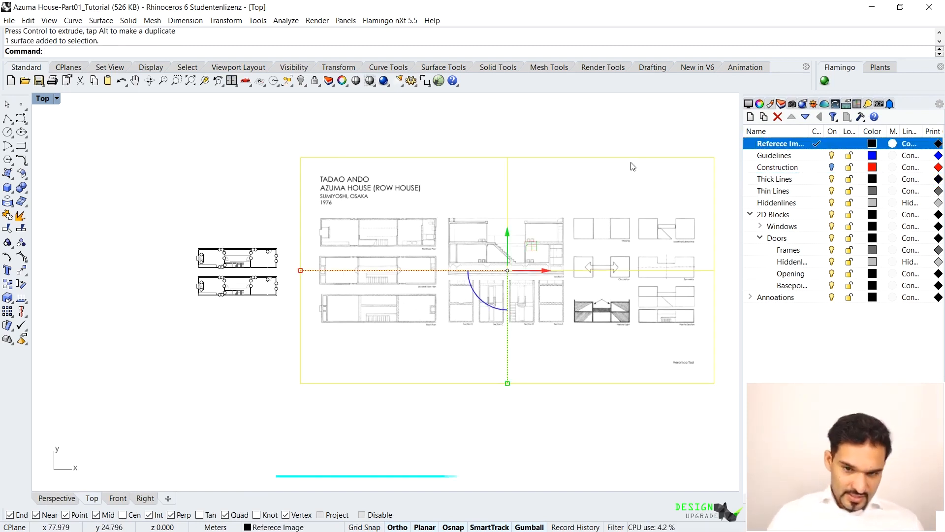
{"action": "left_click", "coordinate": [610, 135]}
{"action": "type", "text": "Picture"}
{"action": "key", "text": "Return"}
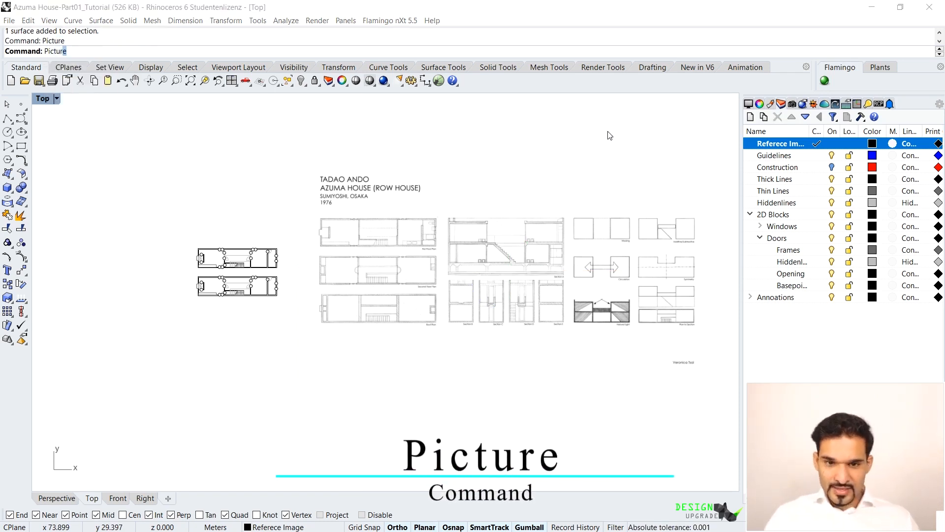
{"action": "left_click", "coordinate": [381, 119]}
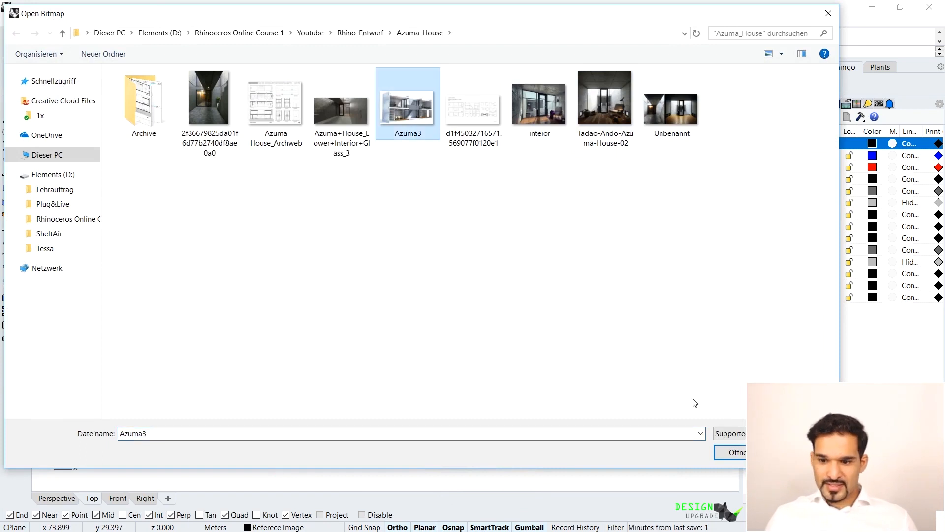
{"action": "left_click", "coordinate": [719, 454]}
{"action": "scroll", "coordinate": [592, 274], "scroll_direction": "down", "scroll_amount": 3}
{"action": "scroll", "coordinate": [473, 270], "scroll_direction": "up", "scroll_amount": 5}
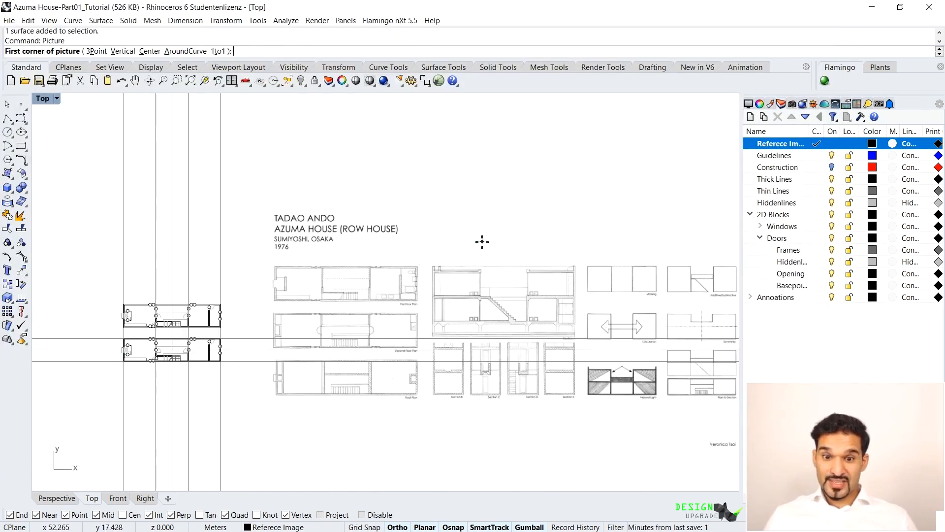
{"action": "left_click", "coordinate": [482, 241]}
{"action": "left_click", "coordinate": [606, 172]}
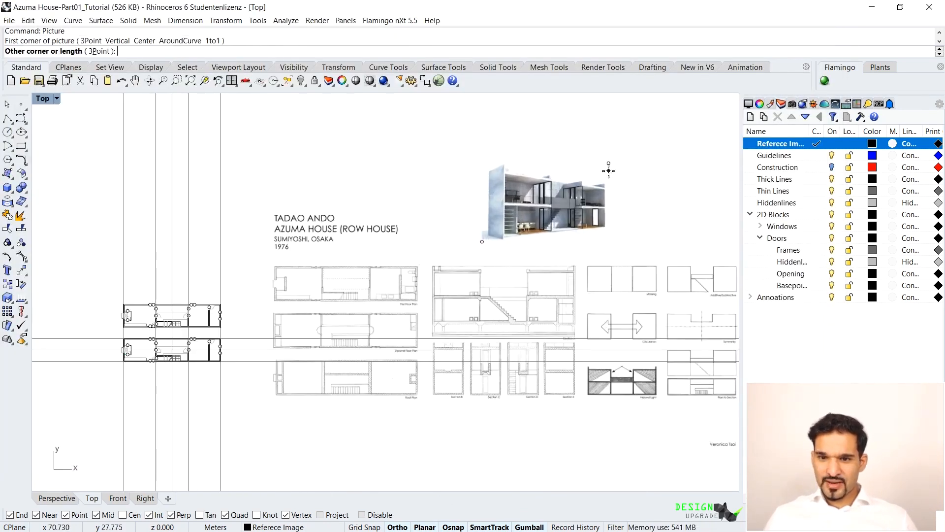
{"action": "left_click", "coordinate": [548, 176]}
{"action": "right_click_drag", "start_coordinate": [528, 205], "coordinate": [467, 237]}
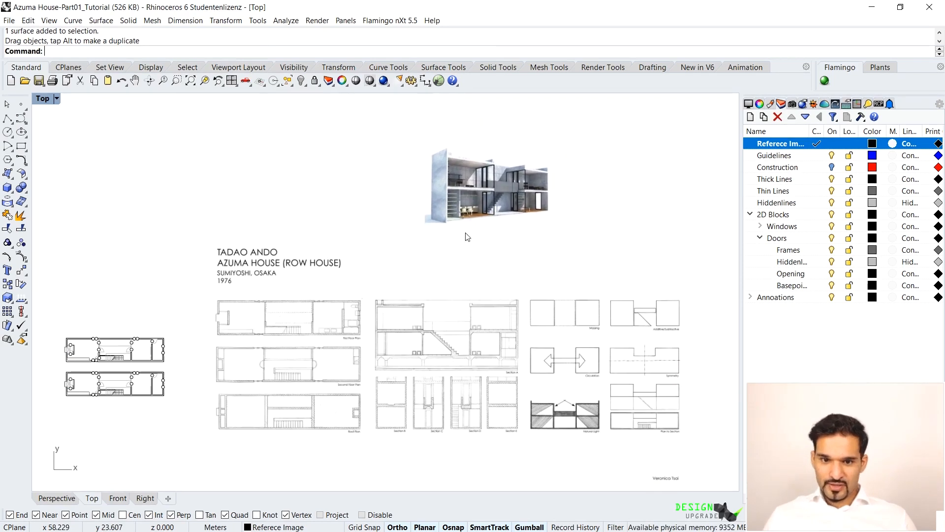
Step: Place the inteior image from the Azuma_House folder as a second picture to the right of the Azuma3 picture
{"action": "key", "text": "Return"}
{"action": "left_click", "coordinate": [539, 110]}
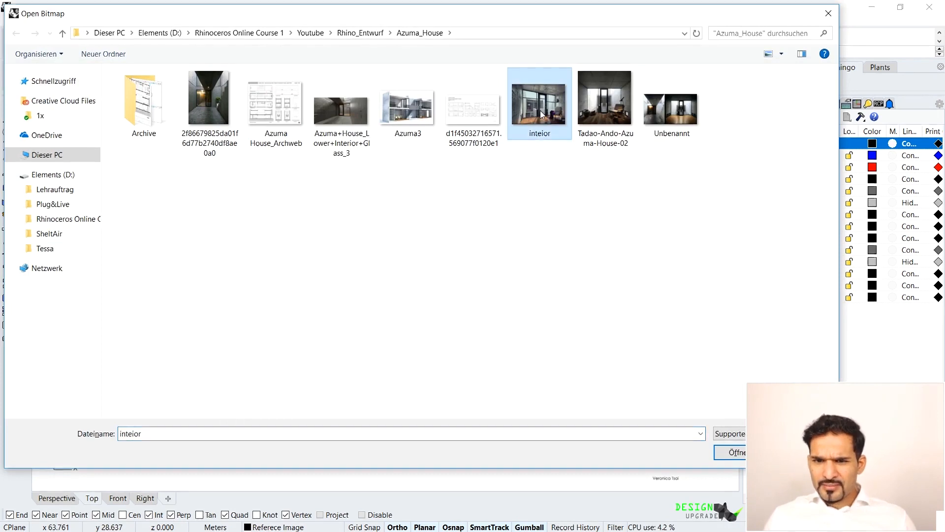
{"action": "left_click", "coordinate": [728, 449]}
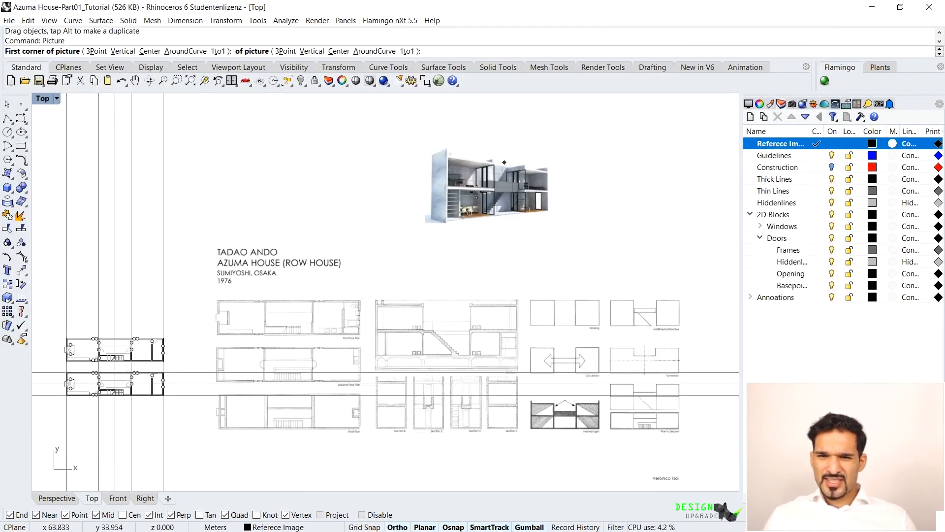
{"action": "right_click_drag", "start_coordinate": [712, 228], "coordinate": [545, 213]}
{"action": "left_click", "coordinate": [476, 201]}
{"action": "left_click", "coordinate": [611, 116]}
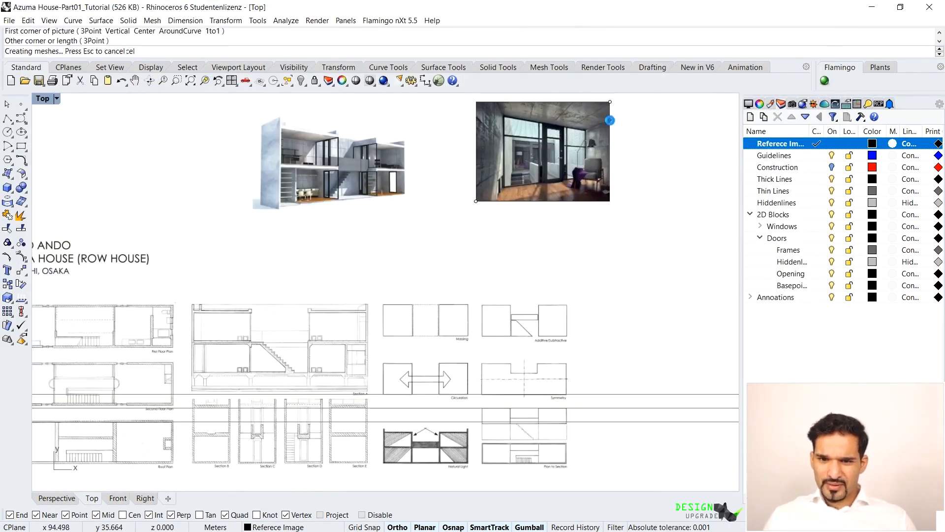
Step: Examine the interior photo for the rounded door threshold, the glazing frames, the bridge parapet and the stairs
{"action": "scroll", "coordinate": [495, 152], "scroll_direction": "up", "scroll_amount": 5}
{"action": "scroll", "coordinate": [394, 264], "scroll_direction": "down", "scroll_amount": 5}
{"action": "scroll", "coordinate": [396, 264], "scroll_direction": "up", "scroll_amount": 5}
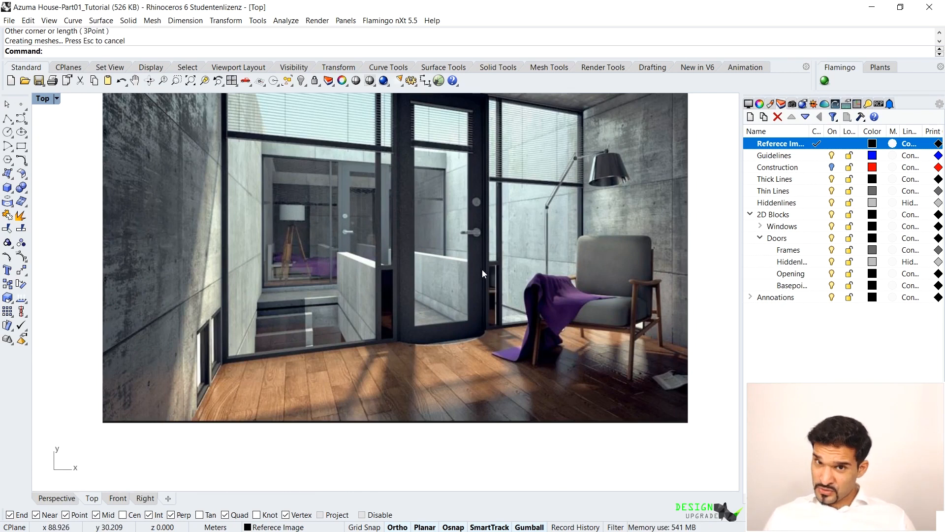
{"action": "scroll", "coordinate": [342, 167], "scroll_direction": "up", "scroll_amount": 3}
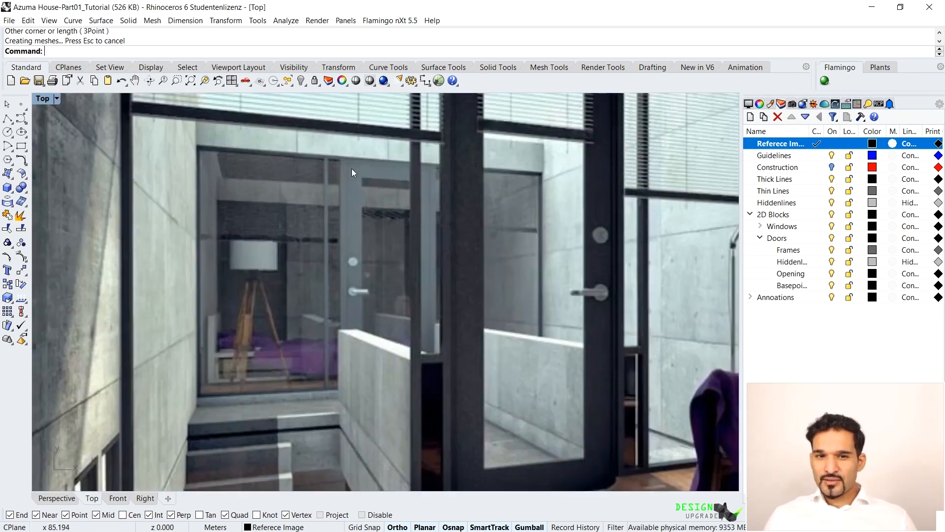
{"action": "scroll", "coordinate": [351, 190], "scroll_direction": "up", "scroll_amount": 2}
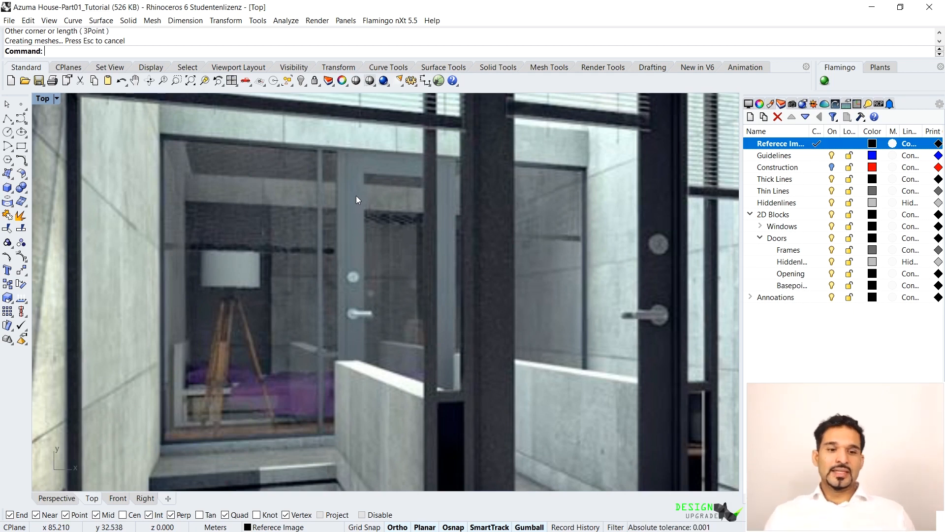
{"action": "scroll", "coordinate": [379, 191], "scroll_direction": "down", "scroll_amount": 5}
{"action": "scroll", "coordinate": [326, 333], "scroll_direction": "up", "scroll_amount": 8}
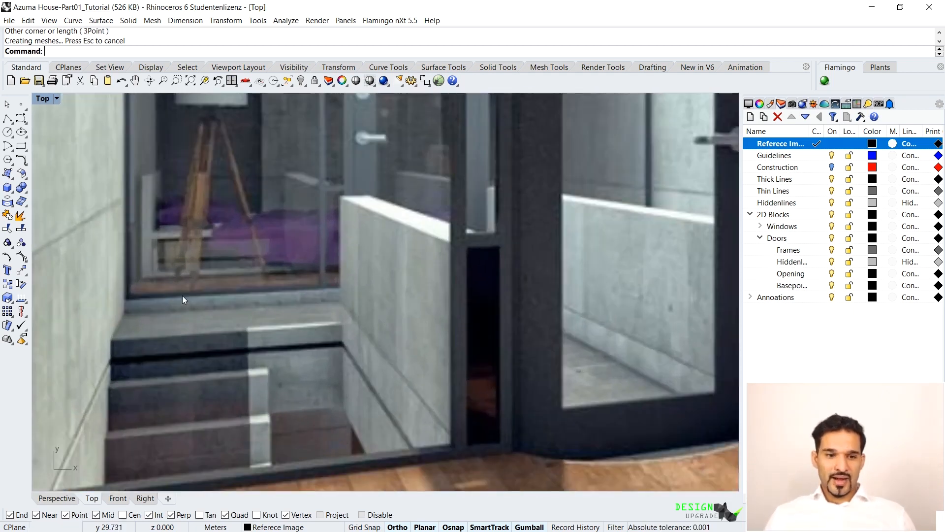
{"action": "scroll", "coordinate": [359, 299], "scroll_direction": "down", "scroll_amount": 8}
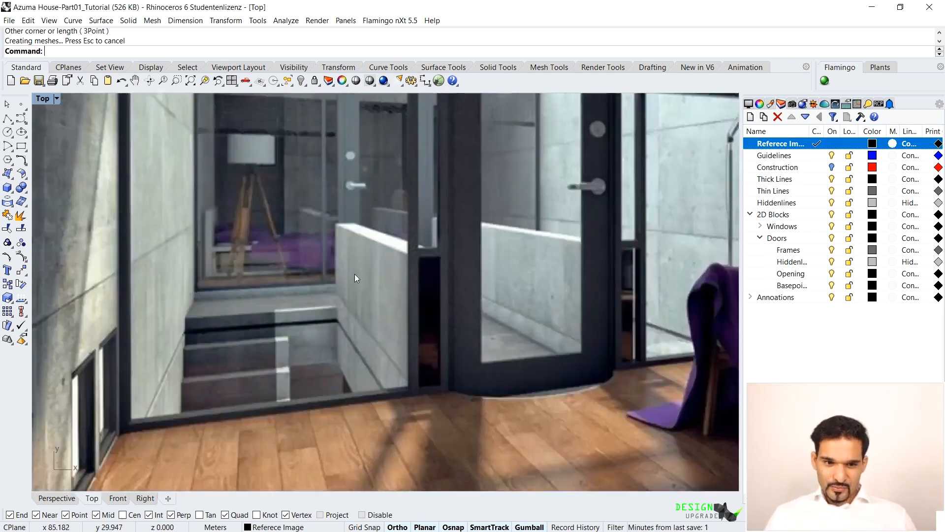
{"action": "scroll", "coordinate": [382, 267], "scroll_direction": "down", "scroll_amount": 4}
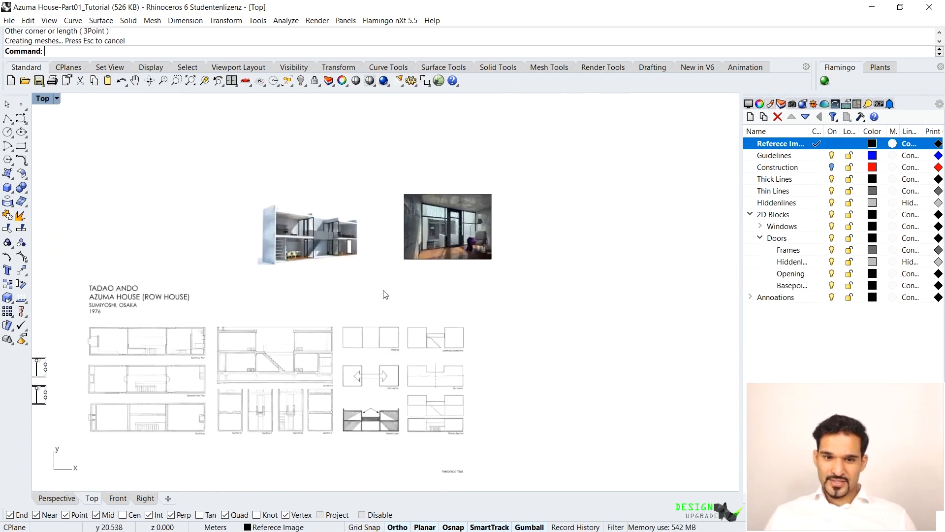
{"action": "left_click", "coordinate": [564, 189]}
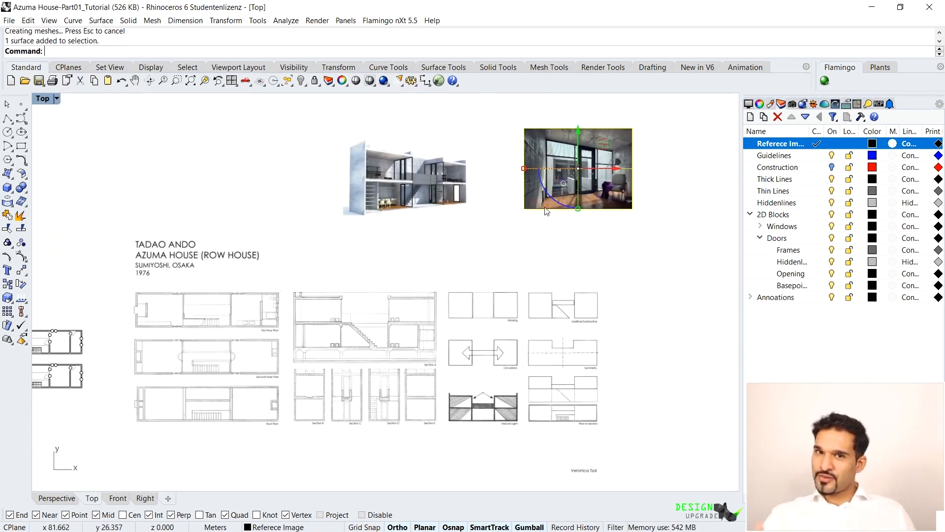
{"action": "scroll", "coordinate": [278, 388], "scroll_direction": "up", "scroll_amount": 5}
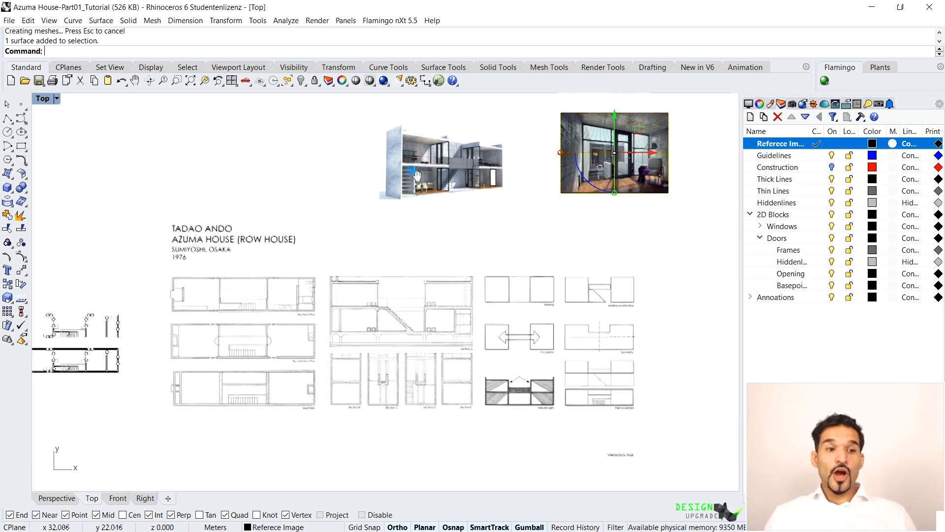
Step: Delete the direction arrow with its walking line and the two diagonal break lines from the upper plan's stairs
{"action": "right_click_drag", "start_coordinate": [294, 337], "coordinate": [436, 293]}
{"action": "right_click_drag", "start_coordinate": [211, 184], "coordinate": [289, 198]}
{"action": "scroll", "coordinate": [204, 209], "scroll_direction": "up", "scroll_amount": 4}
{"action": "scroll", "coordinate": [296, 208], "scroll_direction": "up", "scroll_amount": 6}
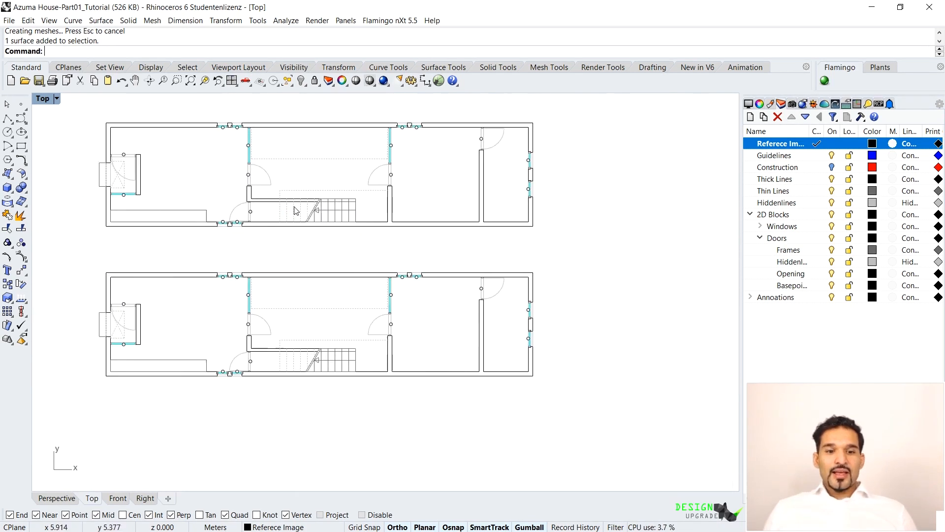
{"action": "scroll", "coordinate": [392, 206], "scroll_direction": "up", "scroll_amount": 6}
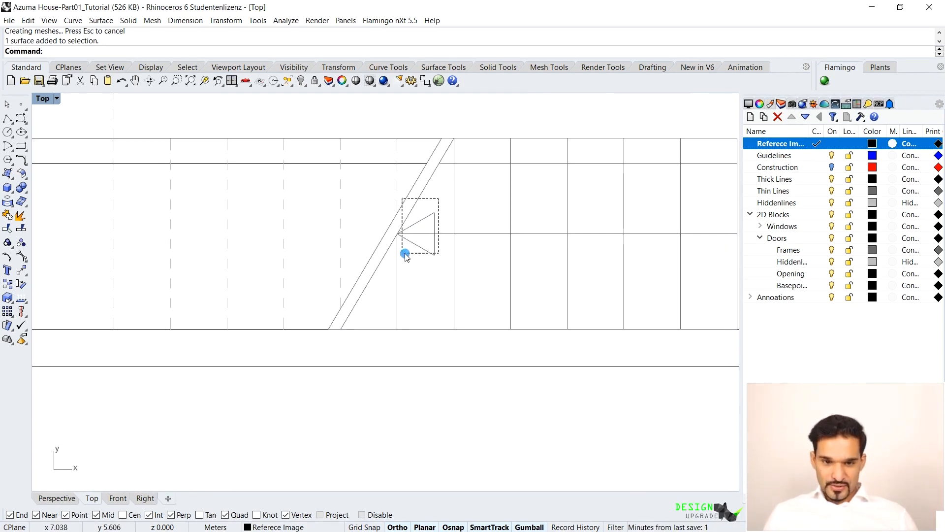
{"action": "left_click_drag", "start_coordinate": [403, 258], "coordinate": [404, 258]}
{"action": "key", "text": "Delete"}
Step: Delete the L-shaped wall outline running along the stairs in the upper plan
{"action": "scroll", "coordinate": [480, 249], "scroll_direction": "down", "scroll_amount": 12}
{"action": "scroll", "coordinate": [449, 250], "scroll_direction": "up", "scroll_amount": 8}
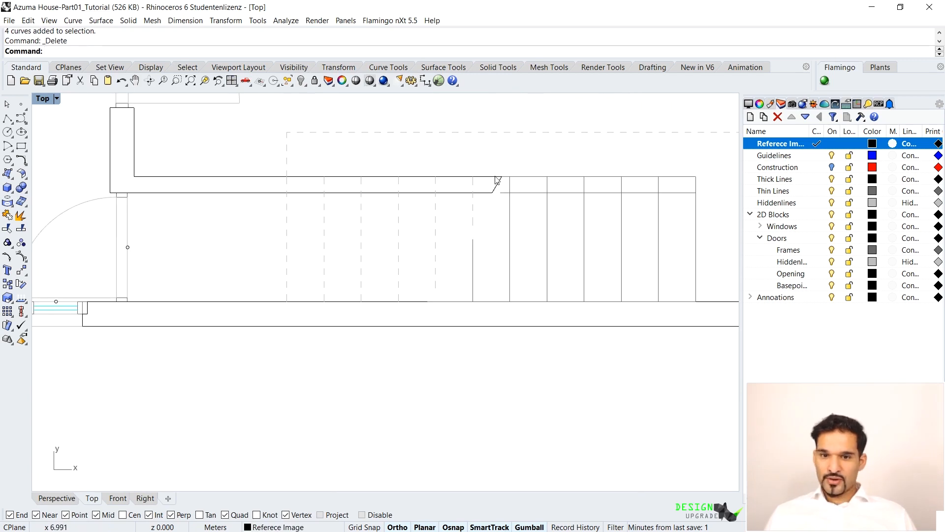
{"action": "left_click", "coordinate": [463, 181]}
{"action": "scroll", "coordinate": [345, 221], "scroll_direction": "down", "scroll_amount": 5}
{"action": "scroll", "coordinate": [340, 221], "scroll_direction": "up", "scroll_amount": 4}
{"action": "key", "text": "Delete"}
{"action": "scroll", "coordinate": [405, 238], "scroll_direction": "down", "scroll_amount": 5}
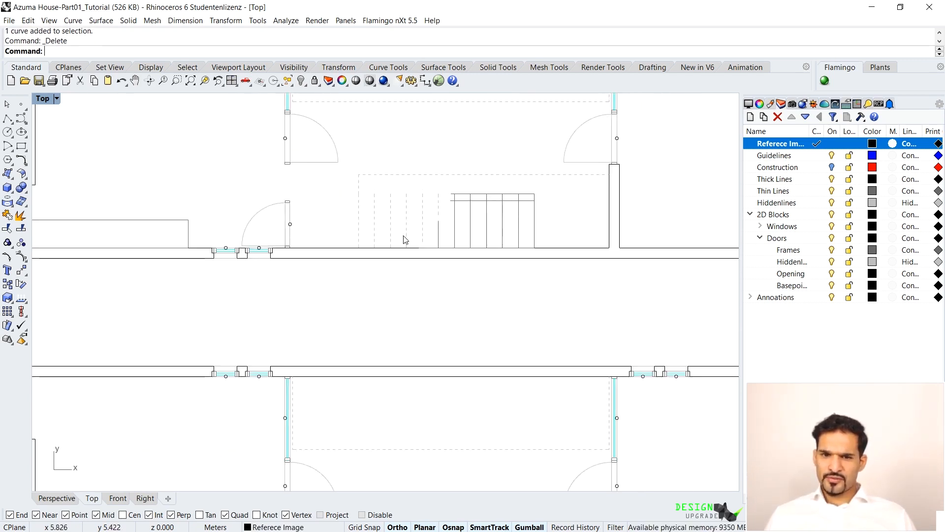
Step: Delete the dashed hidden stair lines and leftover tread pieces to the left of the solid treads in the upper plan
{"action": "scroll", "coordinate": [428, 178], "scroll_direction": "up", "scroll_amount": 5}
{"action": "left_click_drag", "start_coordinate": [275, 239], "coordinate": [249, 238]}
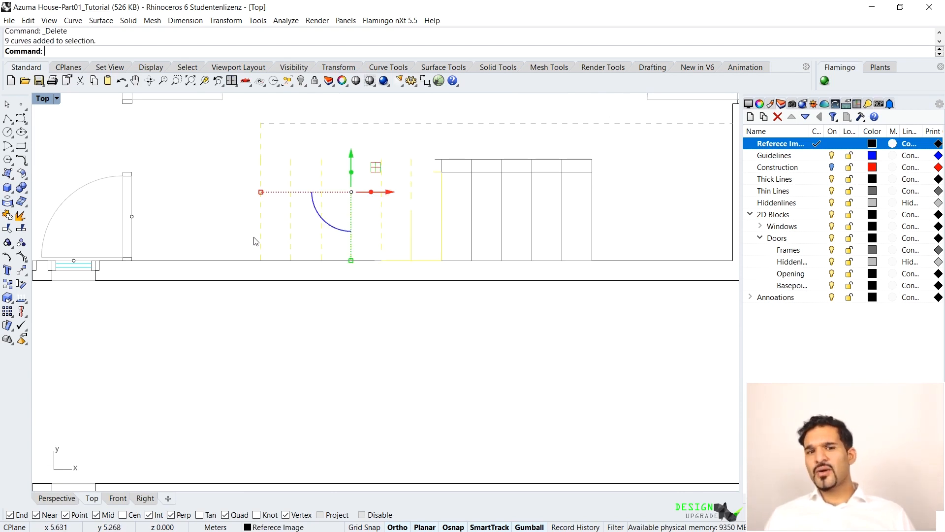
{"action": "key", "text": "Delete"}
Step: Select the leftmost remaining tread rectangle of the upper plan's stairs
{"action": "left_click", "coordinate": [442, 192]}
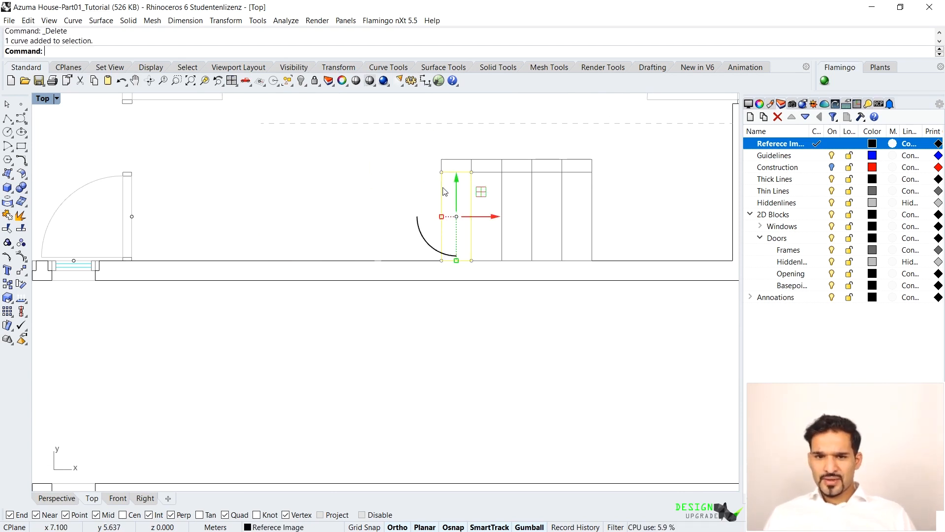
Step: Create a linear array of 6 items from the leftmost stair tread, extending left at one tread's spacing
{"action": "left_click_drag", "start_coordinate": [463, 158], "coordinate": [446, 189]}
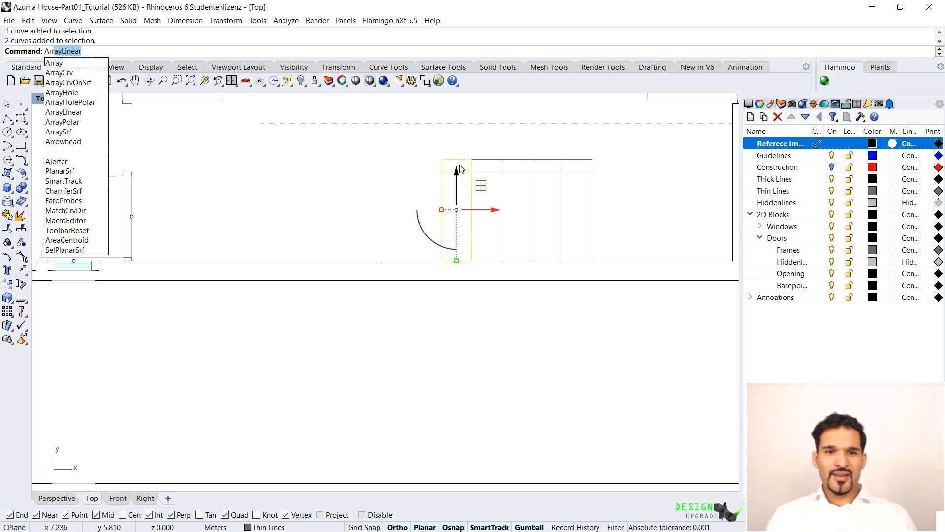
{"action": "key", "text": "Return"}
{"action": "type", "text": "6"}
{"action": "key", "text": "Return"}
{"action": "left_click", "coordinate": [471, 159]}
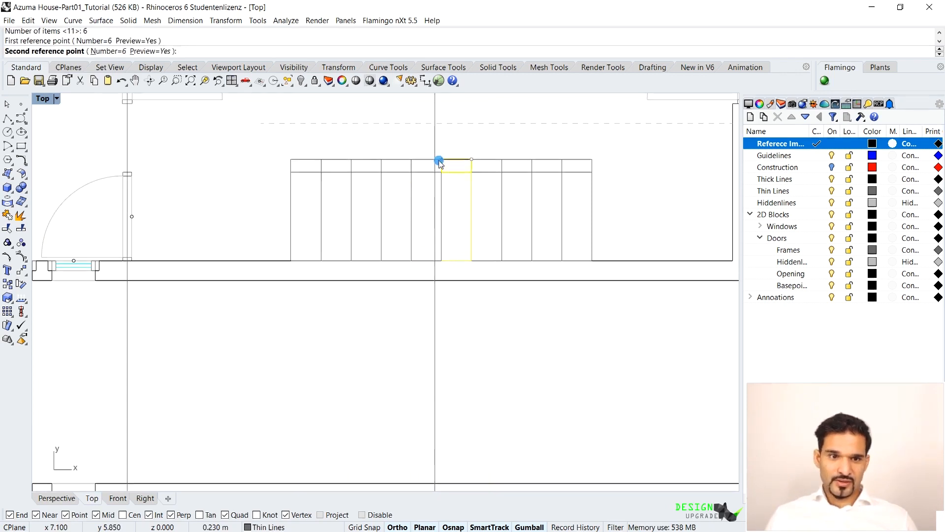
{"action": "left_click", "coordinate": [439, 159]}
Step: Copy the leftmost arrayed tread once more, one tread width further left, snapping to its corner endpoints
{"action": "left_click", "coordinate": [291, 209]}
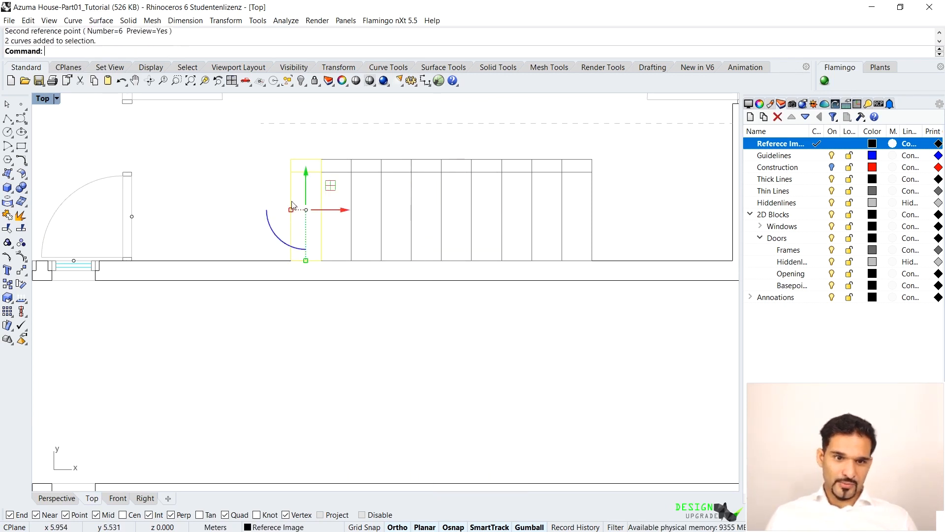
{"action": "type", "text": "Copy"}
{"action": "key", "text": "Return"}
{"action": "left_click", "coordinate": [321, 159]}
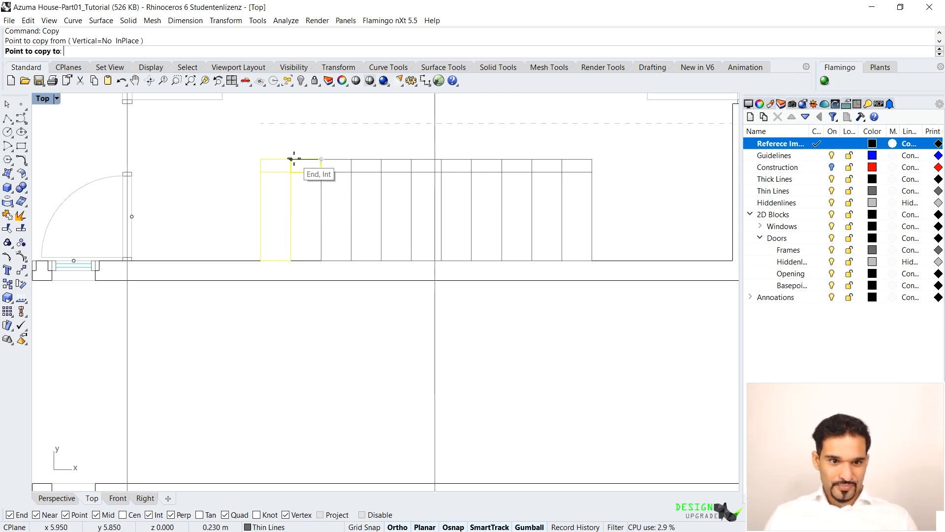
{"action": "left_click", "coordinate": [293, 159]}
{"action": "key", "text": "Return"}
Step: Move the two horizontal dashed lines above the staircase in the upper plan to the Thin Lines layer
{"action": "scroll", "coordinate": [475, 260], "scroll_direction": "down", "scroll_amount": 4}
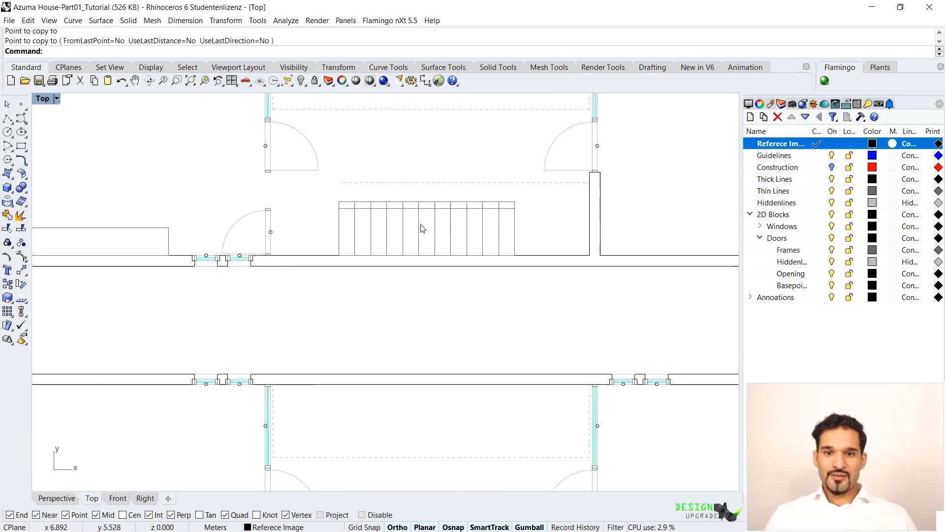
{"action": "scroll", "coordinate": [425, 247], "scroll_direction": "down", "scroll_amount": 3}
{"action": "scroll", "coordinate": [448, 148], "scroll_direction": "up", "scroll_amount": 3}
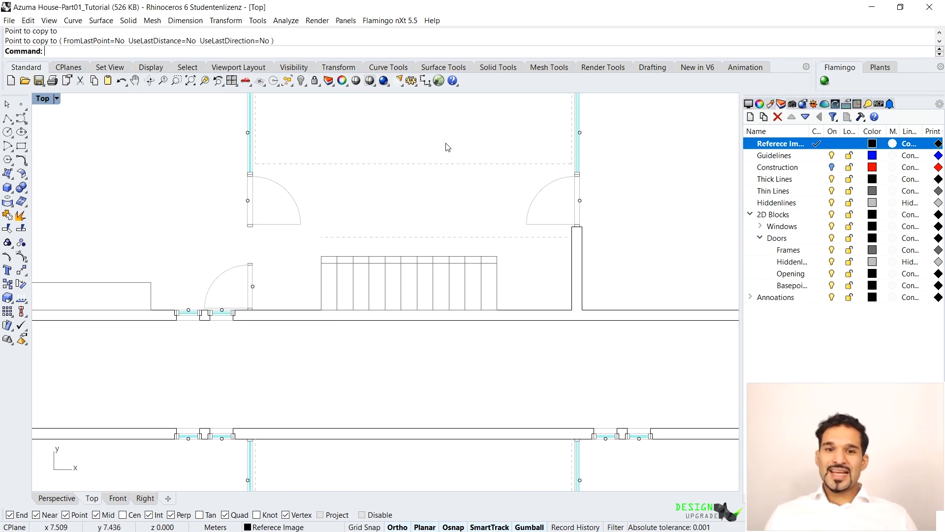
{"action": "left_click", "coordinate": [411, 239]}
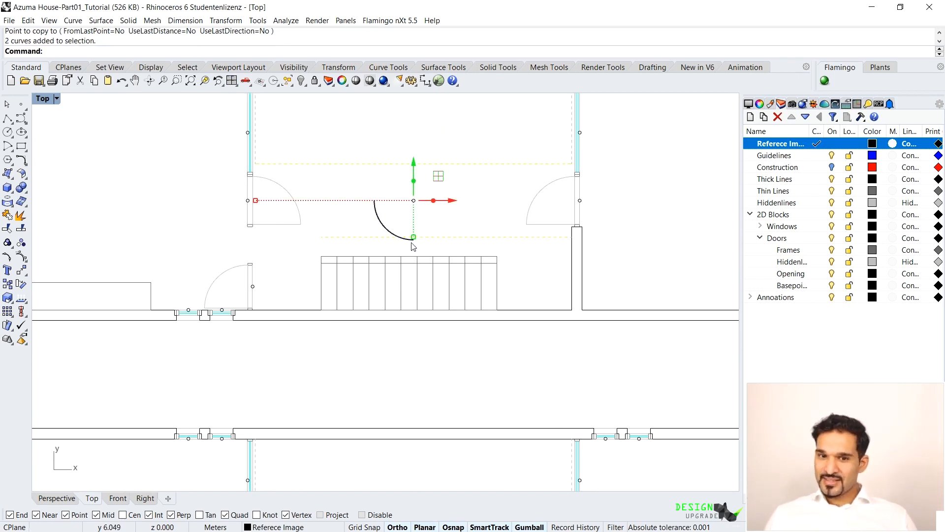
{"action": "right_click", "coordinate": [799, 193]}
{"action": "left_click", "coordinate": [832, 375]}
{"action": "key", "text": "Escape"}
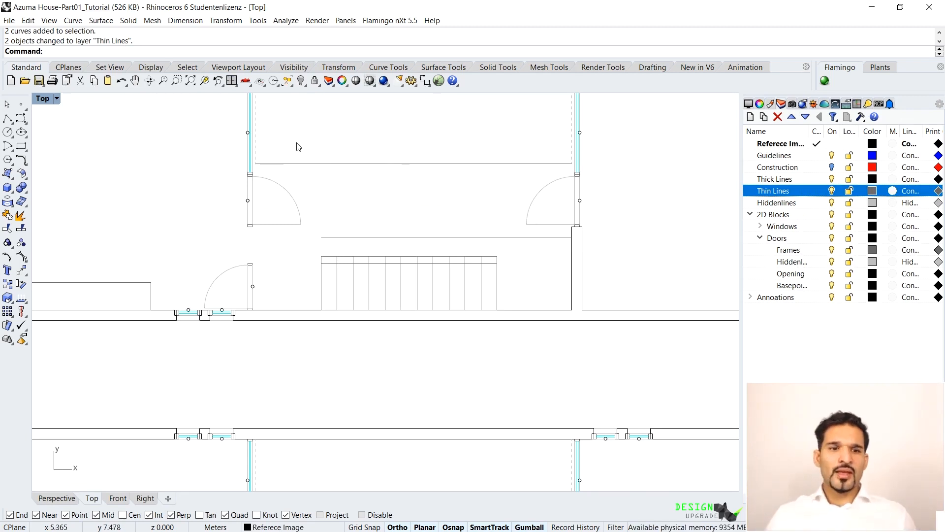
Step: Move the two vertical dashed edge lines beside the courtyard windows to the Thin Lines layer
{"action": "scroll", "coordinate": [296, 146], "scroll_direction": "up", "scroll_amount": 5}
{"action": "left_click", "coordinate": [117, 187]}
{"action": "scroll", "coordinate": [492, 165], "scroll_direction": "down", "scroll_amount": 5}
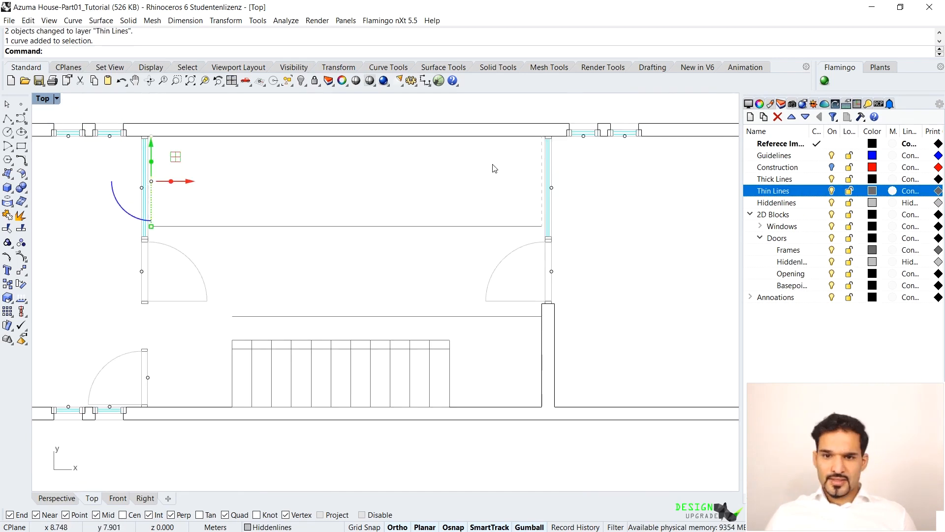
{"action": "scroll", "coordinate": [548, 155], "scroll_direction": "up", "scroll_amount": 5}
{"action": "left_click", "coordinate": [541, 159], "text": "shift"}
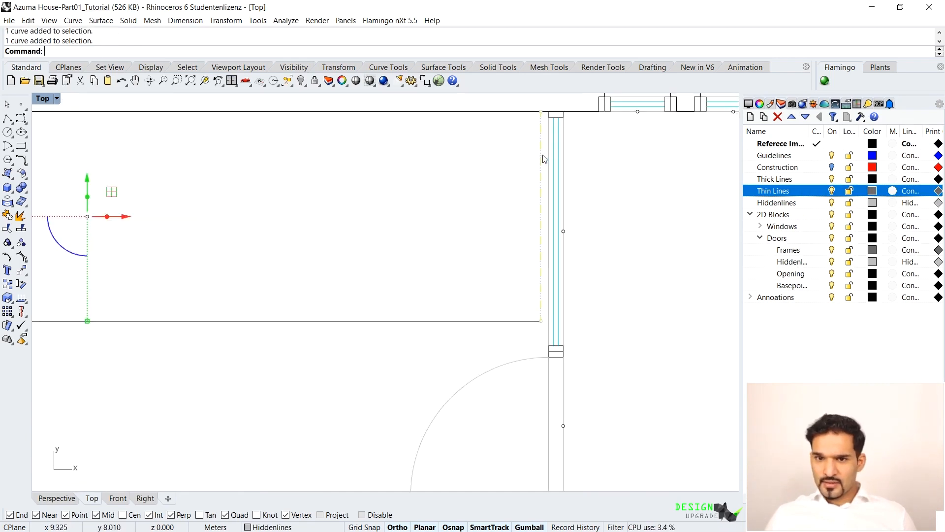
{"action": "right_click", "coordinate": [768, 191]}
{"action": "left_click", "coordinate": [810, 379]}
{"action": "key", "text": "Escape"}
{"action": "scroll", "coordinate": [463, 237], "scroll_direction": "down", "scroll_amount": 6}
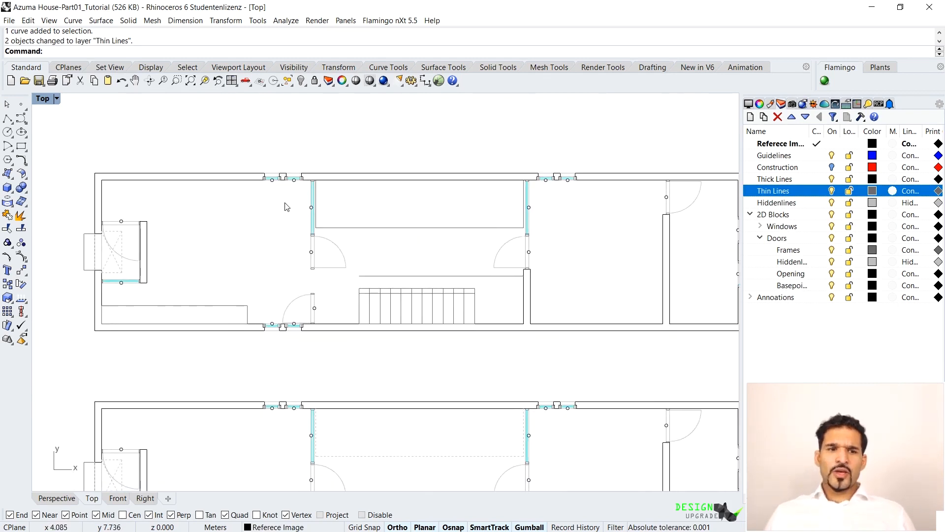
Step: Delete the entrance enclosure's wall, door and window in the upper floor plan
{"action": "scroll", "coordinate": [104, 259], "scroll_direction": "up", "scroll_amount": 3}
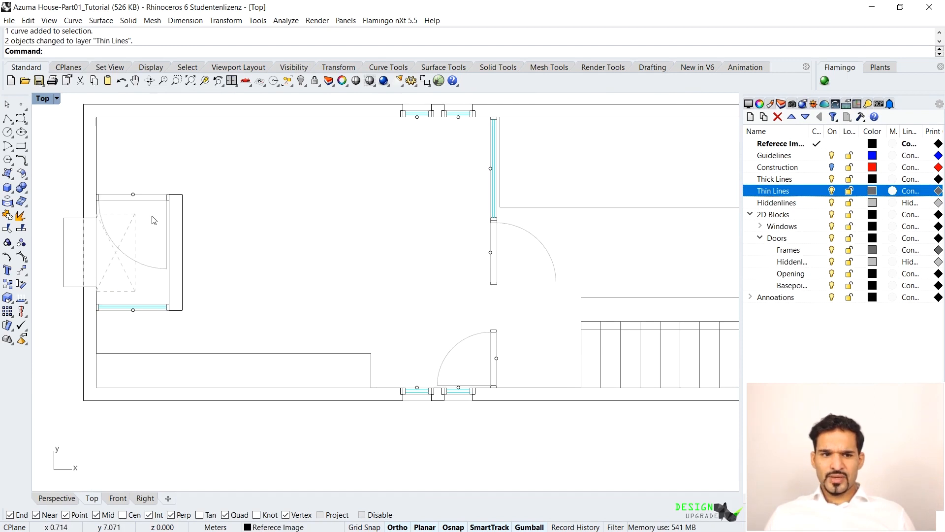
{"action": "left_click", "coordinate": [181, 210]}
{"action": "key", "text": "Delete"}
{"action": "left_click", "coordinate": [165, 206]}
{"action": "key", "text": "Delete"}
Step: Move the rectangle outside the entrance to the Hiddenlines layer and delete the two small curves in the wall opening
{"action": "scroll", "coordinate": [232, 299], "scroll_direction": "up", "scroll_amount": 5}
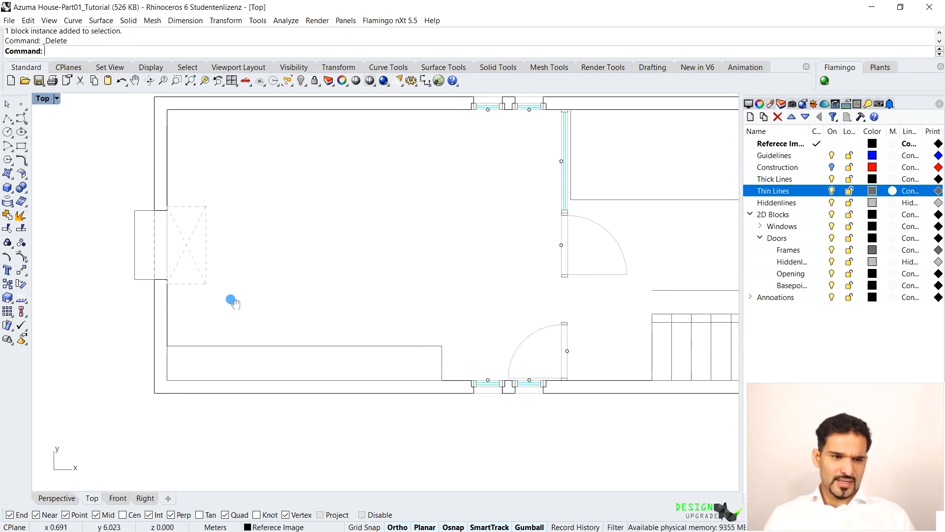
{"action": "left_click", "coordinate": [176, 226]}
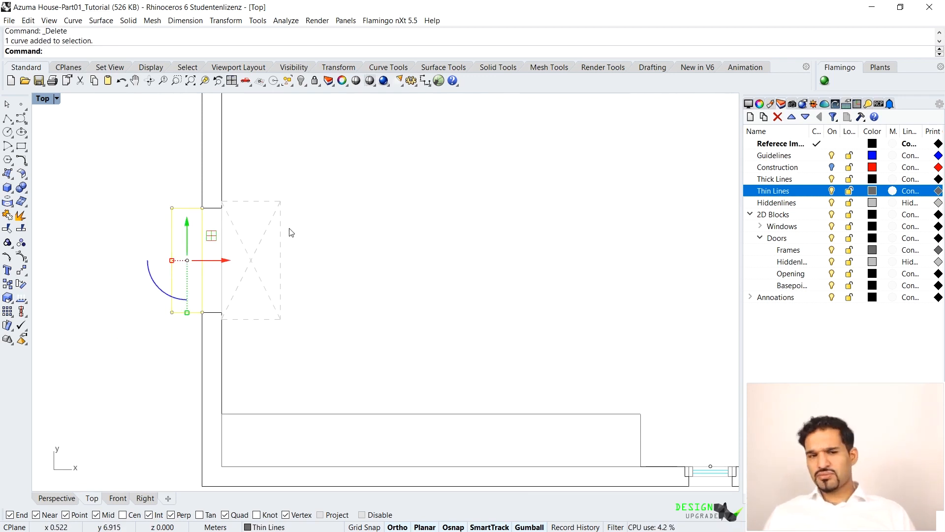
{"action": "right_click", "coordinate": [791, 202]}
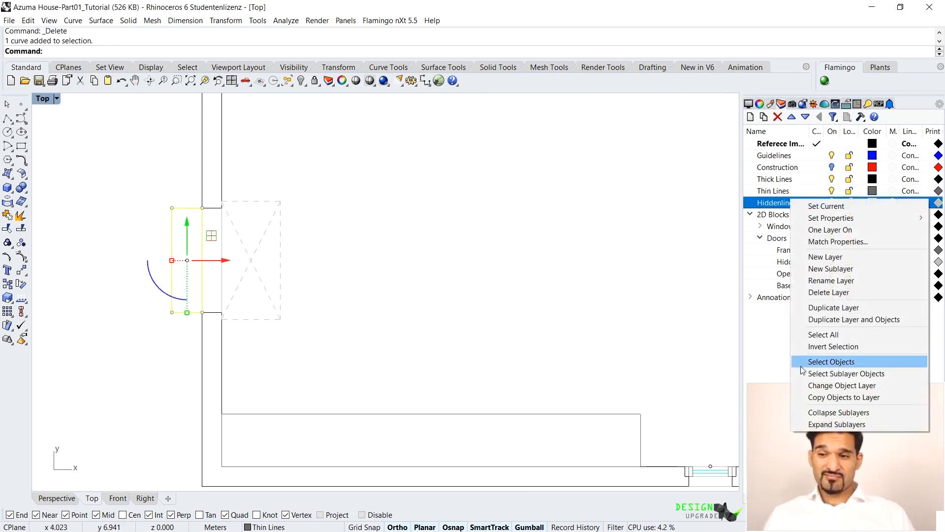
{"action": "left_click", "coordinate": [833, 384]}
{"action": "left_click_drag", "start_coordinate": [179, 169], "coordinate": [244, 339]}
{"action": "key", "text": "Delete"}
Step: Make Hiddenlines the current layer and draw two crossing diagonal lines between the corners of the rectangle above the stairs
{"action": "scroll", "coordinate": [237, 244], "scroll_direction": "down", "scroll_amount": 4}
{"action": "scroll", "coordinate": [236, 241], "scroll_direction": "down", "scroll_amount": 6}
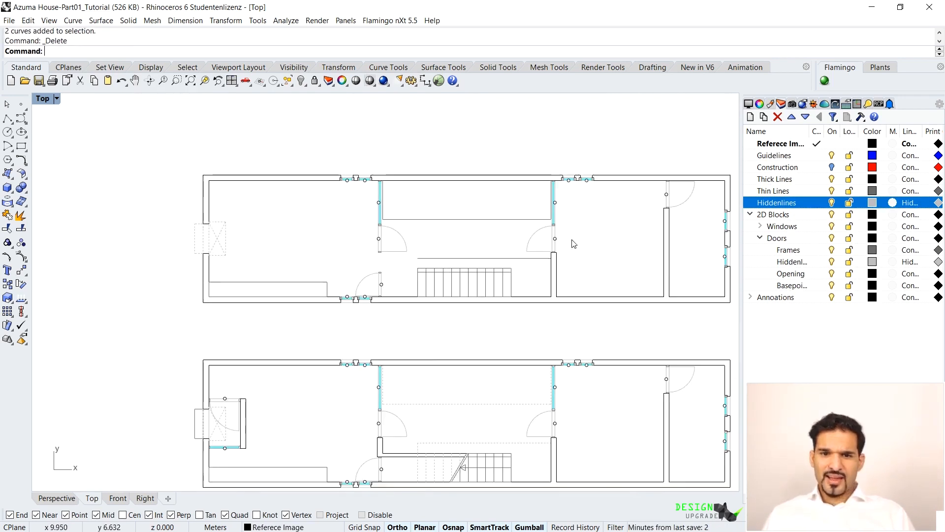
{"action": "scroll", "coordinate": [551, 217], "scroll_direction": "up", "scroll_amount": 6}
{"action": "right_click_drag", "start_coordinate": [359, 190], "coordinate": [359, 214]}
{"action": "scroll", "coordinate": [274, 216], "scroll_direction": "up", "scroll_amount": 2}
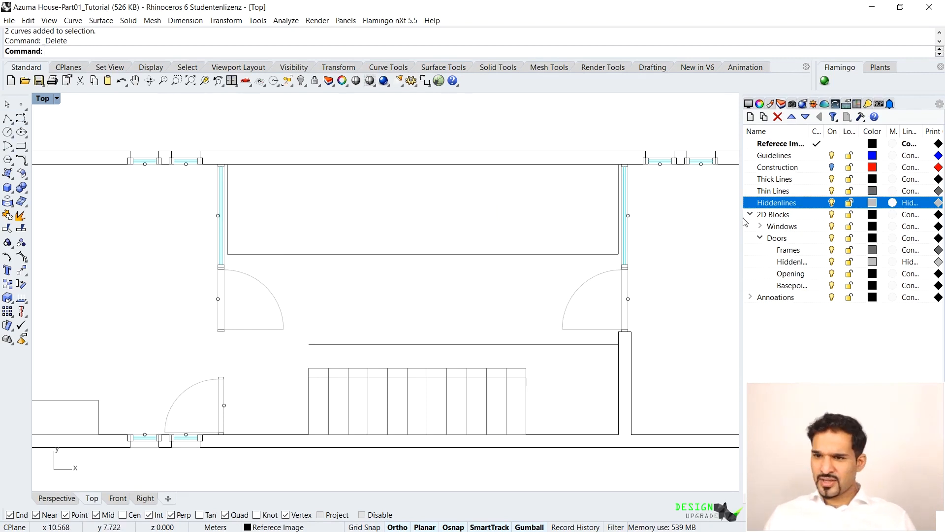
{"action": "left_click", "coordinate": [814, 203]}
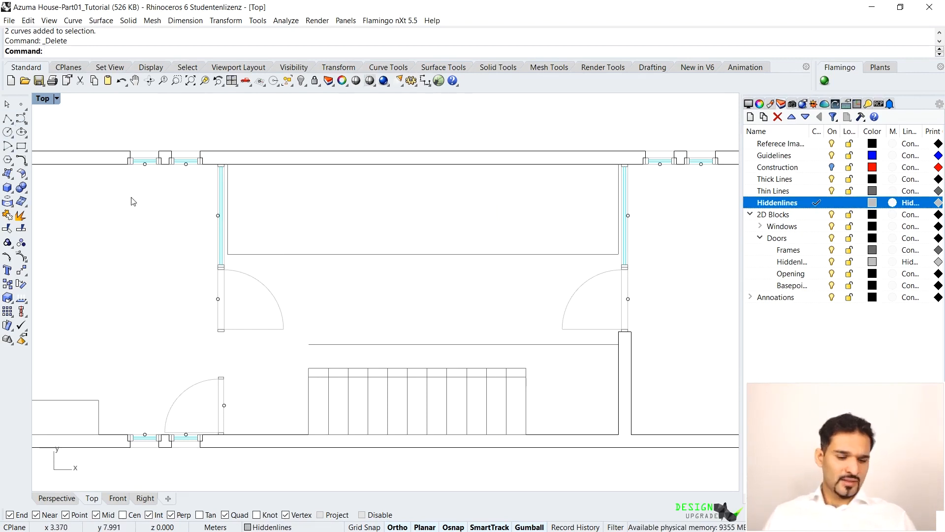
{"action": "key", "text": "Return"}
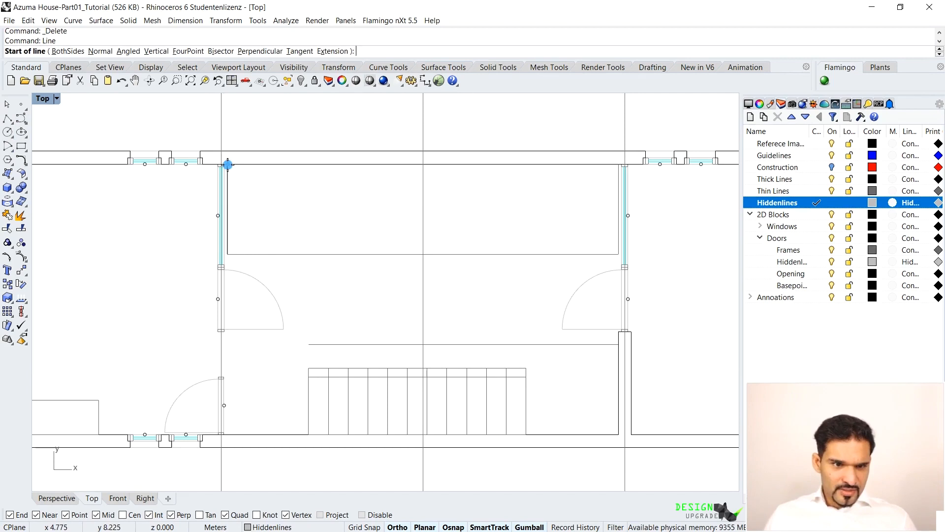
{"action": "left_click", "coordinate": [228, 164]}
{"action": "left_click", "coordinate": [619, 254]}
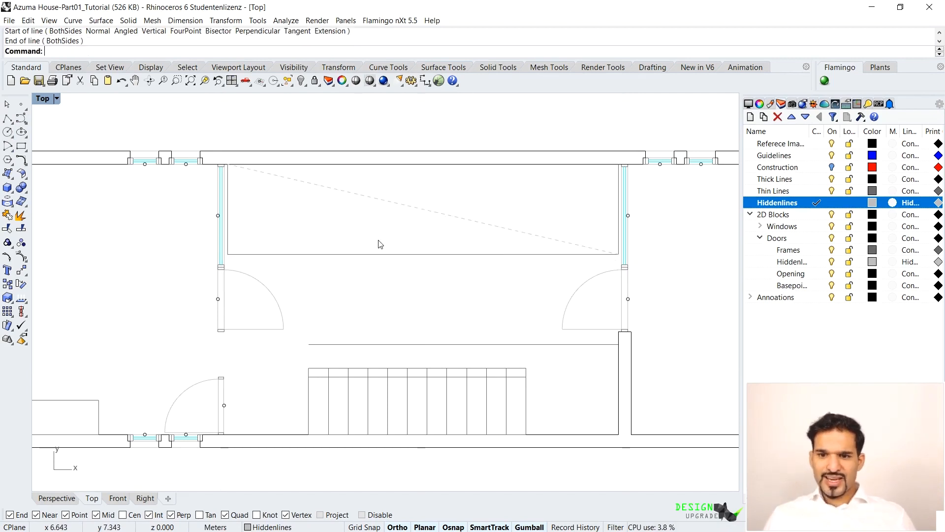
{"action": "key", "text": "Return"}
{"action": "left_click", "coordinate": [227, 254]}
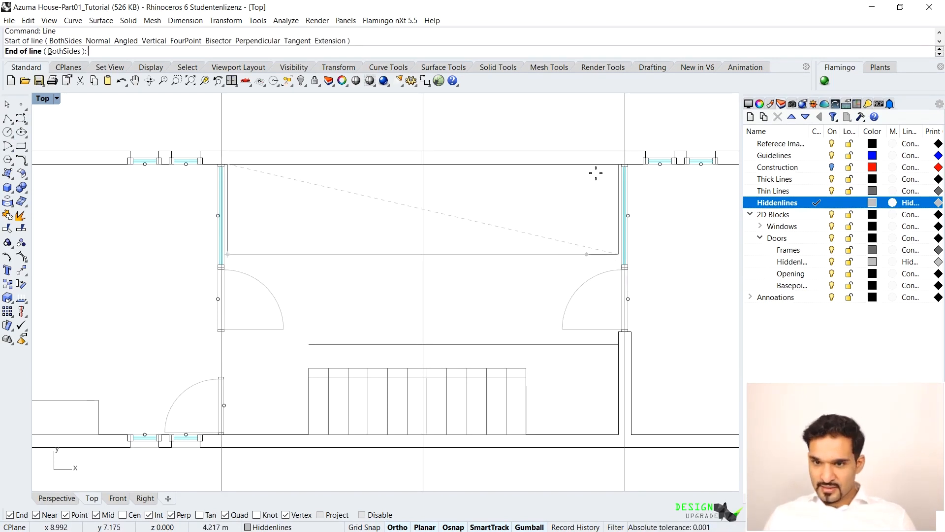
{"action": "left_click", "coordinate": [618, 170]}
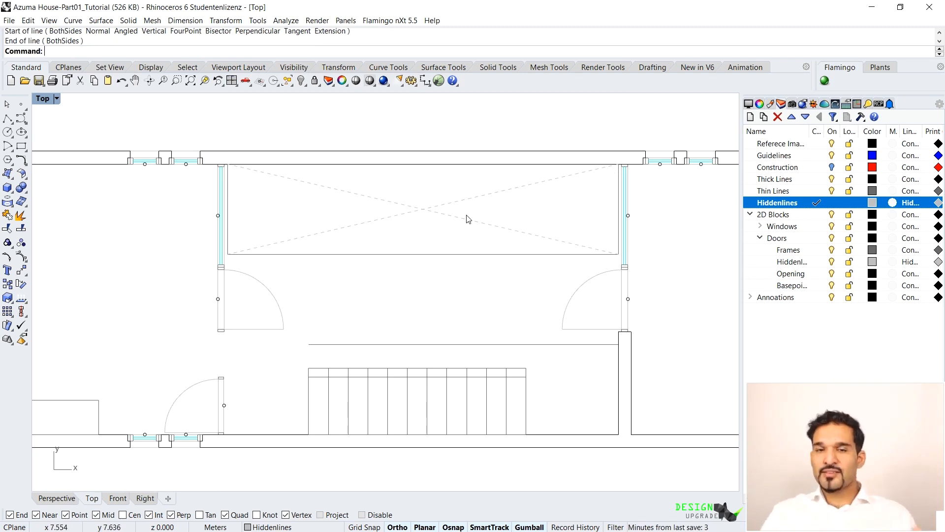
Step: Delete the door block to the left of the staircase in the upper plan
{"action": "right_click_drag", "start_coordinate": [290, 317], "coordinate": [384, 273]}
{"action": "scroll", "coordinate": [355, 317], "scroll_direction": "up", "scroll_amount": 8}
{"action": "right_click_drag", "start_coordinate": [372, 223], "coordinate": [365, 186]}
{"action": "scroll", "coordinate": [407, 259], "scroll_direction": "down", "scroll_amount": 8}
{"action": "right_click_drag", "start_coordinate": [406, 259], "coordinate": [376, 264]}
{"action": "scroll", "coordinate": [375, 259], "scroll_direction": "up", "scroll_amount": 4}
{"action": "scroll", "coordinate": [361, 283], "scroll_direction": "down", "scroll_amount": 6}
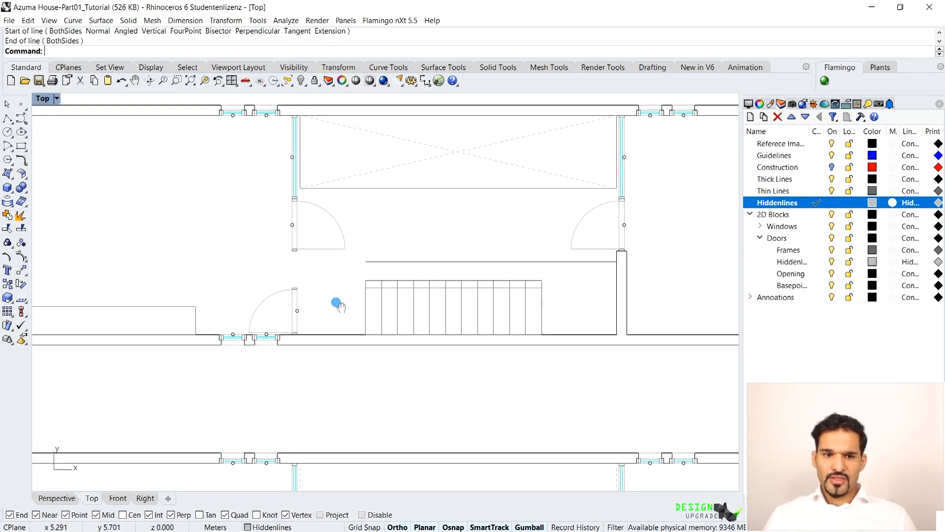
{"action": "right_click_drag", "start_coordinate": [336, 302], "coordinate": [346, 315]}
{"action": "left_click", "coordinate": [317, 306]}
{"action": "key", "text": "Delete"}
Step: Mirror a copy of the lower exterior wall's window pair and pier across the plan's vertical centre line
{"action": "scroll", "coordinate": [259, 347], "scroll_direction": "down", "scroll_amount": 3}
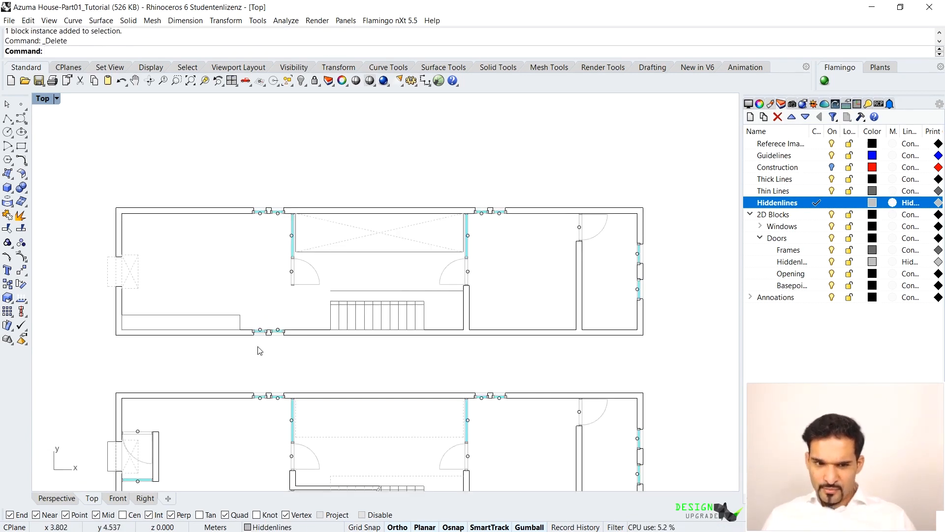
{"action": "scroll", "coordinate": [240, 284], "scroll_direction": "up", "scroll_amount": 4}
{"action": "left_click_drag", "start_coordinate": [240, 283], "coordinate": [319, 356]}
{"action": "scroll", "coordinate": [310, 308], "scroll_direction": "down", "scroll_amount": 3}
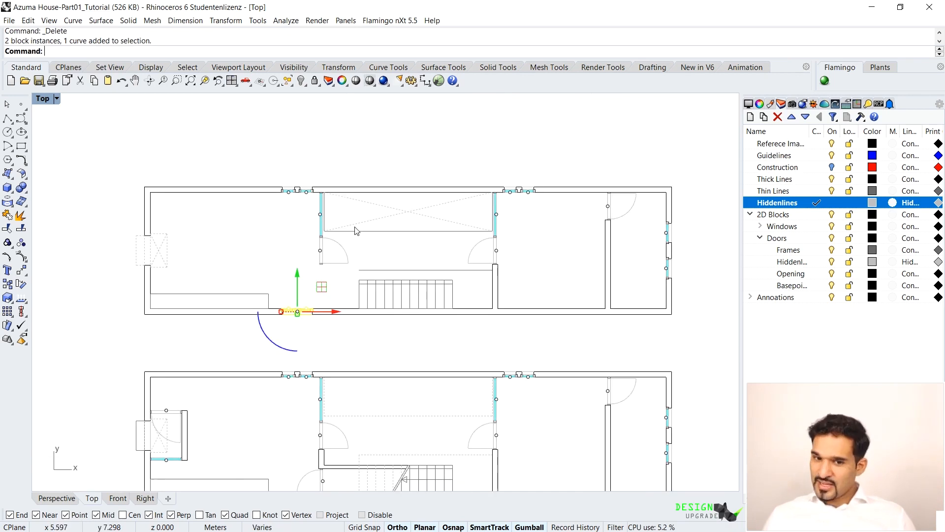
{"action": "type", "text": "MI"}
{"action": "key", "text": "Return"}
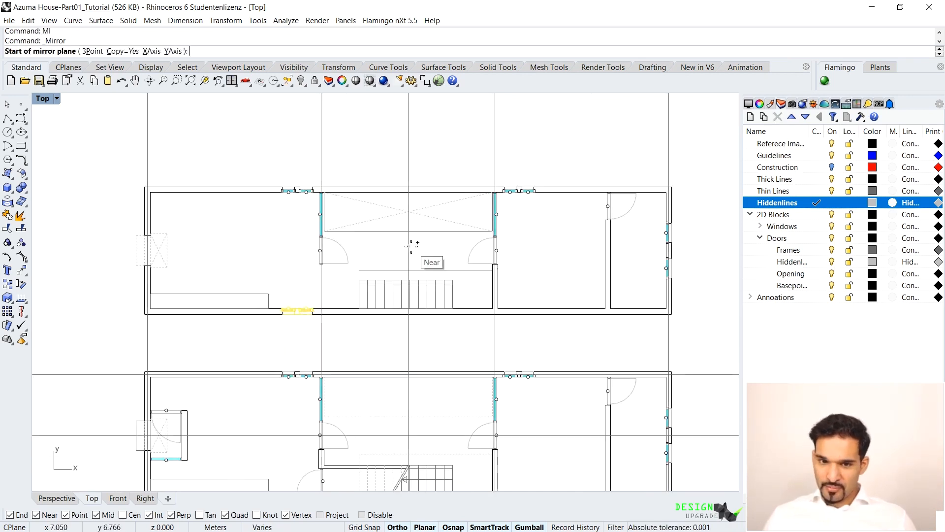
{"action": "left_click", "coordinate": [412, 246]}
{"action": "left_click", "coordinate": [403, 263]}
Step: Examine how the mirrored window pair meets the lower exterior wall, comparing it with the neighbouring windows and plan below
{"action": "scroll", "coordinate": [608, 312], "scroll_direction": "up", "scroll_amount": 5}
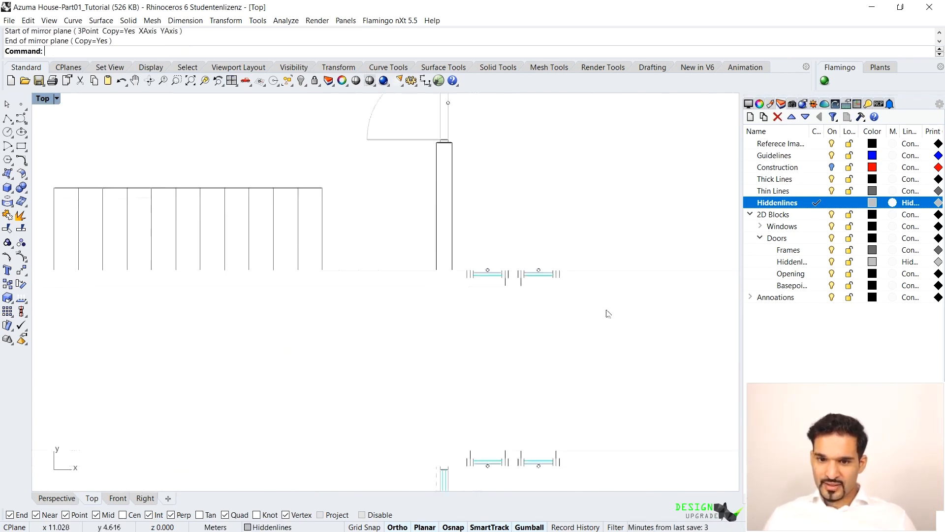
{"action": "scroll", "coordinate": [448, 285], "scroll_direction": "down", "scroll_amount": 3}
{"action": "scroll", "coordinate": [443, 262], "scroll_direction": "up", "scroll_amount": 3}
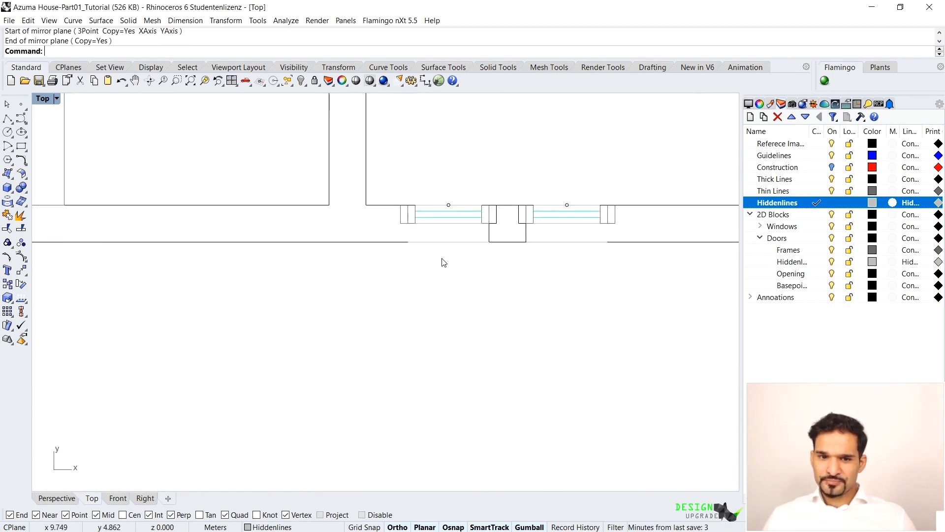
{"action": "scroll", "coordinate": [486, 258], "scroll_direction": "down", "scroll_amount": 5}
{"action": "scroll", "coordinate": [498, 266], "scroll_direction": "up", "scroll_amount": 3}
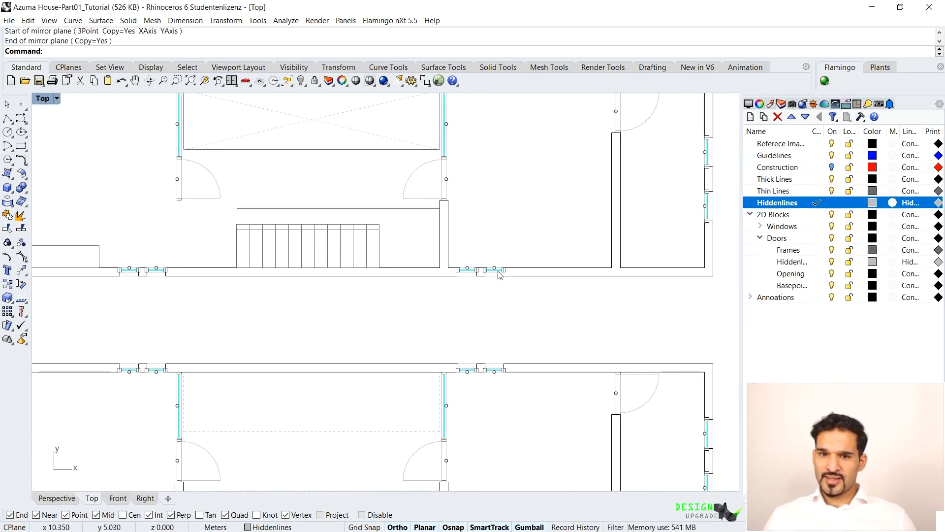
{"action": "scroll", "coordinate": [488, 283], "scroll_direction": "down", "scroll_amount": 5}
{"action": "scroll", "coordinate": [488, 284], "scroll_direction": "up", "scroll_amount": 6}
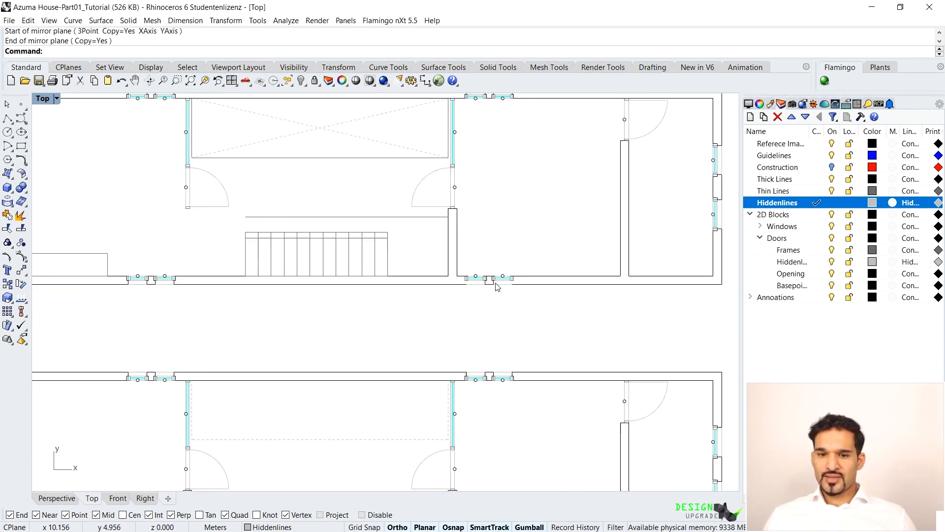
Step: On the Thick Lines layer, draw a stepped polyline for the right wall jamb of the mirrored windows, from inner to outer wall face
{"action": "type", "text": "Polyline"}
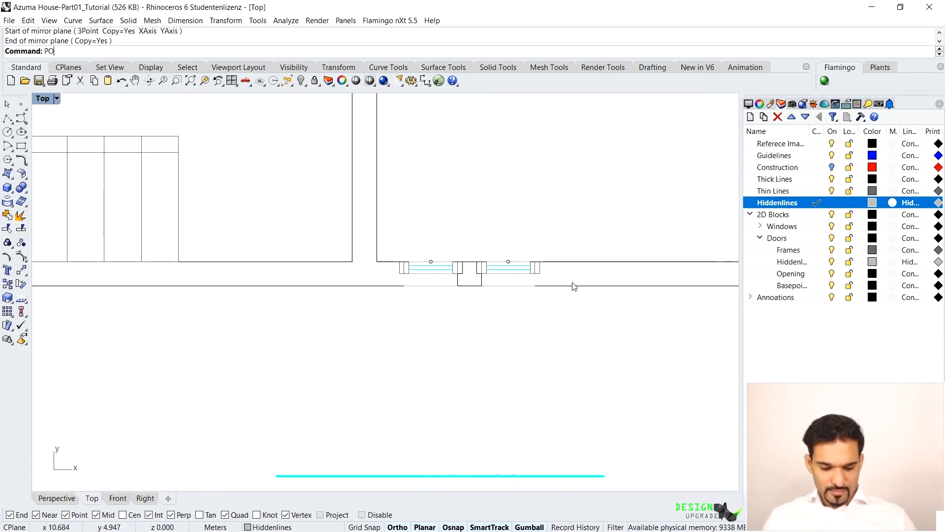
{"action": "key", "text": "Return"}
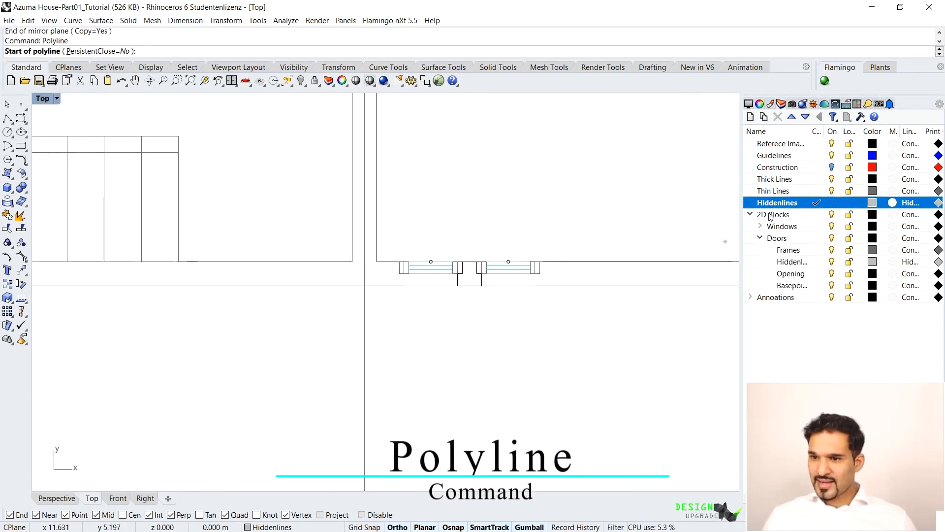
{"action": "double_click", "coordinate": [781, 179]}
{"action": "scroll", "coordinate": [552, 269], "scroll_direction": "up", "scroll_amount": 2}
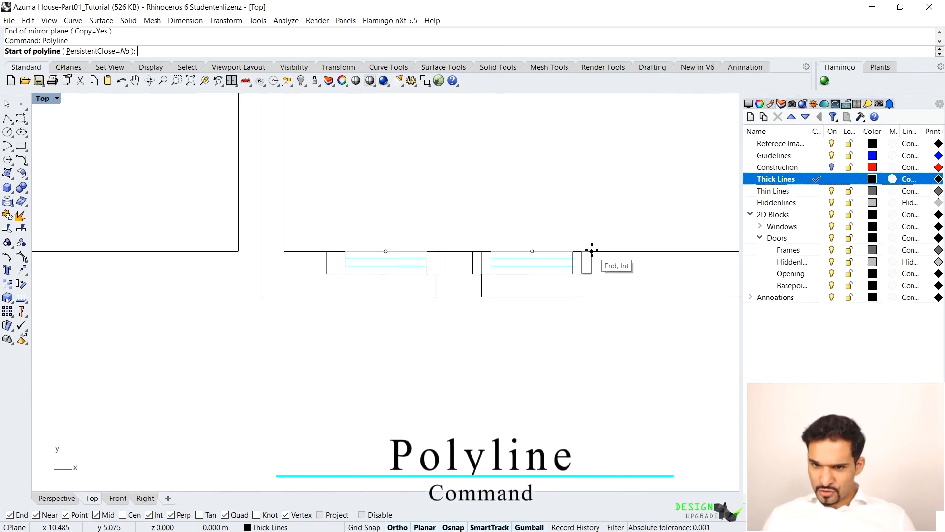
{"action": "left_click", "coordinate": [591, 251]}
{"action": "left_click", "coordinate": [591, 274]}
{"action": "left_click", "coordinate": [582, 274]}
{"action": "left_click", "coordinate": [583, 297]}
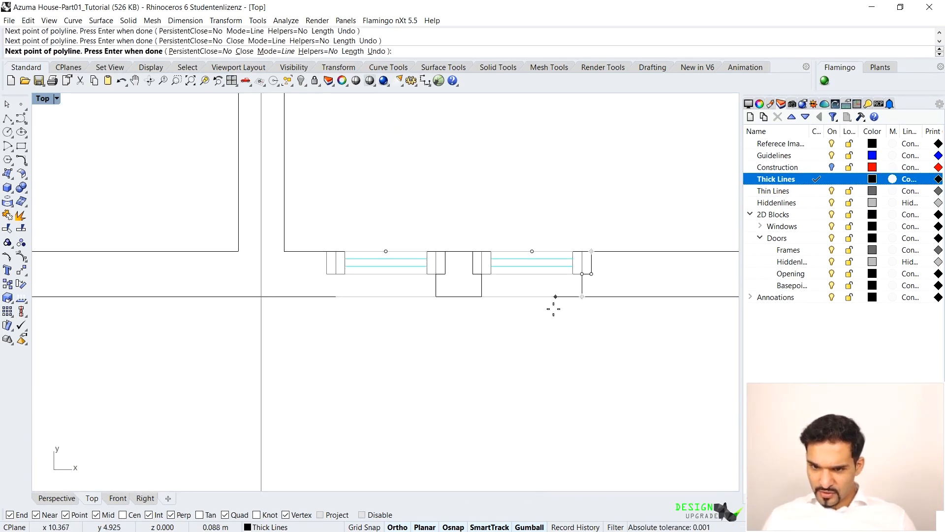
{"action": "key", "text": "Return"}
Step: Draw a stepped polyline for the left wall jamb of the mirrored windows, from inner to outer wall face
{"action": "key", "text": "Return"}
{"action": "left_click", "coordinate": [327, 251]}
{"action": "left_click", "coordinate": [327, 273]}
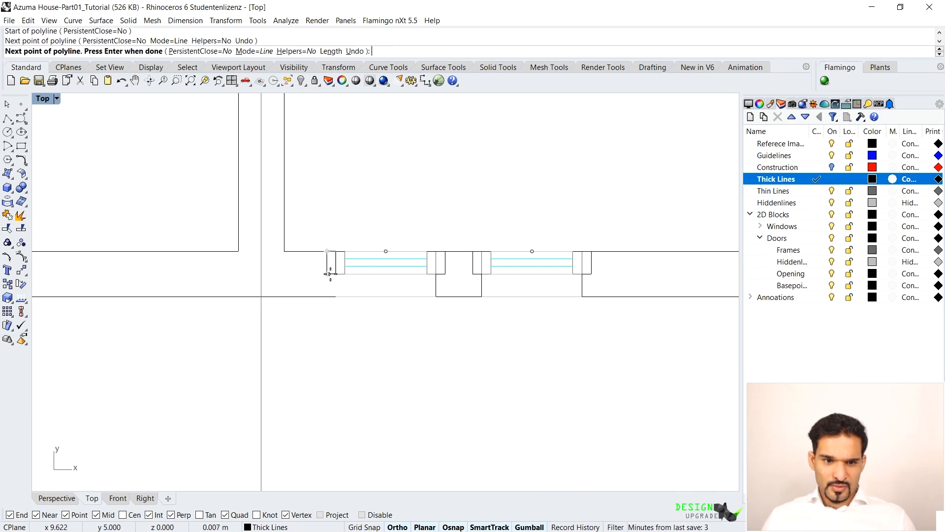
{"action": "left_click", "coordinate": [334, 274]}
{"action": "left_click", "coordinate": [334, 297]}
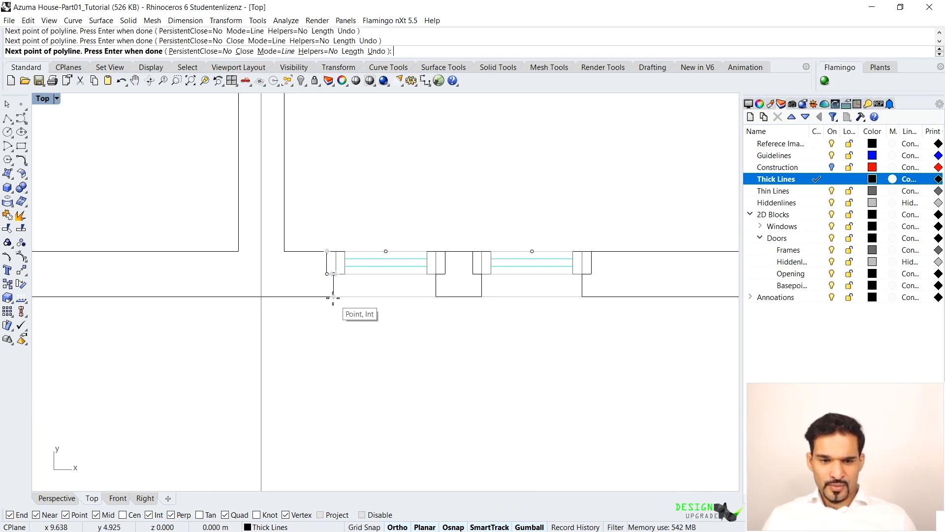
{"action": "key", "text": "Return"}
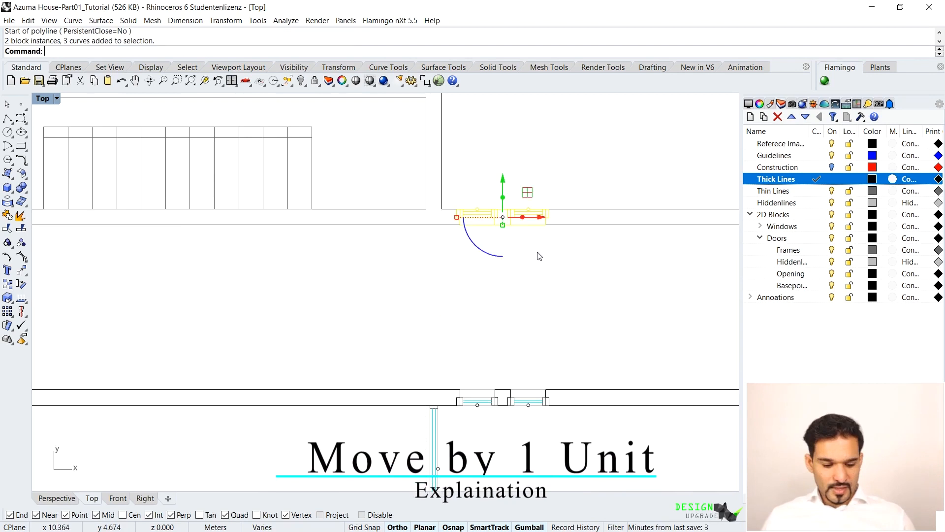
Step: Move the mirrored window pair, pier, jambs and sill lines 1 unit straight down, out of the lower exterior wall
{"action": "type", "text": "m"}
{"action": "key", "text": "Return"}
{"action": "left_click", "coordinate": [542, 259]}
{"action": "type", "text": "1"}
{"action": "left_click", "coordinate": [542, 365]}
{"action": "key", "text": "Escape"}
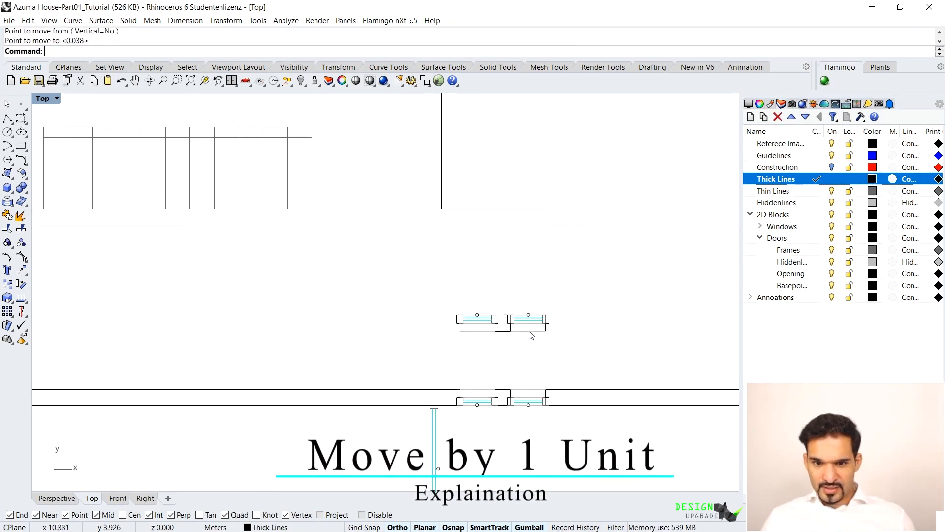
Step: Move only the two stepped jamb polylines 1 unit back up into the lower exterior wall
{"action": "scroll", "coordinate": [520, 331], "scroll_direction": "up", "scroll_amount": 8}
{"action": "left_click", "coordinate": [377, 326]}
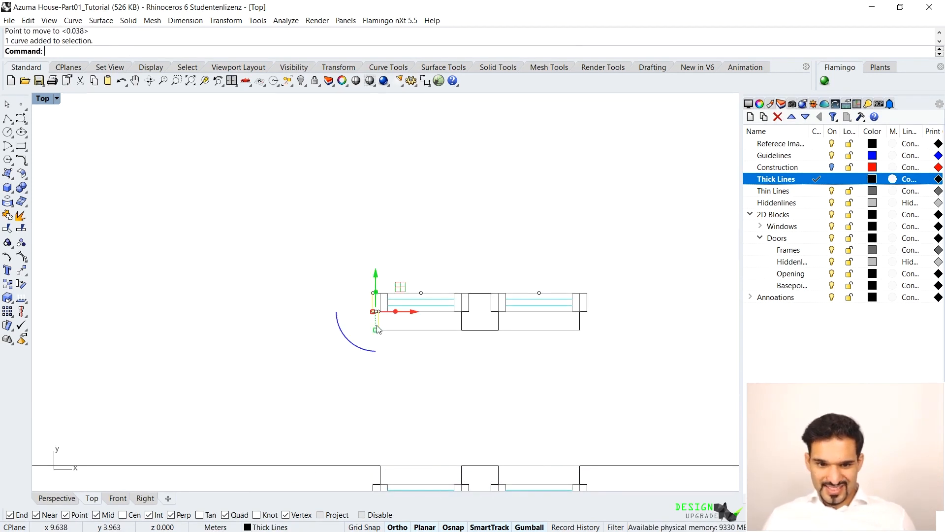
{"action": "left_click", "coordinate": [580, 325], "text": "shift"}
{"action": "type", "text": "m"}
{"action": "key", "text": "Return"}
{"action": "left_click", "coordinate": [639, 332]}
{"action": "type", "text": "1"}
{"action": "left_click", "coordinate": [640, 297]}
Step: Trim away the lower exterior wall's inner and outer lines between the two stepped jambs
{"action": "scroll", "coordinate": [630, 312], "scroll_direction": "down", "scroll_amount": 10}
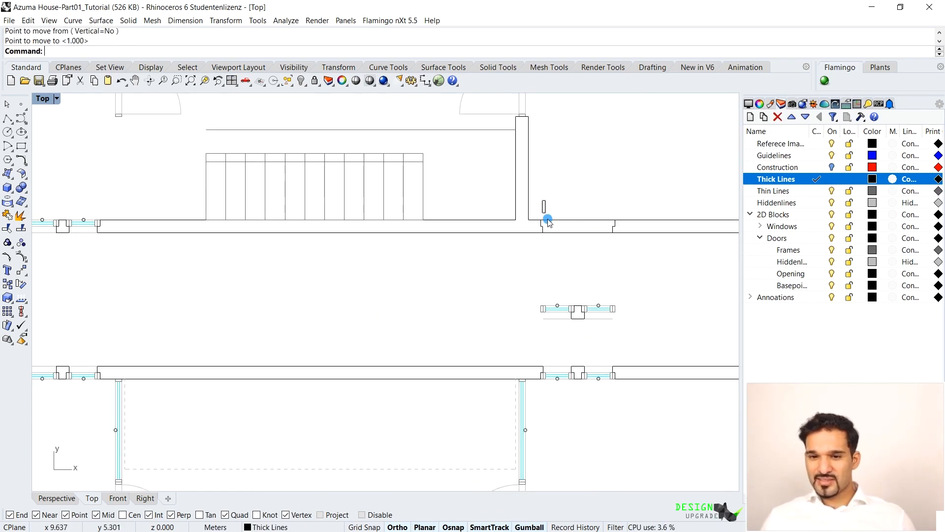
{"action": "left_click_drag", "start_coordinate": [600, 254], "coordinate": [637, 262]}
{"action": "type", "text": "Trim"}
{"action": "key", "text": "Return"}
{"action": "left_click", "coordinate": [579, 232]}
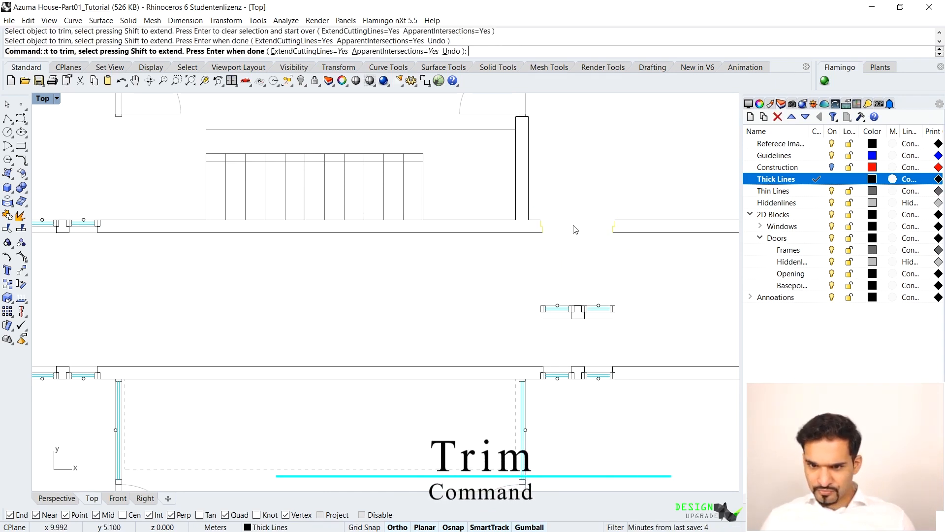
{"action": "key", "text": "Return"}
Step: Join the trimmed wall lines with the stepped jambs into closed wall outlines
{"action": "left_click_drag", "start_coordinate": [575, 237], "coordinate": [532, 249]}
{"action": "type", "text": "Join"}
{"action": "key", "text": "Return"}
{"action": "key", "text": "Escape"}
Step: Move the mirrored window pair and its pier straight back up into the lower wall opening
{"action": "left_click_drag", "start_coordinate": [490, 279], "coordinate": [692, 340]}
{"action": "left_click", "coordinate": [579, 282]}
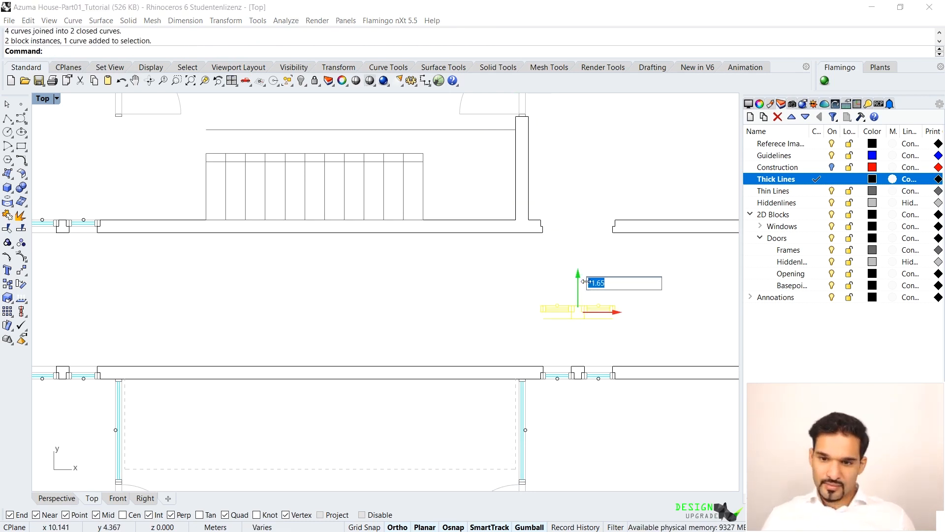
{"action": "key", "text": "Return"}
{"action": "key", "text": "Escape"}
{"action": "scroll", "coordinate": [600, 301], "scroll_direction": "down", "scroll_amount": 4}
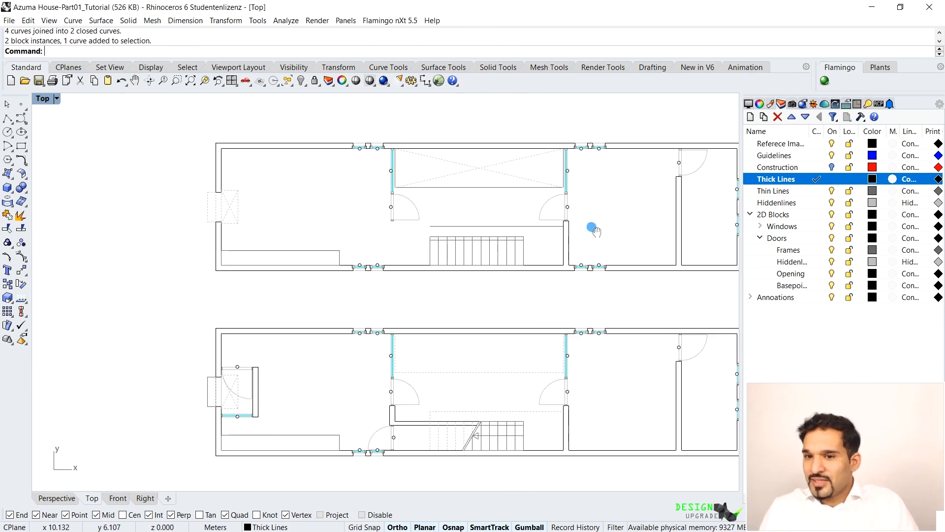
{"action": "right_click_drag", "start_coordinate": [593, 229], "coordinate": [539, 231]}
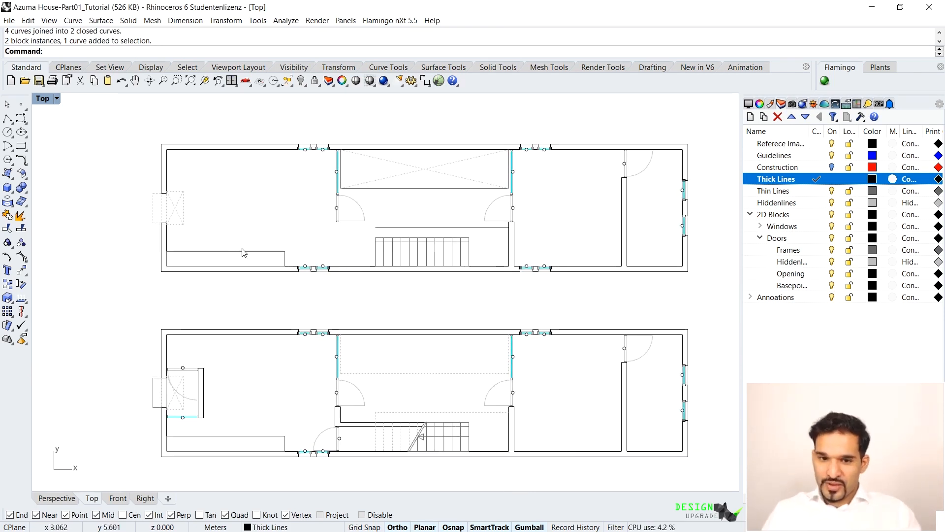
{"action": "right_click_drag", "start_coordinate": [370, 292], "coordinate": [376, 292]}
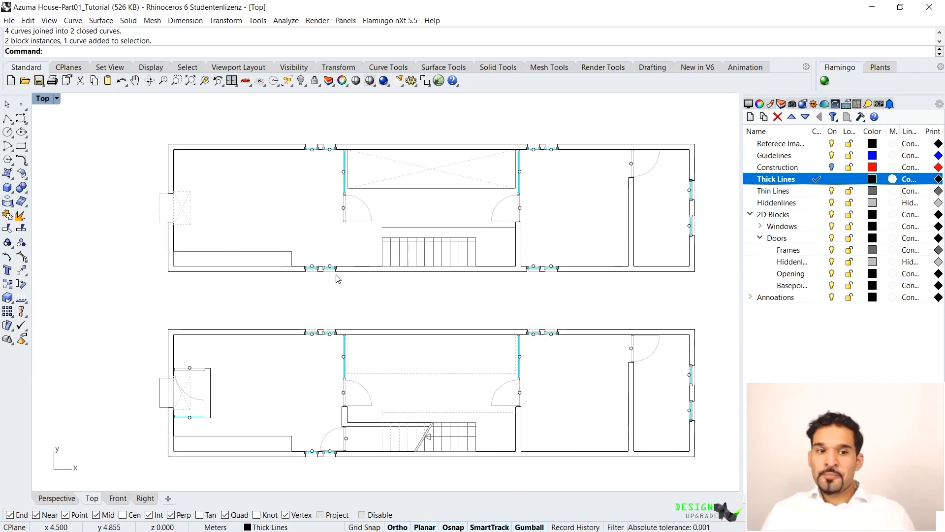
Step: Delete the thin outline along the lower wall of the left room in the upper plan
{"action": "scroll", "coordinate": [287, 244], "scroll_direction": "up", "scroll_amount": 3}
{"action": "left_click", "coordinate": [259, 274]}
{"action": "key", "text": "Delete"}
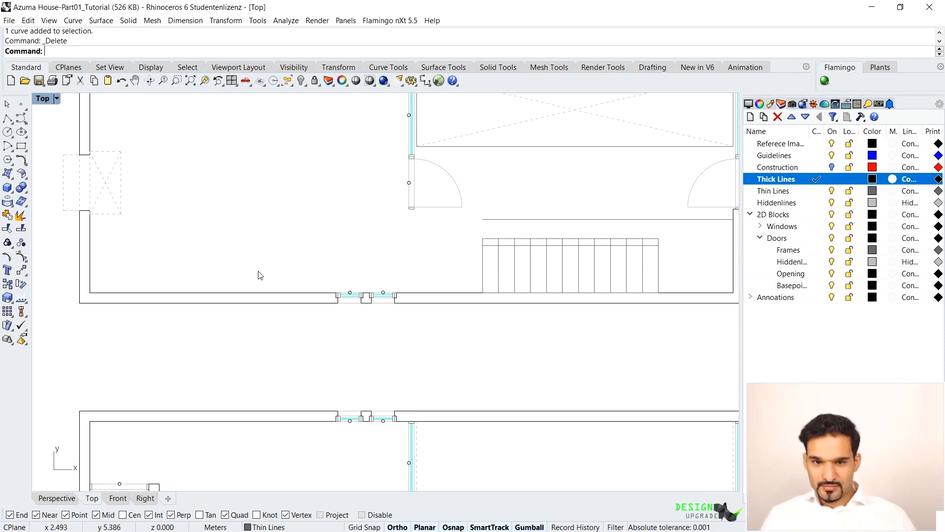
{"action": "scroll", "coordinate": [361, 246], "scroll_direction": "down", "scroll_amount": 3}
{"action": "scroll", "coordinate": [232, 215], "scroll_direction": "up", "scroll_amount": 2}
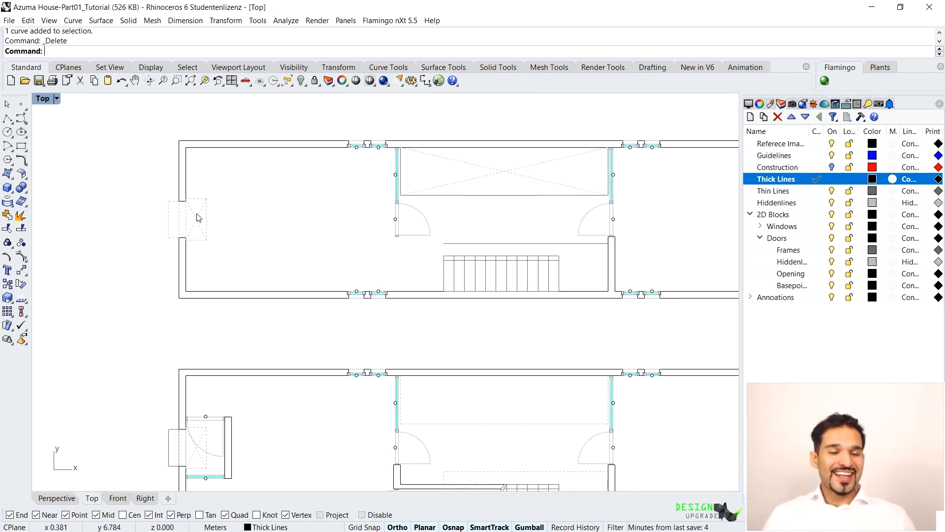
{"action": "scroll", "coordinate": [198, 218], "scroll_direction": "up", "scroll_amount": 5}
{"action": "left_click", "coordinate": [224, 242]}
{"action": "key", "text": "Delete"}
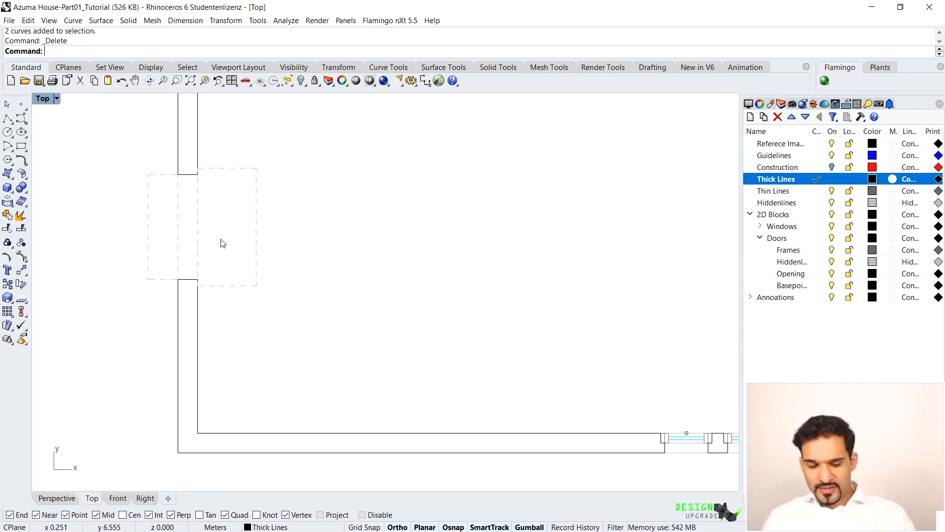
{"action": "key", "text": "ctrl+z"}
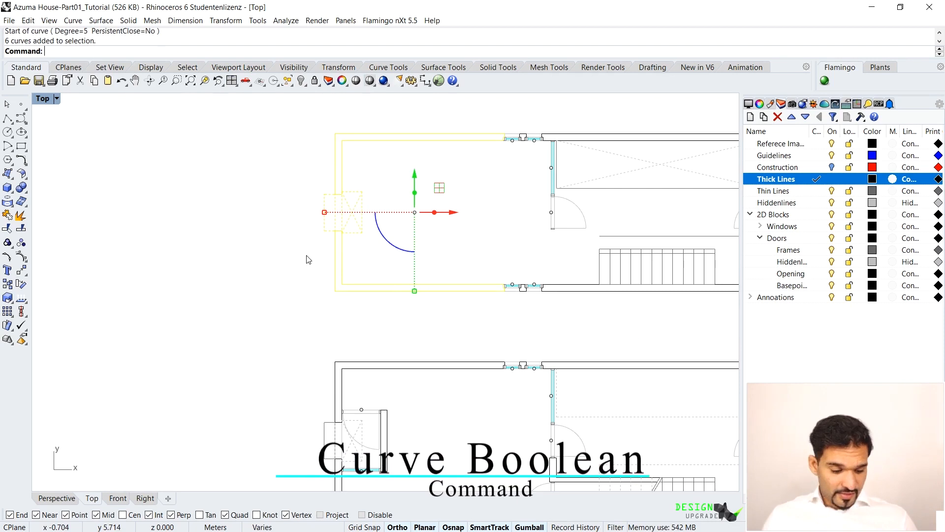
Step: Use CurveBoolean with combined regions to merge the left-end wall pieces and the entrance gap into one continuous wall outline
{"action": "type", "text": "C"}
{"action": "type", "text": "ve"}
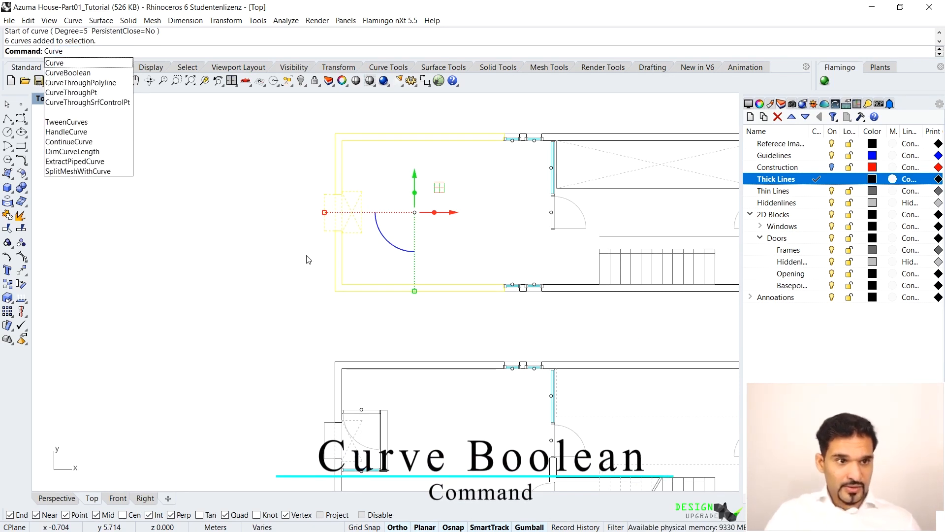
{"action": "left_click", "coordinate": [96, 73]}
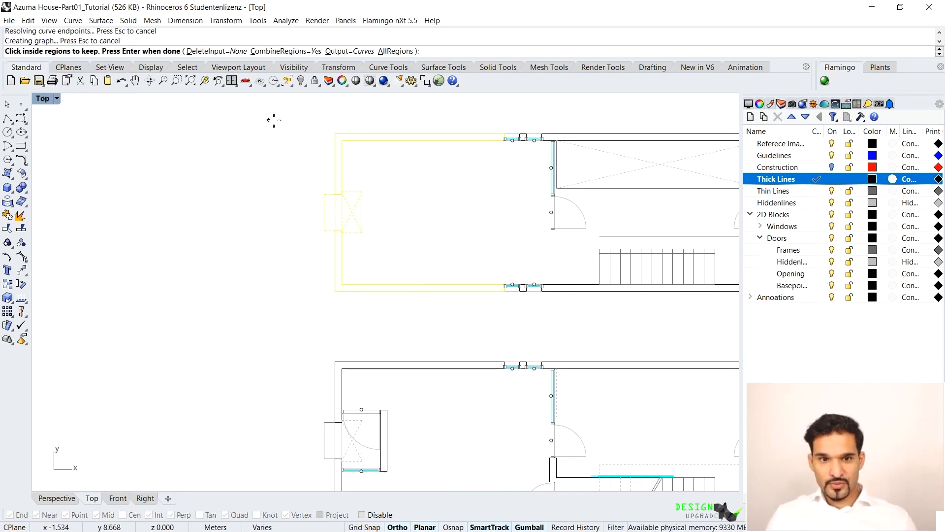
{"action": "scroll", "coordinate": [330, 137], "scroll_direction": "up", "scroll_amount": 5}
{"action": "left_click", "coordinate": [419, 137]}
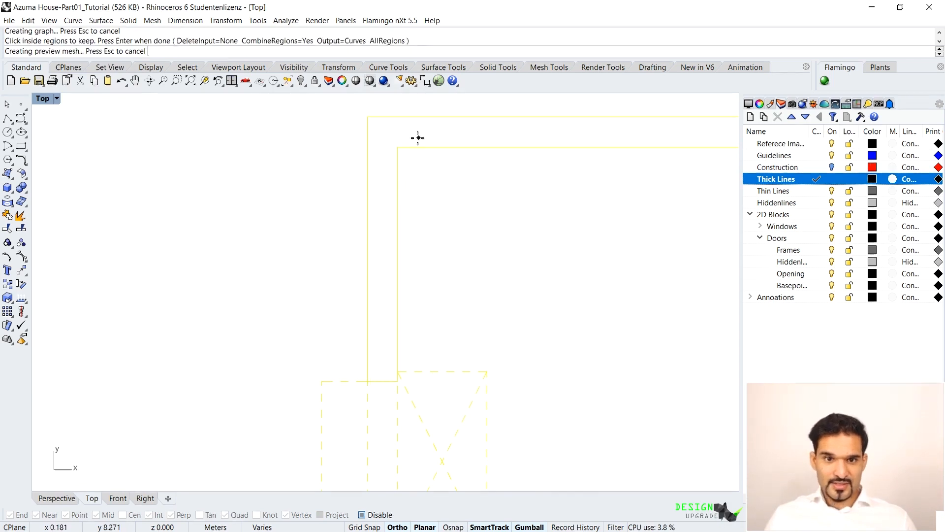
{"action": "scroll", "coordinate": [419, 136], "scroll_direction": "down", "scroll_amount": 8}
{"action": "scroll", "coordinate": [381, 258], "scroll_direction": "up", "scroll_amount": 4}
{"action": "left_click", "coordinate": [412, 249]}
{"action": "left_click", "coordinate": [407, 340]}
{"action": "scroll", "coordinate": [316, 213], "scroll_direction": "down", "scroll_amount": 5}
{"action": "key", "text": "Return"}
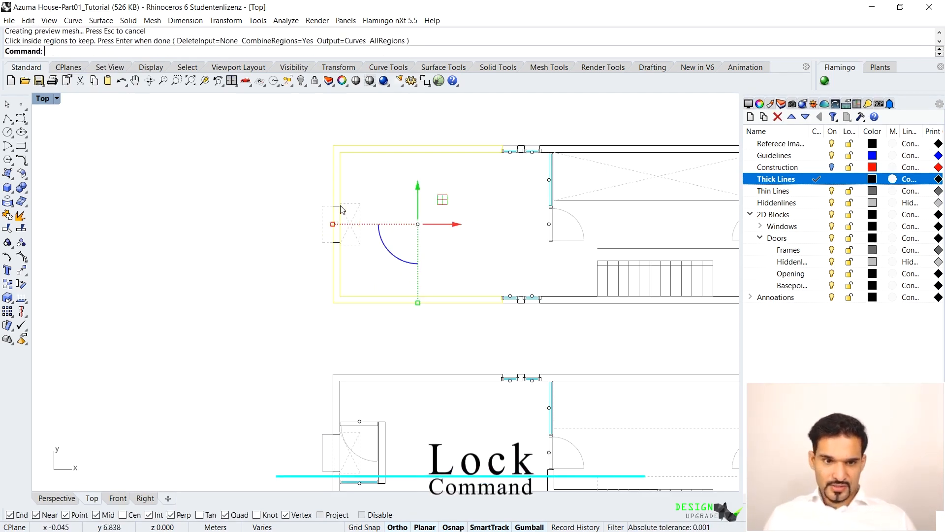
Step: Lock the merged left-end wall outline and delete the old separate wall pieces above and below the entrance
{"action": "type", "text": "Lock"}
{"action": "key", "text": "Return"}
{"action": "left_click_drag", "start_coordinate": [304, 123], "coordinate": [381, 338]}
{"action": "left_click_drag", "start_coordinate": [326, 197], "coordinate": [310, 224]}
{"action": "key", "text": "Delete"}
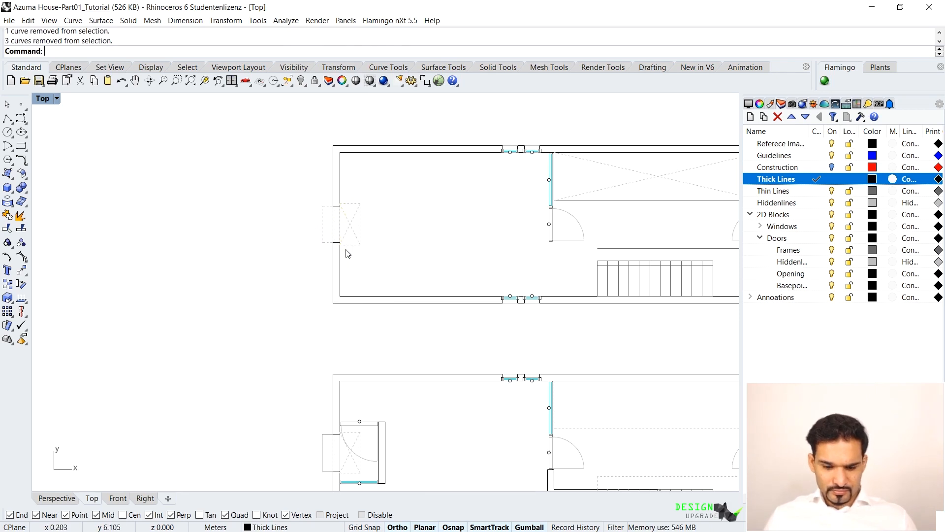
{"action": "scroll", "coordinate": [346, 233], "scroll_direction": "up", "scroll_amount": 3}
{"action": "left_click", "coordinate": [330, 153]}
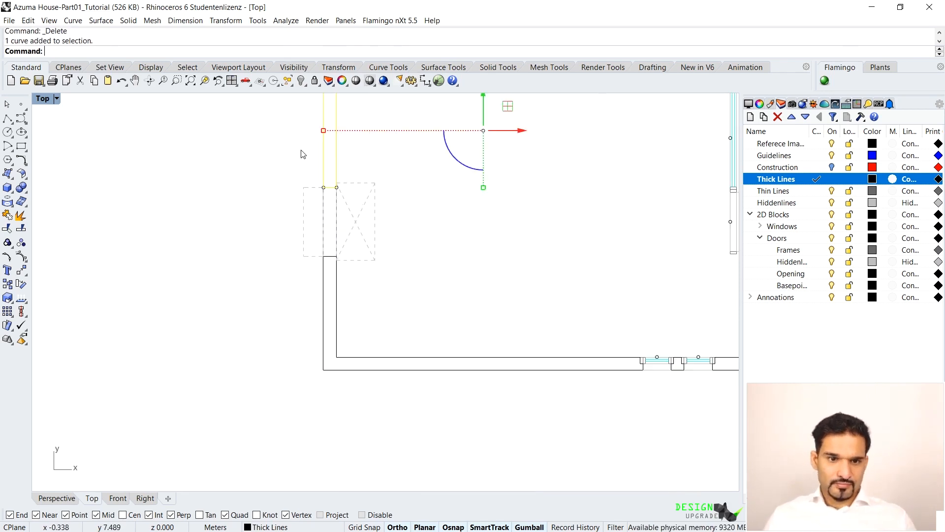
{"action": "key", "text": "Delete"}
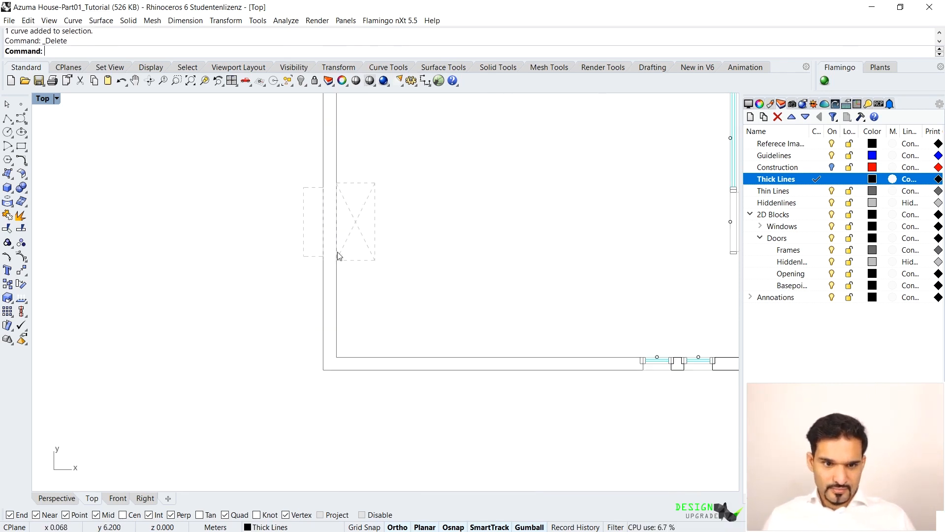
{"action": "left_click", "coordinate": [315, 229]}
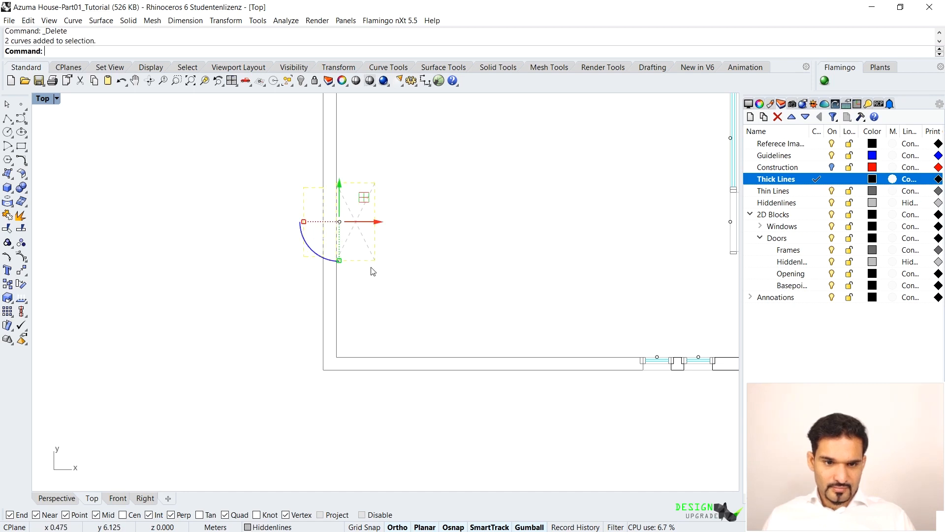
{"action": "key", "text": "Delete"}
{"action": "key", "text": "ctrl+z"}
{"action": "left_click", "coordinate": [367, 185]}
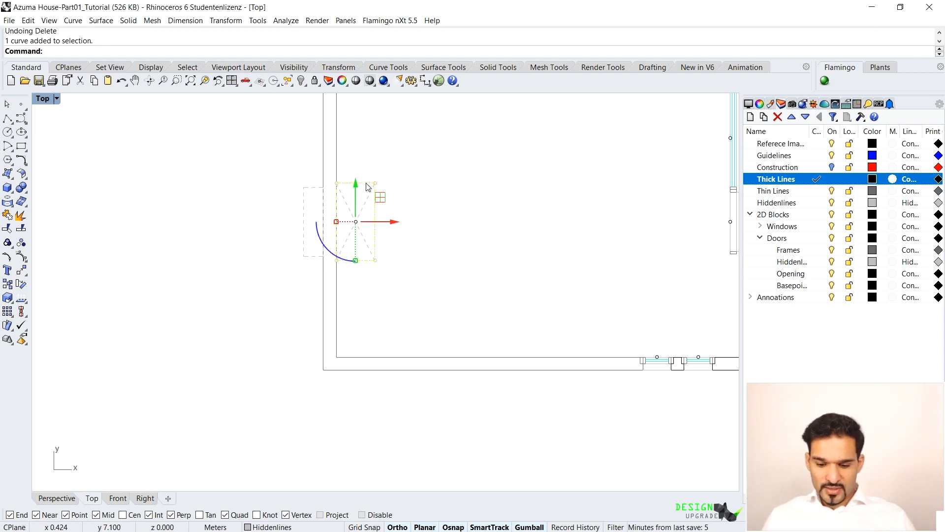
{"action": "key", "text": "Delete"}
{"action": "key", "text": "ctrl+z"}
Step: Explode the two dashed entrance rectangles and delete their vertical segments that lie on the wall faces
{"action": "scroll", "coordinate": [347, 203], "scroll_direction": "up", "scroll_amount": 5}
{"action": "left_click", "coordinate": [353, 161]}
{"action": "left_click", "coordinate": [266, 178], "text": "shift"}
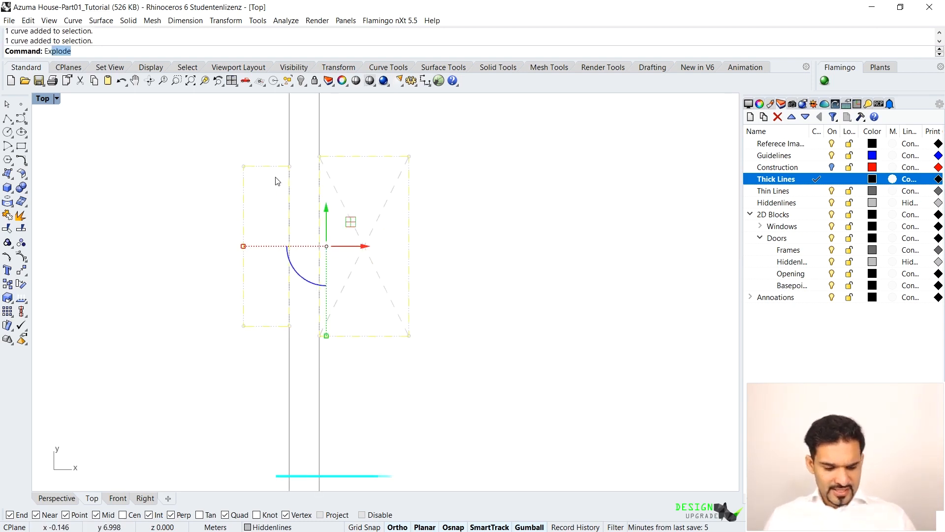
{"action": "key", "text": "Return"}
{"action": "scroll", "coordinate": [278, 177], "scroll_direction": "down", "scroll_amount": 5}
{"action": "left_click", "coordinate": [293, 217]}
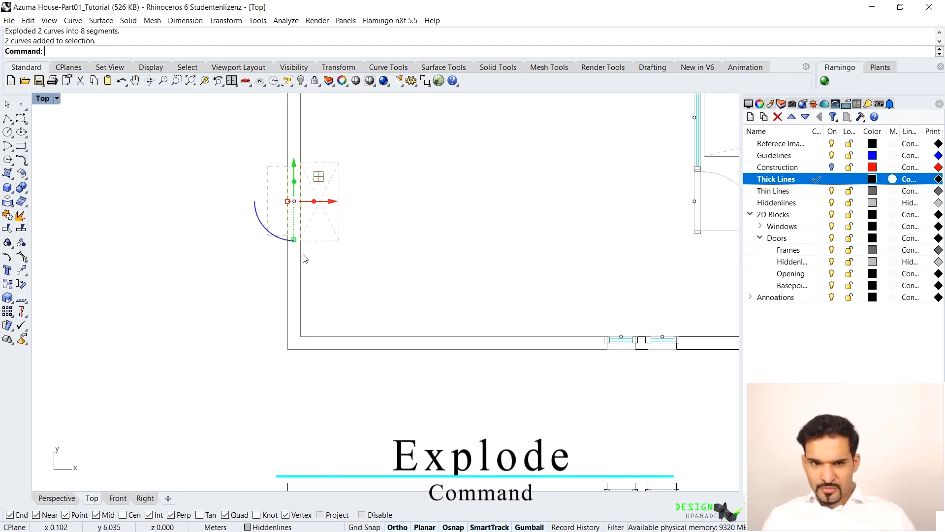
{"action": "key", "text": "Delete"}
Step: Join the inner entrance rectangle's three remaining segments and change the resulting curve to the Thick Lines layer
{"action": "scroll", "coordinate": [315, 187], "scroll_direction": "up", "scroll_amount": 3}
{"action": "left_click", "coordinate": [330, 143]}
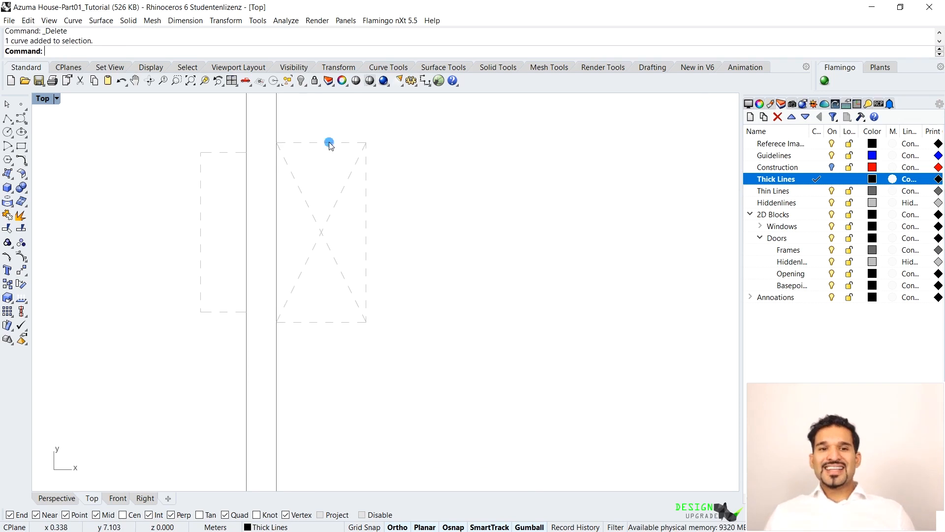
{"action": "left_click", "coordinate": [367, 238]}
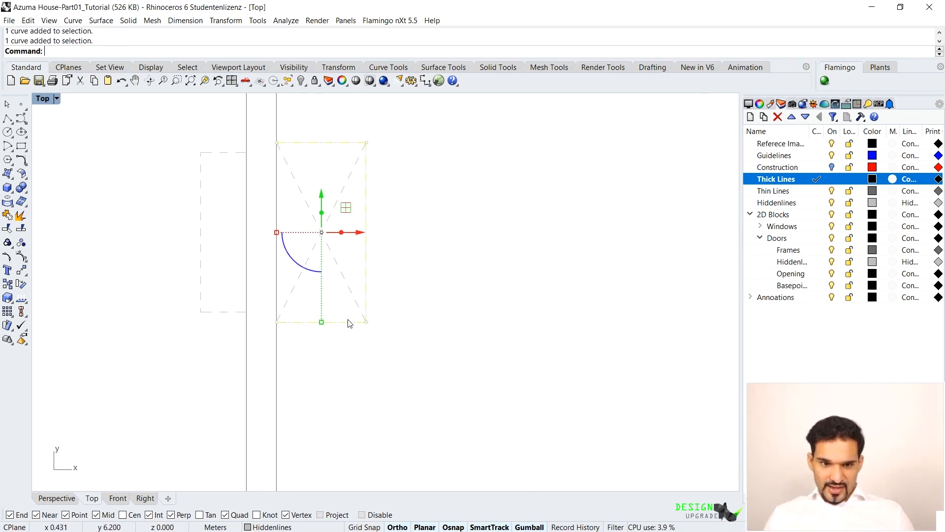
{"action": "key", "text": "Return"}
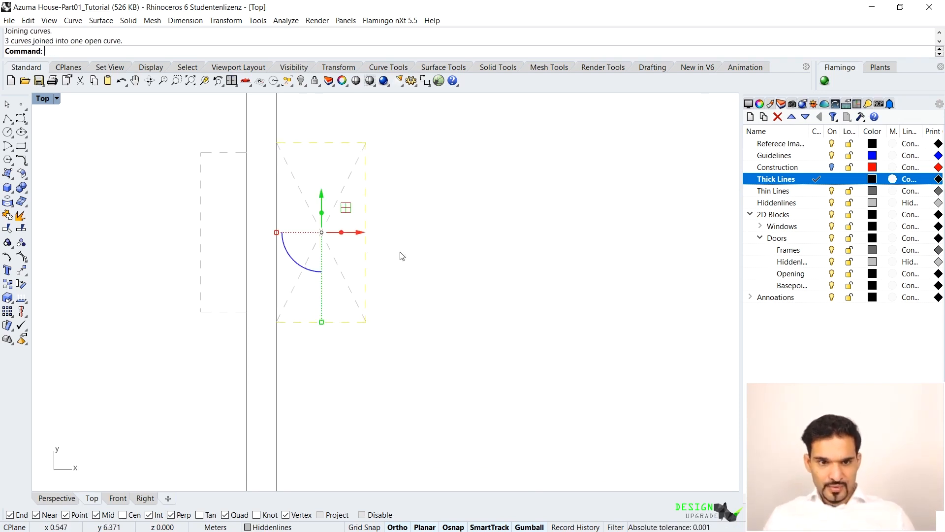
{"action": "right_click", "coordinate": [799, 185]}
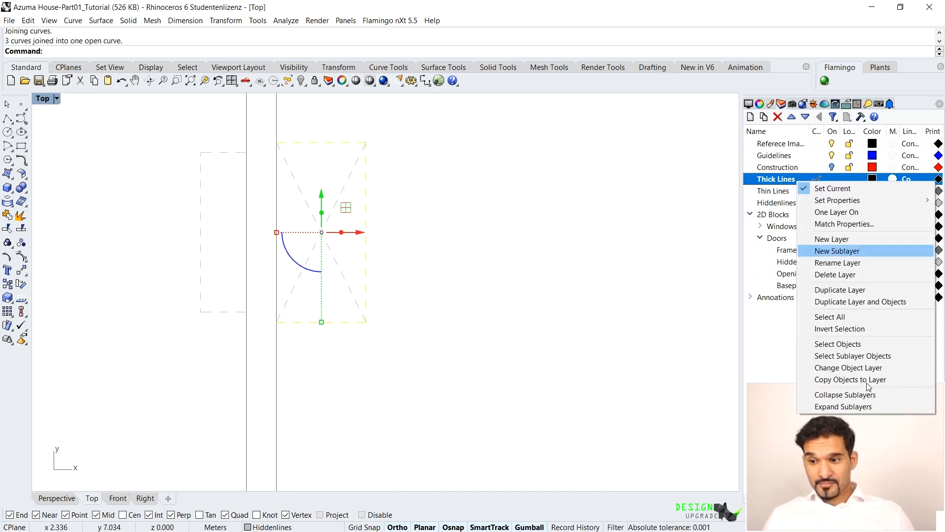
{"action": "left_click", "coordinate": [837, 366]}
Step: Offset the joined three-sided entrance curve outward by 0.15 m
{"action": "type", "text": "offset"}
{"action": "key", "text": "Return"}
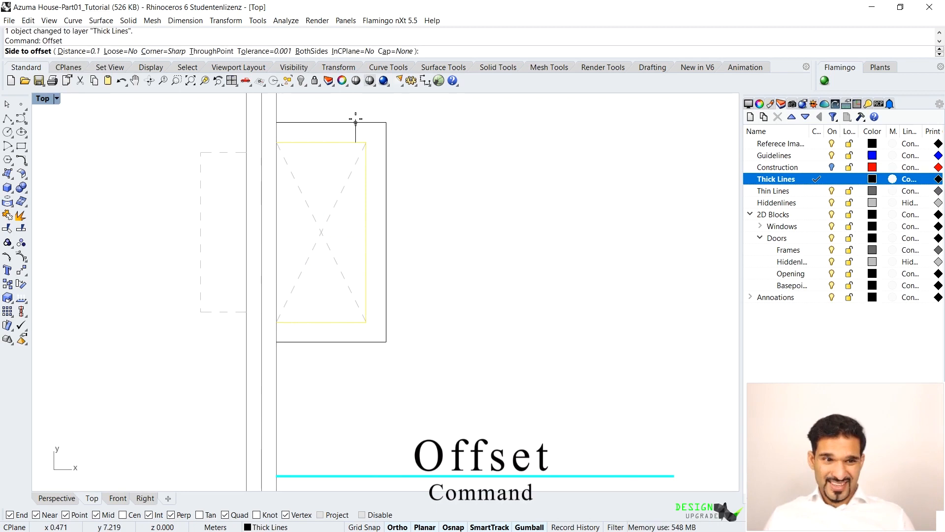
{"action": "left_click", "coordinate": [78, 51]}
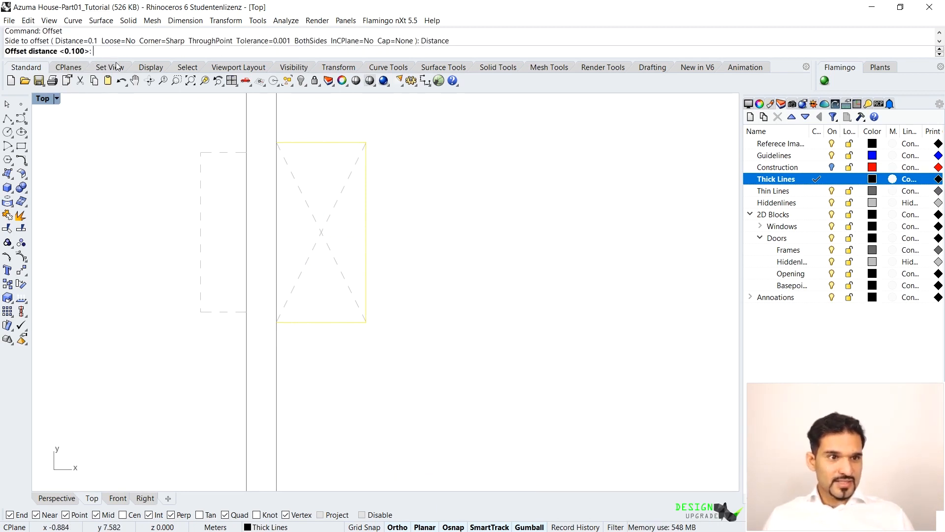
{"action": "type", "text": ".1"}
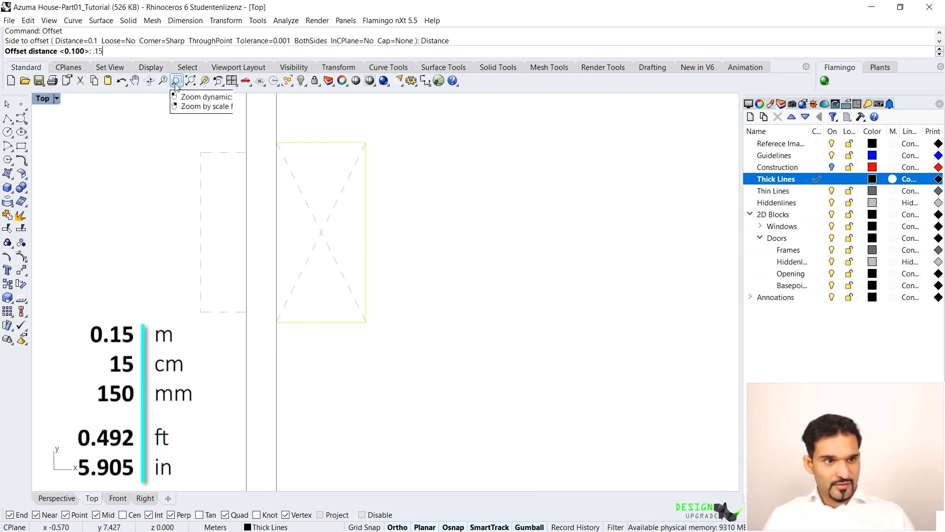
{"action": "type", "text": "5"}
{"action": "key", "text": "Return"}
{"action": "left_click", "coordinate": [380, 142]}
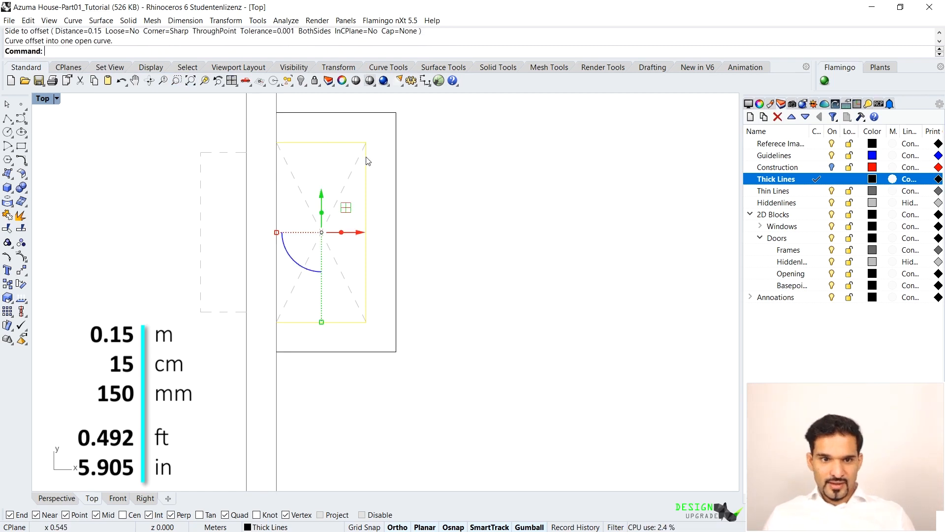
{"action": "scroll", "coordinate": [379, 140], "scroll_direction": "down", "scroll_amount": 3}
{"action": "scroll", "coordinate": [380, 138], "scroll_direction": "up", "scroll_amount": 3}
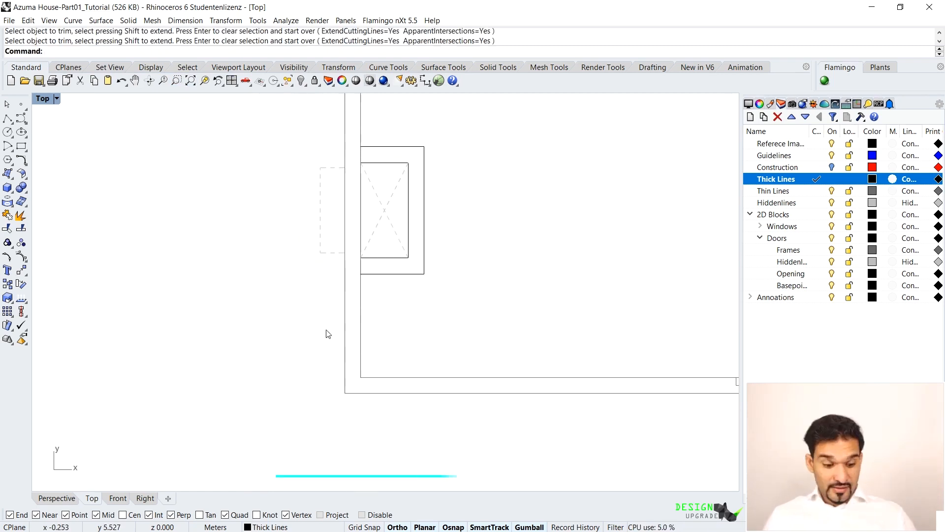
Step: Unlock the left-end wall outline and trim its inner face between the two entrance curves, above and below the void
{"action": "type", "text": "Unlo"}
{"action": "key", "text": "Return"}
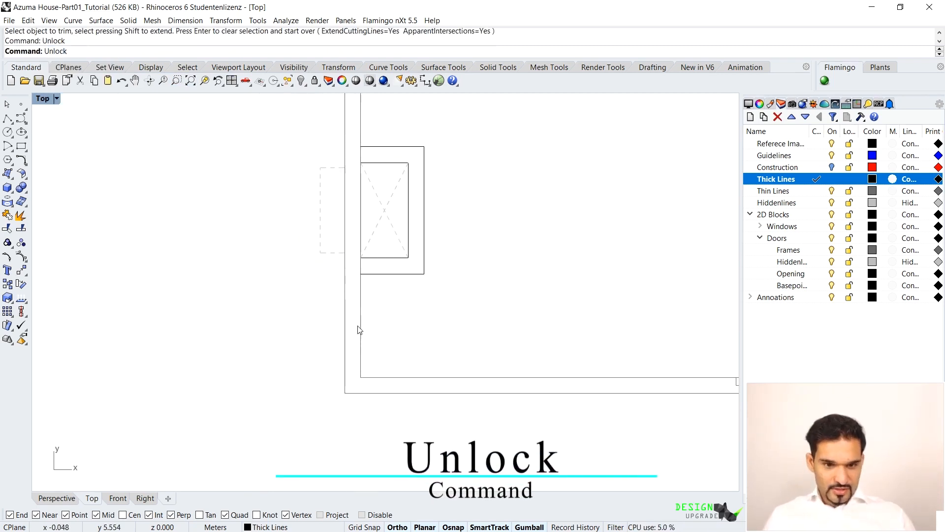
{"action": "left_click_drag", "start_coordinate": [429, 203], "coordinate": [405, 216]}
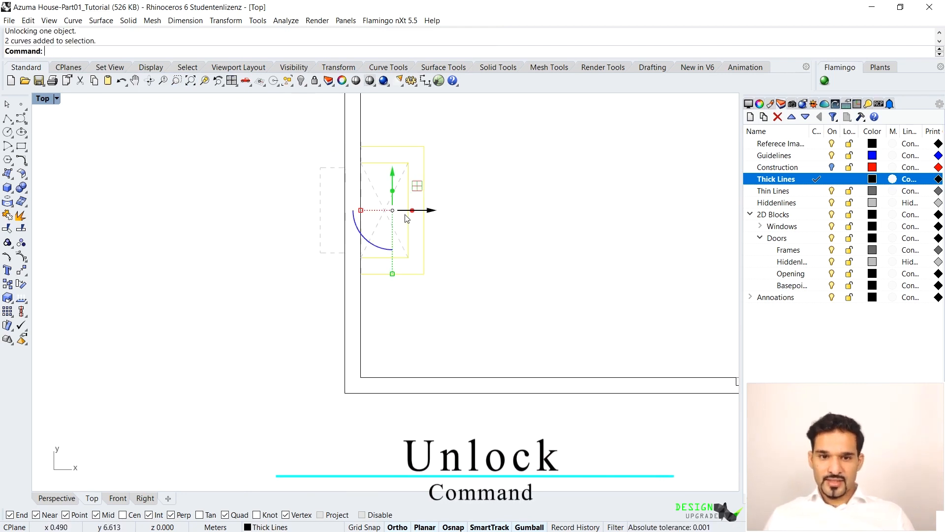
{"action": "type", "text": "Trim"}
{"action": "key", "text": "Return"}
{"action": "scroll", "coordinate": [369, 138], "scroll_direction": "up", "scroll_amount": 8}
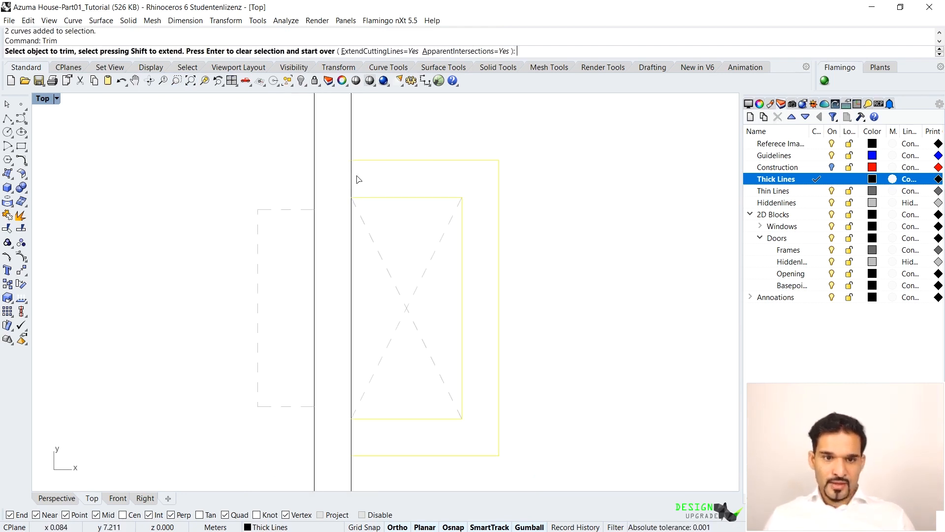
{"action": "left_click_drag", "start_coordinate": [374, 186], "coordinate": [343, 185]}
{"action": "scroll", "coordinate": [375, 159], "scroll_direction": "down", "scroll_amount": 8}
{"action": "scroll", "coordinate": [385, 280], "scroll_direction": "up", "scroll_amount": 6}
{"action": "left_click_drag", "start_coordinate": [373, 274], "coordinate": [356, 279]}
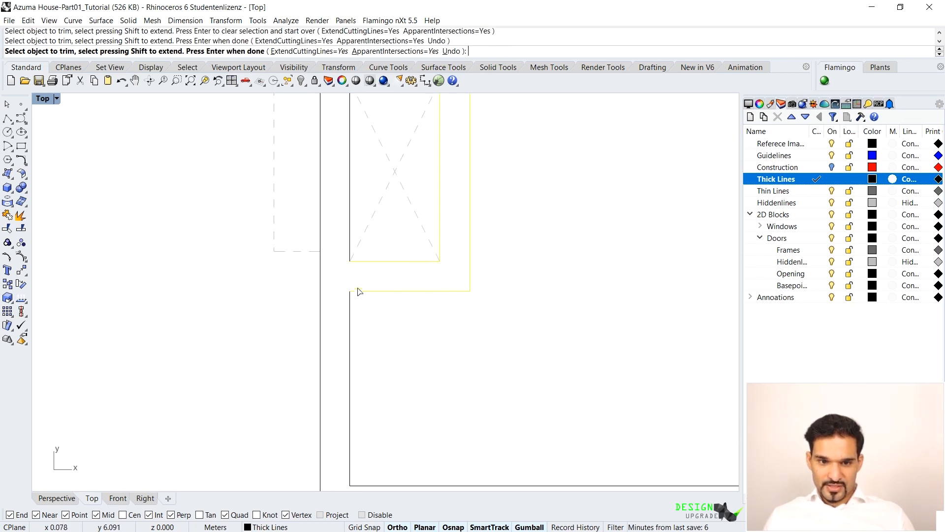
{"action": "key", "text": "Return"}
Step: Join the trimmed wall outline, the two entrance curves and the remaining inner wall segment into closed curves
{"action": "left_click_drag", "start_coordinate": [415, 351], "coordinate": [278, 412], "text": "shift"}
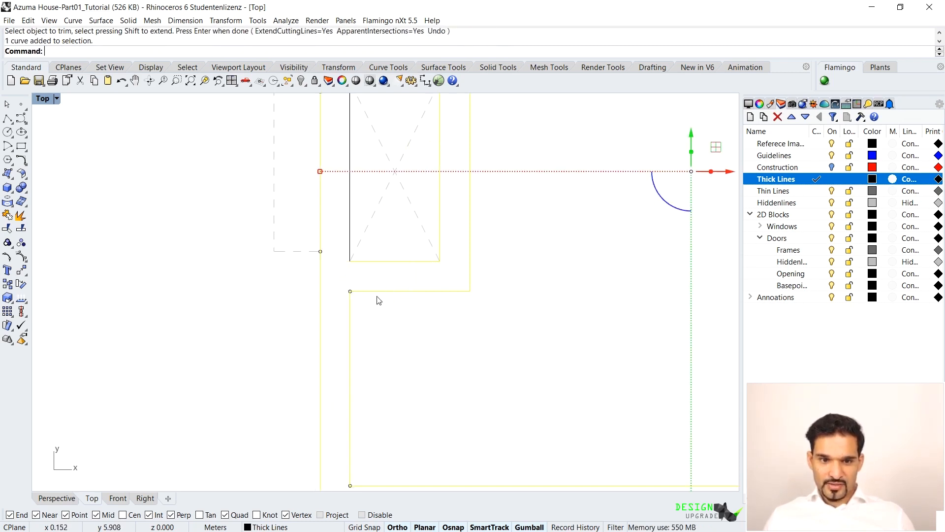
{"action": "left_click", "coordinate": [350, 193], "text": "shift"}
{"action": "scroll", "coordinate": [351, 264], "scroll_direction": "down", "scroll_amount": 4}
{"action": "type", "text": "join"}
{"action": "key", "text": "Return"}
{"action": "scroll", "coordinate": [385, 209], "scroll_direction": "up", "scroll_amount": 6}
{"action": "scroll", "coordinate": [237, 162], "scroll_direction": "up", "scroll_amount": 8}
{"action": "scroll", "coordinate": [325, 188], "scroll_direction": "down", "scroll_amount": 18}
{"action": "scroll", "coordinate": [335, 180], "scroll_direction": "up", "scroll_amount": 4}
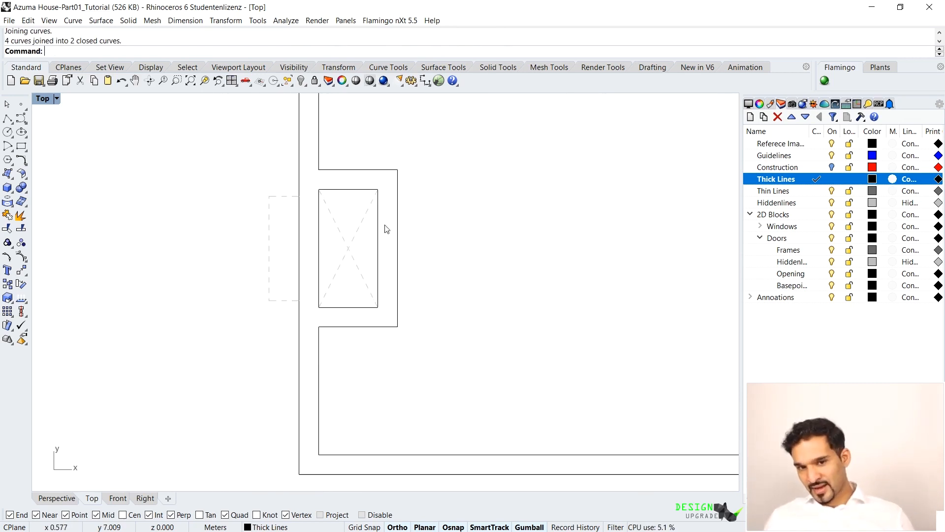
{"action": "scroll", "coordinate": [340, 278], "scroll_direction": "down", "scroll_amount": 2}
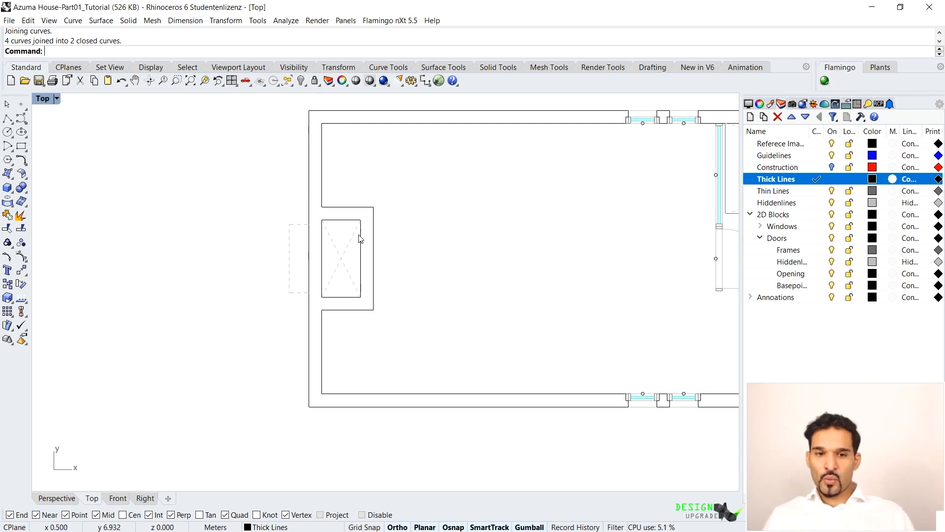
{"action": "scroll", "coordinate": [445, 200], "scroll_direction": "down", "scroll_amount": 3}
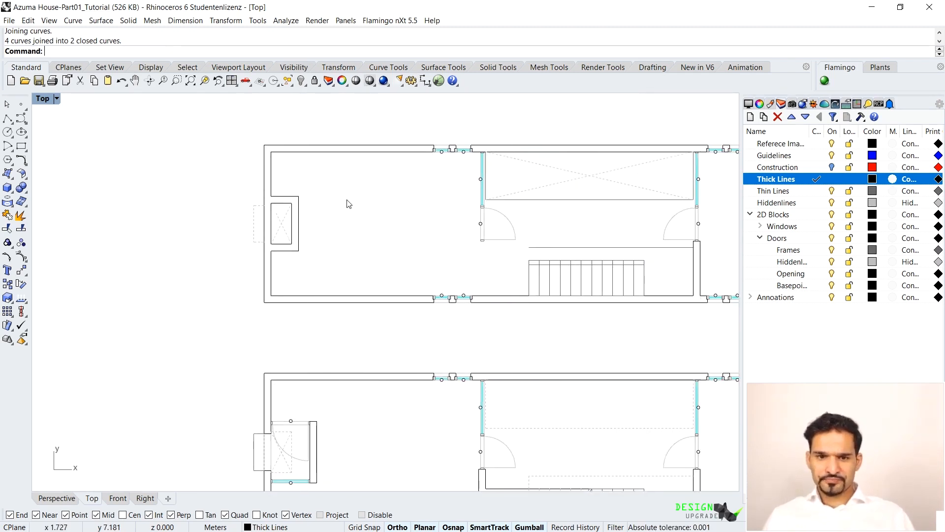
Step: On the Thin Lines layer, draw vertical lines from both outer corners of the entrance void to the long walls' inner faces
{"action": "scroll", "coordinate": [261, 213], "scroll_direction": "up", "scroll_amount": 2}
{"action": "double_click", "coordinate": [801, 192]}
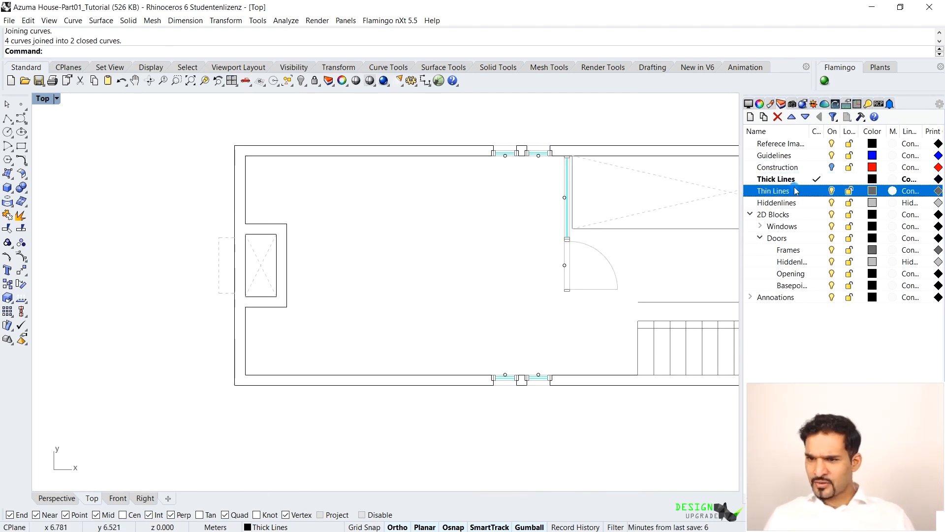
{"action": "key", "text": "Return"}
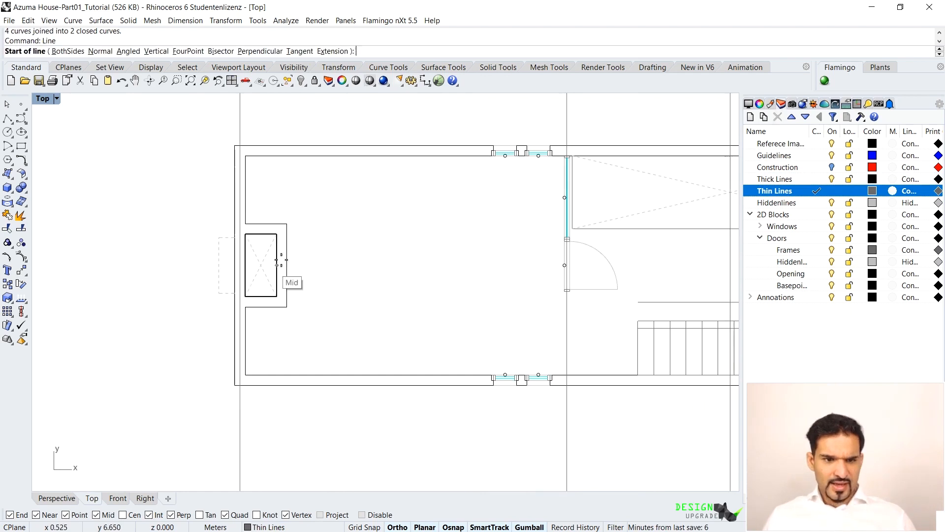
{"action": "left_click", "coordinate": [287, 223]}
{"action": "left_click", "coordinate": [290, 157]}
{"action": "key", "text": "Return"}
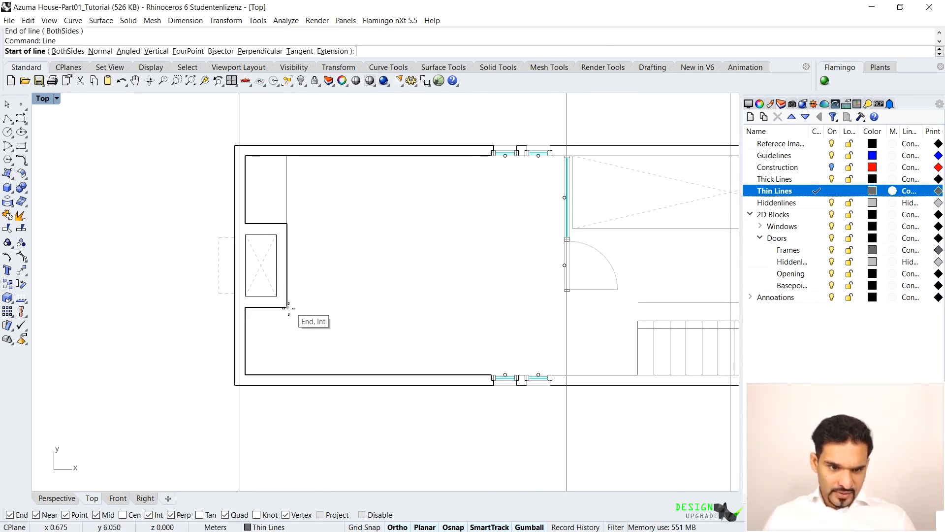
{"action": "left_click", "coordinate": [288, 308]}
{"action": "left_click", "coordinate": [289, 370]}
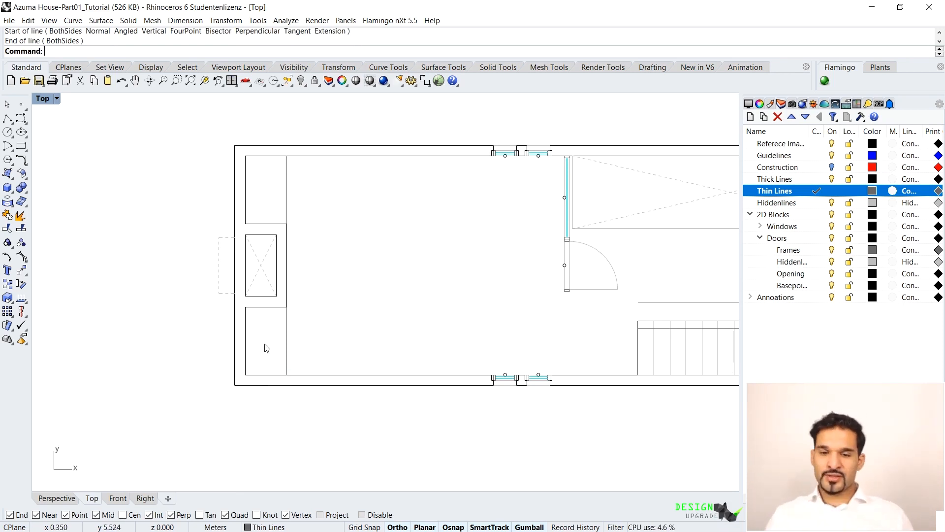
Step: Delete the door block in the right-hand partition of the upper floor plan
{"action": "scroll", "coordinate": [318, 241], "scroll_direction": "down", "scroll_amount": 6}
{"action": "right_click_drag", "start_coordinate": [480, 269], "coordinate": [337, 254]}
{"action": "right_click_drag", "start_coordinate": [512, 280], "coordinate": [552, 273]}
{"action": "scroll", "coordinate": [640, 229], "scroll_direction": "up", "scroll_amount": 5}
{"action": "scroll", "coordinate": [548, 200], "scroll_direction": "down", "scroll_amount": 3}
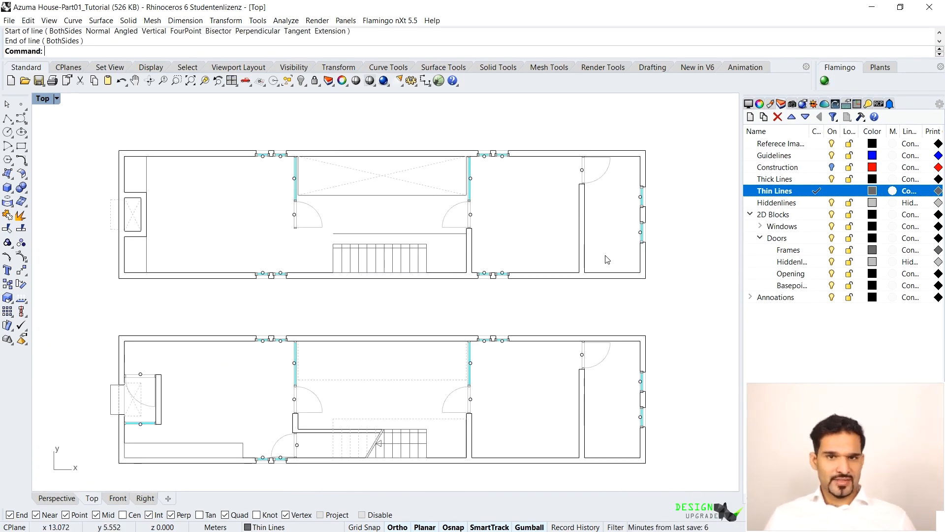
{"action": "left_click", "coordinate": [584, 173]}
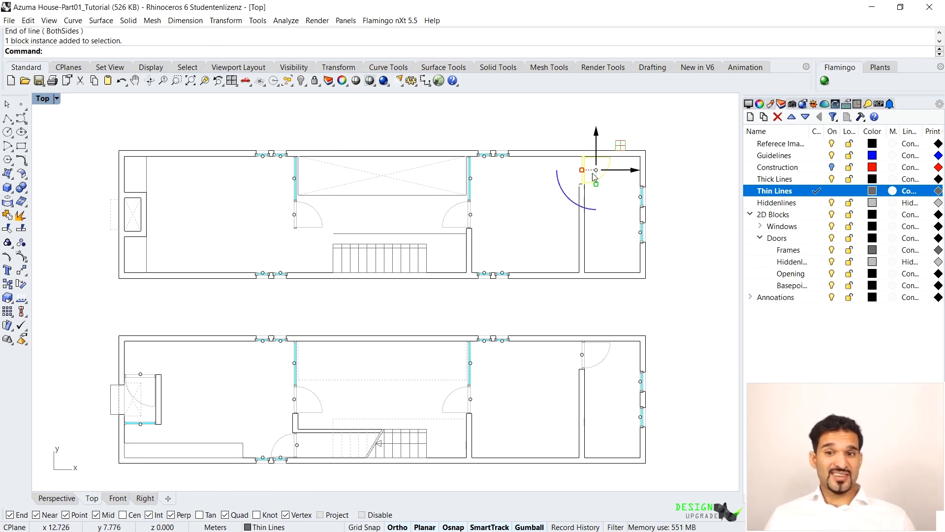
{"action": "key", "text": "Delete"}
Step: Compare with the Second Floor Plan reference and delete the two right-end windows and the wall piece between them in the upper plan
{"action": "scroll", "coordinate": [547, 223], "scroll_direction": "down", "scroll_amount": 3}
{"action": "scroll", "coordinate": [517, 204], "scroll_direction": "up", "scroll_amount": 5}
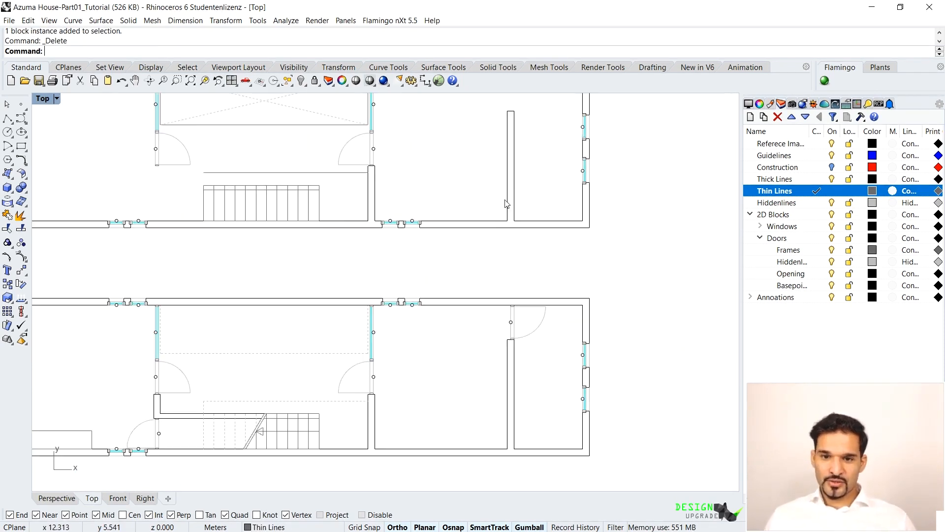
{"action": "scroll", "coordinate": [528, 195], "scroll_direction": "down", "scroll_amount": 6}
{"action": "scroll", "coordinate": [601, 197], "scroll_direction": "up", "scroll_amount": 6}
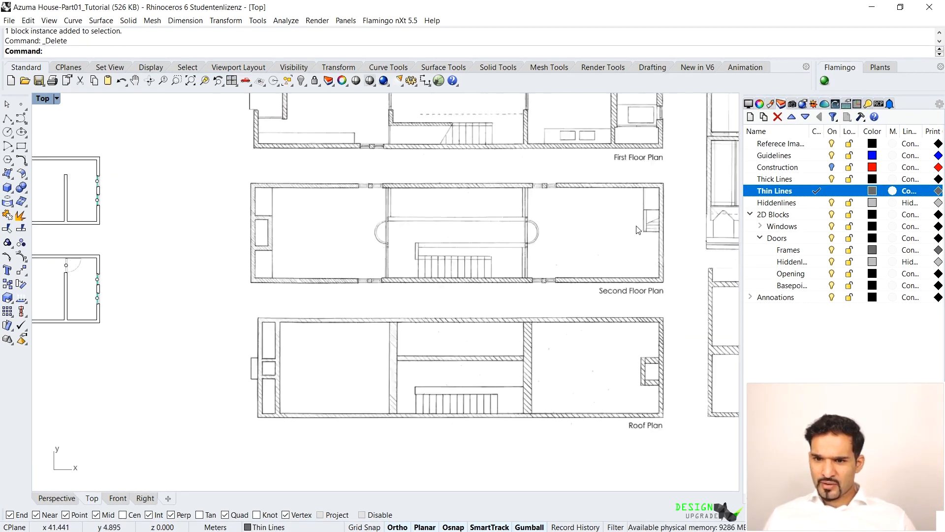
{"action": "scroll", "coordinate": [693, 241], "scroll_direction": "down", "scroll_amount": 4}
{"action": "scroll", "coordinate": [382, 169], "scroll_direction": "up", "scroll_amount": 8}
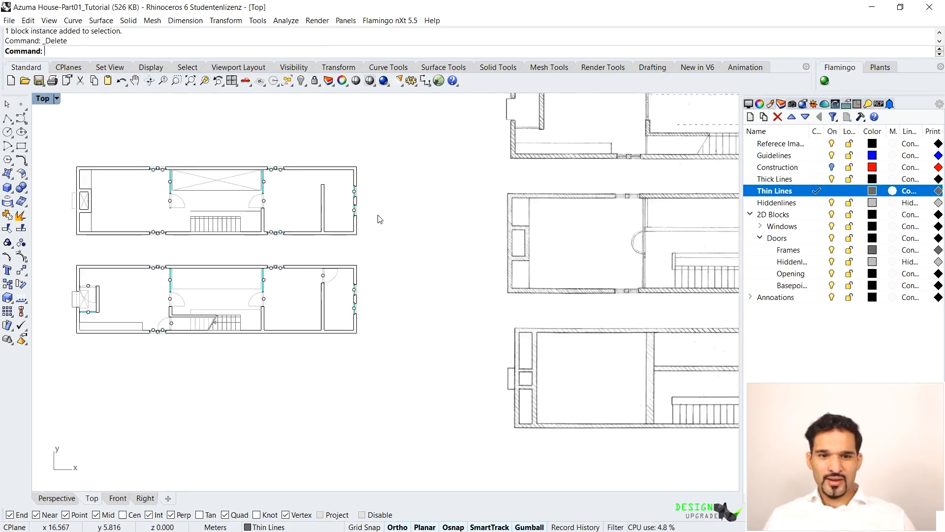
{"action": "left_click_drag", "start_coordinate": [422, 131], "coordinate": [487, 239]}
{"action": "key", "text": "Delete"}
Step: Draw a Thick Lines segment across the right-hand partition's base, then trim the partition away and join the segment to the wall outline
{"action": "right_click_drag", "start_coordinate": [369, 281], "coordinate": [424, 268]}
{"action": "scroll", "coordinate": [429, 266], "scroll_direction": "up", "scroll_amount": 3}
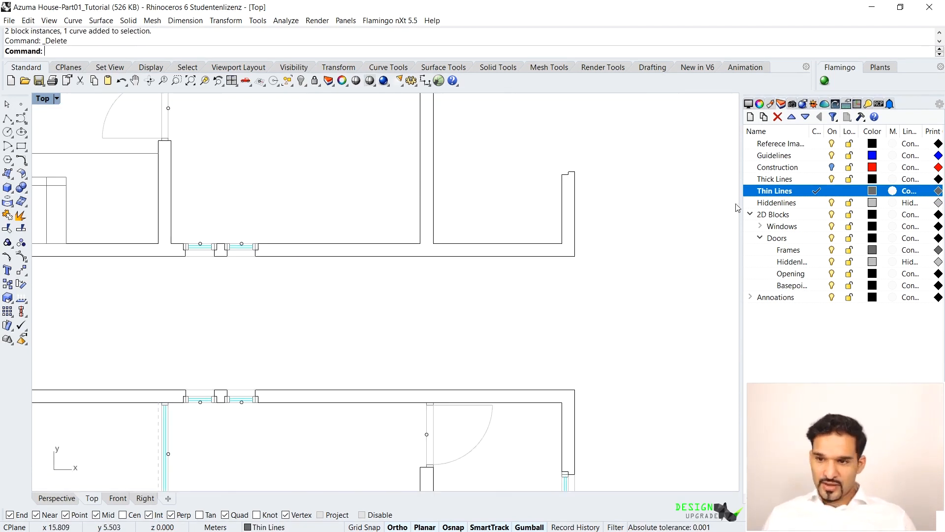
{"action": "double_click", "coordinate": [777, 180]}
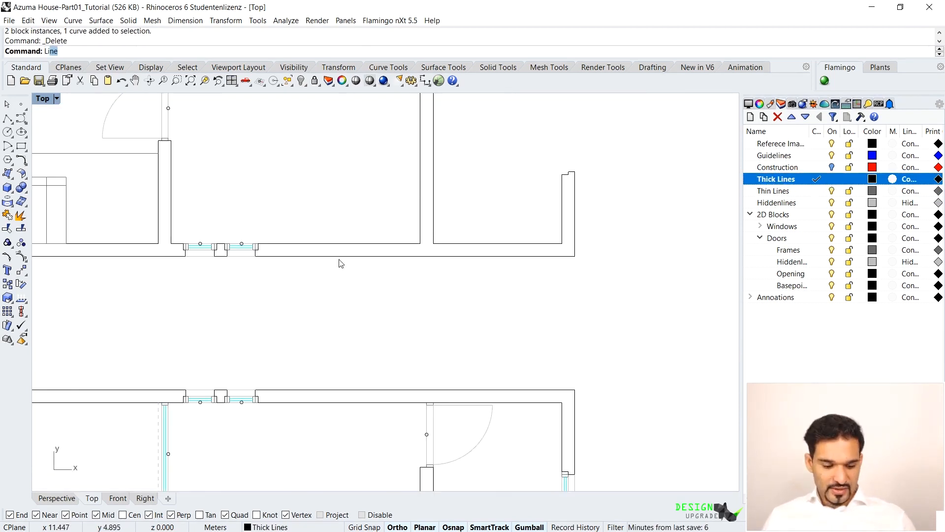
{"action": "type", "text": "L"}
{"action": "key", "text": "Return"}
{"action": "left_click", "coordinate": [420, 244]}
{"action": "left_click", "coordinate": [433, 243]}
{"action": "type", "text": "Tr"}
{"action": "key", "text": "Return"}
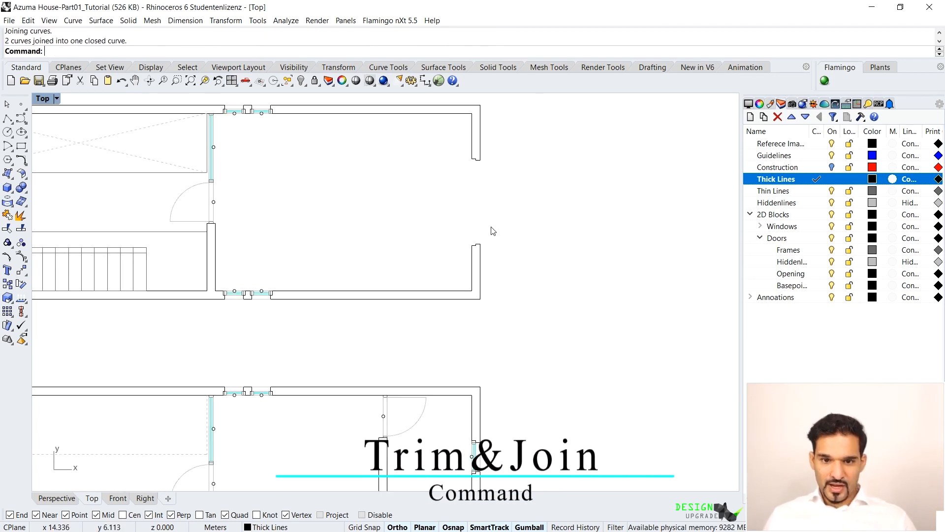
Step: Close the former window gap in the right-end wall with two vertical lines along its outer and inner faces
{"action": "scroll", "coordinate": [479, 258], "scroll_direction": "up", "scroll_amount": 3}
{"action": "type", "text": "Lin"}
{"action": "key", "text": "Return"}
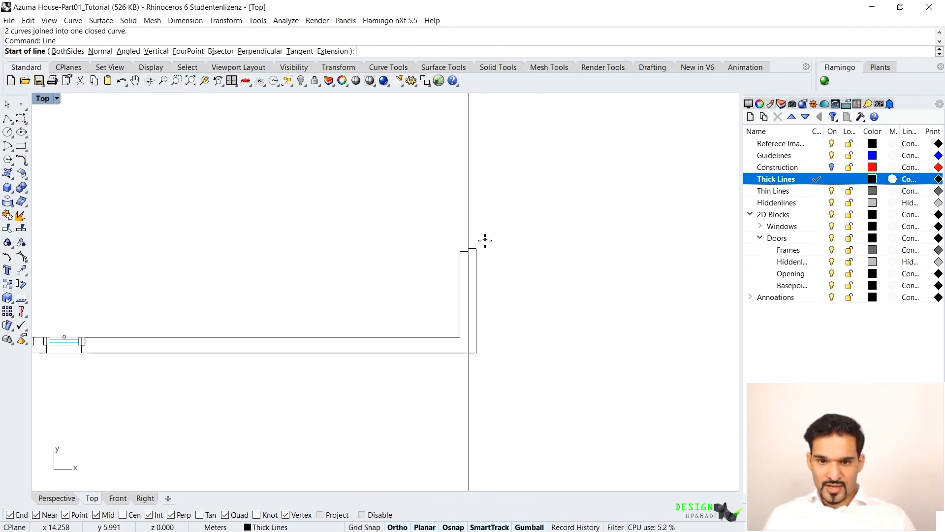
{"action": "left_click", "coordinate": [479, 244]}
{"action": "scroll", "coordinate": [478, 204], "scroll_direction": "up", "scroll_amount": 1}
{"action": "left_click", "coordinate": [479, 154]}
{"action": "right_click", "coordinate": [479, 152]}
{"action": "left_click", "coordinate": [468, 147]}
{"action": "left_click", "coordinate": [469, 255]}
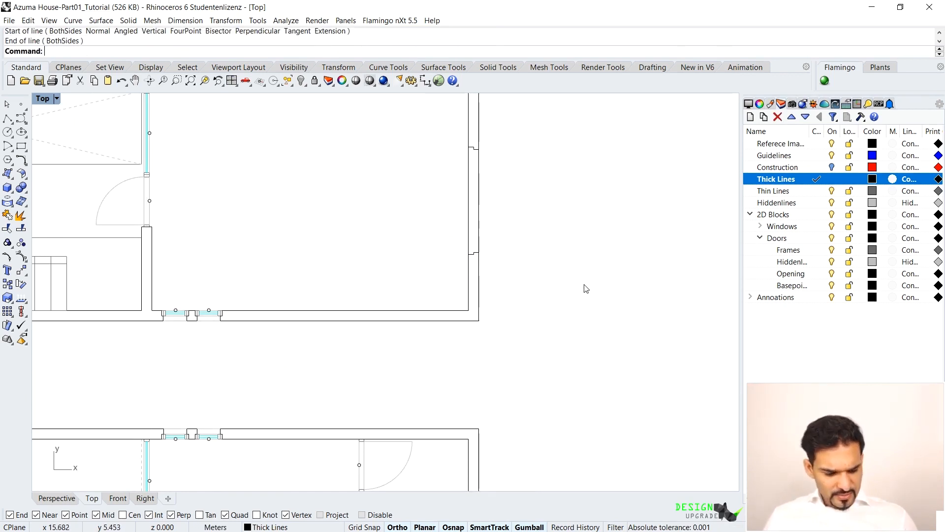
Step: Merge the right-end wall pieces and gap regions into one closed outline with CurveBoolean, keeping the input curves
{"action": "type", "text": "curbe"}
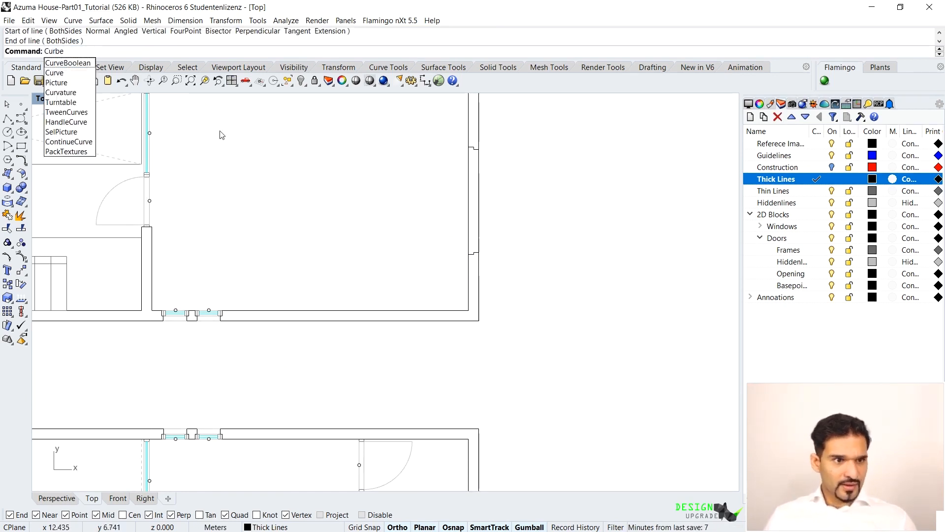
{"action": "key", "text": "Return"}
{"action": "scroll", "coordinate": [541, 231], "scroll_direction": "down", "scroll_amount": 5}
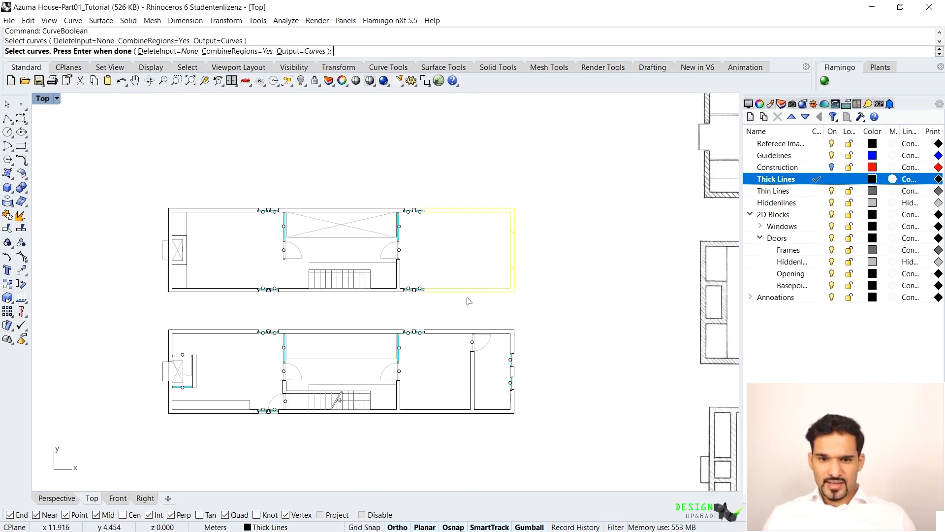
{"action": "scroll", "coordinate": [472, 256], "scroll_direction": "up", "scroll_amount": 5}
{"action": "key", "text": "Return"}
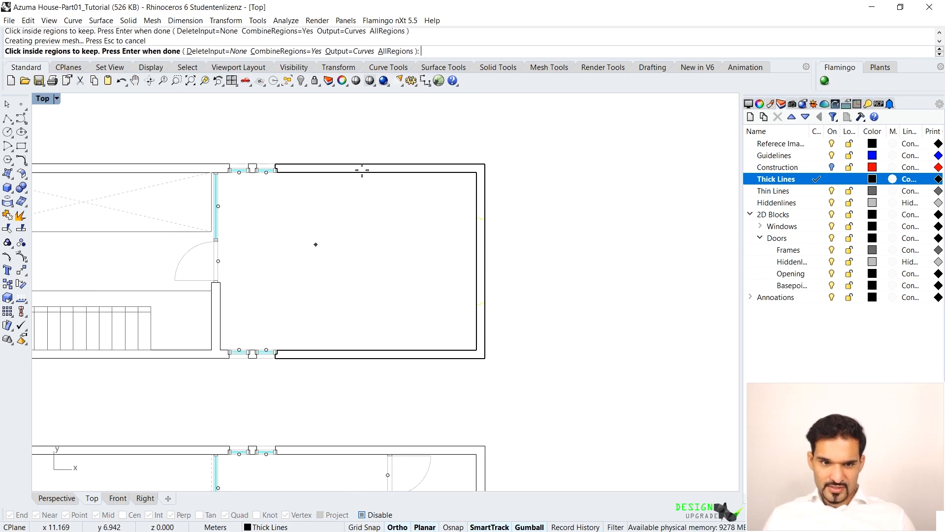
{"action": "left_click", "coordinate": [445, 228]}
{"action": "key", "text": "Return"}
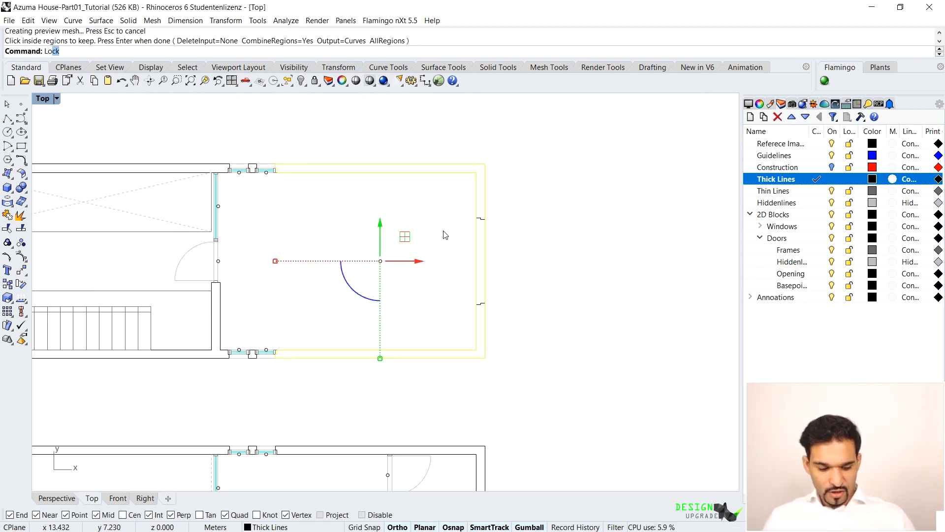
Step: Lock the merged right-end wall outline, delete the old wall pieces and gap lines, and unlock the outline again
{"action": "key", "text": "Return"}
{"action": "left_click_drag", "start_coordinate": [549, 129], "coordinate": [412, 408]}
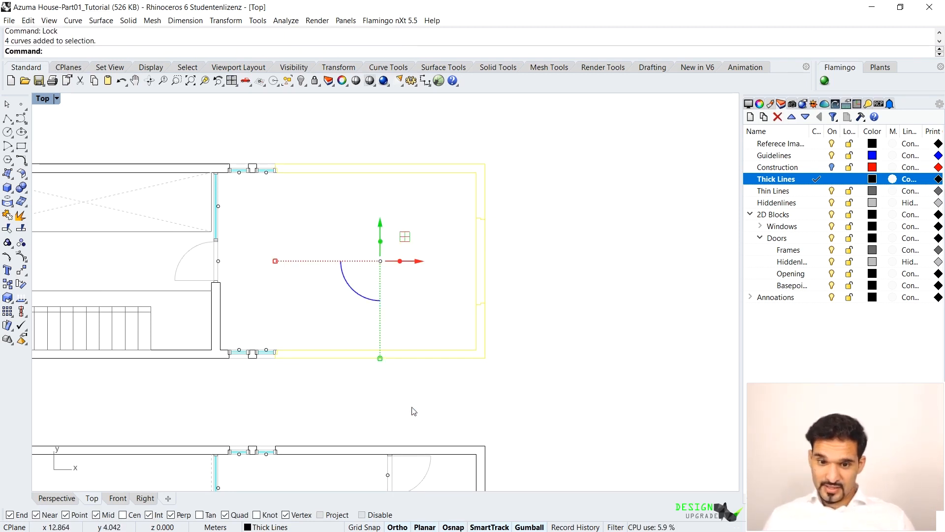
{"action": "key", "text": "Delete"}
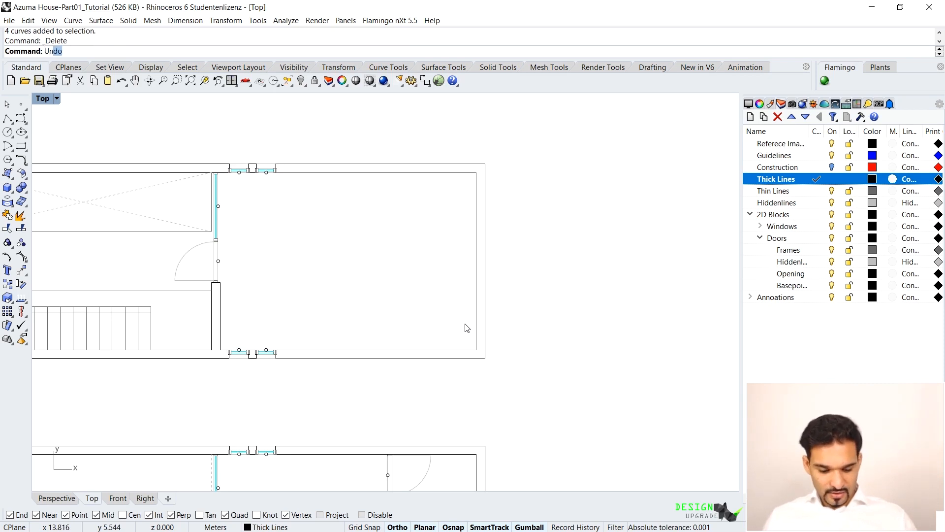
{"action": "key", "text": "Return"}
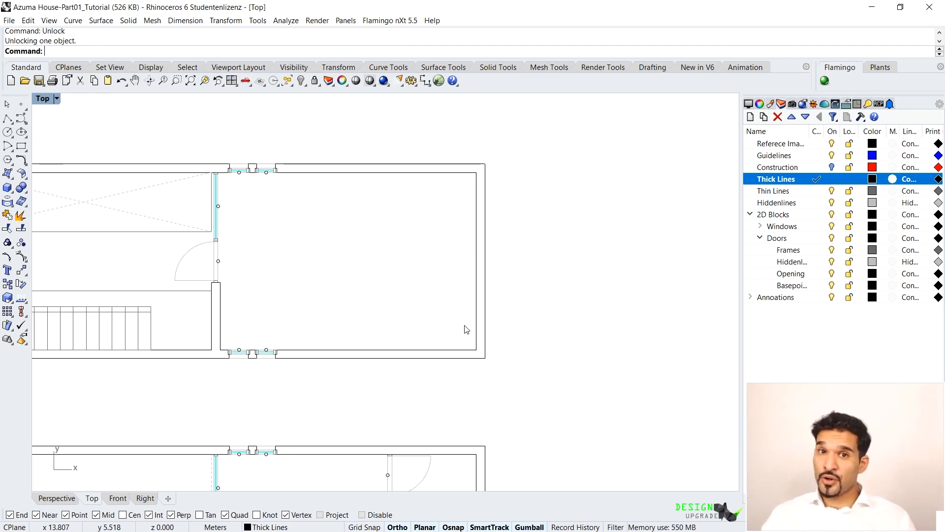
Step: Draw a line across the base of the short wall beside the stairs and trim that wall away from the upper plan
{"action": "scroll", "coordinate": [469, 338], "scroll_direction": "down", "scroll_amount": 3}
{"action": "scroll", "coordinate": [268, 312], "scroll_direction": "up", "scroll_amount": 5}
{"action": "scroll", "coordinate": [309, 297], "scroll_direction": "up", "scroll_amount": 4}
{"action": "right_click_drag", "start_coordinate": [568, 300], "coordinate": [421, 294]}
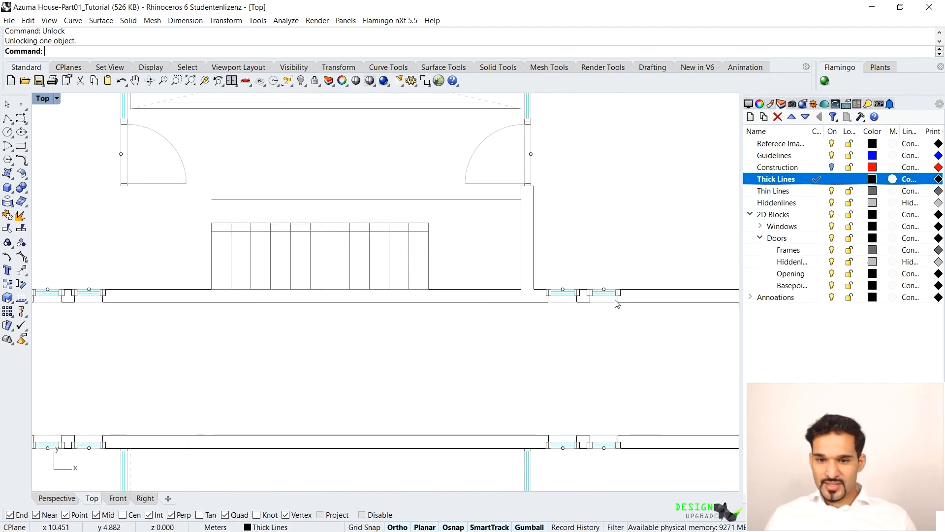
{"action": "scroll", "coordinate": [515, 278], "scroll_direction": "up", "scroll_amount": 6}
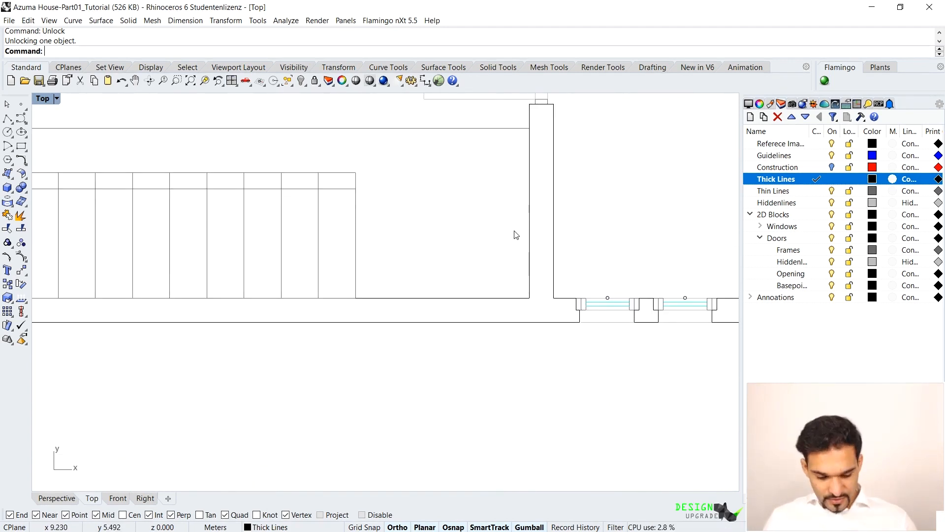
{"action": "key", "text": "Return"}
{"action": "left_click", "coordinate": [529, 298]}
{"action": "left_click", "coordinate": [554, 298]}
{"action": "left_click", "coordinate": [544, 298]}
{"action": "type", "text": "Trim"}
{"action": "key", "text": "Return"}
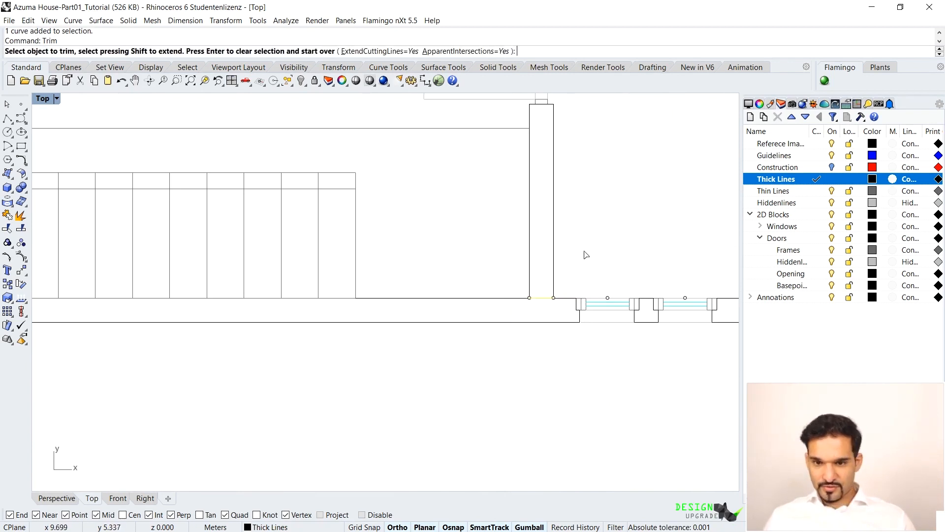
{"action": "left_click", "coordinate": [553, 261]}
{"action": "left_click", "coordinate": [516, 333]}
Step: Join the new base segment to the lower wall outline beside the stairs and save the file
{"action": "left_click_drag", "start_coordinate": [515, 331], "coordinate": [508, 342]}
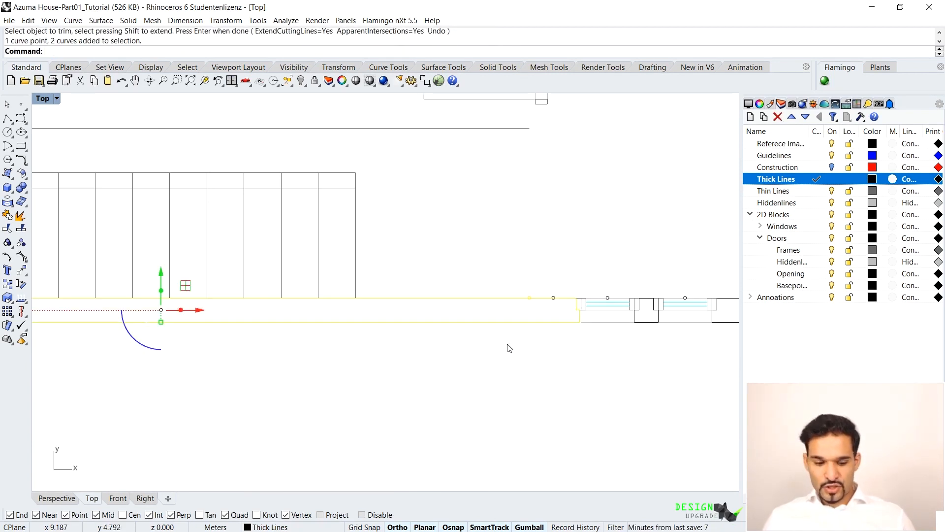
{"action": "key", "text": "Return"}
{"action": "scroll", "coordinate": [509, 309], "scroll_direction": "down", "scroll_amount": 6}
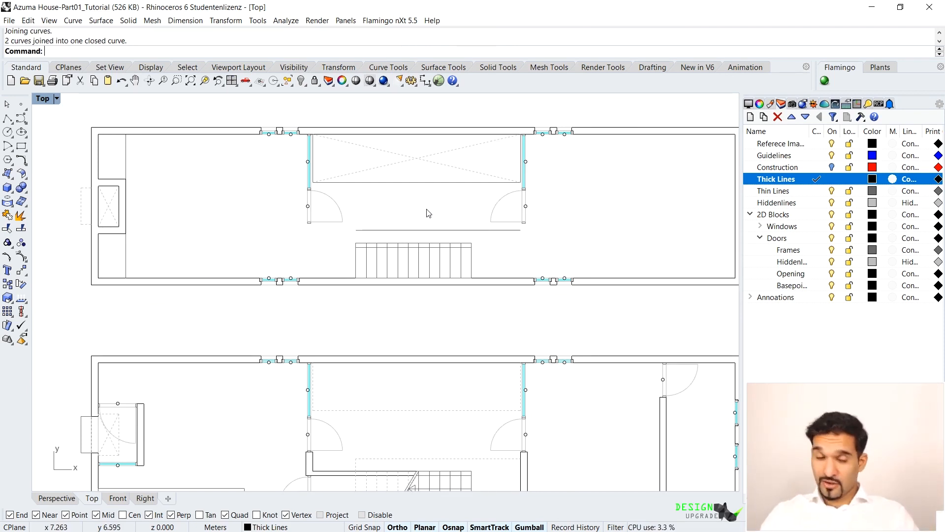
{"action": "key", "text": "ctrl+s"}
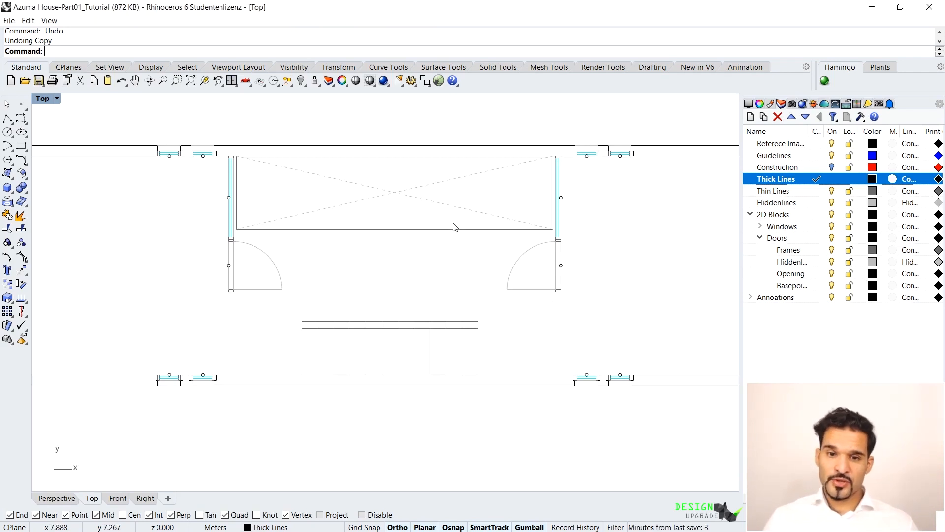
Step: Make Thin Lines the current layer and draw a rectangular strip along the void's lower edge between the two window frames
{"action": "key", "text": "Return"}
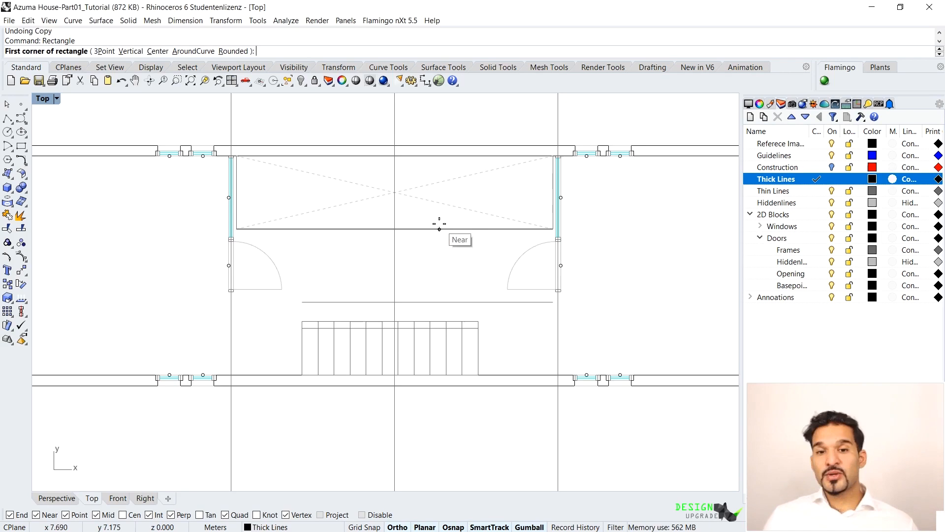
{"action": "double_click", "coordinate": [783, 191]}
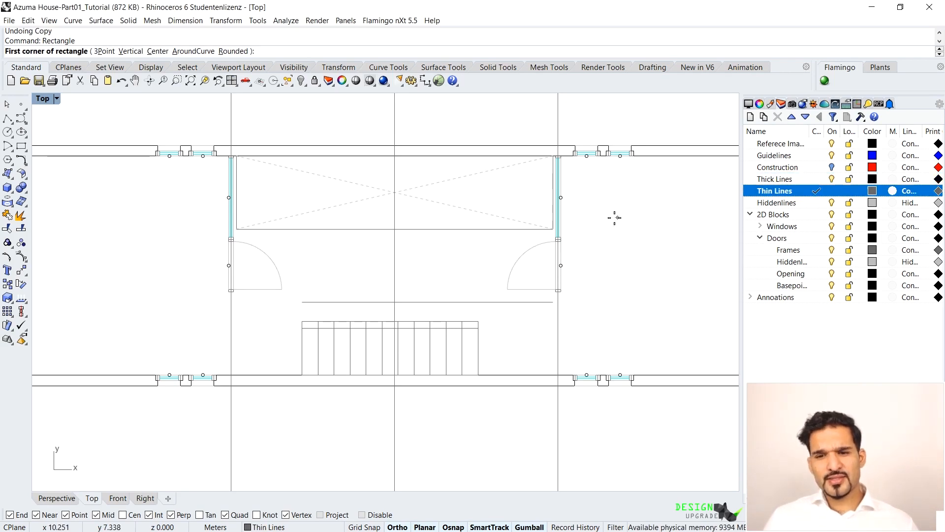
{"action": "scroll", "coordinate": [545, 241], "scroll_direction": "up", "scroll_amount": 5}
{"action": "scroll", "coordinate": [589, 237], "scroll_direction": "up", "scroll_amount": 3}
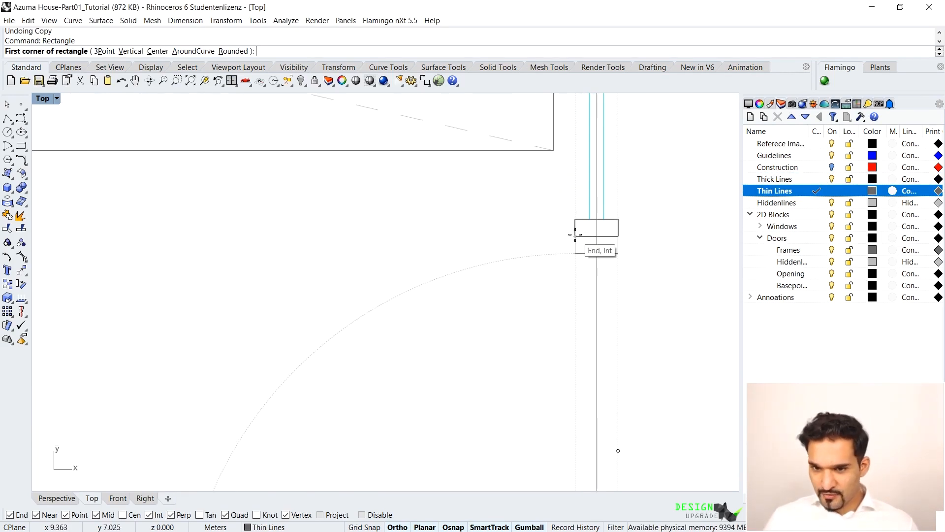
{"action": "left_click", "coordinate": [575, 235]}
{"action": "scroll", "coordinate": [640, 247], "scroll_direction": "down", "scroll_amount": 3}
{"action": "scroll", "coordinate": [140, 196], "scroll_direction": "down", "scroll_amount": 2}
{"action": "scroll", "coordinate": [308, 244], "scroll_direction": "up", "scroll_amount": 5}
{"action": "scroll", "coordinate": [246, 243], "scroll_direction": "up", "scroll_amount": 5}
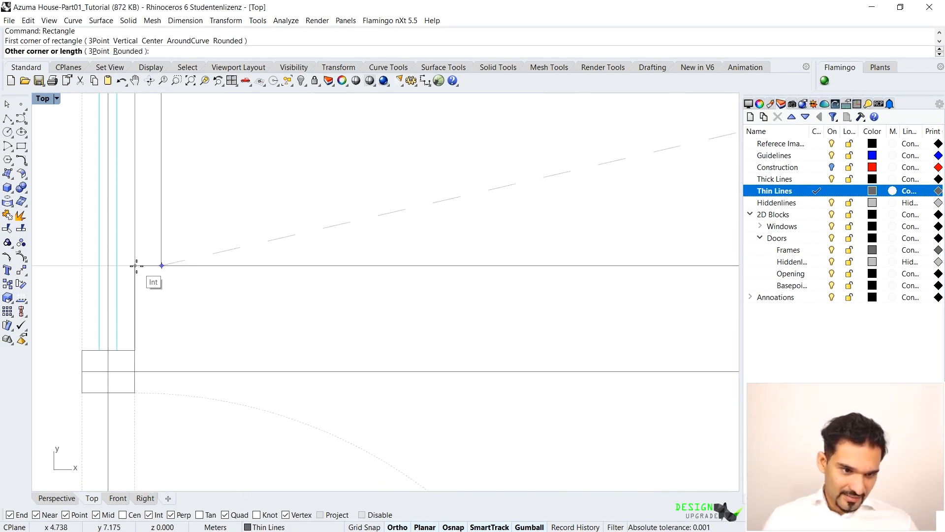
{"action": "left_click", "coordinate": [136, 266]}
{"action": "scroll", "coordinate": [329, 259], "scroll_direction": "down", "scroll_amount": 5}
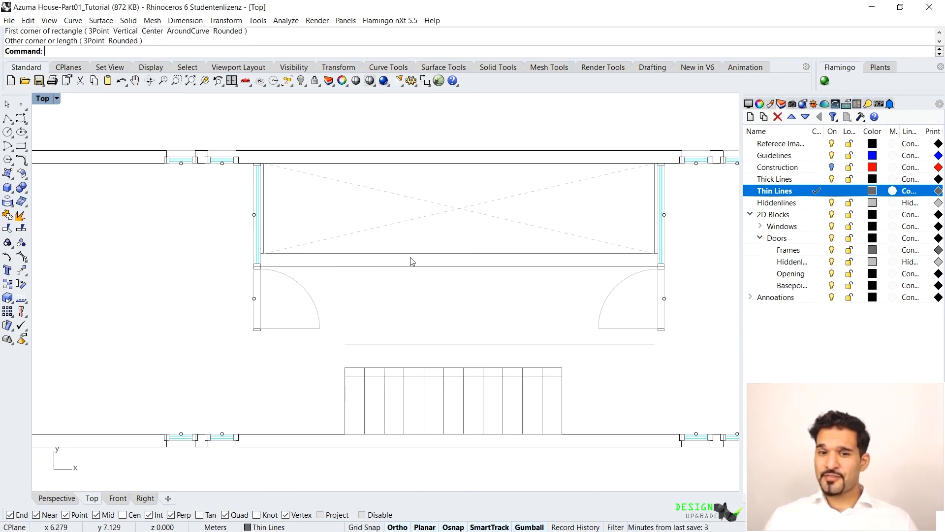
Step: Draw a rectangle from the lower corner of the right door frame to the left end of the line above the stairs
{"action": "scroll", "coordinate": [527, 265], "scroll_direction": "up", "scroll_amount": 5}
{"action": "scroll", "coordinate": [594, 313], "scroll_direction": "down", "scroll_amount": 4}
{"action": "scroll", "coordinate": [594, 313], "scroll_direction": "up", "scroll_amount": 3}
{"action": "key", "text": "Return"}
{"action": "left_click", "coordinate": [633, 311]}
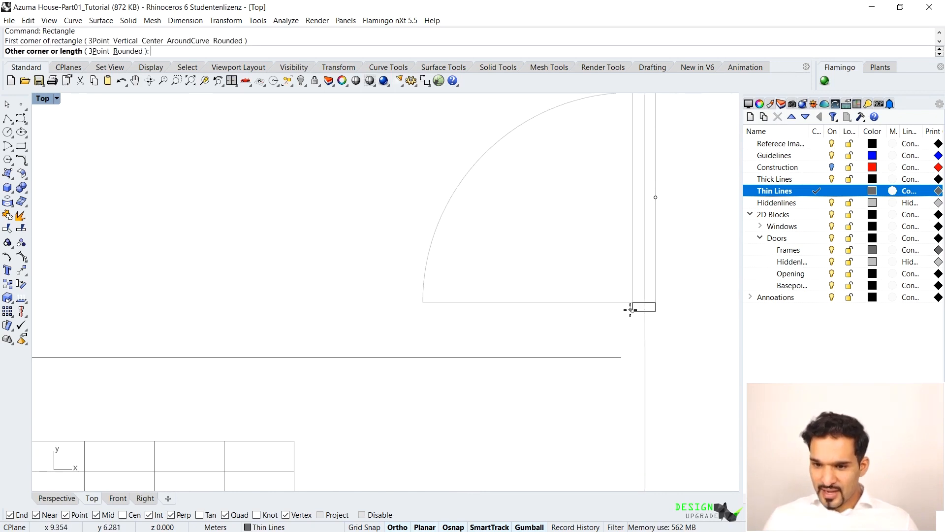
{"action": "scroll", "coordinate": [597, 302], "scroll_direction": "down", "scroll_amount": 5}
{"action": "scroll", "coordinate": [366, 319], "scroll_direction": "up", "scroll_amount": 4}
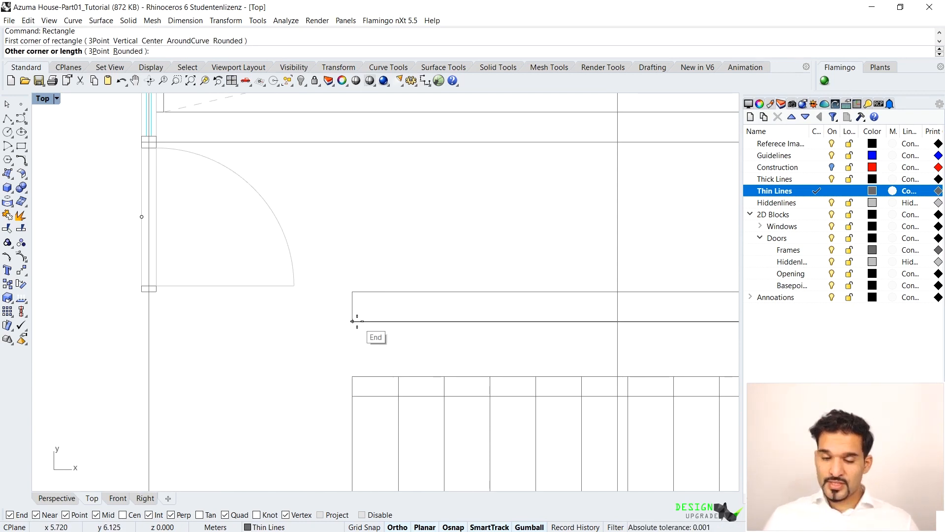
{"action": "left_click", "coordinate": [352, 321]}
Step: Extend the strip above the stairs by moving its left end points -0.1 m horizontally
{"action": "left_click", "coordinate": [396, 292]}
{"action": "left_click_drag", "start_coordinate": [330, 269], "coordinate": [363, 362]}
{"action": "left_click", "coordinate": [384, 311]}
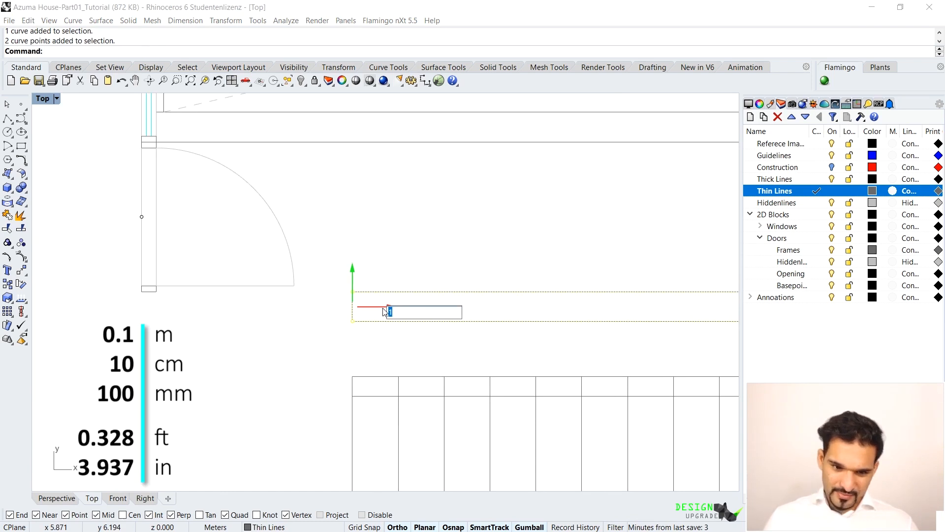
{"action": "type", "text": "-."}
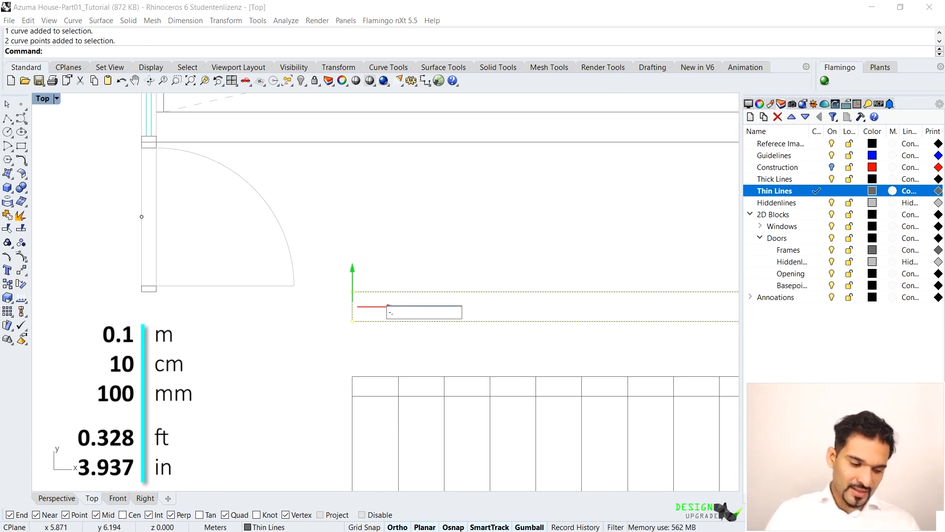
{"action": "type", "text": "1"}
{"action": "key", "text": "Return"}
{"action": "key", "text": "Escape"}
{"action": "key", "text": "Escape"}
{"action": "scroll", "coordinate": [361, 293], "scroll_direction": "down", "scroll_amount": 12}
{"action": "right_click_drag", "start_coordinate": [347, 297], "coordinate": [351, 297]}
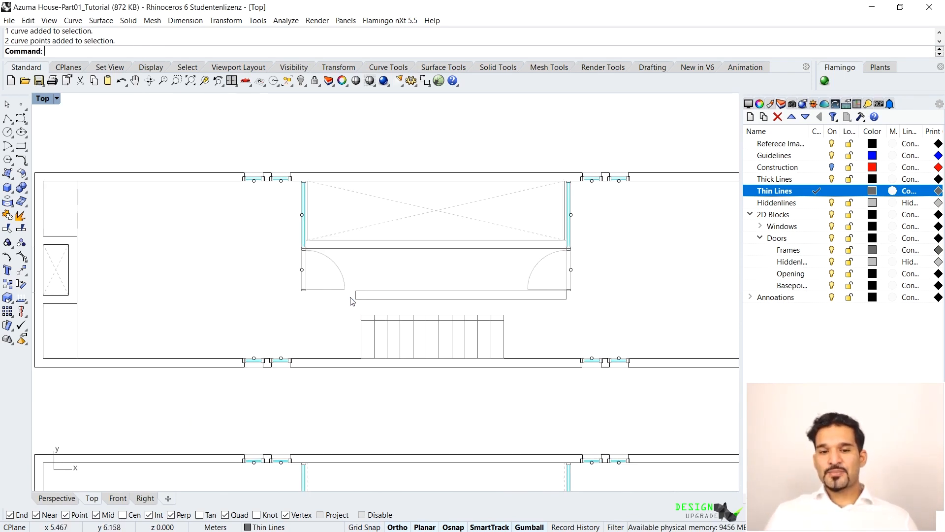
Step: Draw a short rectangle connecting the left corner of the stairs to the lower left corner of the strip above
{"action": "left_click", "coordinate": [22, 144]}
{"action": "scroll", "coordinate": [347, 325], "scroll_direction": "up", "scroll_amount": 6}
{"action": "left_click", "coordinate": [338, 341]}
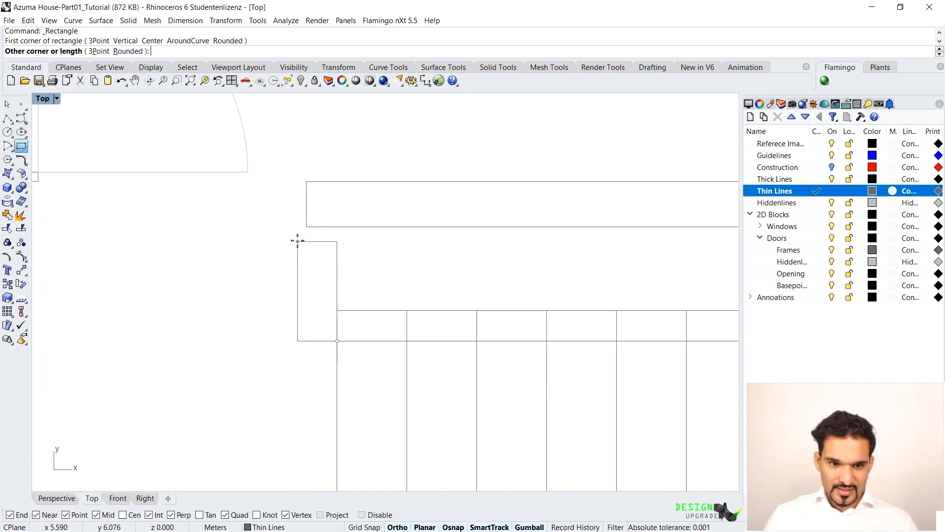
{"action": "left_click", "coordinate": [306, 227]}
{"action": "scroll", "coordinate": [365, 265], "scroll_direction": "down", "scroll_amount": 5}
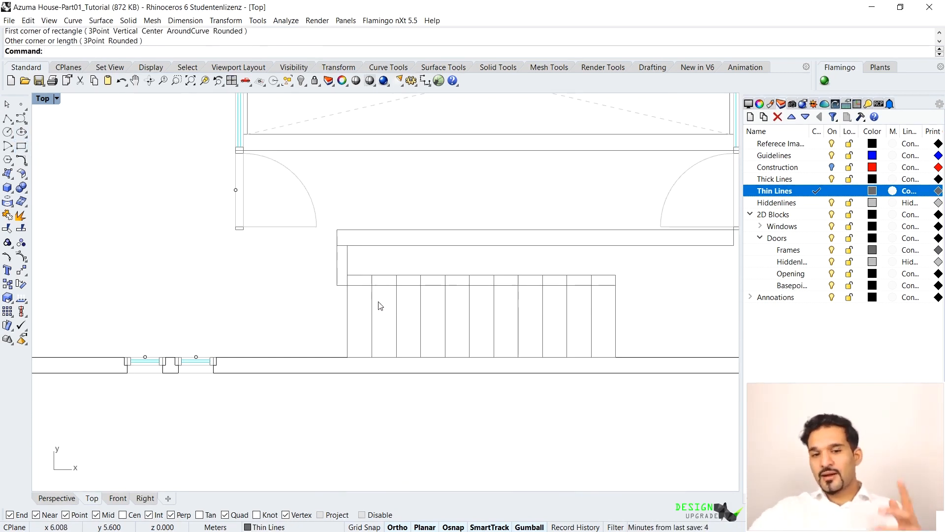
Step: Lock the long strip above the stairs and the strip along the void's lower edge
{"action": "scroll", "coordinate": [358, 248], "scroll_direction": "down", "scroll_amount": 5}
{"action": "scroll", "coordinate": [533, 248], "scroll_direction": "up", "scroll_amount": 5}
{"action": "scroll", "coordinate": [486, 243], "scroll_direction": "down", "scroll_amount": 4}
{"action": "scroll", "coordinate": [479, 188], "scroll_direction": "up", "scroll_amount": 2}
{"action": "left_click_drag", "start_coordinate": [472, 232], "coordinate": [466, 259]}
{"action": "key", "text": "Escape"}
{"action": "left_click", "coordinate": [580, 265]}
{"action": "left_click", "coordinate": [615, 304]}
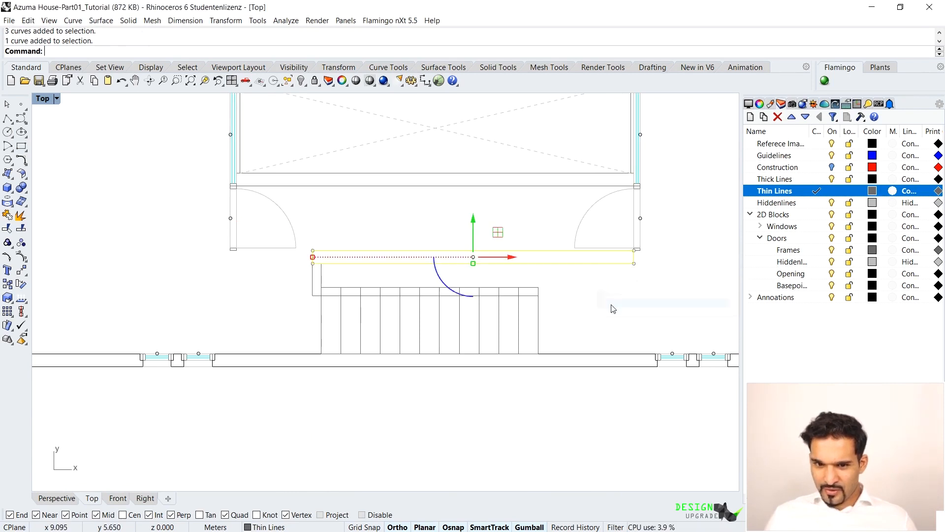
{"action": "type", "text": "Lock"}
{"action": "key", "text": "Return"}
{"action": "left_click", "coordinate": [540, 186]}
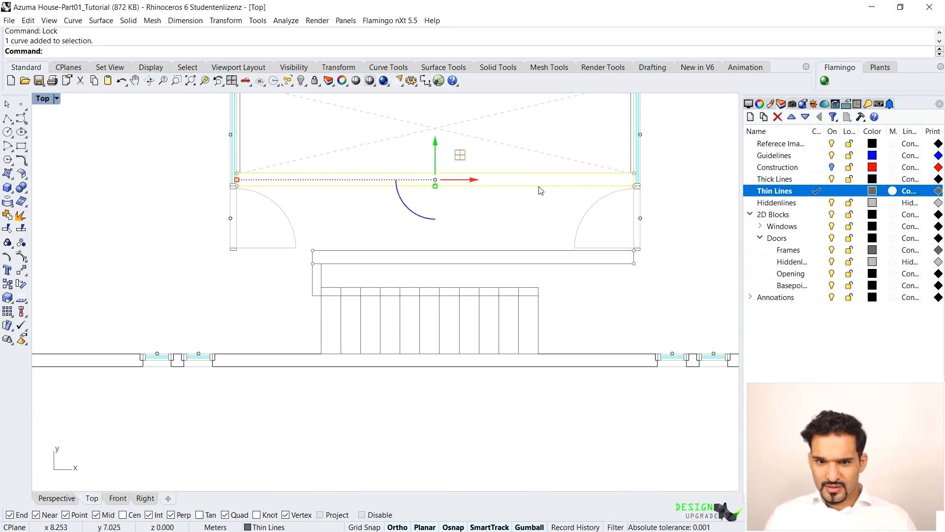
{"action": "key", "text": "Return"}
Step: Delete the old single lines overlapping the two locked strips, and unlock the strips again
{"action": "left_click_drag", "start_coordinate": [519, 270], "coordinate": [496, 175]}
{"action": "key", "text": "Delete"}
{"action": "key", "text": "Delete"}
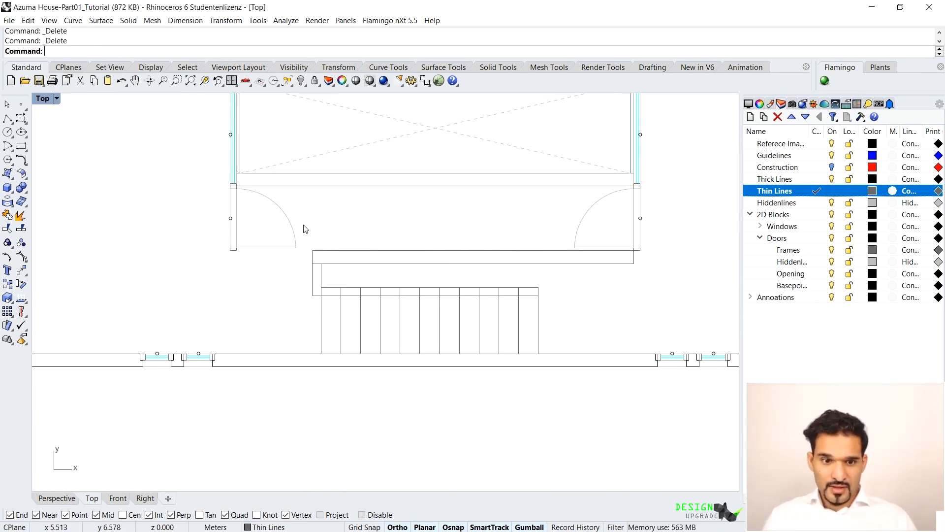
{"action": "left_click", "coordinate": [298, 186]}
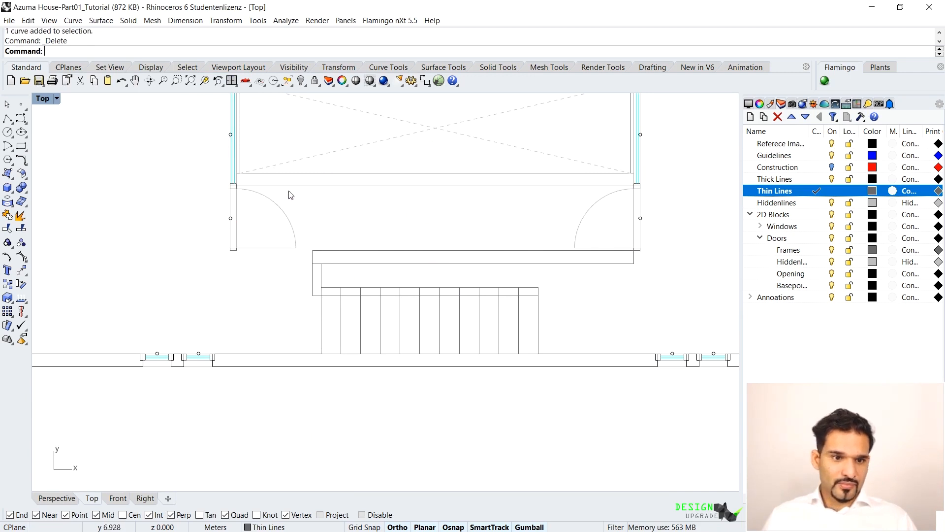
{"action": "scroll", "coordinate": [261, 179], "scroll_direction": "up", "scroll_amount": 5}
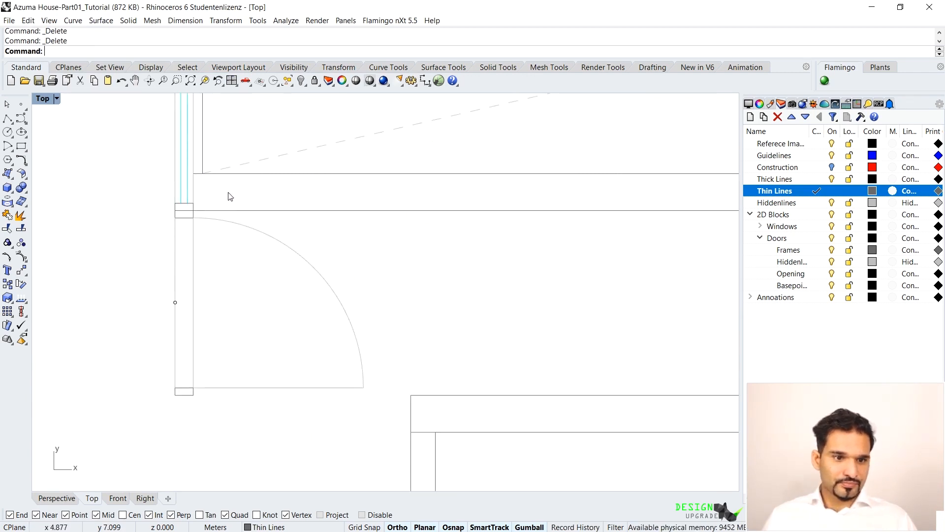
{"action": "scroll", "coordinate": [234, 199], "scroll_direction": "down", "scroll_amount": 4}
{"action": "scroll", "coordinate": [471, 212], "scroll_direction": "up", "scroll_amount": 6}
{"action": "scroll", "coordinate": [482, 166], "scroll_direction": "down", "scroll_amount": 8}
{"action": "scroll", "coordinate": [527, 256], "scroll_direction": "up", "scroll_amount": 5}
{"action": "scroll", "coordinate": [530, 260], "scroll_direction": "down", "scroll_amount": 3}
{"action": "right_click_drag", "start_coordinate": [518, 242], "coordinate": [546, 222]}
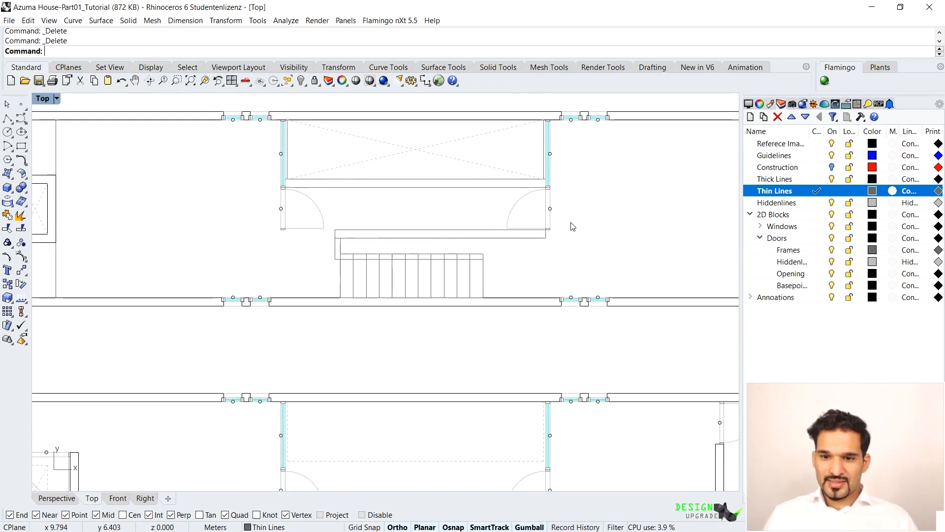
{"action": "scroll", "coordinate": [566, 226], "scroll_direction": "up", "scroll_amount": 2}
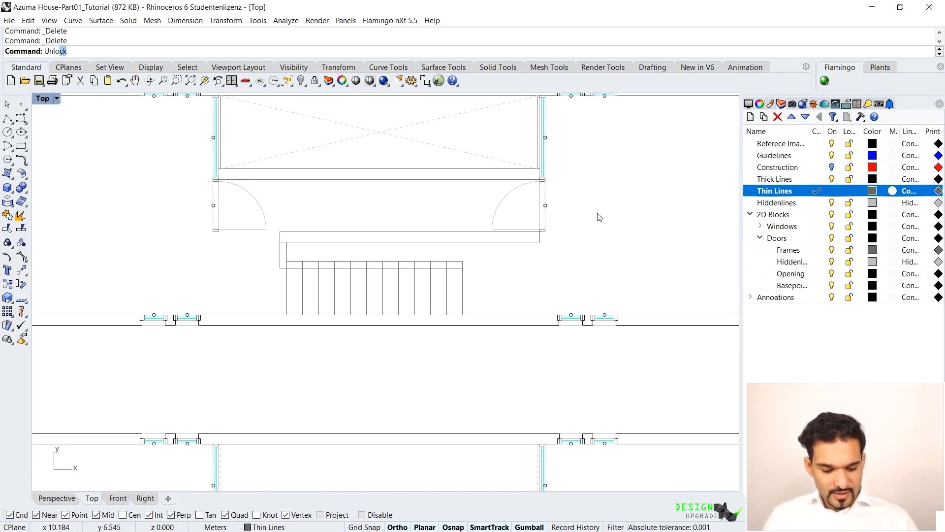
{"action": "key", "text": "Return"}
{"action": "scroll", "coordinate": [432, 207], "scroll_direction": "up", "scroll_amount": 1}
{"action": "scroll", "coordinate": [172, 173], "scroll_direction": "up", "scroll_amount": 4}
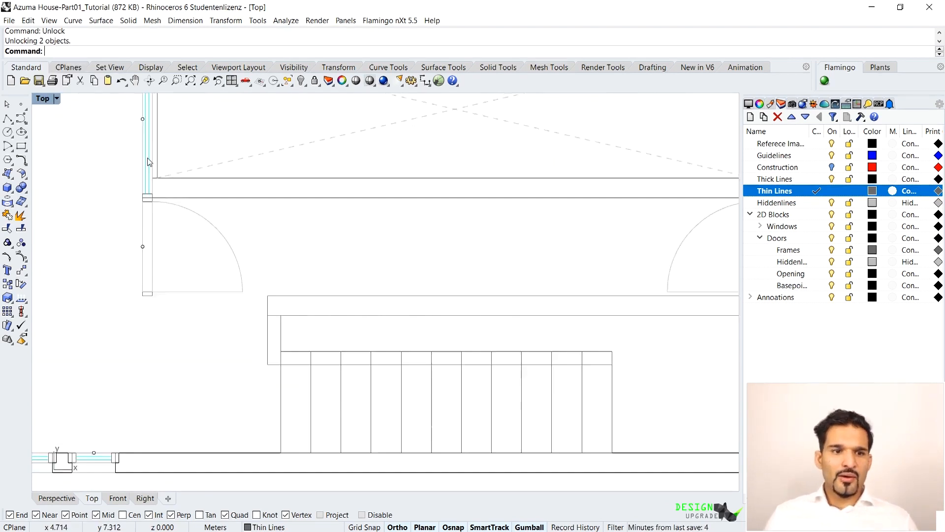
{"action": "left_click", "coordinate": [171, 176]}
{"action": "scroll", "coordinate": [351, 184], "scroll_direction": "down", "scroll_amount": 5}
{"action": "scroll", "coordinate": [482, 205], "scroll_direction": "up", "scroll_amount": 3}
{"action": "left_click", "coordinate": [481, 212]}
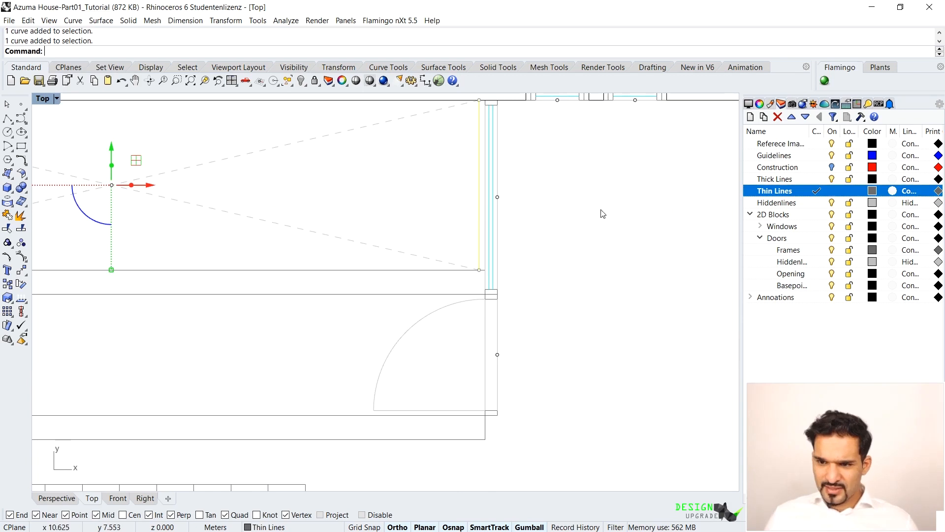
{"action": "scroll", "coordinate": [527, 270], "scroll_direction": "down", "scroll_amount": 3}
{"action": "scroll", "coordinate": [509, 207], "scroll_direction": "up", "scroll_amount": 3}
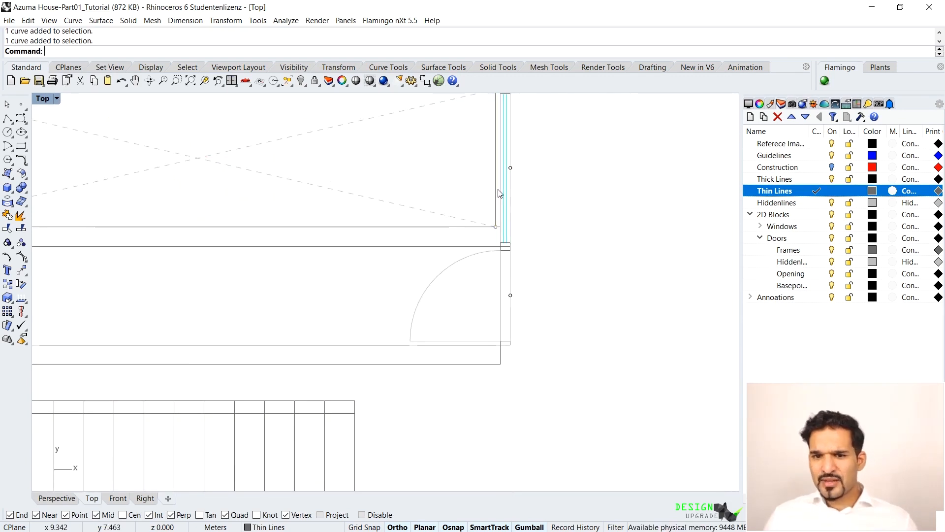
{"action": "left_click", "coordinate": [498, 197]}
{"action": "left_click", "coordinate": [531, 220]}
{"action": "scroll", "coordinate": [503, 208], "scroll_direction": "down", "scroll_amount": 8}
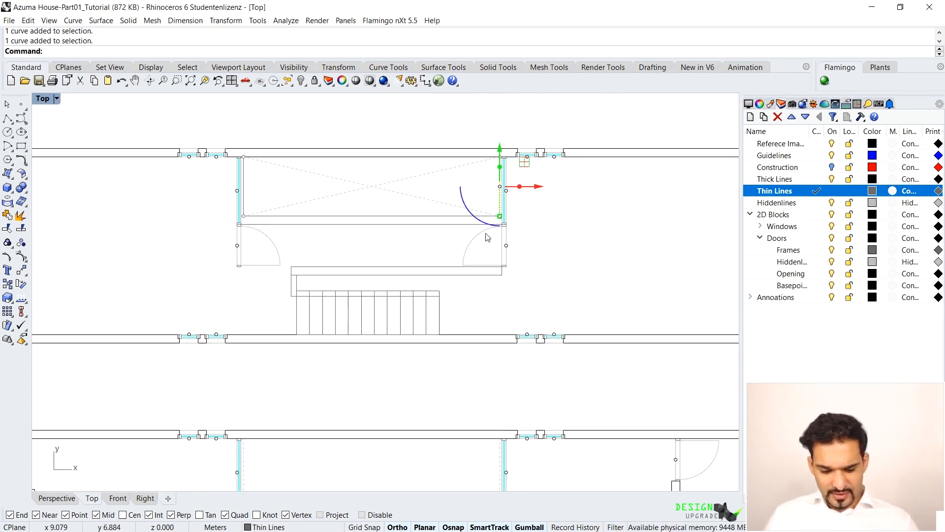
{"action": "type", "text": "MI"}
{"action": "key", "text": "Return"}
{"action": "scroll", "coordinate": [401, 320], "scroll_direction": "down", "scroll_amount": 4}
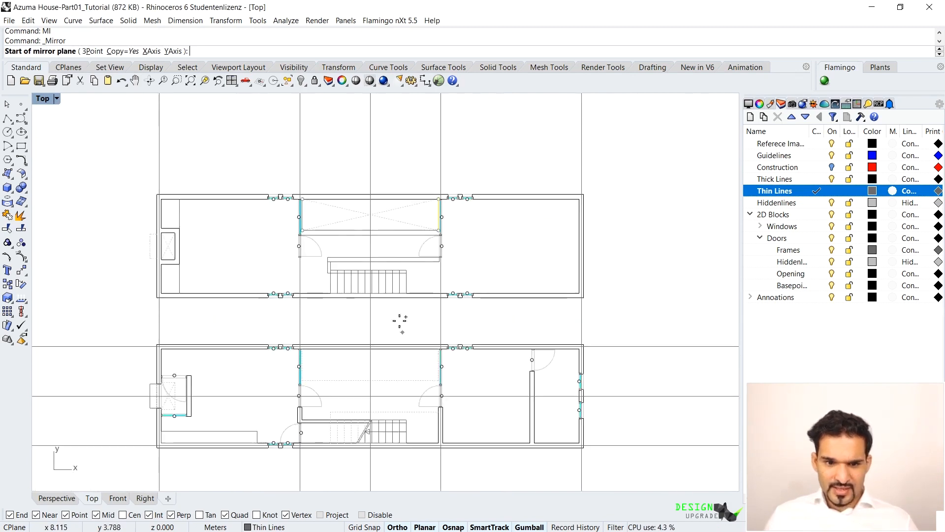
{"action": "scroll", "coordinate": [413, 241], "scroll_direction": "up", "scroll_amount": 2}
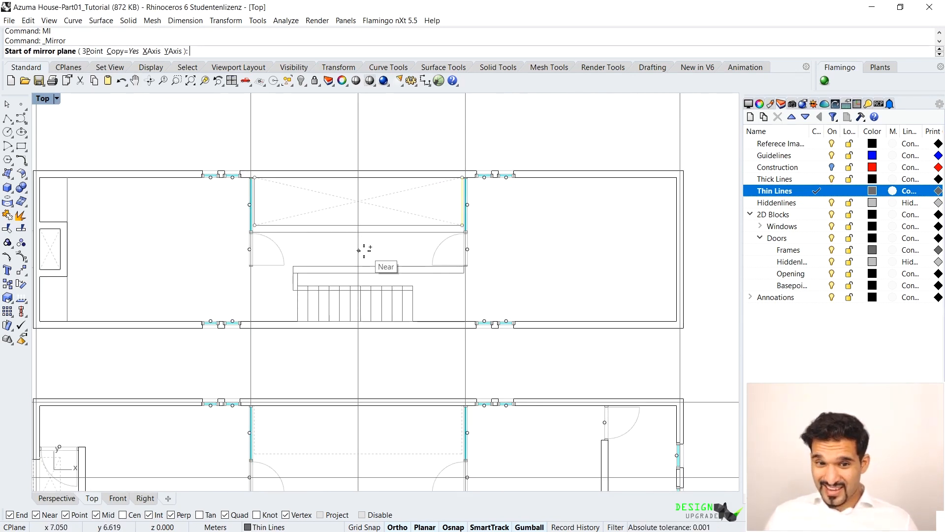
{"action": "key", "text": "Escape"}
Step: Draw a vertical helper line between the strip at the void and the strip above the stairs
{"action": "type", "text": "Line"}
{"action": "key", "text": "Return"}
{"action": "scroll", "coordinate": [374, 244], "scroll_direction": "up", "scroll_amount": 6}
{"action": "left_click", "coordinate": [373, 222]}
{"action": "left_click", "coordinate": [372, 285]}
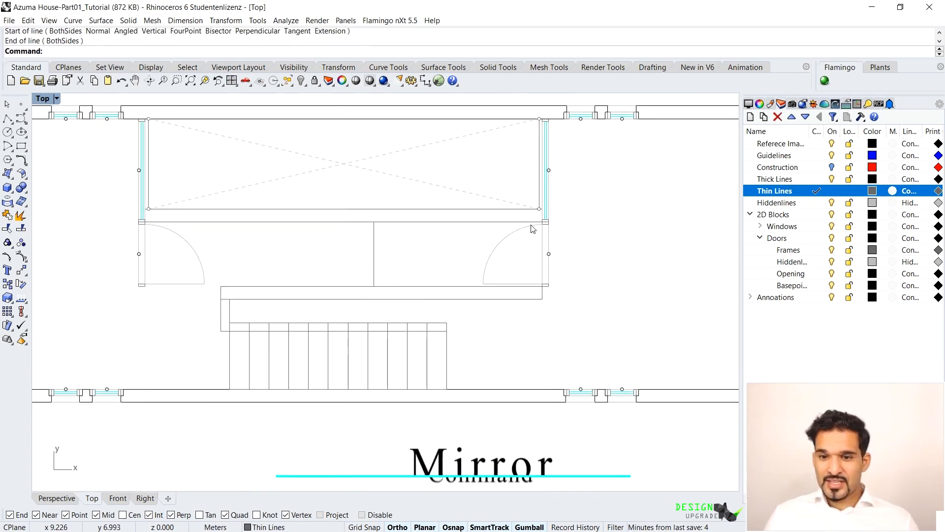
Step: Mirror the void's right edge line to the stair side across a horizontal axis through the helper line's midpoint
{"action": "left_click", "coordinate": [540, 196]}
{"action": "type", "text": "Mi"}
{"action": "key", "text": "Return"}
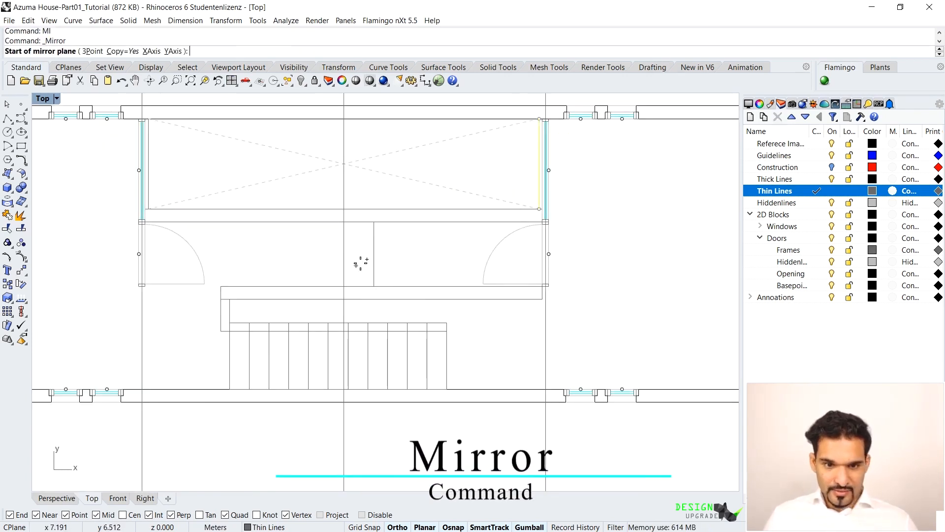
{"action": "left_click", "coordinate": [374, 254]}
{"action": "left_click", "coordinate": [439, 254]}
{"action": "scroll", "coordinate": [561, 317], "scroll_direction": "down", "scroll_amount": 3}
{"action": "scroll", "coordinate": [500, 276], "scroll_direction": "up", "scroll_amount": 6}
{"action": "scroll", "coordinate": [527, 251], "scroll_direction": "down", "scroll_amount": 3}
{"action": "scroll", "coordinate": [528, 242], "scroll_direction": "up", "scroll_amount": 3}
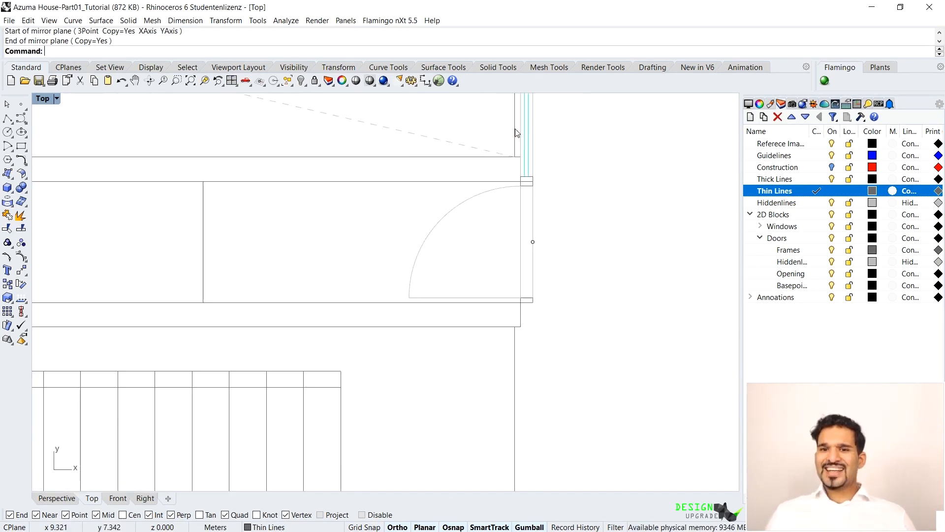
Step: Try to mirror both courtyard window blocks to the stair side across a horizontal axis through the helper line's midpoint
{"action": "left_click", "coordinate": [530, 129]}
{"action": "scroll", "coordinate": [550, 185], "scroll_direction": "down", "scroll_amount": 3}
{"action": "scroll", "coordinate": [232, 165], "scroll_direction": "up", "scroll_amount": 4}
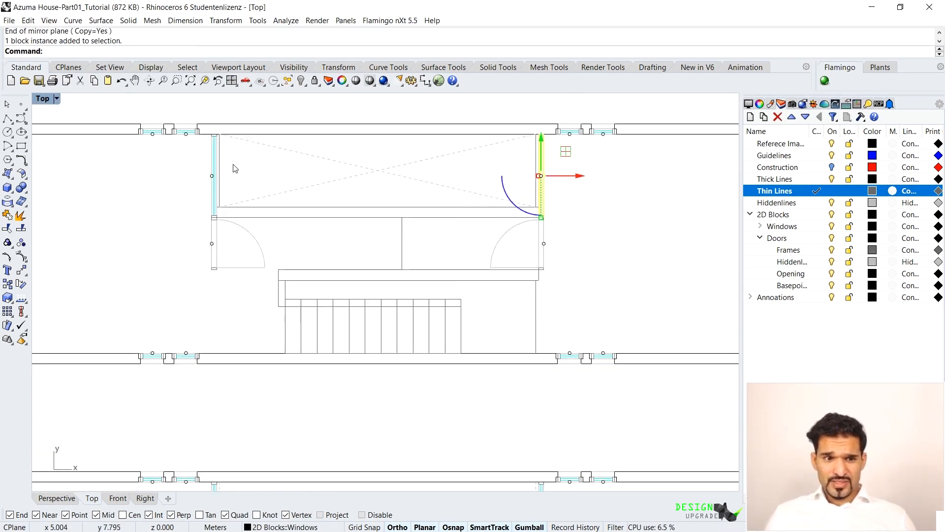
{"action": "left_click", "coordinate": [215, 174], "text": "shift"}
{"action": "scroll", "coordinate": [215, 173], "scroll_direction": "down", "scroll_amount": 1}
{"action": "key", "text": "Return"}
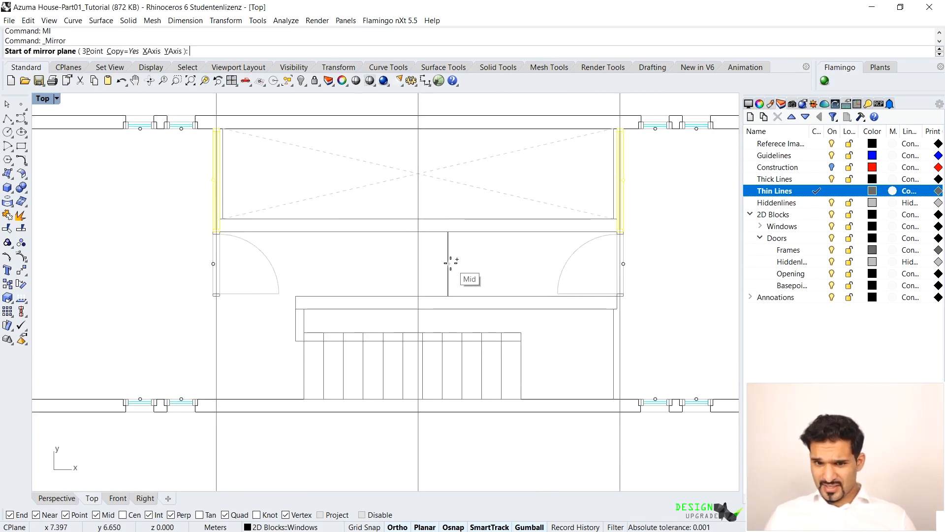
{"action": "left_click", "coordinate": [448, 263]}
{"action": "left_click", "coordinate": [492, 263]}
{"action": "scroll", "coordinate": [635, 310], "scroll_direction": "up", "scroll_amount": 5}
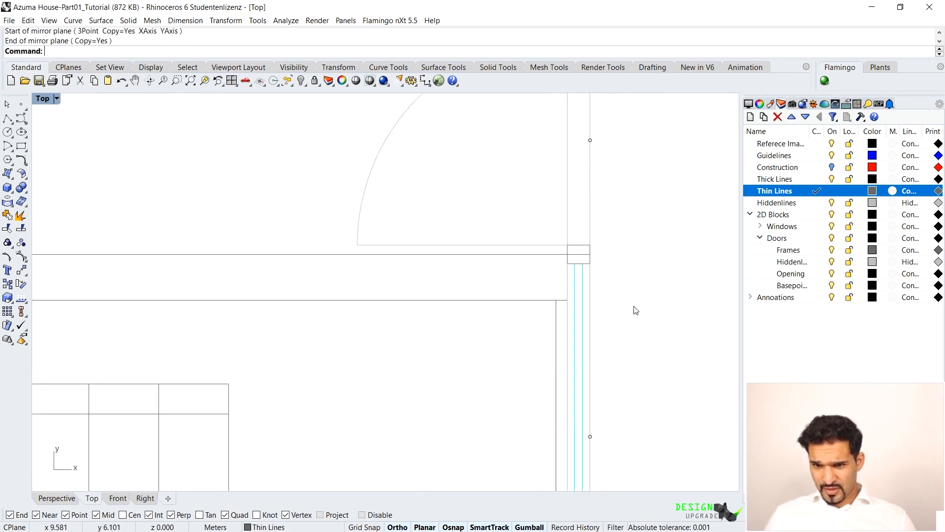
{"action": "scroll", "coordinate": [590, 303], "scroll_direction": "down", "scroll_amount": 5}
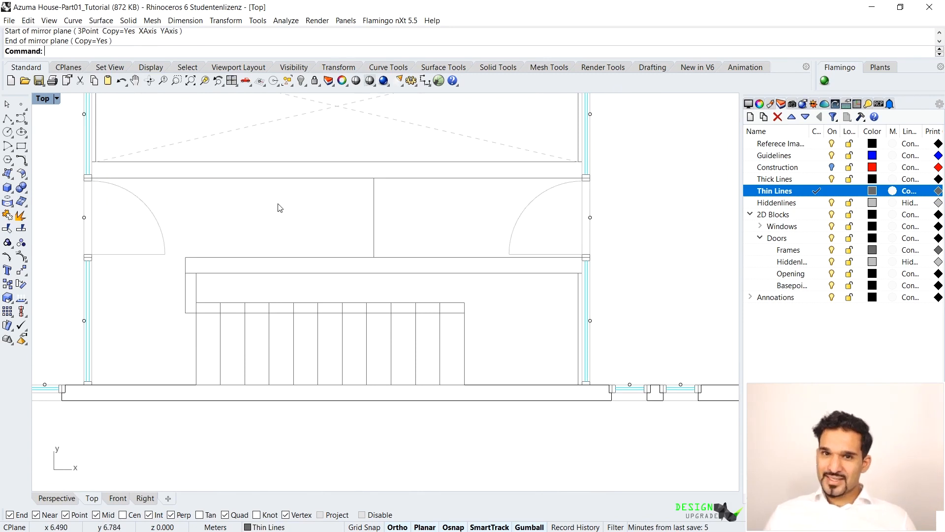
Step: Undo the mirroring of the two courtyard window blocks
{"action": "right_click_drag", "start_coordinate": [379, 216], "coordinate": [440, 282]}
{"action": "key", "text": "ctrl+z"}
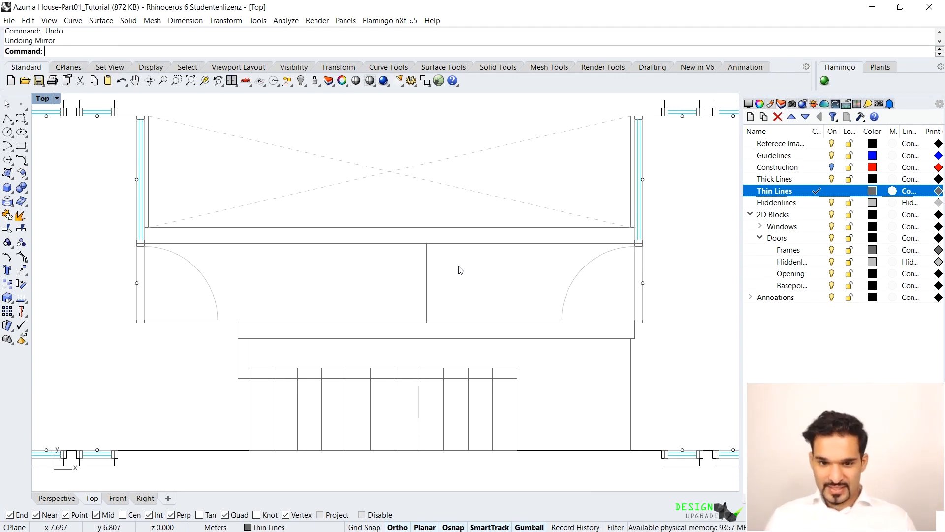
{"action": "left_click", "coordinate": [440, 266]}
{"action": "key", "text": "Delete"}
Step: Examine the interior reference rendering for the arrangement of the glazing and door facing the courtyard
{"action": "scroll", "coordinate": [500, 271], "scroll_direction": "up", "scroll_amount": 1}
{"action": "scroll", "coordinate": [605, 199], "scroll_direction": "up", "scroll_amount": 3}
{"action": "scroll", "coordinate": [576, 263], "scroll_direction": "down", "scroll_amount": 8}
{"action": "scroll", "coordinate": [660, 171], "scroll_direction": "up", "scroll_amount": 4}
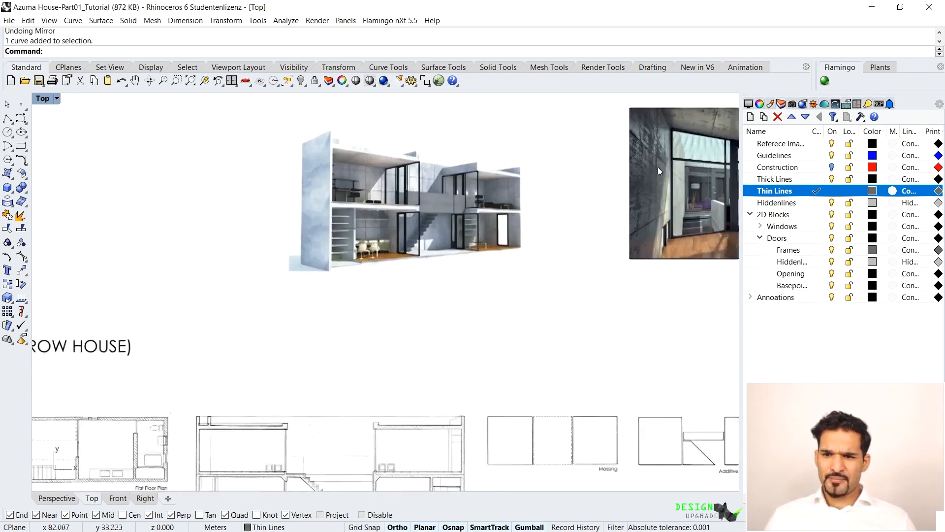
{"action": "scroll", "coordinate": [658, 167], "scroll_direction": "up", "scroll_amount": 6}
{"action": "scroll", "coordinate": [407, 262], "scroll_direction": "up", "scroll_amount": 2}
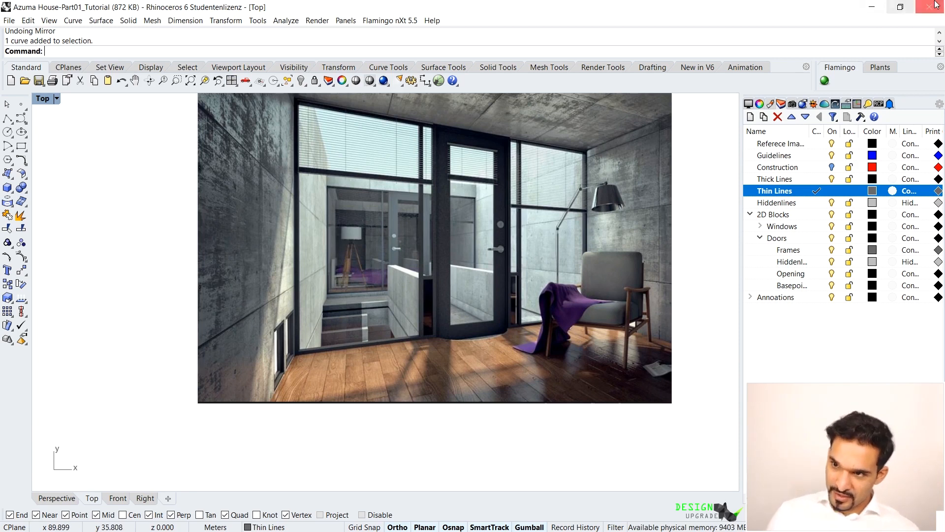
Step: Delete the window block on the courtyard's left side of the upper floor plan
{"action": "scroll", "coordinate": [500, 222], "scroll_direction": "down", "scroll_amount": 18}
{"action": "scroll", "coordinate": [380, 318], "scroll_direction": "up", "scroll_amount": 8}
{"action": "right_click_drag", "start_coordinate": [380, 317], "coordinate": [671, 220]}
{"action": "scroll", "coordinate": [407, 199], "scroll_direction": "up", "scroll_amount": 10}
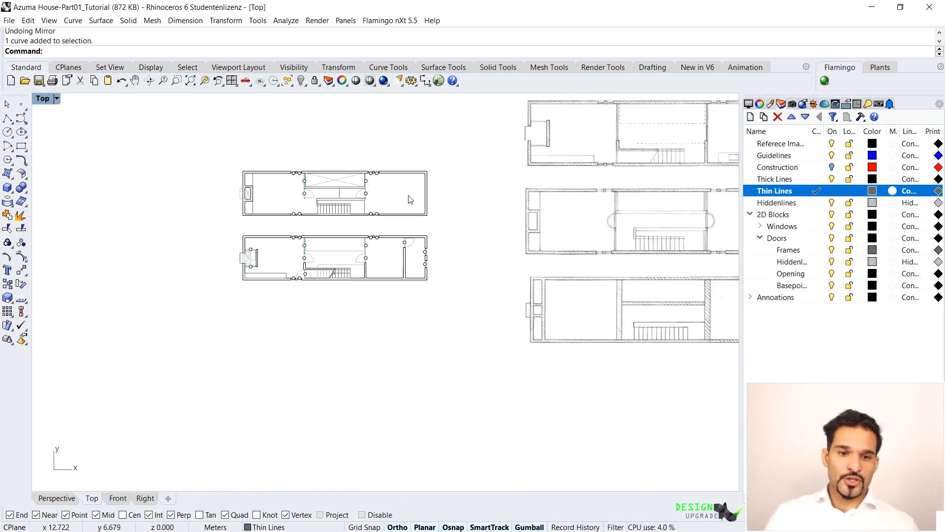
{"action": "scroll", "coordinate": [364, 294], "scroll_direction": "down", "scroll_amount": 5}
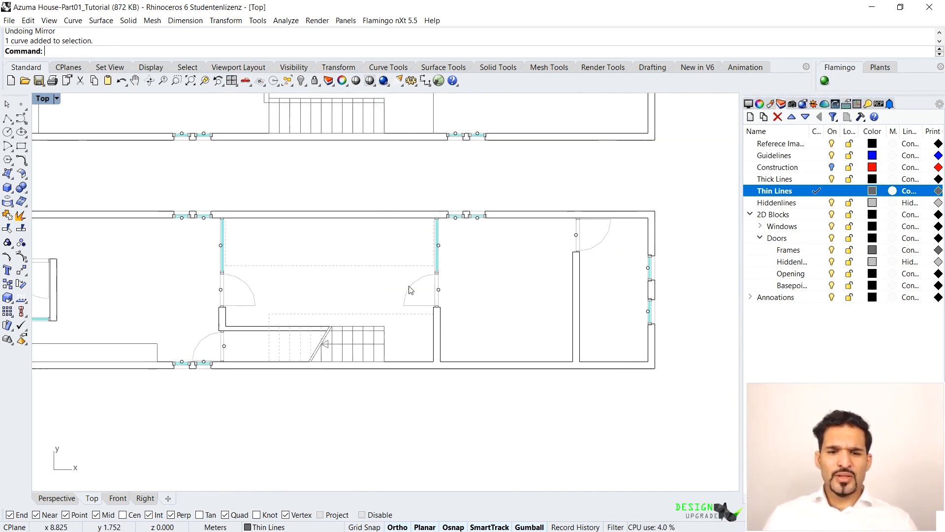
{"action": "scroll", "coordinate": [432, 210], "scroll_direction": "up", "scroll_amount": 12}
{"action": "left_click", "coordinate": [424, 193]}
{"action": "scroll", "coordinate": [522, 267], "scroll_direction": "down", "scroll_amount": 3}
{"action": "scroll", "coordinate": [515, 253], "scroll_direction": "up", "scroll_amount": 3}
{"action": "scroll", "coordinate": [499, 256], "scroll_direction": "down", "scroll_amount": 1}
{"action": "right_click_drag", "start_coordinate": [374, 214], "coordinate": [513, 238]}
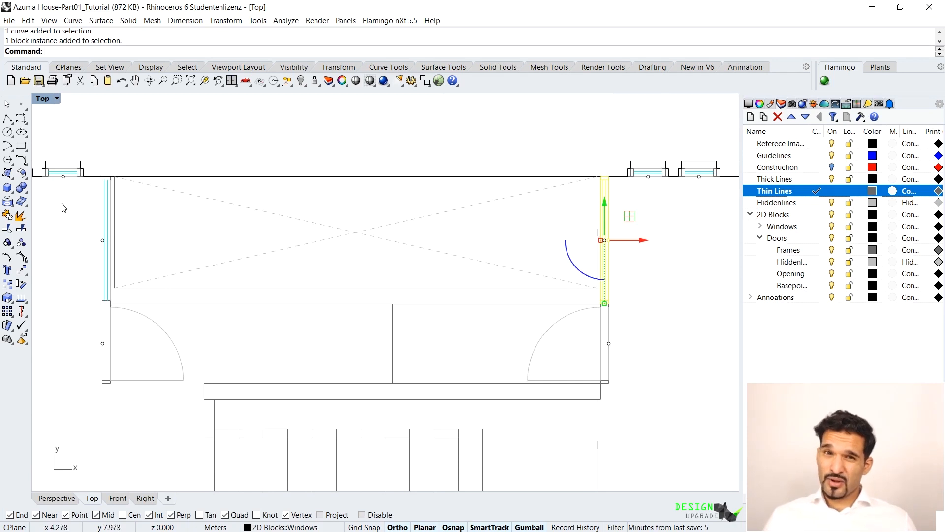
{"action": "left_click", "coordinate": [107, 211], "text": "shift"}
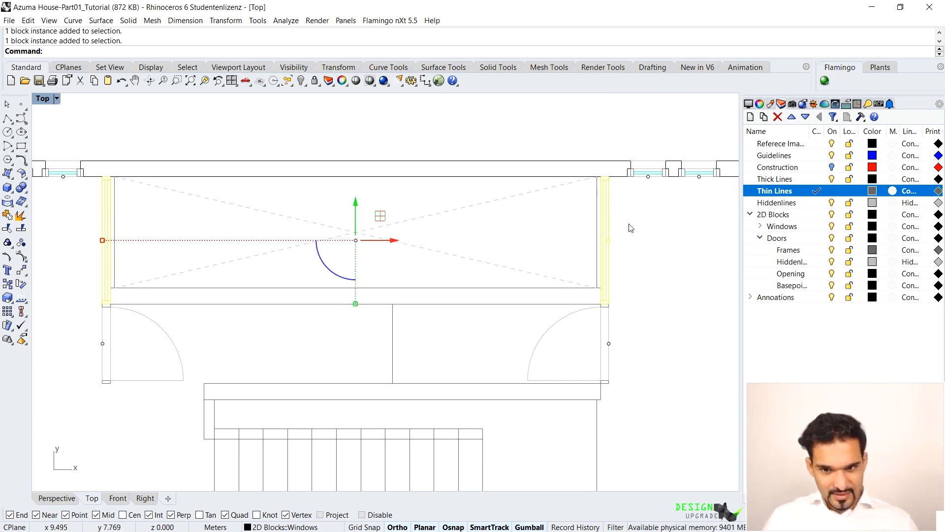
{"action": "left_click", "coordinate": [516, 235]}
{"action": "left_click", "coordinate": [106, 223]}
{"action": "key", "text": "Delete"}
Step: Explode the window block on the courtyard's right side and make the Windows layer current
{"action": "scroll", "coordinate": [613, 230], "scroll_direction": "up", "scroll_amount": 2}
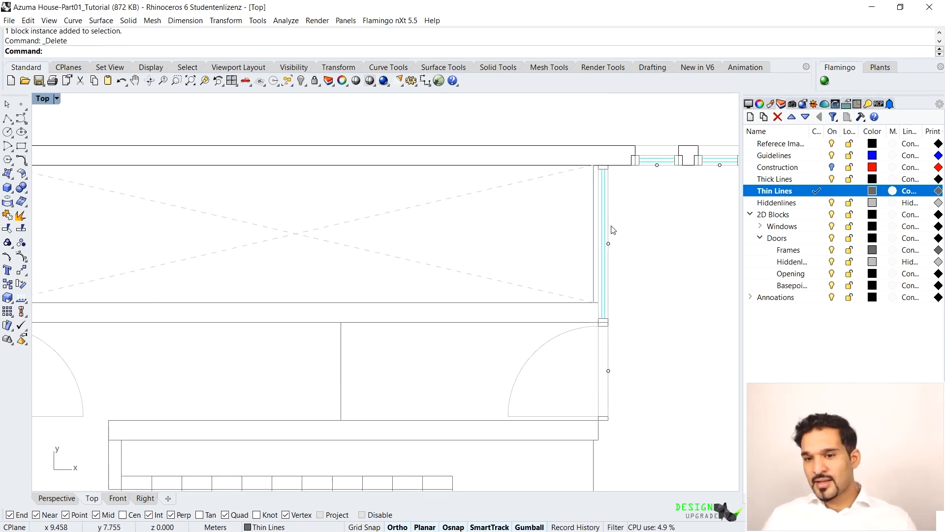
{"action": "left_click", "coordinate": [613, 230]}
{"action": "type", "text": "E"}
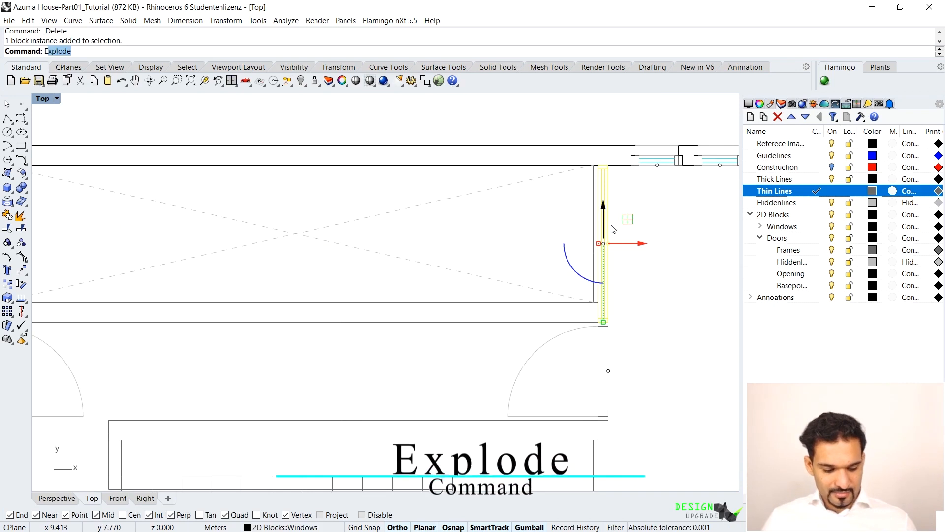
{"action": "type", "text": "xplo"}
{"action": "key", "text": "Return"}
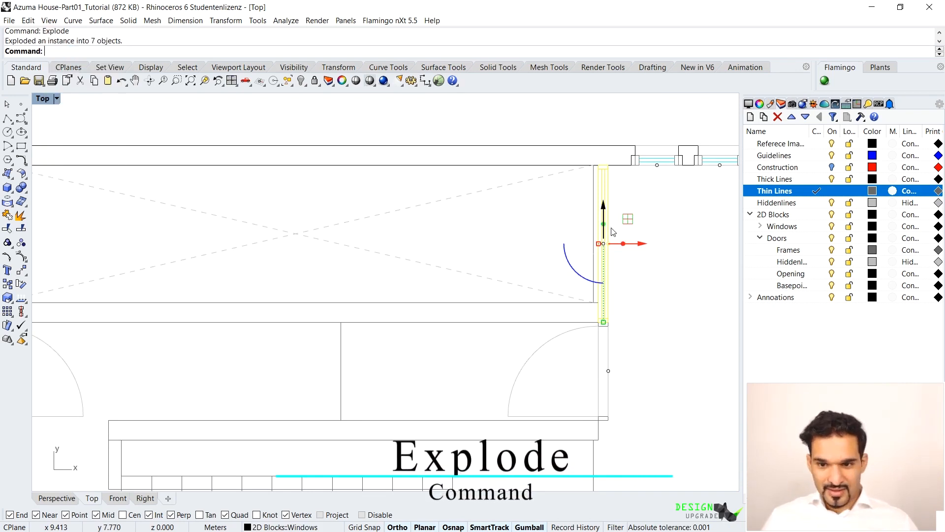
{"action": "double_click", "coordinate": [779, 227]}
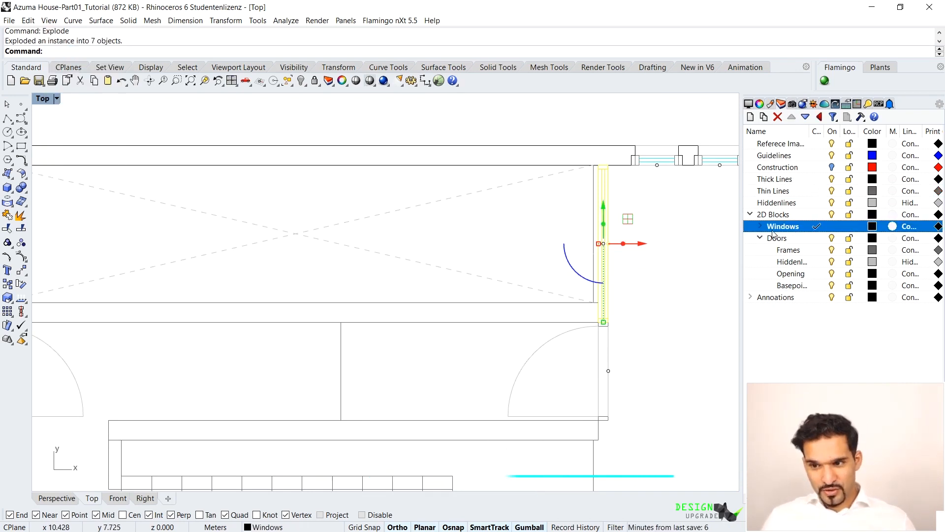
Step: Turn on the control points of the exploded window's glass lines, side lines and lower frame
{"action": "scroll", "coordinate": [657, 342], "scroll_direction": "up", "scroll_amount": 4}
{"action": "left_click", "coordinate": [521, 261]}
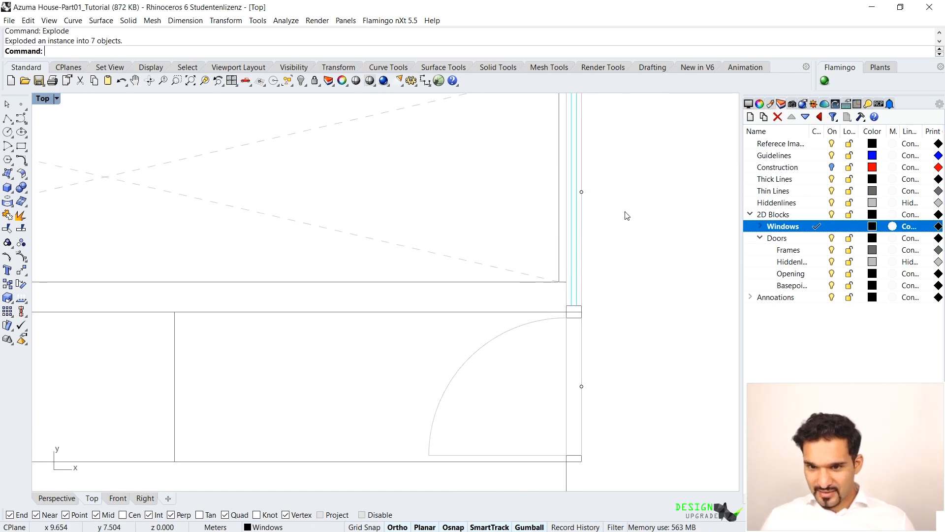
{"action": "left_click_drag", "start_coordinate": [567, 237], "coordinate": [571, 244]}
{"action": "scroll", "coordinate": [578, 308], "scroll_direction": "up", "scroll_amount": 6}
{"action": "left_click", "coordinate": [570, 302], "text": "shift"}
{"action": "scroll", "coordinate": [547, 330], "scroll_direction": "down", "scroll_amount": 6}
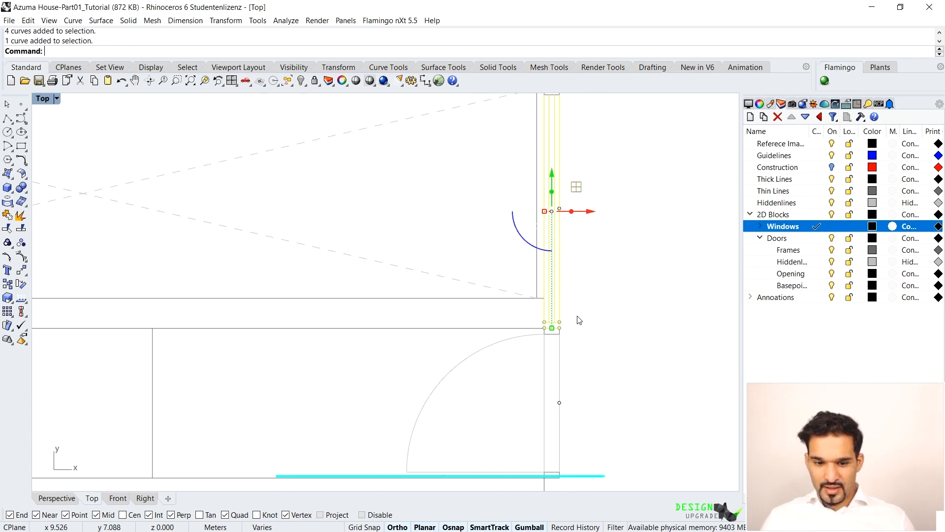
{"action": "type", "text": "POn"}
{"action": "key", "text": "Return"}
Step: Move the window's lower end points and frame up to align with the bridge parapet's void-side edge
{"action": "left_click_drag", "start_coordinate": [509, 259], "coordinate": [586, 332]}
{"action": "type", "text": "M"}
{"action": "key", "text": "Return"}
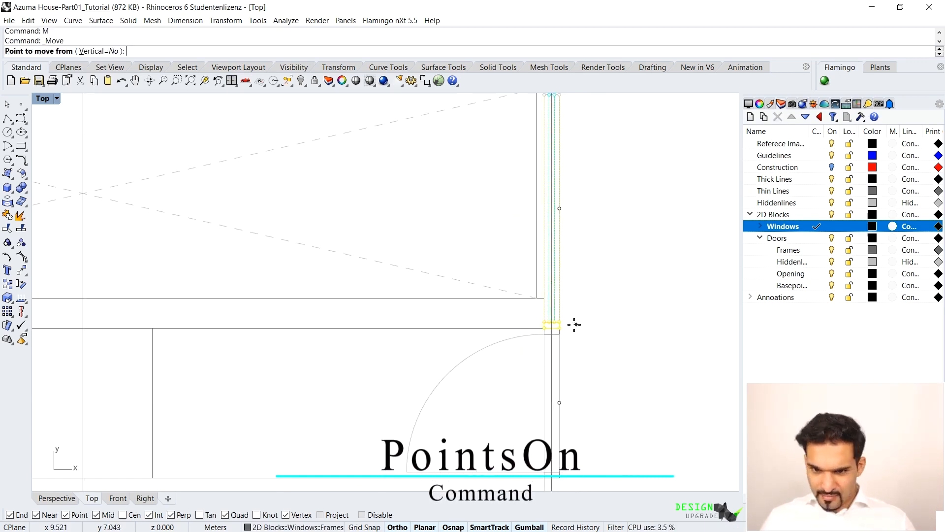
{"action": "left_click", "coordinate": [554, 323]}
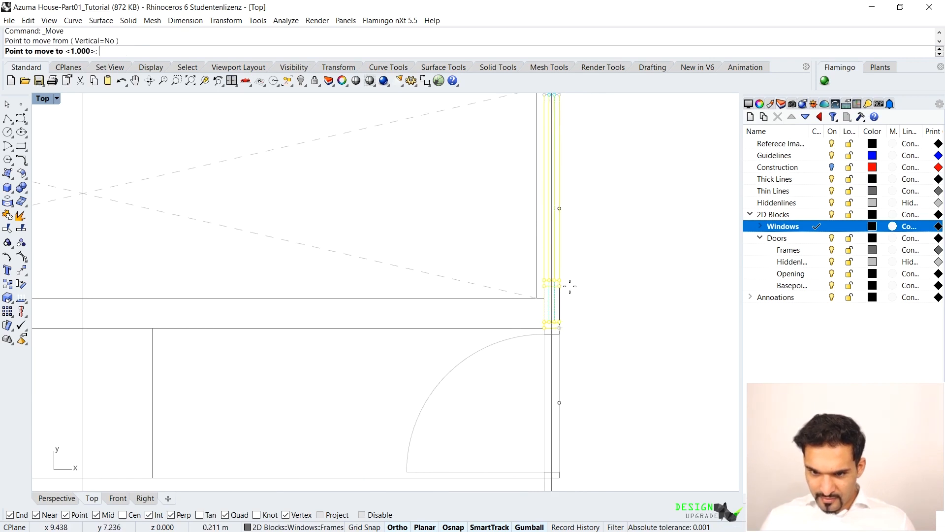
{"action": "left_click", "coordinate": [553, 310]}
{"action": "scroll", "coordinate": [544, 303], "scroll_direction": "up", "scroll_amount": 5}
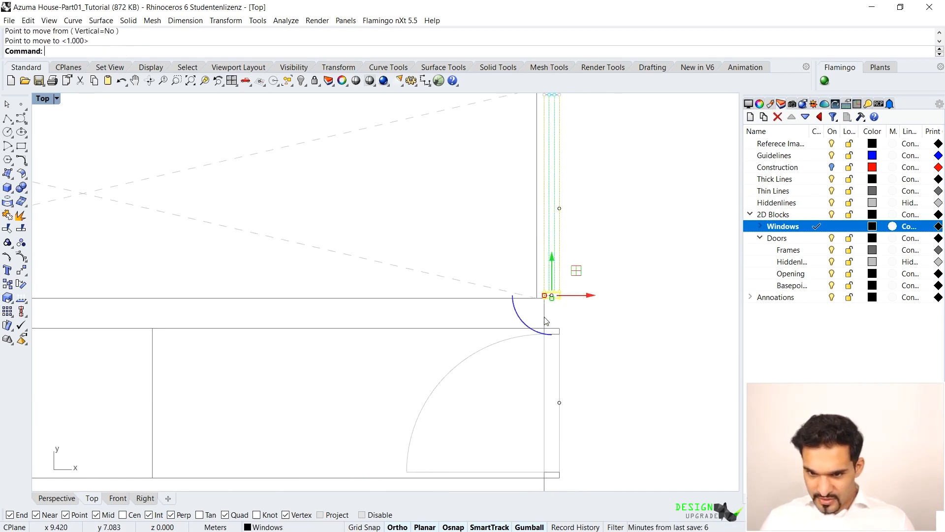
{"action": "scroll", "coordinate": [512, 251], "scroll_direction": "down", "scroll_amount": 5}
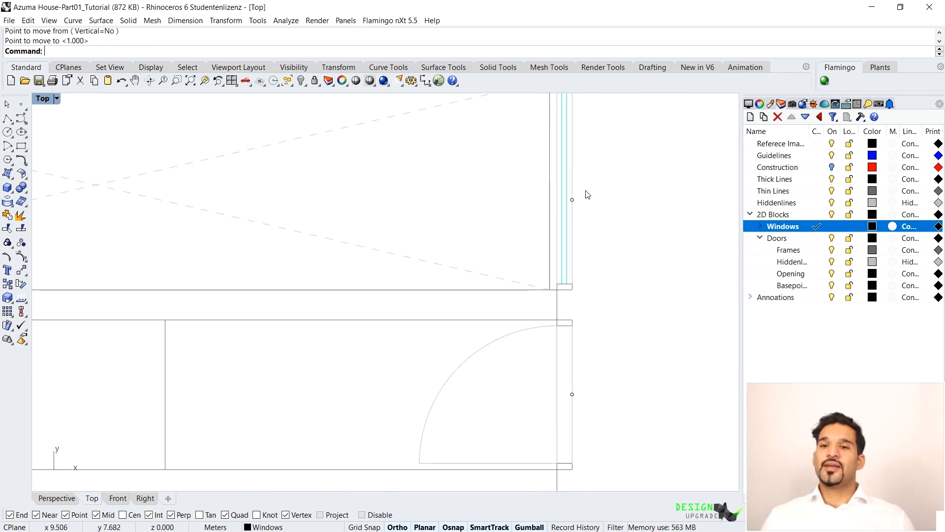
Step: Move the window's base point to the midpoint of the shortened window
{"action": "left_click", "coordinate": [574, 202]}
{"action": "type", "text": "M"}
{"action": "key", "text": "Return"}
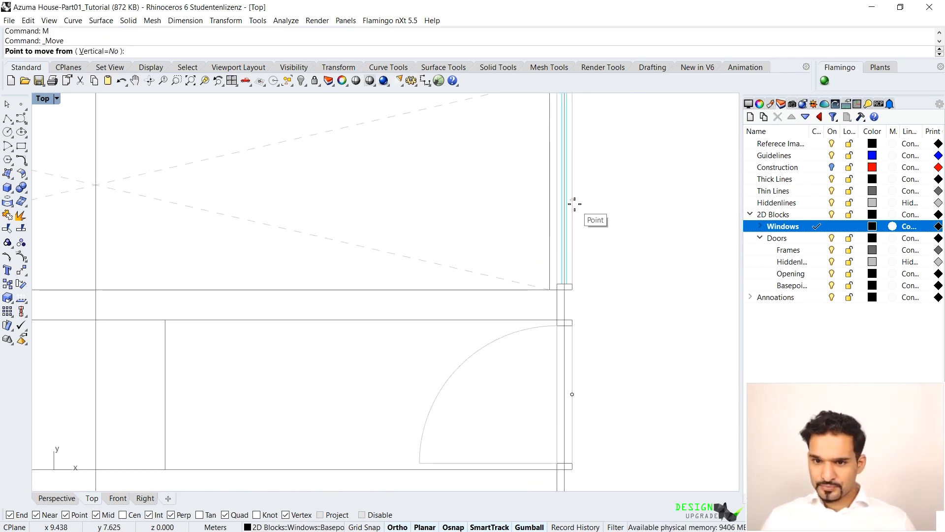
{"action": "left_click", "coordinate": [574, 204]}
{"action": "scroll", "coordinate": [574, 182], "scroll_direction": "down", "scroll_amount": 3}
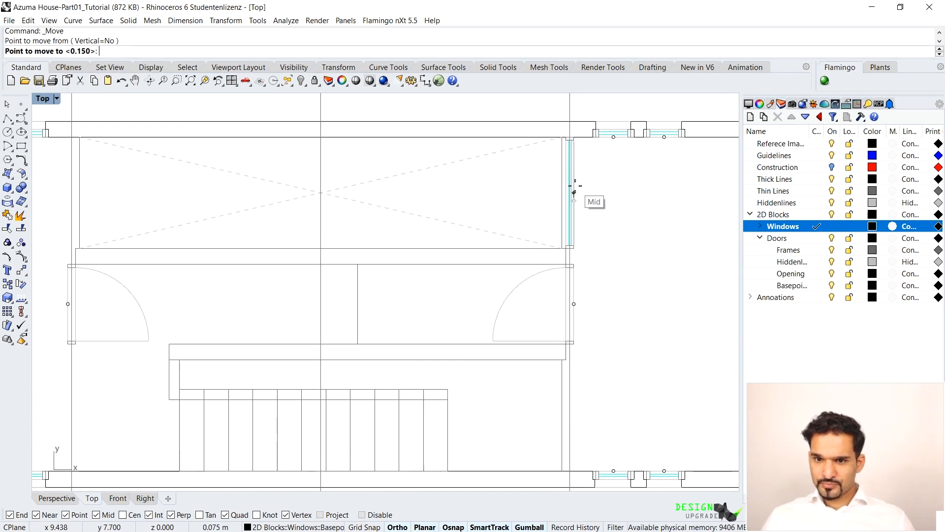
{"action": "left_click", "coordinate": [574, 193]}
{"action": "scroll", "coordinate": [489, 209], "scroll_direction": "up", "scroll_amount": 4}
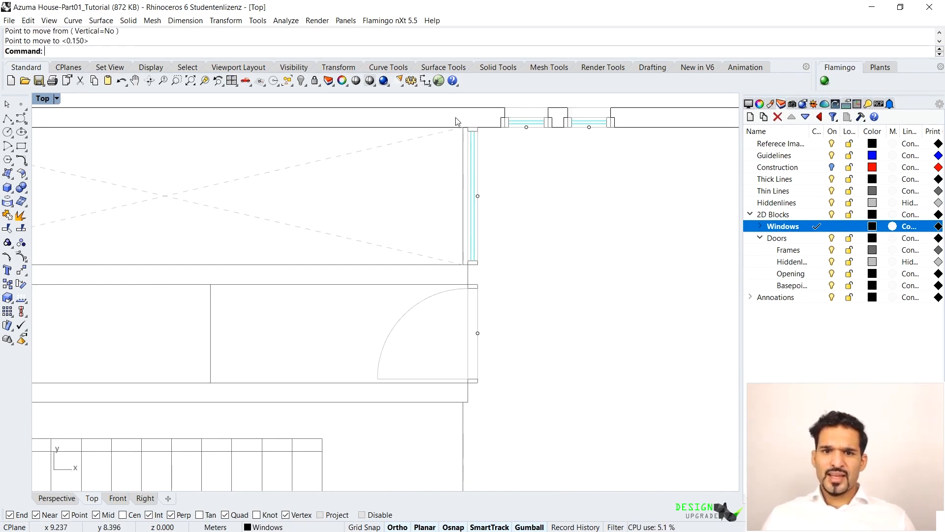
Step: Copy the window's glass and side lines from the lower frame's upper corner down to the door frame's upper corner
{"action": "scroll", "coordinate": [487, 246], "scroll_direction": "up", "scroll_amount": 4}
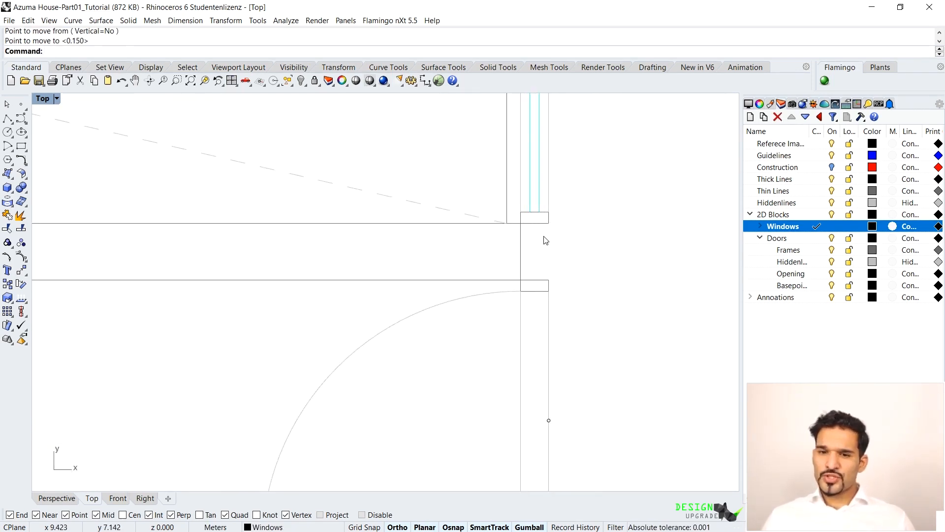
{"action": "scroll", "coordinate": [576, 192], "scroll_direction": "up", "scroll_amount": 3}
{"action": "left_click_drag", "start_coordinate": [507, 202], "coordinate": [507, 200]}
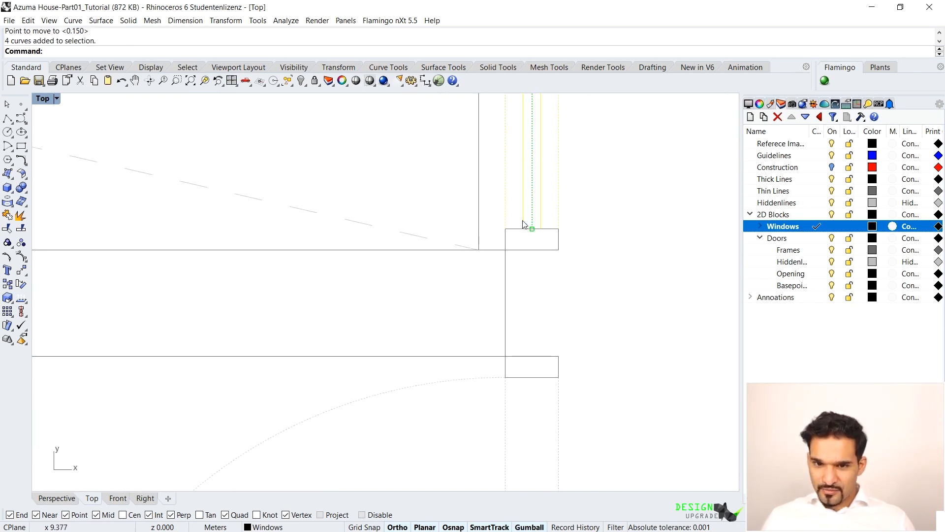
{"action": "type", "text": "c"}
{"action": "key", "text": "Return"}
{"action": "left_click", "coordinate": [505, 229]}
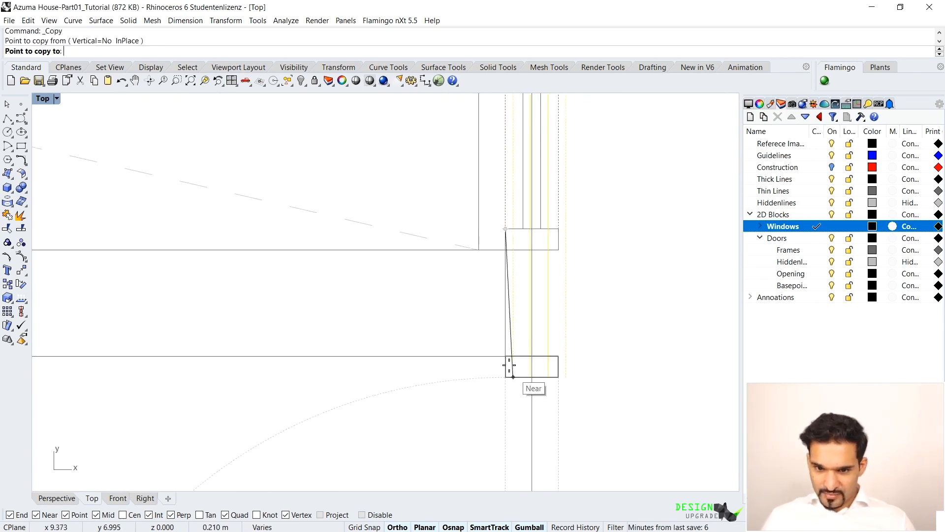
{"action": "left_click", "coordinate": [505, 355]}
{"action": "key", "text": "Escape"}
Step: Turn on the control points of the copied glass and side lines at the bridge parapet
{"action": "left_click_drag", "start_coordinate": [597, 284], "coordinate": [494, 304]}
{"action": "left_click_drag", "start_coordinate": [324, 339], "coordinate": [322, 340], "text": "ctrl"}
{"action": "scroll", "coordinate": [496, 353], "scroll_direction": "down", "scroll_amount": 12}
{"action": "type", "text": "POn"}
{"action": "key", "text": "Return"}
Step: Shorten the copied lines by moving their upper end points down to the lower edge of the window frame
{"action": "left_click_drag", "start_coordinate": [473, 178], "coordinate": [537, 202]}
{"action": "type", "text": "M"}
{"action": "key", "text": "Return"}
{"action": "scroll", "coordinate": [527, 199], "scroll_direction": "up", "scroll_amount": 6}
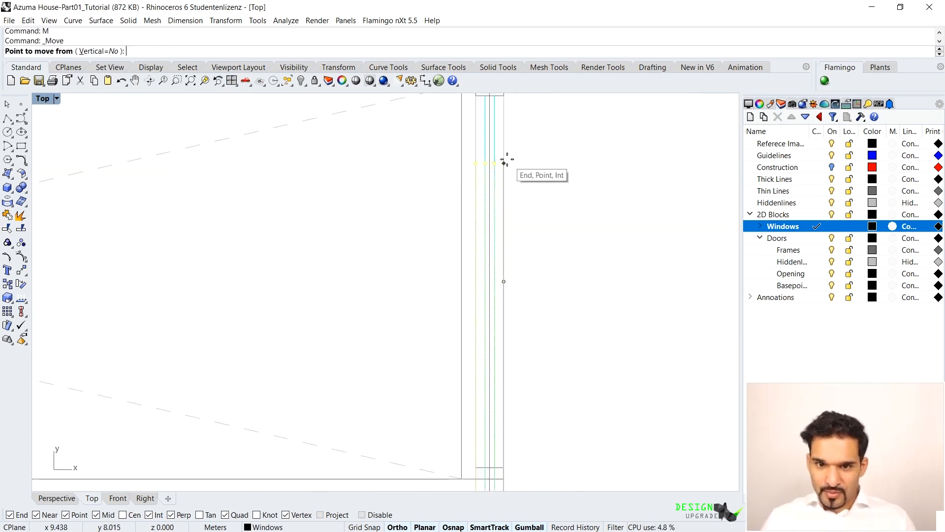
{"action": "left_click", "coordinate": [505, 161]}
{"action": "scroll", "coordinate": [505, 160], "scroll_direction": "down", "scroll_amount": 8}
{"action": "scroll", "coordinate": [490, 344], "scroll_direction": "up", "scroll_amount": 8}
{"action": "scroll", "coordinate": [511, 197], "scroll_direction": "down", "scroll_amount": 5}
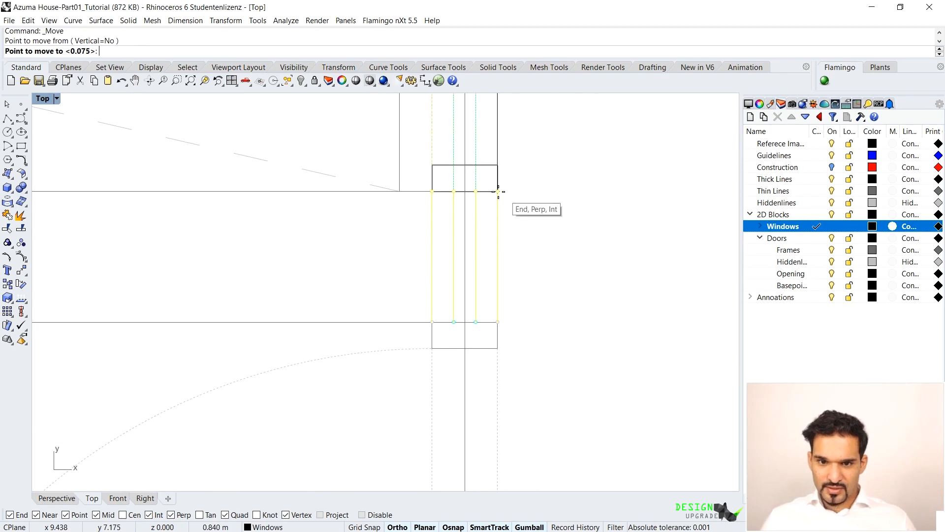
{"action": "left_click", "coordinate": [498, 192]}
{"action": "scroll", "coordinate": [502, 232], "scroll_direction": "up", "scroll_amount": 3}
{"action": "scroll", "coordinate": [502, 179], "scroll_direction": "up", "scroll_amount": 3}
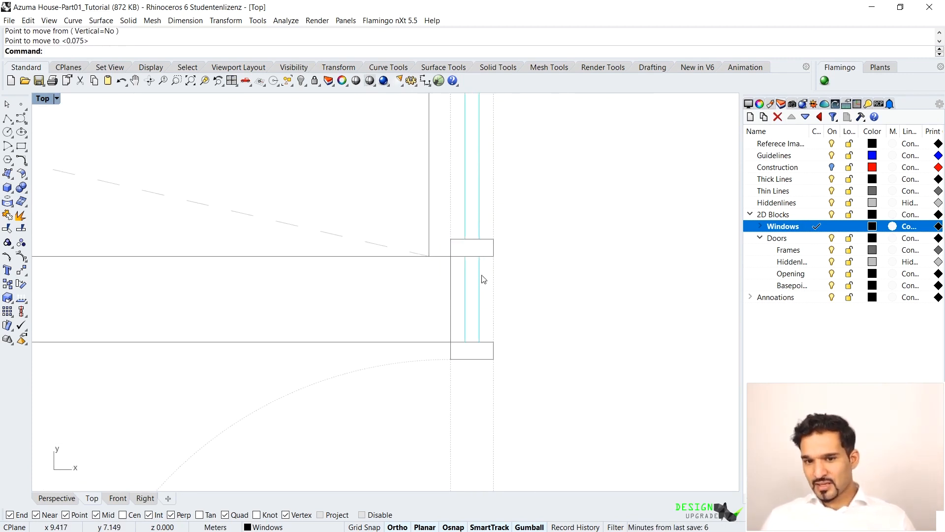
{"action": "scroll", "coordinate": [495, 236], "scroll_direction": "down", "scroll_amount": 9}
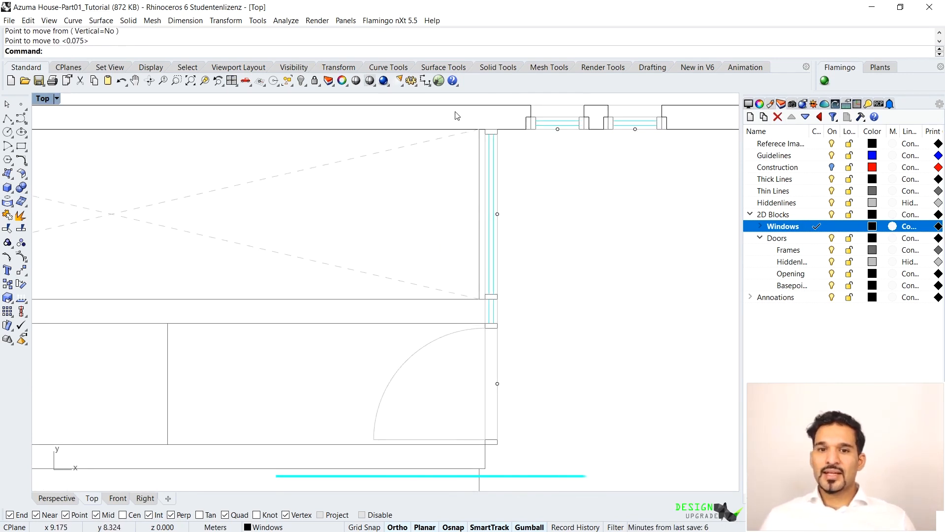
Step: Start a block from the window and the short glazing piece, leaving out the void edge line, with the window's base point as block base point
{"action": "left_click_drag", "start_coordinate": [463, 132], "coordinate": [499, 303]}
{"action": "scroll", "coordinate": [489, 269], "scroll_direction": "up", "scroll_amount": 7}
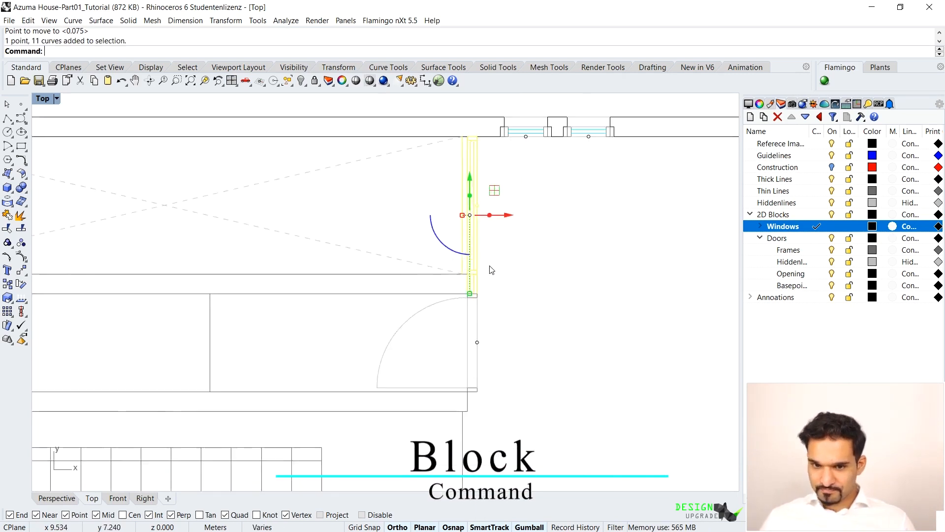
{"action": "left_click", "coordinate": [426, 238], "text": "ctrl"}
{"action": "scroll", "coordinate": [450, 247], "scroll_direction": "down", "scroll_amount": 6}
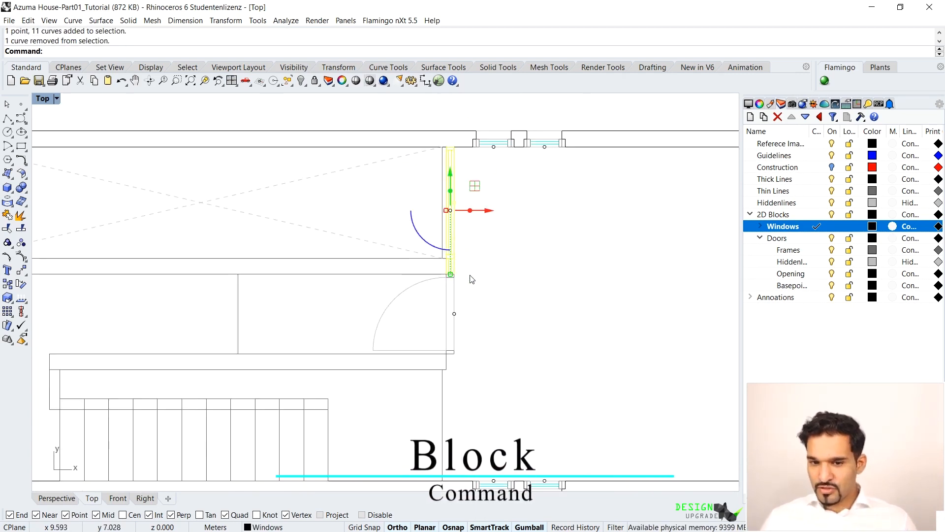
{"action": "scroll", "coordinate": [453, 279], "scroll_direction": "up", "scroll_amount": 8}
{"action": "scroll", "coordinate": [472, 291], "scroll_direction": "down", "scroll_amount": 7}
{"action": "scroll", "coordinate": [490, 276], "scroll_direction": "up", "scroll_amount": 2}
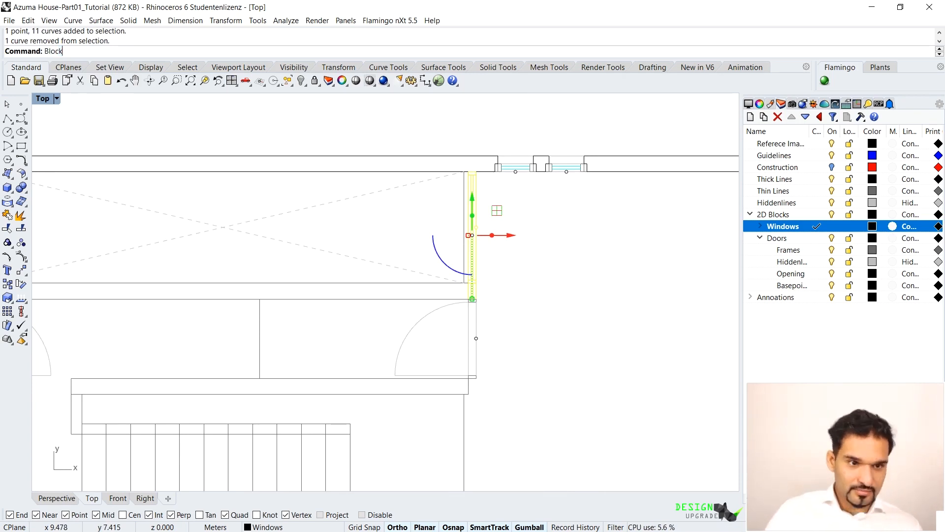
{"action": "key", "text": "Return"}
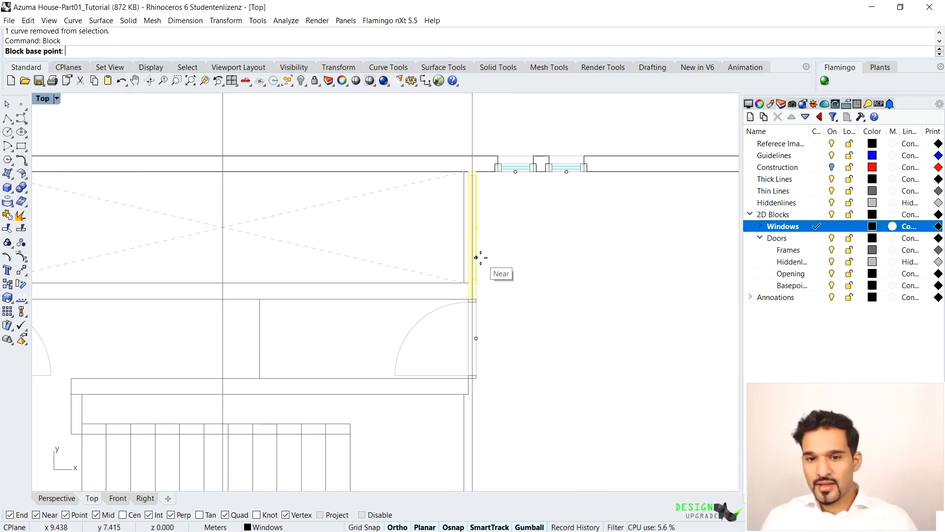
{"action": "left_click", "coordinate": [482, 219]}
Step: Name the block "2D_Glass Wall_Floorplan_second Level" and create it
{"action": "type", "text": "2D"}
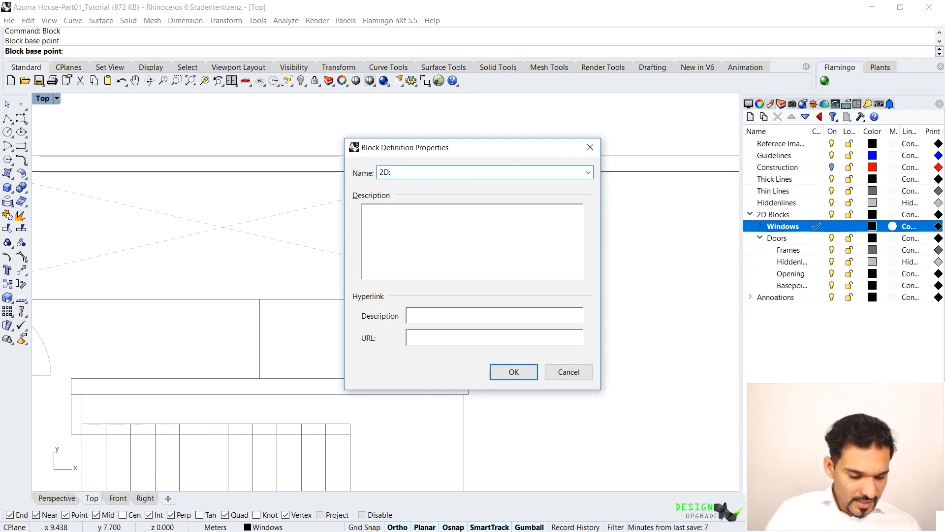
{"action": "type", "text": ":Glaa"}
{"action": "key", "text": "BackSpace"}
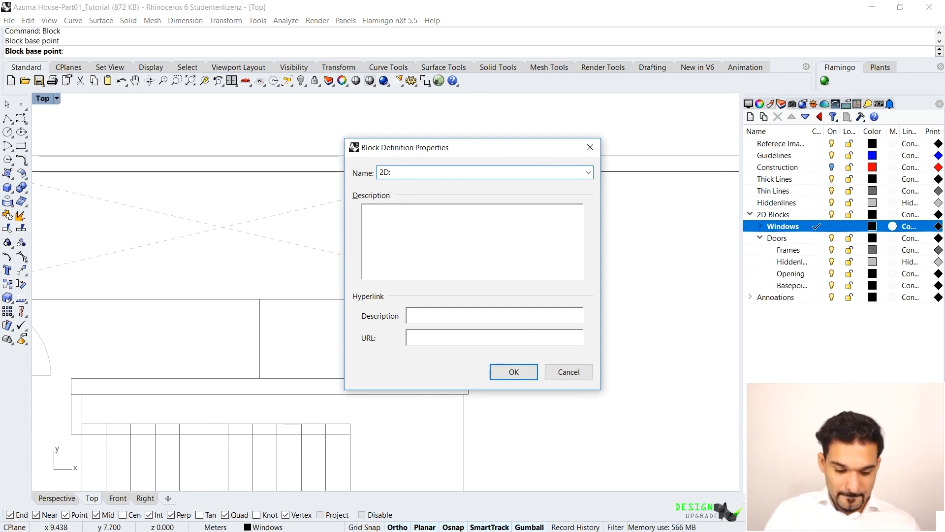
{"action": "type", "text": "_"}
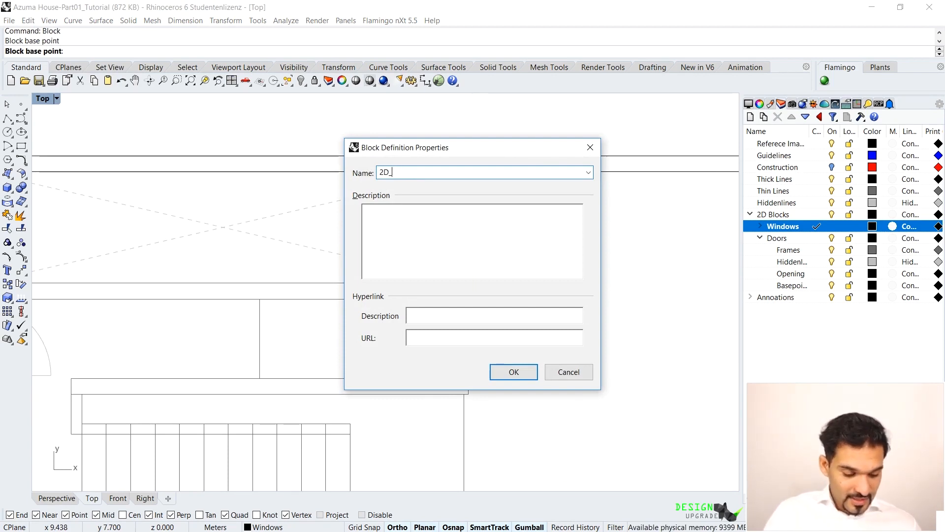
{"action": "type", "text": "Glass Wall_Floorplan:second Level"}
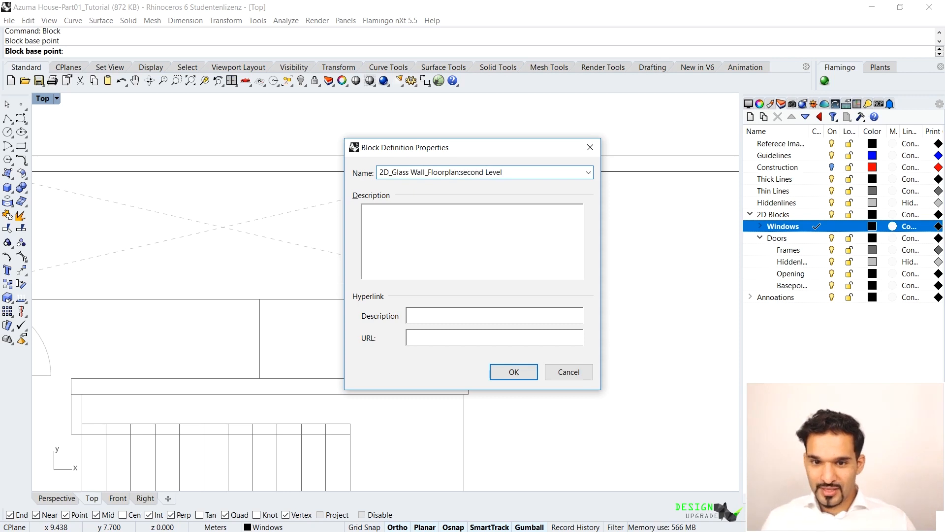
{"action": "key", "text": "BackSpace"}
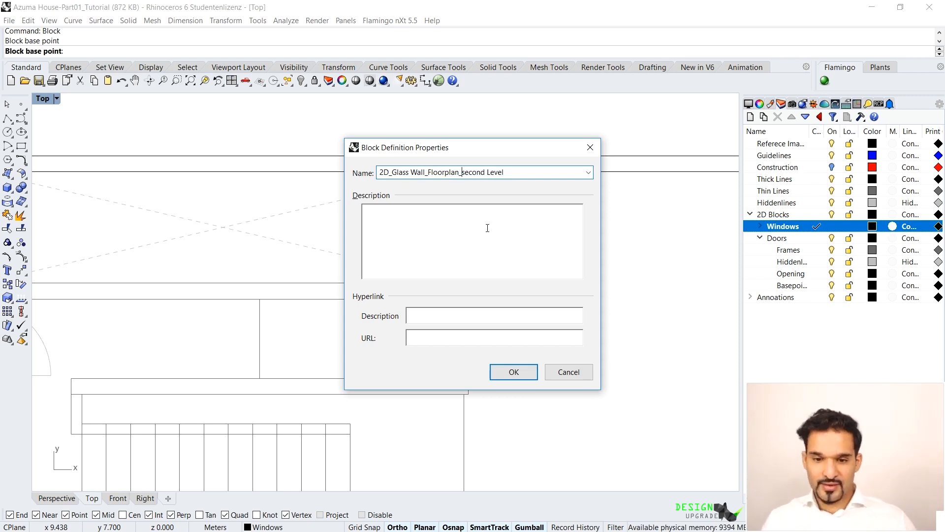
{"action": "left_click", "coordinate": [503, 371]}
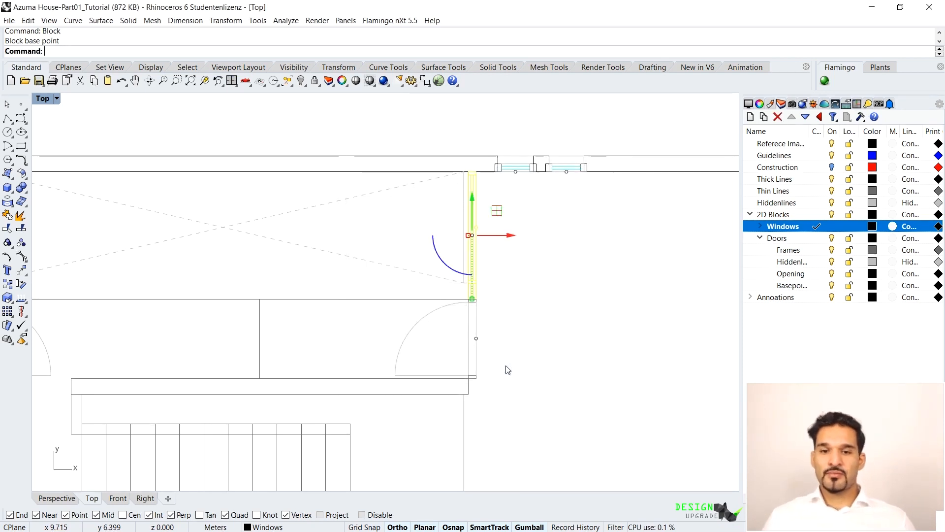
Step: Mirror a copy of the right glass wall block about the bridge's horizontal centre line to the stair side
{"action": "left_click", "coordinate": [510, 189]}
{"action": "right_click_drag", "start_coordinate": [488, 278], "coordinate": [508, 216]}
{"action": "left_click", "coordinate": [495, 202]}
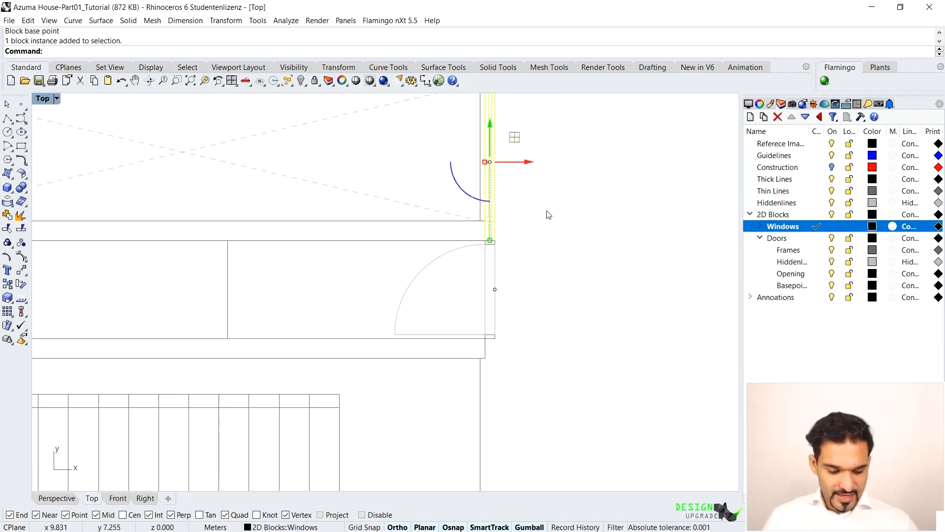
{"action": "type", "text": "MI"}
{"action": "key", "text": "Return"}
{"action": "scroll", "coordinate": [534, 213], "scroll_direction": "up", "scroll_amount": 1}
{"action": "left_click", "coordinate": [225, 290]}
{"action": "left_click", "coordinate": [291, 291]}
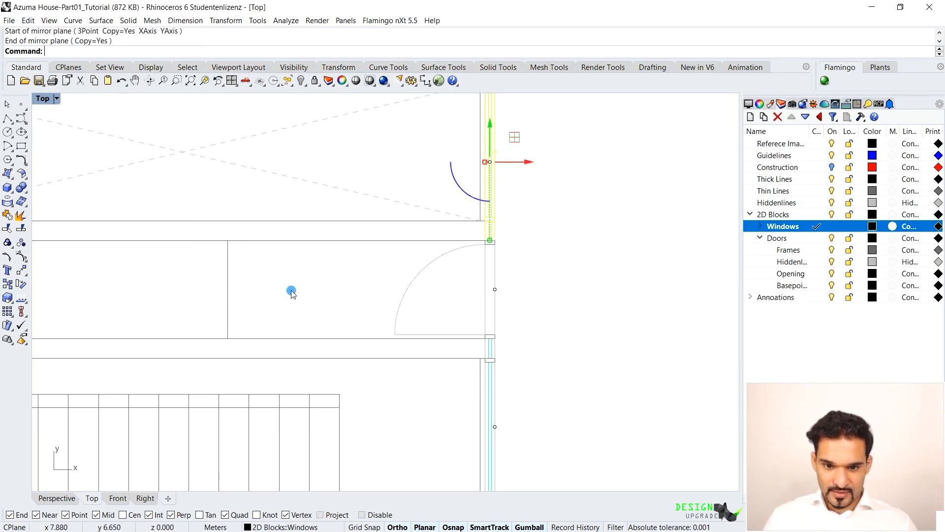
{"action": "key", "text": "Escape"}
Step: Mirror copies of both right glass wall blocks about the courtyard's vertical centre axis to its left side
{"action": "scroll", "coordinate": [504, 272], "scroll_direction": "down", "scroll_amount": 10}
{"action": "left_click", "coordinate": [501, 241]}
{"action": "left_click", "coordinate": [502, 320], "text": "shift"}
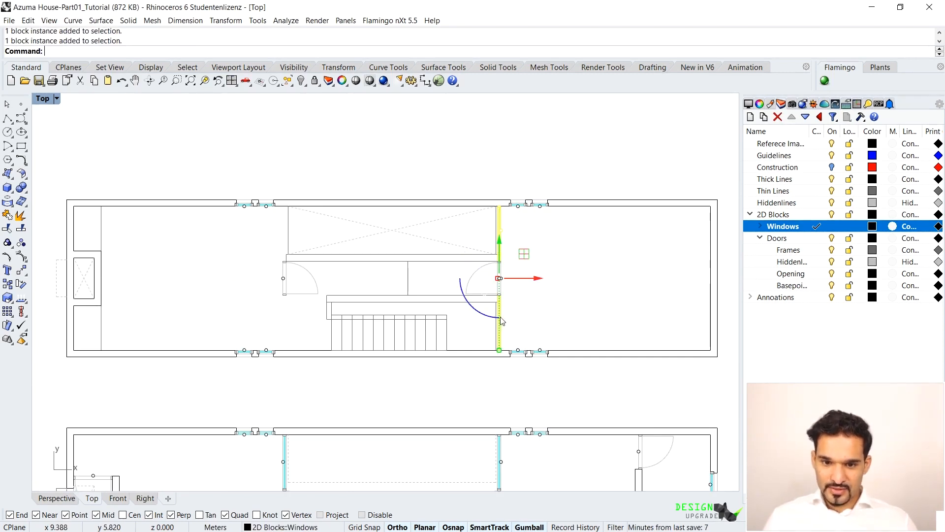
{"action": "key", "text": "Return"}
{"action": "left_click", "coordinate": [392, 254]}
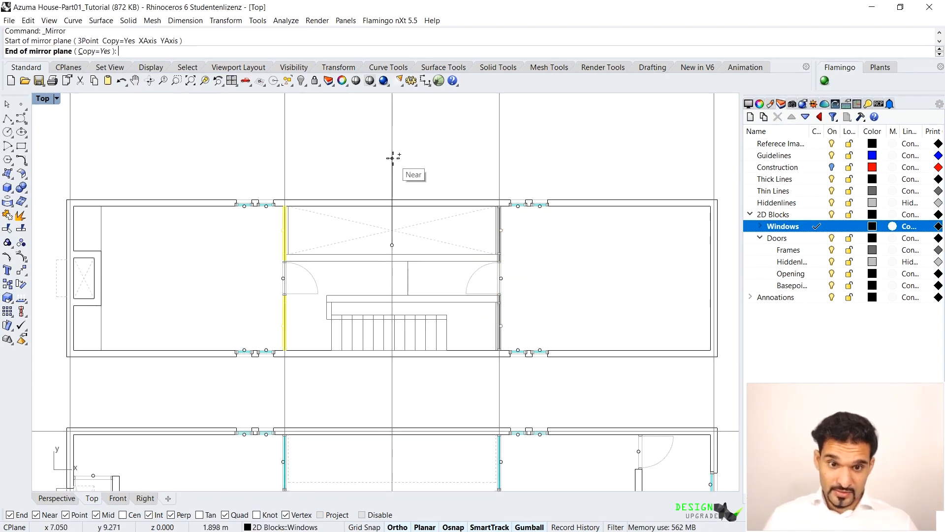
{"action": "left_click", "coordinate": [393, 158]}
{"action": "key", "text": "Escape"}
Step: Delete the short vertical line crossing the middle of the bridge
{"action": "scroll", "coordinate": [347, 277], "scroll_direction": "up", "scroll_amount": 2}
{"action": "scroll", "coordinate": [313, 275], "scroll_direction": "up", "scroll_amount": 4}
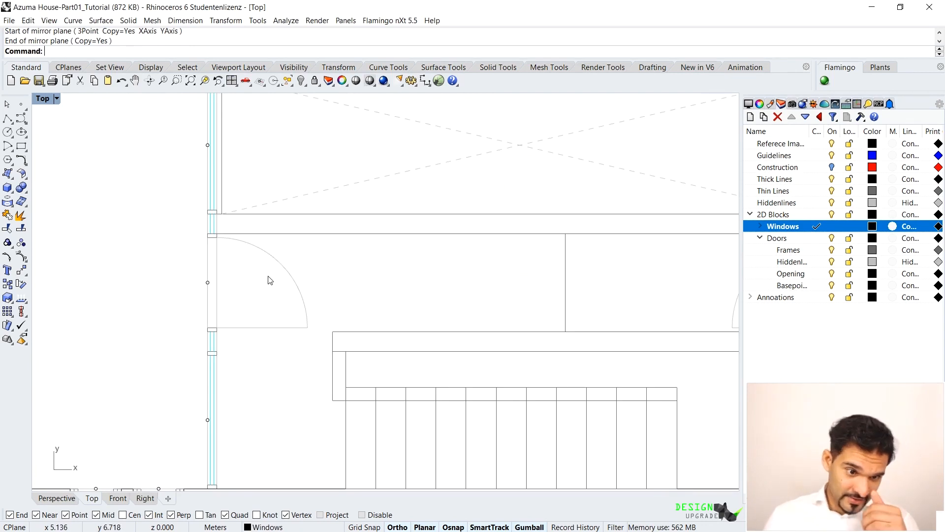
{"action": "scroll", "coordinate": [276, 224], "scroll_direction": "down", "scroll_amount": 4}
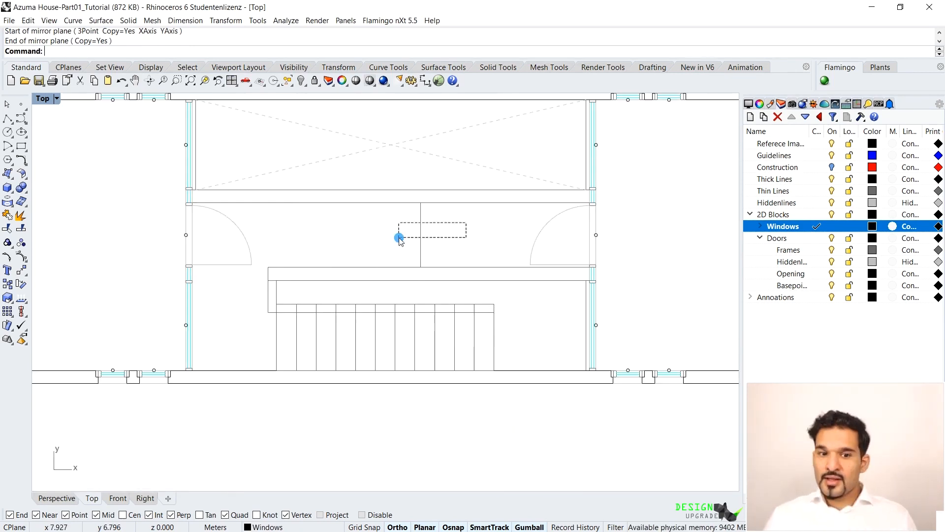
{"action": "left_click_drag", "start_coordinate": [400, 239], "coordinate": [399, 238]}
{"action": "key", "text": "Delete"}
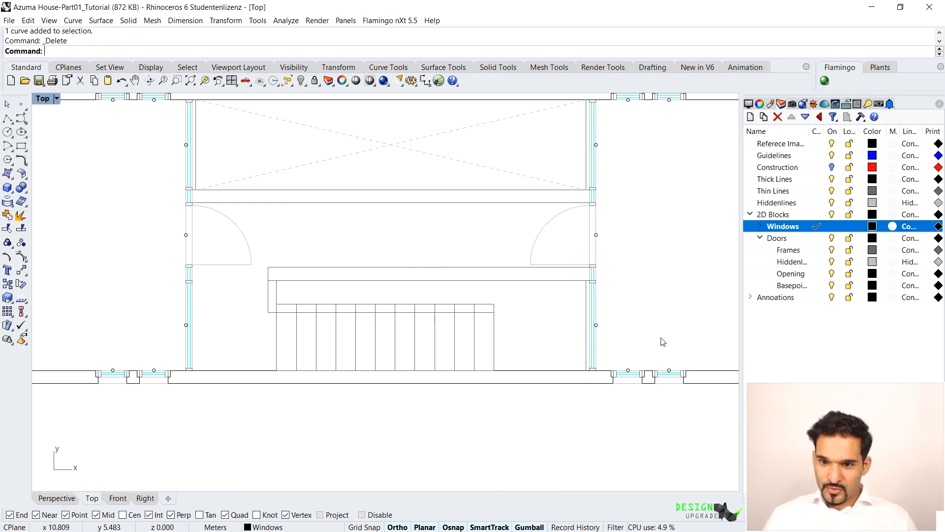
Step: Copy the void edge line beside the left glass wall down to the stair side, ending at the lower outer wall
{"action": "right_click_drag", "start_coordinate": [204, 184], "coordinate": [346, 185]}
{"action": "scroll", "coordinate": [345, 183], "scroll_direction": "up", "scroll_amount": 5}
{"action": "left_click", "coordinate": [331, 175]}
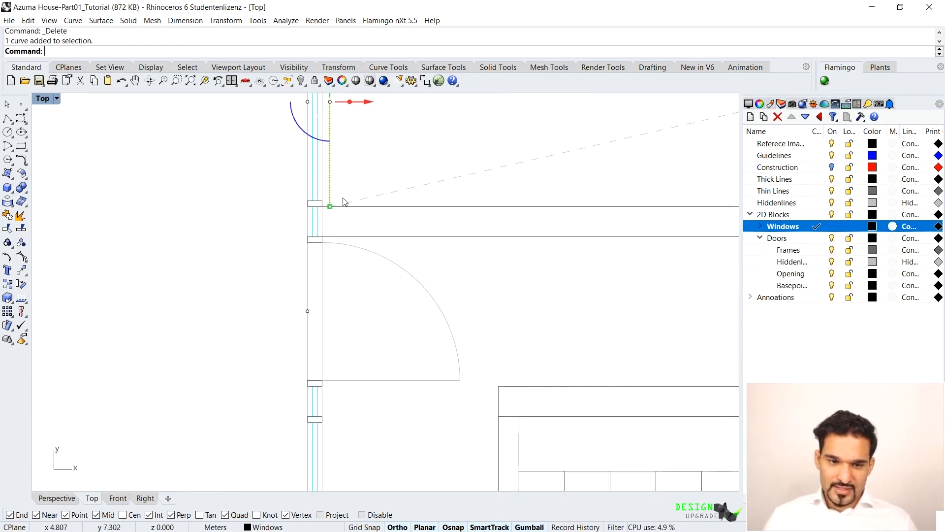
{"action": "scroll", "coordinate": [381, 310], "scroll_direction": "down", "scroll_amount": 4}
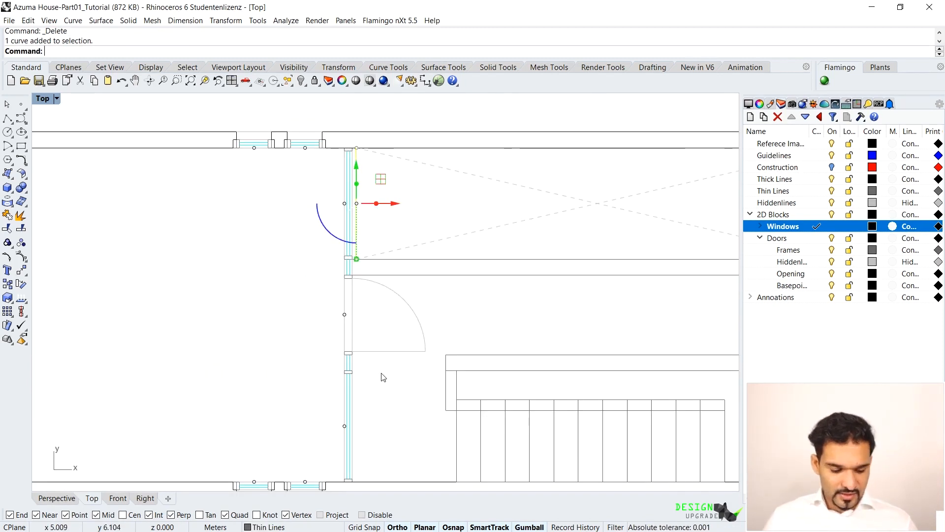
{"action": "type", "text": "c"}
{"action": "key", "text": "Return"}
{"action": "scroll", "coordinate": [349, 215], "scroll_direction": "up", "scroll_amount": 5}
{"action": "left_click", "coordinate": [362, 211]}
{"action": "scroll", "coordinate": [368, 206], "scroll_direction": "down", "scroll_amount": 5}
{"action": "scroll", "coordinate": [363, 299], "scroll_direction": "up", "scroll_amount": 11}
{"action": "scroll", "coordinate": [373, 251], "scroll_direction": "down", "scroll_amount": 4}
{"action": "scroll", "coordinate": [377, 299], "scroll_direction": "up", "scroll_amount": 14}
{"action": "scroll", "coordinate": [394, 206], "scroll_direction": "down", "scroll_amount": 14}
{"action": "scroll", "coordinate": [389, 217], "scroll_direction": "down", "scroll_amount": 6}
{"action": "scroll", "coordinate": [376, 260], "scroll_direction": "up", "scroll_amount": 10}
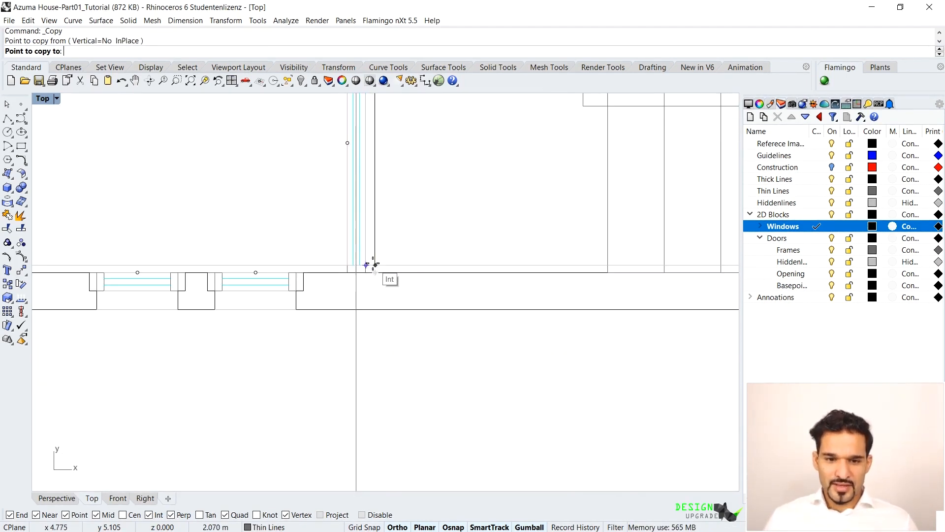
{"action": "left_click", "coordinate": [376, 272]}
{"action": "scroll", "coordinate": [412, 345], "scroll_direction": "down", "scroll_amount": 6}
{"action": "key", "text": "Escape"}
Step: Lengthen the copied edge line by moving its upper end point up to the top edge of the left door's lower frame
{"action": "scroll", "coordinate": [398, 158], "scroll_direction": "up", "scroll_amount": 11}
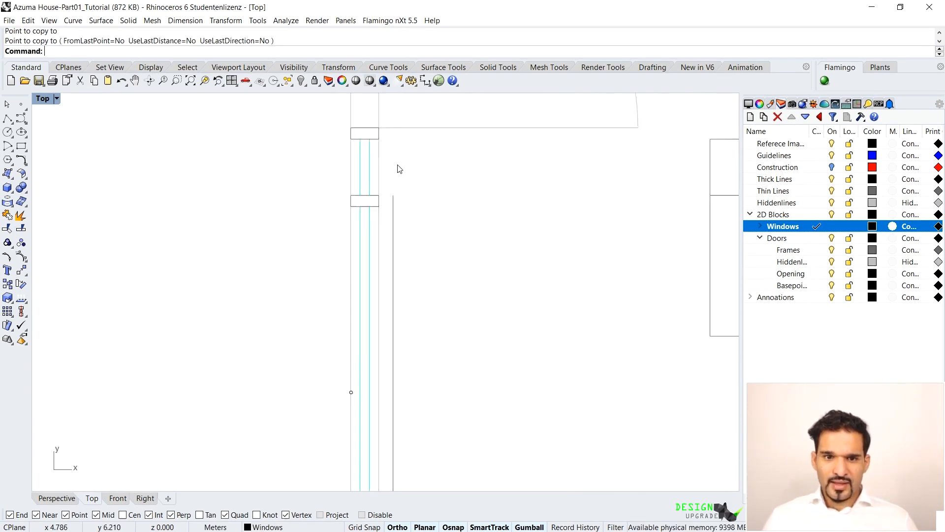
{"action": "left_click", "coordinate": [395, 228]}
{"action": "left_click_drag", "start_coordinate": [387, 183], "coordinate": [422, 227]}
{"action": "type", "text": "m"}
{"action": "key", "text": "Return"}
{"action": "left_click", "coordinate": [393, 202]}
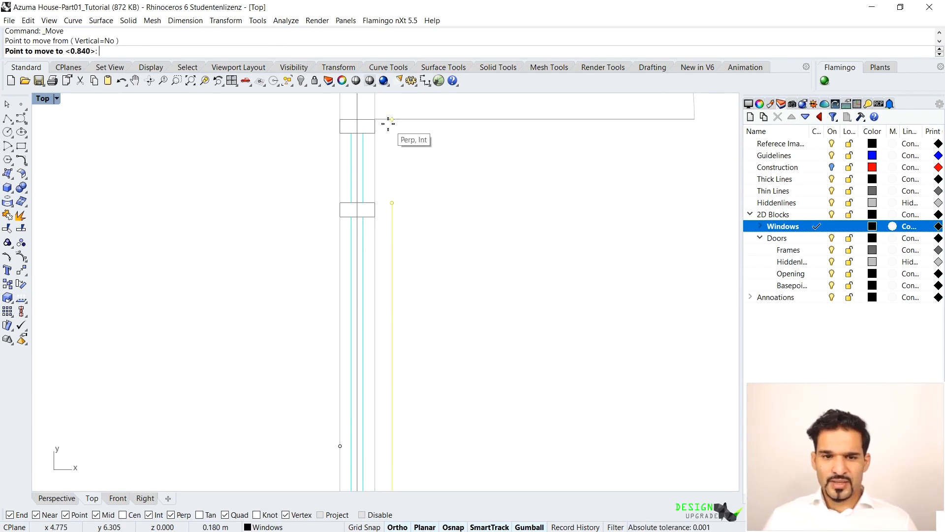
{"action": "scroll", "coordinate": [415, 291], "scroll_direction": "down", "scroll_amount": 5}
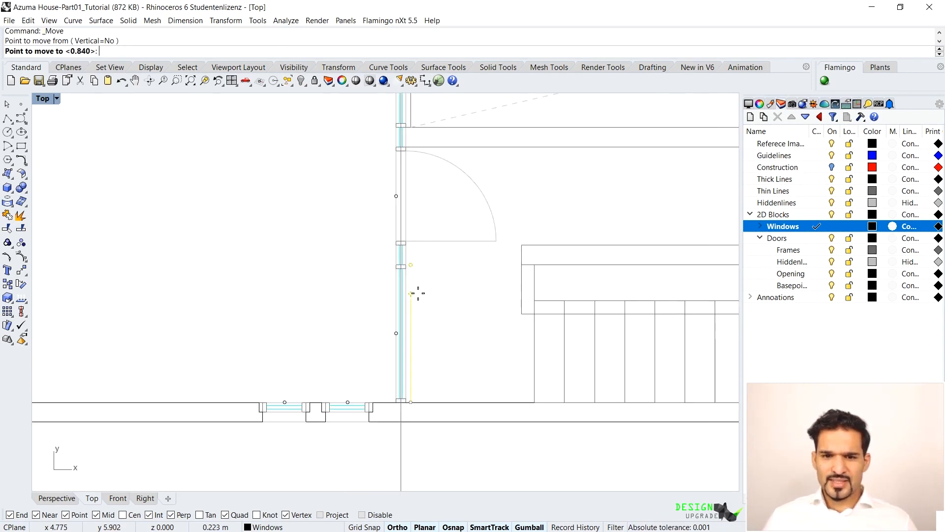
{"action": "scroll", "coordinate": [403, 236], "scroll_direction": "up", "scroll_amount": 4}
{"action": "left_click", "coordinate": [405, 228]}
Step: Draw a short line on the Thin Lines layer from the door frame's upper corner to the edge line's top end
{"action": "scroll", "coordinate": [407, 228], "scroll_direction": "up", "scroll_amount": 5}
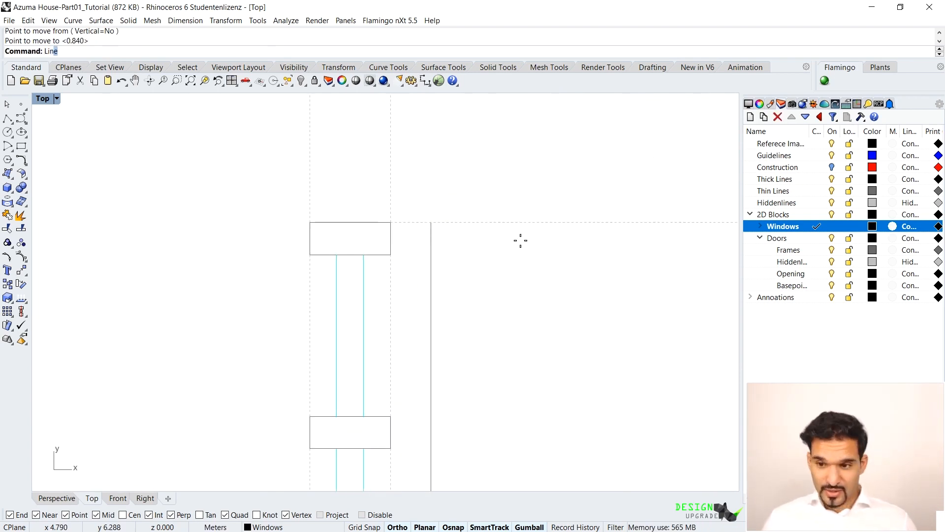
{"action": "key", "text": "Return"}
{"action": "double_click", "coordinate": [783, 191]}
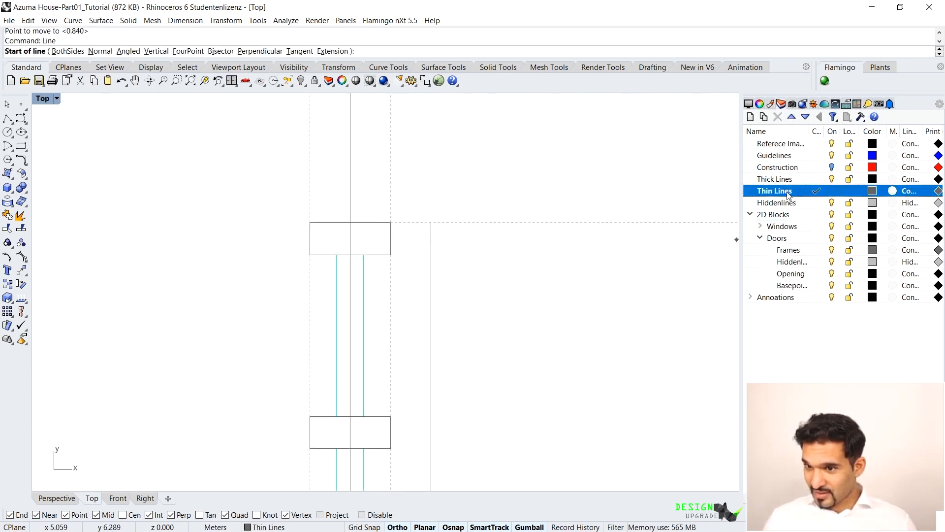
{"action": "left_click", "coordinate": [391, 222]}
{"action": "left_click", "coordinate": [431, 223]}
Step: Join the vertical edge line and the short horizontal line into one curve
{"action": "left_click", "coordinate": [433, 241]}
{"action": "scroll", "coordinate": [371, 238], "scroll_direction": "down", "scroll_amount": 5}
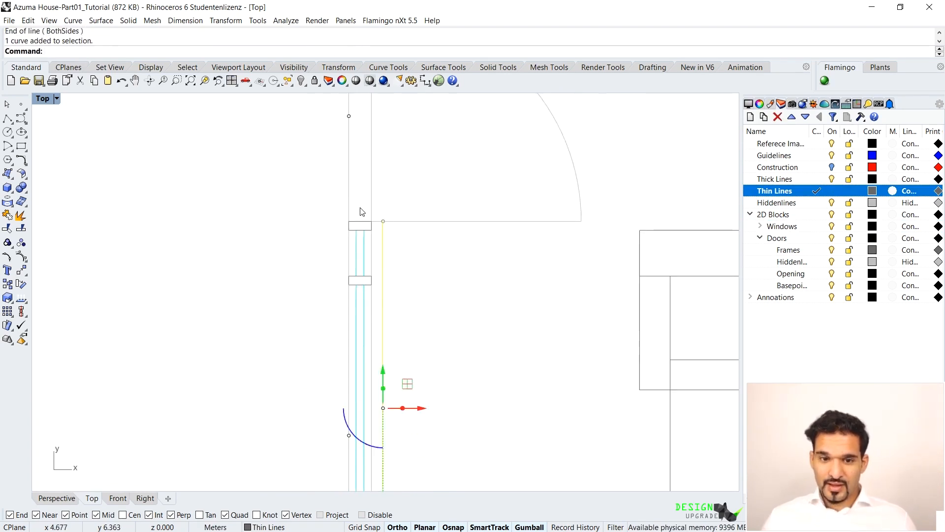
{"action": "left_click", "coordinate": [382, 226]}
{"action": "left_click", "coordinate": [379, 222]}
{"action": "left_click", "coordinate": [379, 221]}
{"action": "left_click", "coordinate": [411, 253]}
{"action": "left_click", "coordinate": [386, 237], "text": "shift"}
{"action": "key", "text": "Return"}
Step: Examine the interior reference photo for the stair void and parapet edges and compare it with the drawn courtyard
{"action": "scroll", "coordinate": [429, 268], "scroll_direction": "down", "scroll_amount": 10}
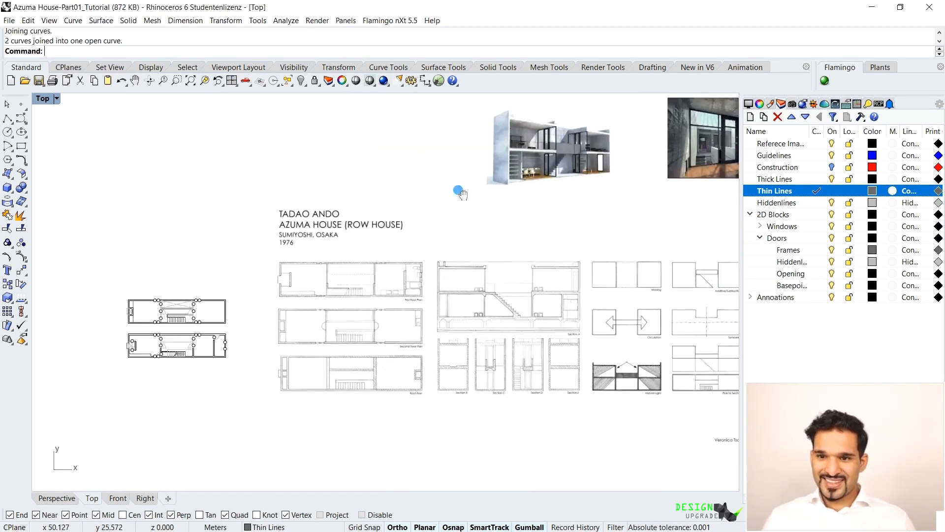
{"action": "right_click_drag", "start_coordinate": [458, 190], "coordinate": [197, 330]}
{"action": "scroll", "coordinate": [375, 297], "scroll_direction": "up", "scroll_amount": 15}
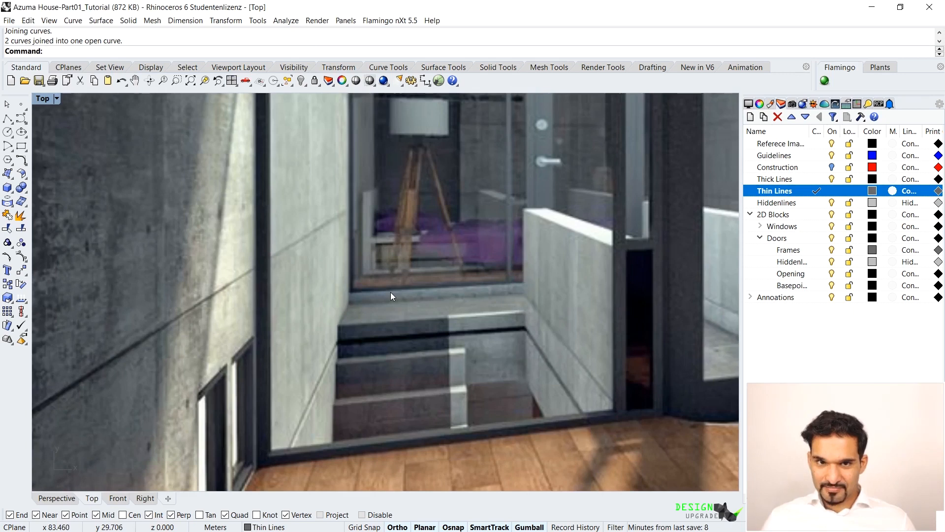
{"action": "scroll", "coordinate": [438, 279], "scroll_direction": "down", "scroll_amount": 15}
{"action": "right_click_drag", "start_coordinate": [234, 301], "coordinate": [373, 281]}
{"action": "right_click_drag", "start_coordinate": [107, 386], "coordinate": [237, 310]}
{"action": "right_click_drag", "start_coordinate": [121, 363], "coordinate": [507, 278]}
{"action": "scroll", "coordinate": [506, 279], "scroll_direction": "up", "scroll_amount": 19}
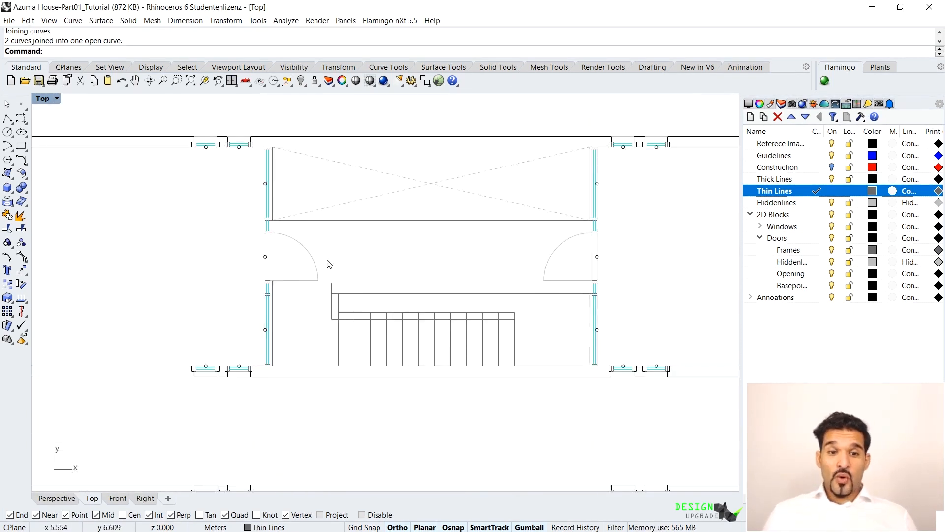
Step: Examine the door area at the bridge end in the scanned second floor plan against the drawn plan
{"action": "scroll", "coordinate": [486, 237], "scroll_direction": "down", "scroll_amount": 2}
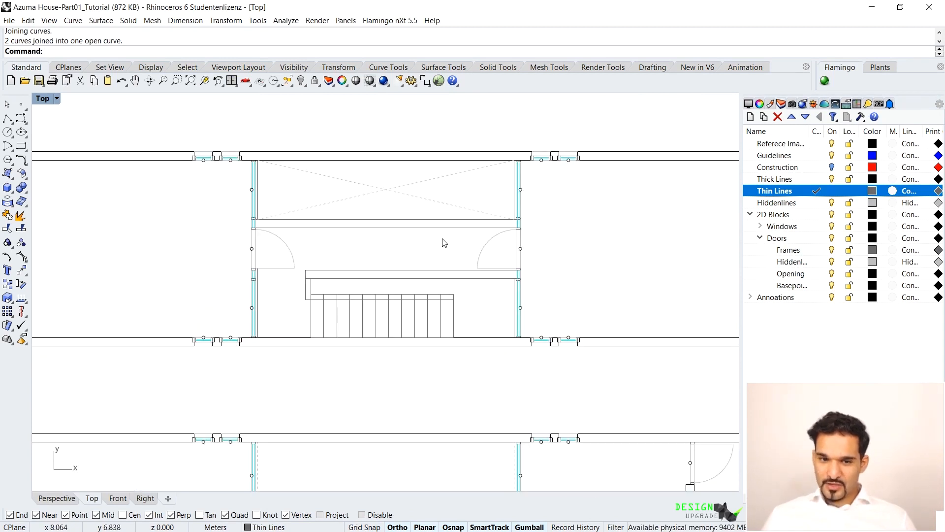
{"action": "scroll", "coordinate": [426, 231], "scroll_direction": "down", "scroll_amount": 3}
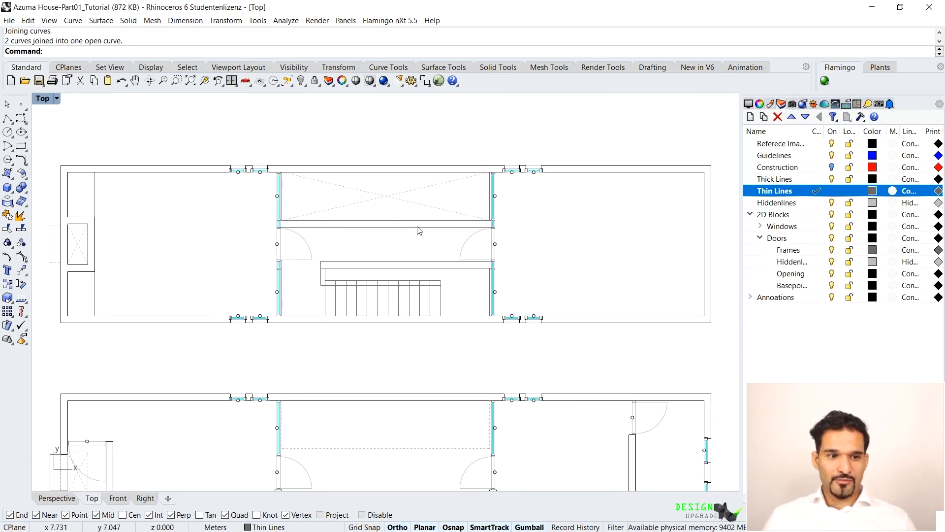
{"action": "scroll", "coordinate": [88, 211], "scroll_direction": "up", "scroll_amount": 12}
{"action": "scroll", "coordinate": [118, 218], "scroll_direction": "down", "scroll_amount": 12}
{"action": "right_click_drag", "start_coordinate": [406, 241], "coordinate": [405, 221]}
{"action": "scroll", "coordinate": [408, 213], "scroll_direction": "down", "scroll_amount": 4}
{"action": "scroll", "coordinate": [423, 214], "scroll_direction": "up", "scroll_amount": 2}
{"action": "scroll", "coordinate": [439, 236], "scroll_direction": "down", "scroll_amount": 3}
{"action": "scroll", "coordinate": [436, 241], "scroll_direction": "up", "scroll_amount": 10}
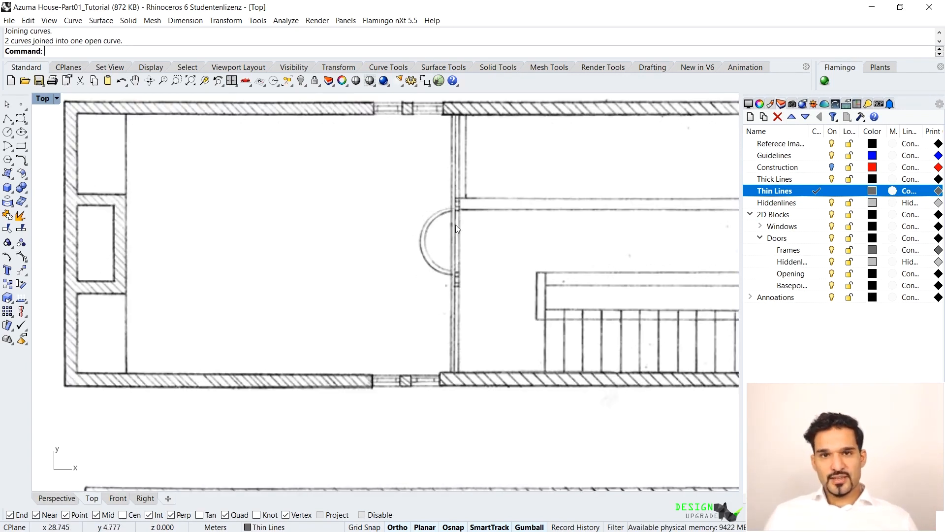
Step: Draw a semicircular arc on Thin Lines outside the right bridge door, centred on the opening and spanning the inner frame corners
{"action": "scroll", "coordinate": [456, 224], "scroll_direction": "down", "scroll_amount": 12}
{"action": "right_click_drag", "start_coordinate": [389, 206], "coordinate": [460, 212]}
{"action": "right_click_drag", "start_coordinate": [152, 201], "coordinate": [238, 209]}
{"action": "scroll", "coordinate": [239, 209], "scroll_direction": "up", "scroll_amount": 2}
{"action": "scroll", "coordinate": [339, 200], "scroll_direction": "up", "scroll_amount": 10}
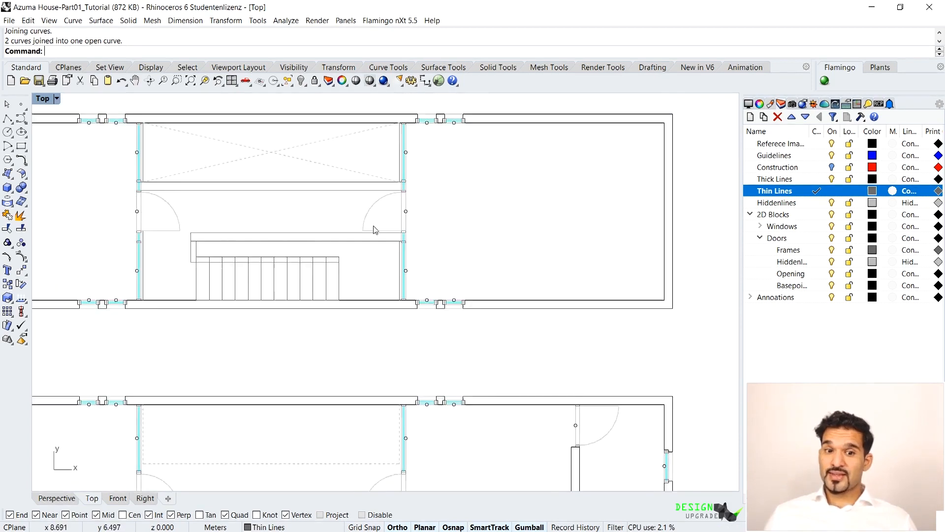
{"action": "scroll", "coordinate": [404, 199], "scroll_direction": "up", "scroll_amount": 5}
{"action": "left_click", "coordinate": [784, 195]}
{"action": "type", "text": "arc"}
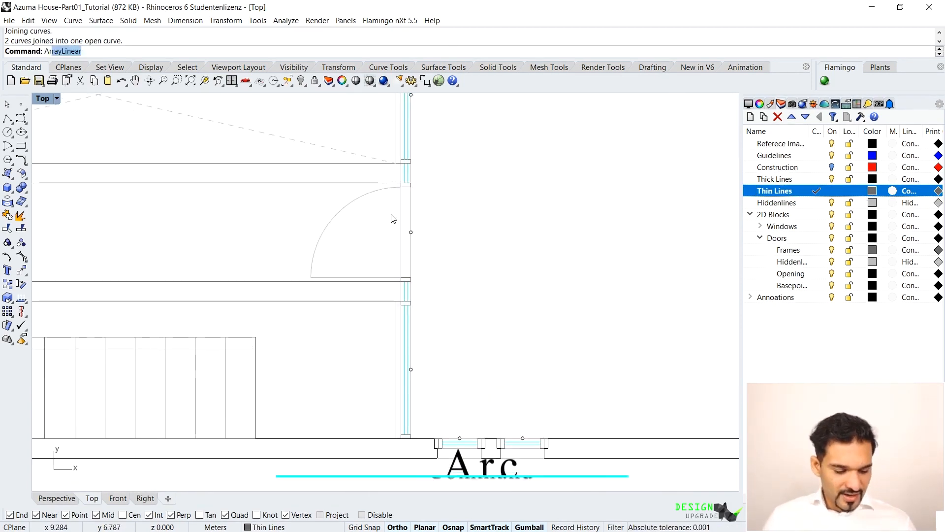
{"action": "key", "text": "Return"}
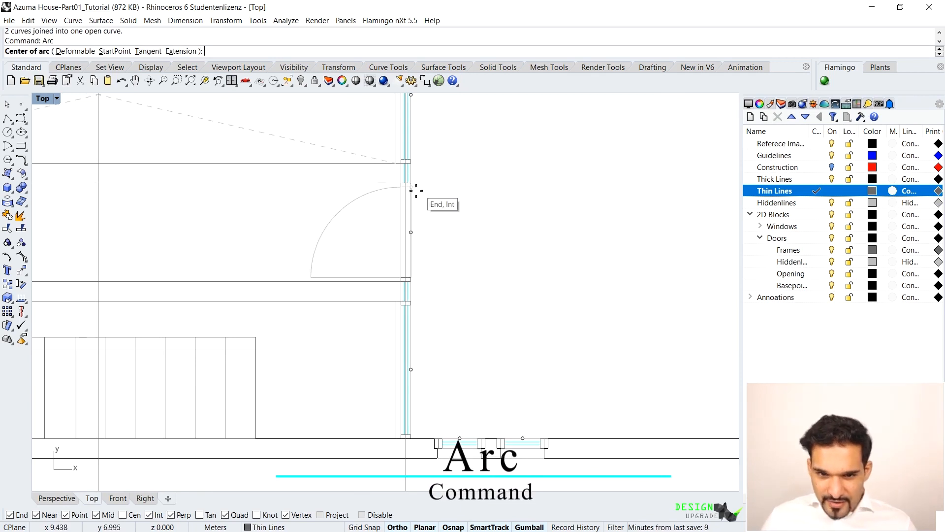
{"action": "left_click", "coordinate": [412, 234]}
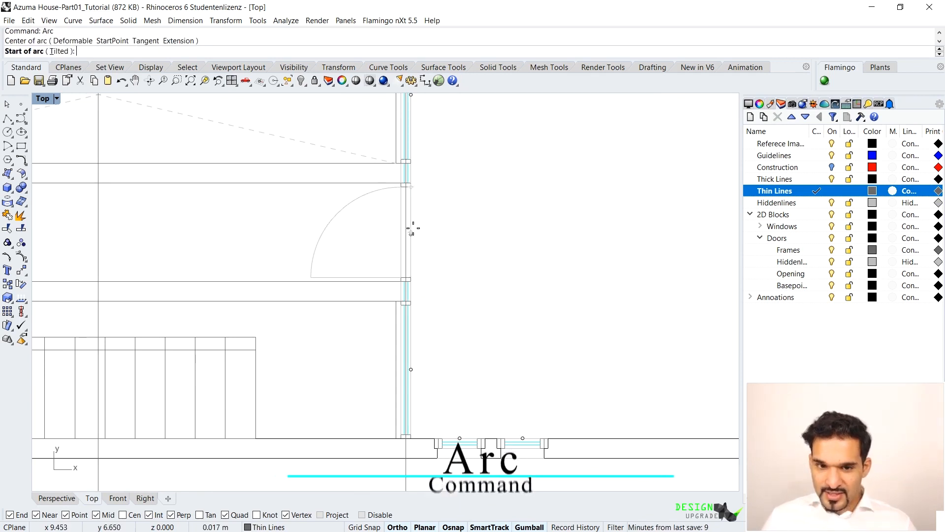
{"action": "scroll", "coordinate": [404, 195], "scroll_direction": "up", "scroll_amount": 5}
{"action": "left_click", "coordinate": [412, 162]}
{"action": "scroll", "coordinate": [460, 163], "scroll_direction": "down", "scroll_amount": 5}
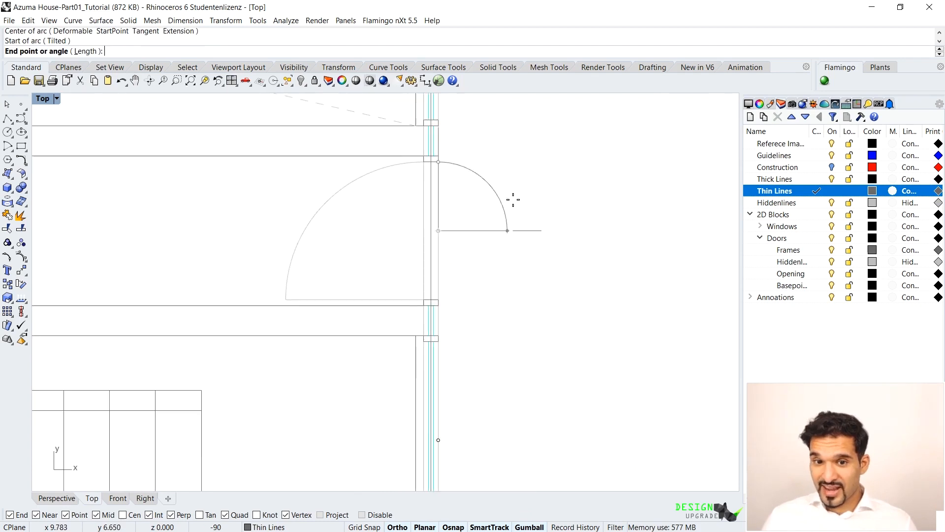
{"action": "left_click", "coordinate": [439, 298]}
Step: Add a second, concentric semicircular arc around the first, running between the outer corners of the right door's frames
{"action": "key", "text": "Return"}
{"action": "left_click", "coordinate": [439, 229]}
{"action": "left_click", "coordinate": [439, 158]}
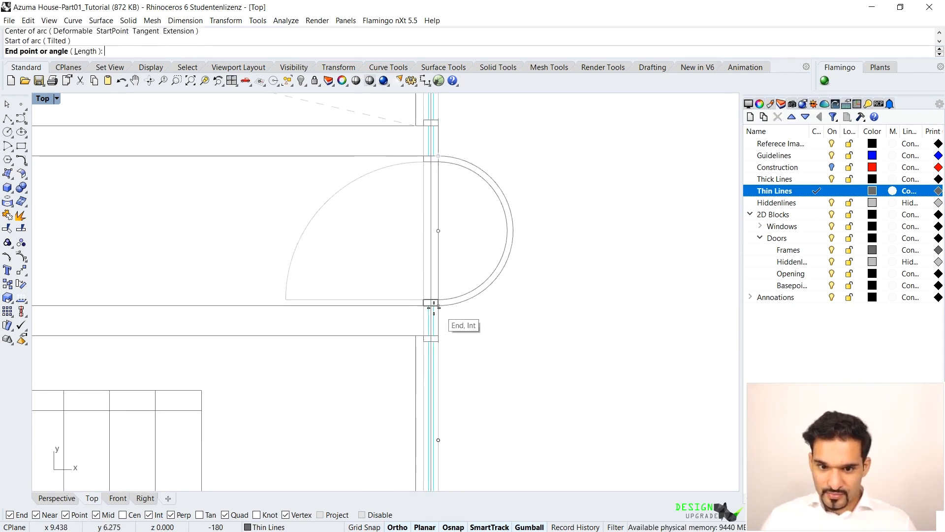
{"action": "left_click", "coordinate": [439, 305]}
{"action": "scroll", "coordinate": [487, 281], "scroll_direction": "down", "scroll_amount": 4}
{"action": "scroll", "coordinate": [512, 234], "scroll_direction": "up", "scroll_amount": 3}
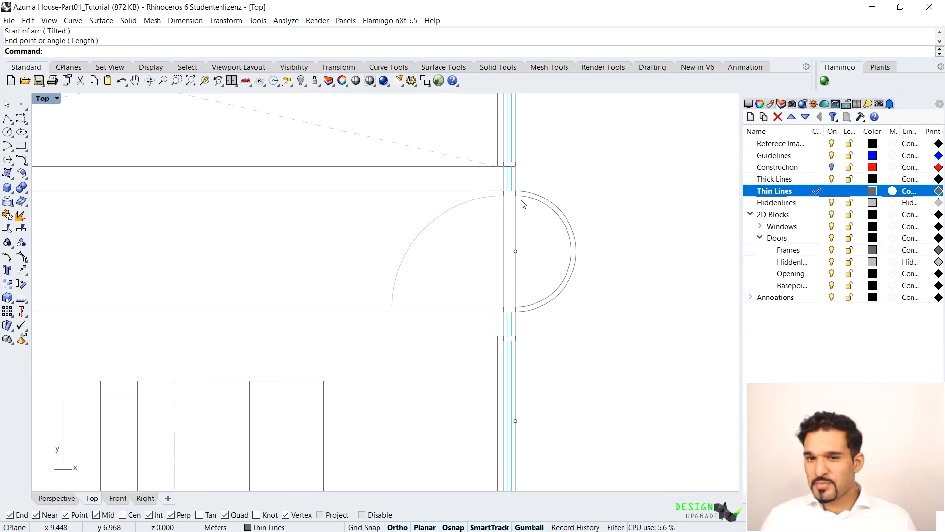
{"action": "scroll", "coordinate": [523, 235], "scroll_direction": "down", "scroll_amount": 5}
{"action": "scroll", "coordinate": [426, 240], "scroll_direction": "up", "scroll_amount": 4}
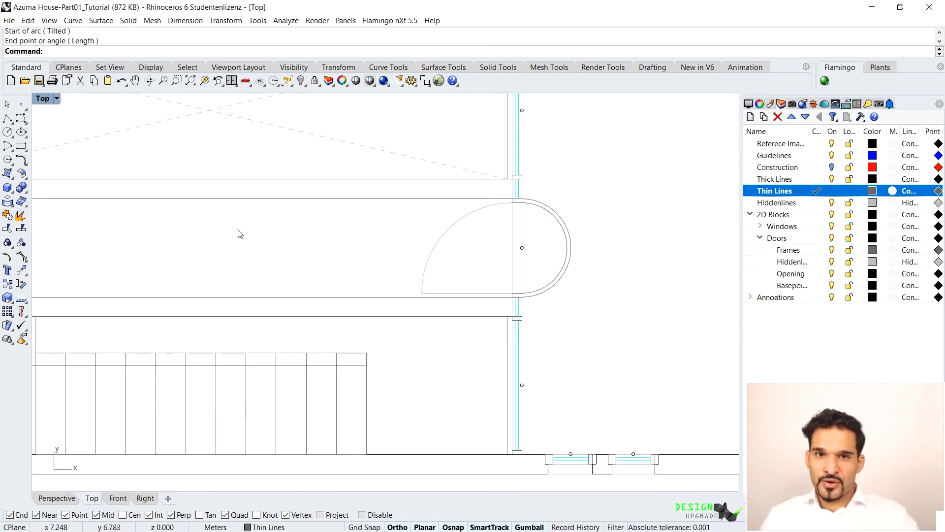
Step: Mirror copies of both door arcs about the courtyard's vertical centre axis to the left bridge door
{"action": "scroll", "coordinate": [308, 232], "scroll_direction": "down", "scroll_amount": 3}
{"action": "scroll", "coordinate": [463, 246], "scroll_direction": "down", "scroll_amount": 2}
{"action": "scroll", "coordinate": [577, 221], "scroll_direction": "up", "scroll_amount": 3}
{"action": "left_click", "coordinate": [641, 226]}
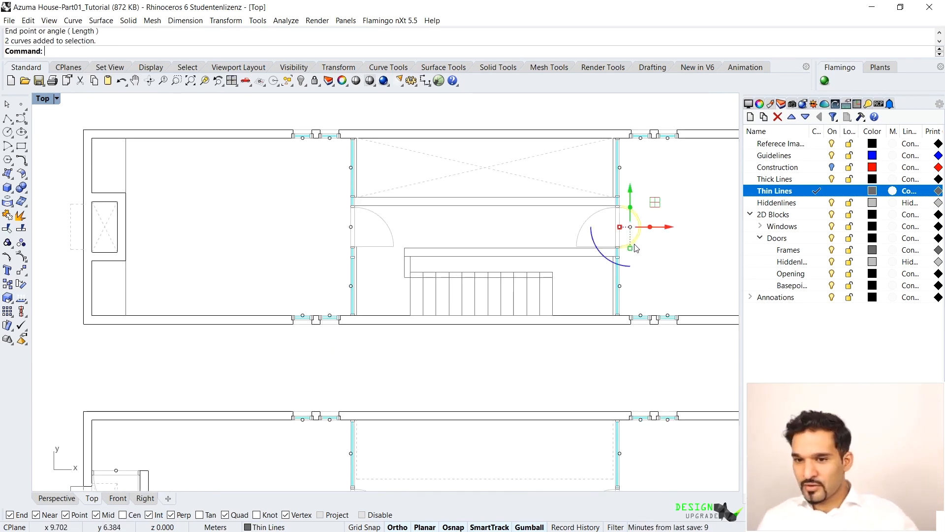
{"action": "type", "text": "MI"}
{"action": "key", "text": "Return"}
{"action": "left_click", "coordinate": [481, 223]}
{"action": "left_click", "coordinate": [482, 131]}
{"action": "scroll", "coordinate": [482, 143], "scroll_direction": "down", "scroll_amount": 4}
{"action": "scroll", "coordinate": [364, 193], "scroll_direction": "up", "scroll_amount": 3}
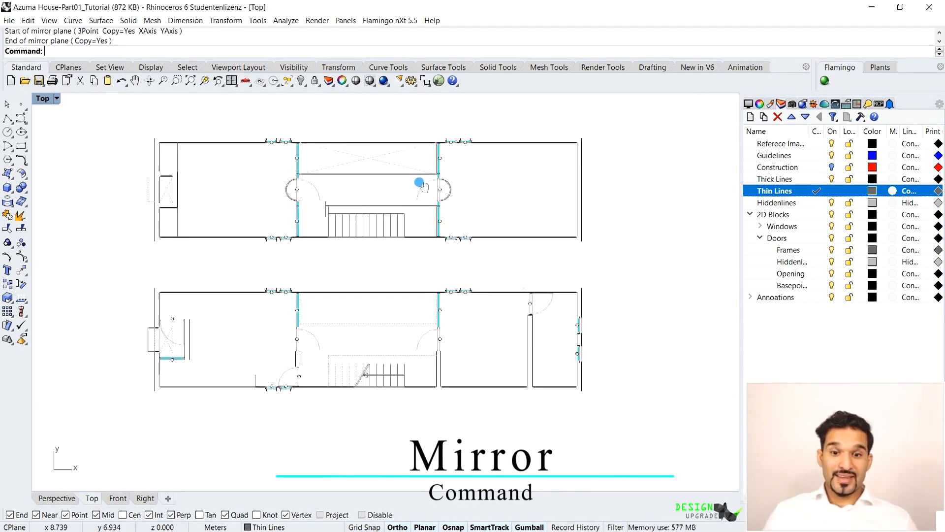
Step: Bring both floor plans into view and expand the Annoations layer to show its sublayers
{"action": "right_click_drag", "start_coordinate": [386, 177], "coordinate": [397, 191]}
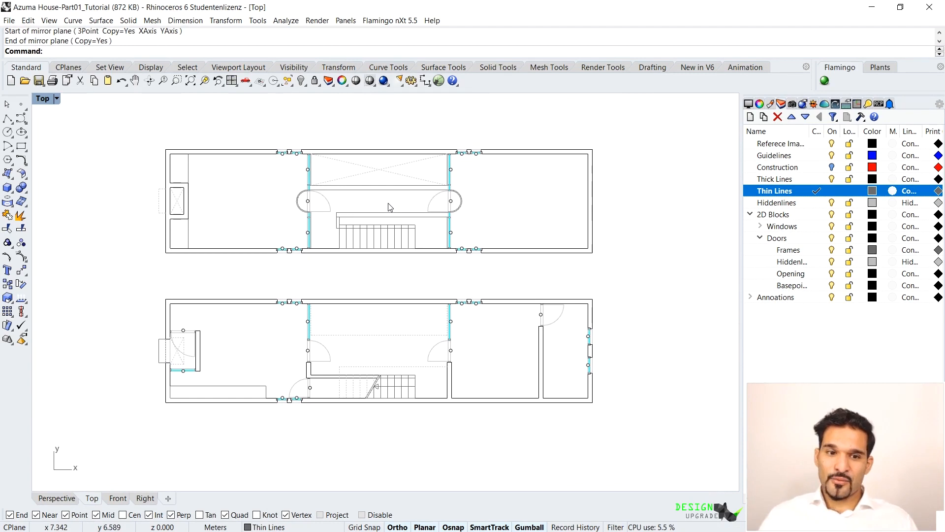
{"action": "scroll", "coordinate": [347, 247], "scroll_direction": "up", "scroll_amount": 2}
{"action": "right_click_drag", "start_coordinate": [347, 246], "coordinate": [356, 248]}
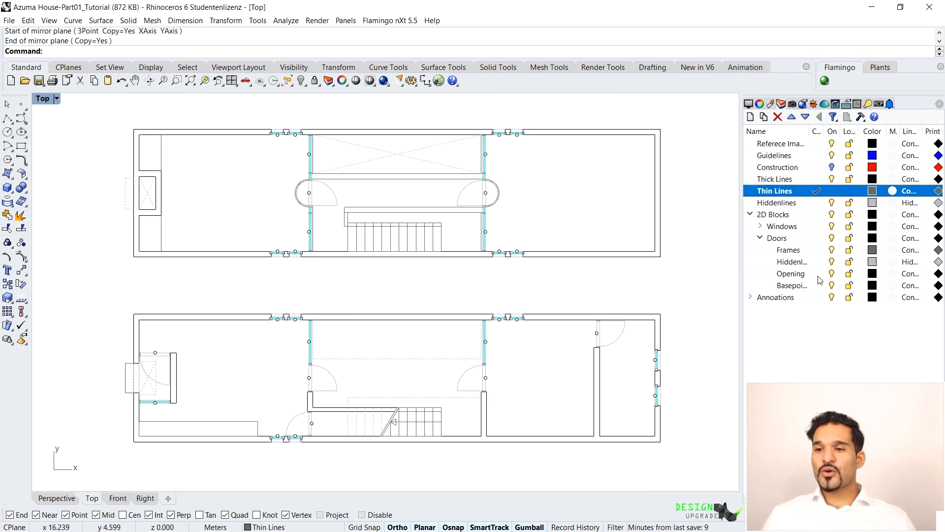
{"action": "left_click", "coordinate": [751, 298]}
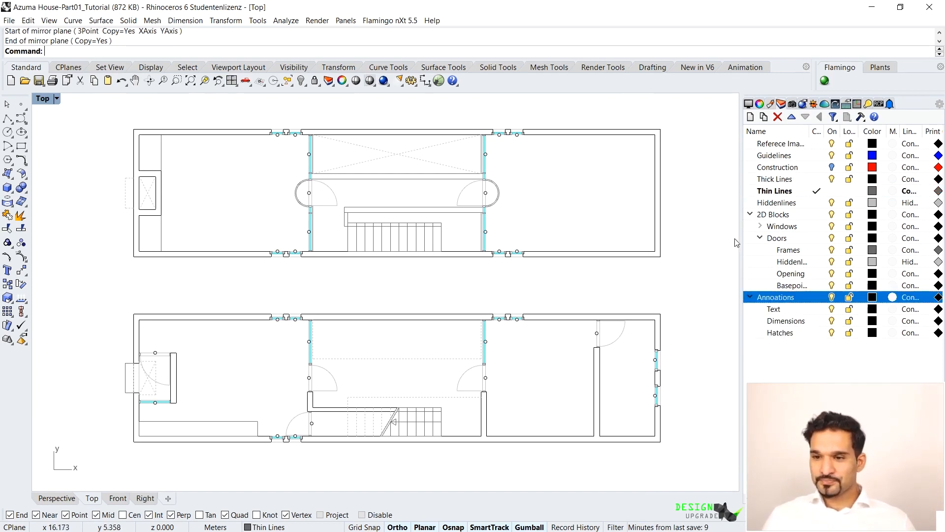
Step: Make the Text layer current and place a COURTYARD text label, 1 m high, in the lower plan's courtyard
{"action": "left_click", "coordinate": [751, 215]}
{"action": "double_click", "coordinate": [794, 240]}
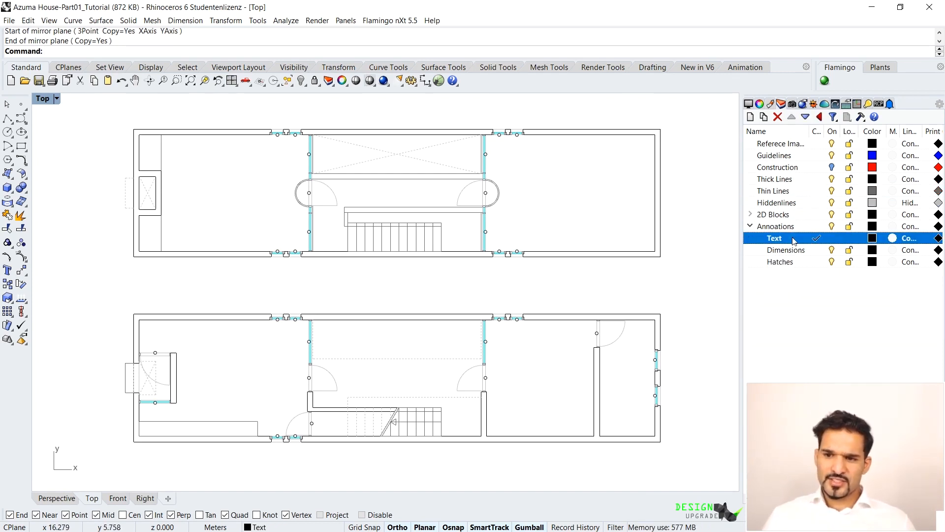
{"action": "scroll", "coordinate": [384, 271], "scroll_direction": "up", "scroll_amount": 5}
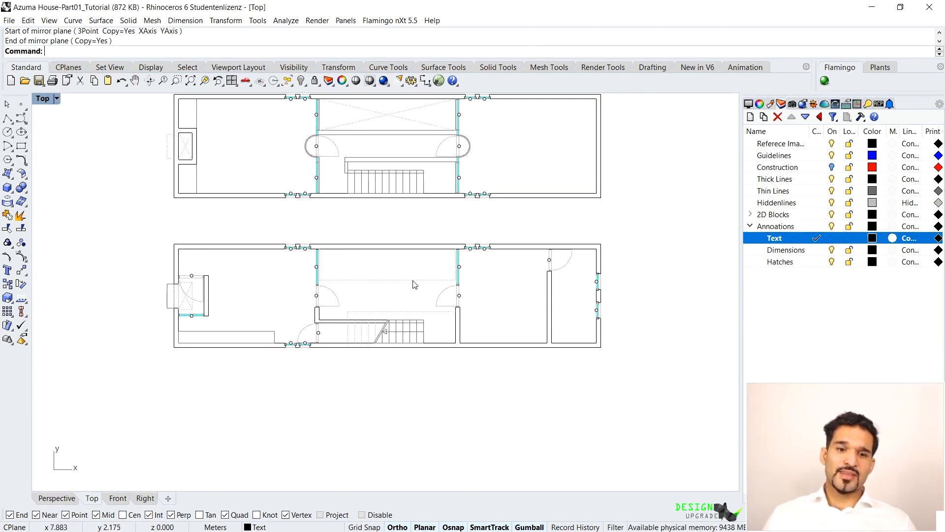
{"action": "scroll", "coordinate": [384, 271], "scroll_direction": "down", "scroll_amount": 1}
{"action": "scroll", "coordinate": [403, 245], "scroll_direction": "down", "scroll_amount": 1}
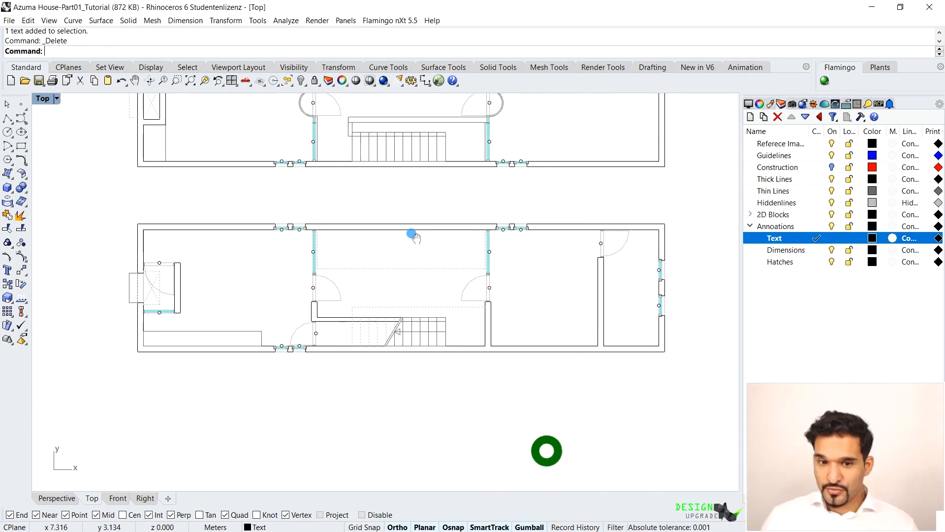
{"action": "type", "text": "Text"}
{"action": "key", "text": "Return"}
{"action": "type", "text": "Court"}
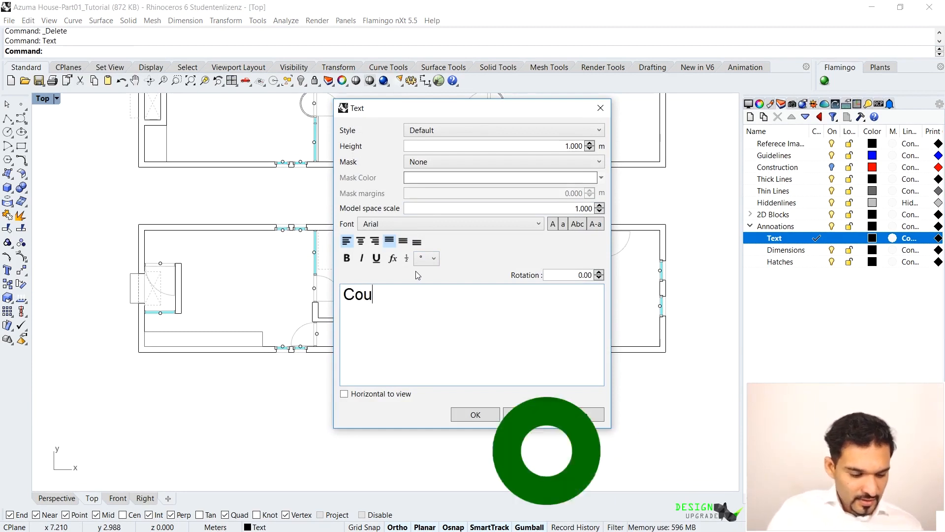
{"action": "key", "text": "BackSpace"}
{"action": "key", "text": "BackSpace"}
{"action": "key", "text": "BackSpace"}
{"action": "key", "text": "BackSpace"}
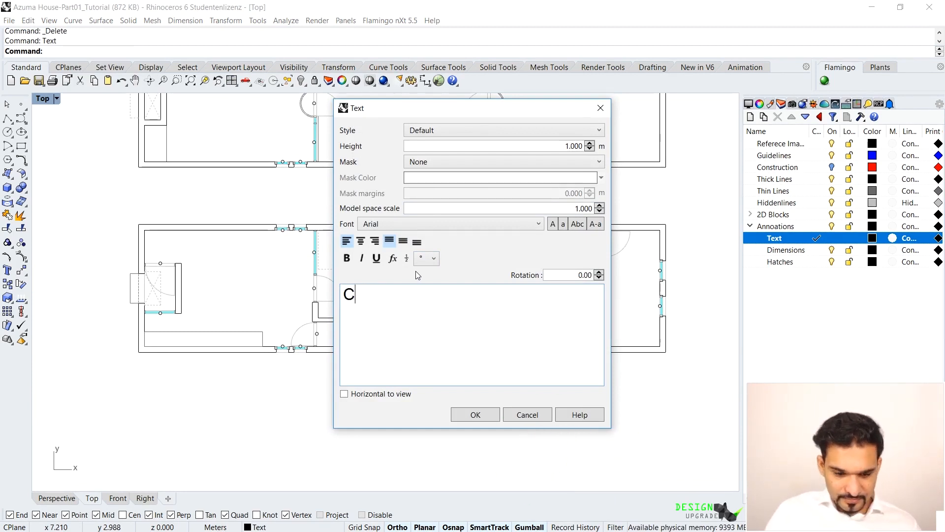
{"action": "type", "text": "OURT"}
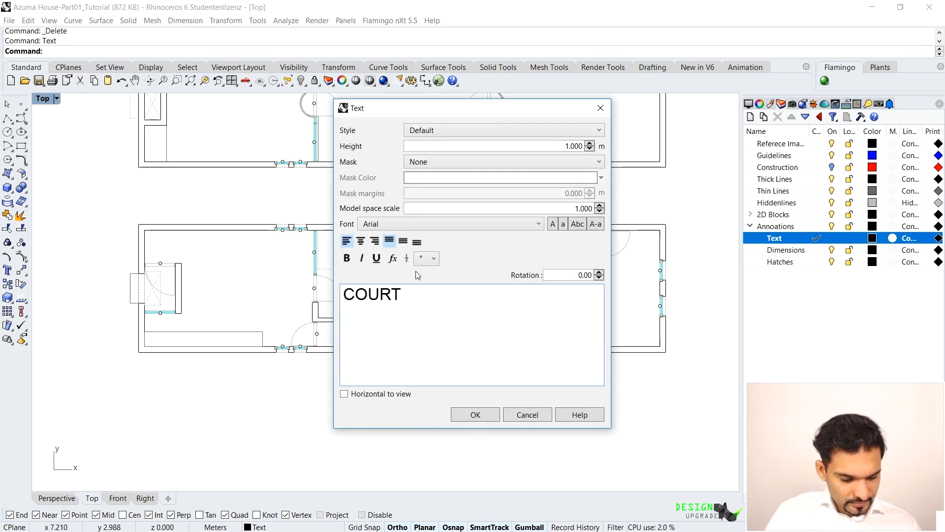
{"action": "type", "text": "YARD"}
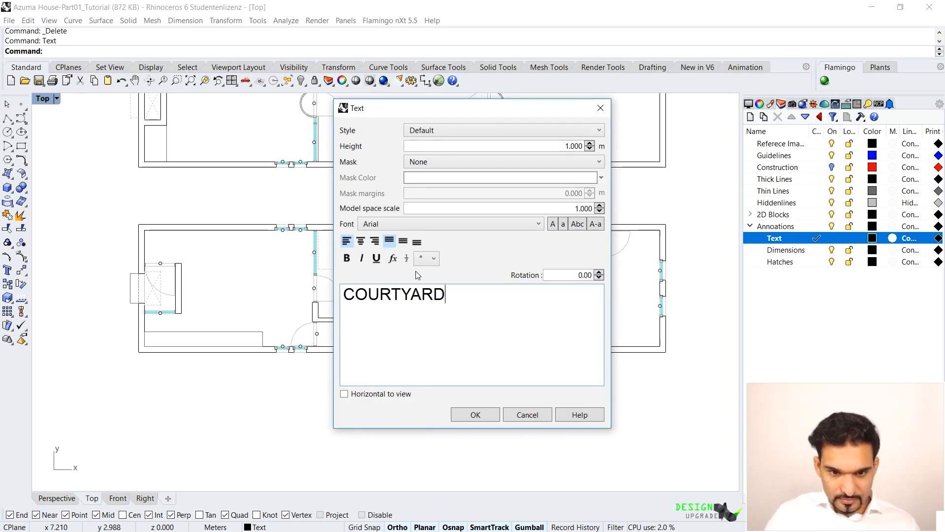
{"action": "left_click", "coordinate": [465, 415]}
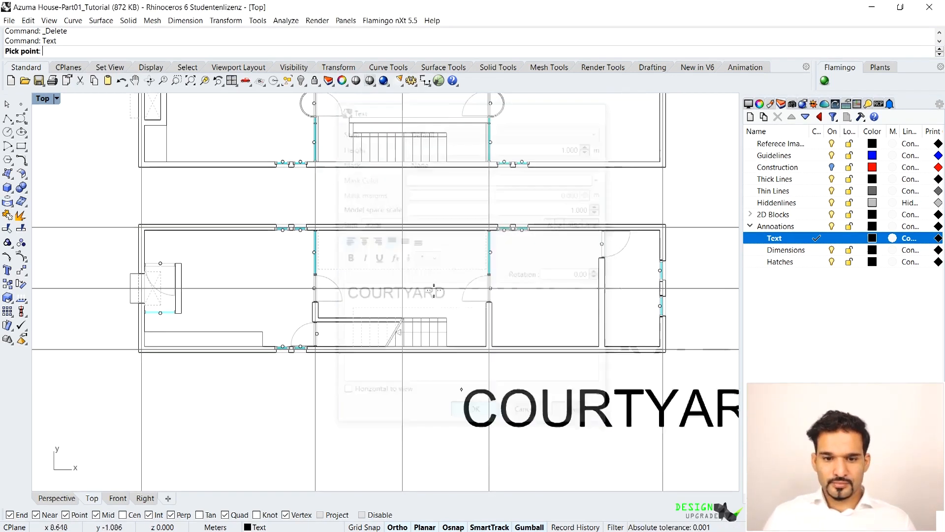
{"action": "left_click", "coordinate": [327, 268]}
Step: Scale the COURTYARD label down to a text height of about 0.42 m to fit between the courtyard's side walls
{"action": "scroll", "coordinate": [381, 290], "scroll_direction": "down", "scroll_amount": 2}
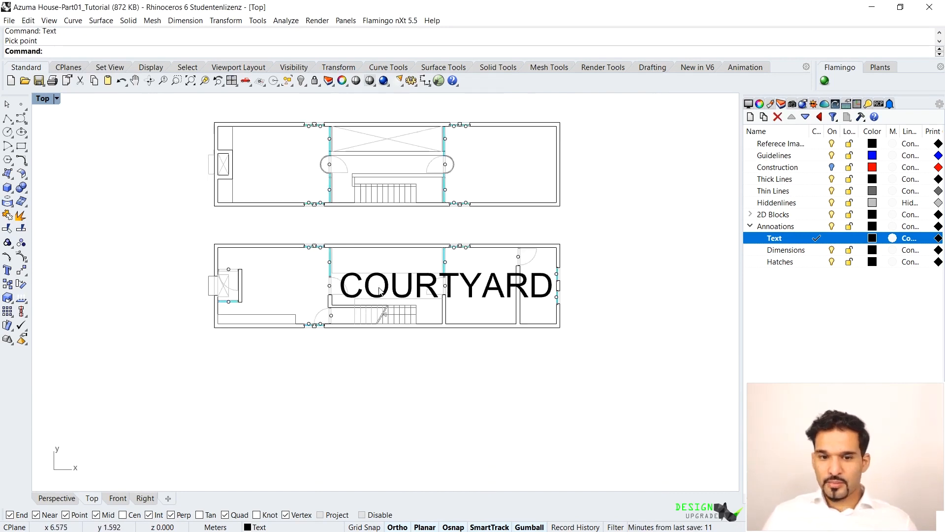
{"action": "left_click", "coordinate": [483, 288]}
{"action": "left_click_drag", "start_coordinate": [446, 297], "coordinate": [494, 292]}
{"action": "scroll", "coordinate": [422, 290], "scroll_direction": "up", "scroll_amount": 6}
{"action": "scroll", "coordinate": [422, 294], "scroll_direction": "up", "scroll_amount": 5}
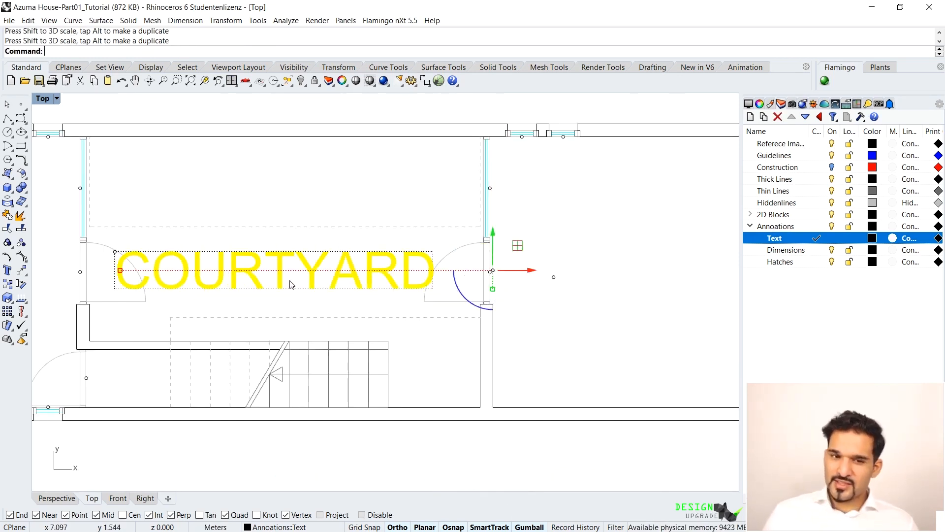
{"action": "key", "text": "Escape"}
{"action": "scroll", "coordinate": [424, 215], "scroll_direction": "down", "scroll_amount": 4}
{"action": "scroll", "coordinate": [431, 271], "scroll_direction": "up", "scroll_amount": 4}
{"action": "left_click", "coordinate": [432, 271]}
{"action": "scroll", "coordinate": [433, 274], "scroll_direction": "down", "scroll_amount": 4}
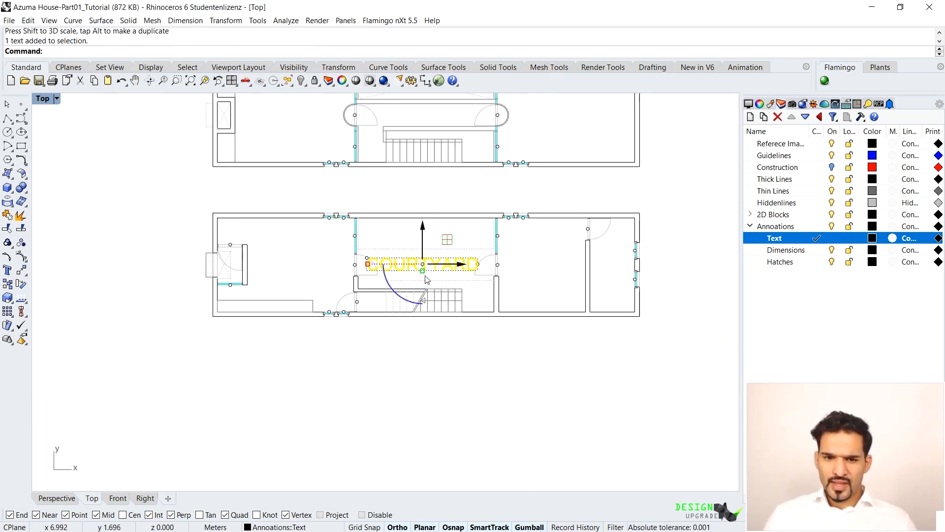
Step: Copy the COURTYARD label horizontally into the room left of the courtyard and change the copy's text to LIVING
{"action": "left_click_drag", "start_coordinate": [458, 270], "coordinate": [345, 270]}
{"action": "key", "text": "Escape"}
{"action": "double_click", "coordinate": [276, 261]}
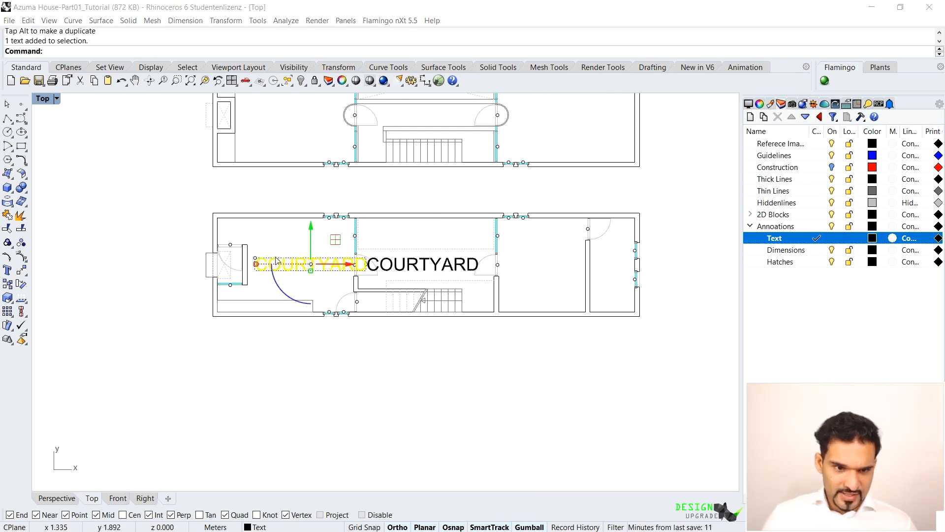
{"action": "type", "text": "LIVING"}
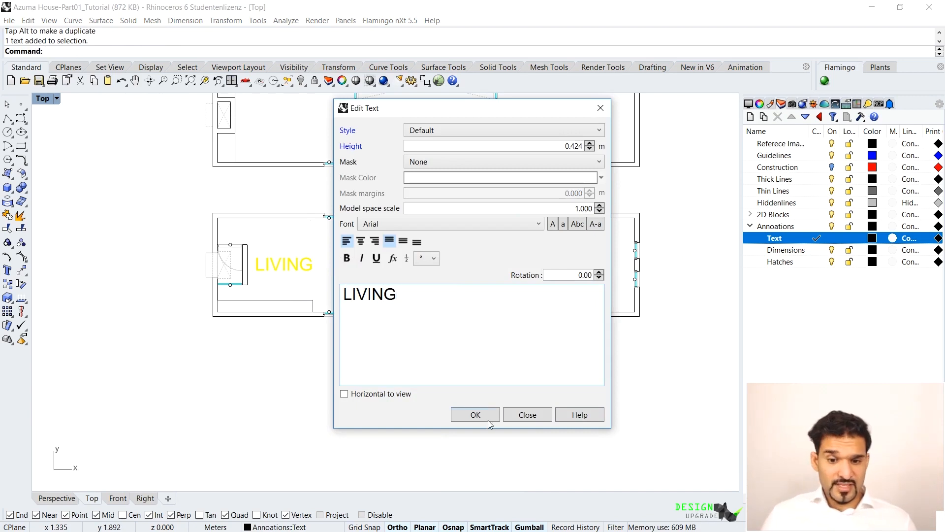
{"action": "left_click", "coordinate": [489, 420]}
Step: Copy the LIVING label into the room right of the courtyard and change the copy's text to DINING
{"action": "left_click_drag", "start_coordinate": [323, 264], "coordinate": [575, 302]}
{"action": "left_click", "coordinate": [546, 273]}
{"action": "left_click", "coordinate": [545, 269]}
{"action": "double_click", "coordinate": [547, 273]}
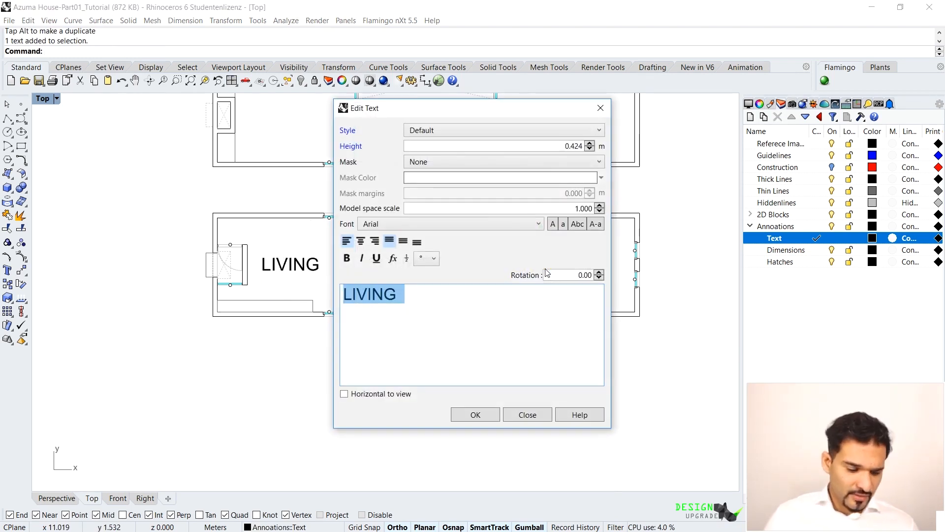
{"action": "type", "text": "Dining"}
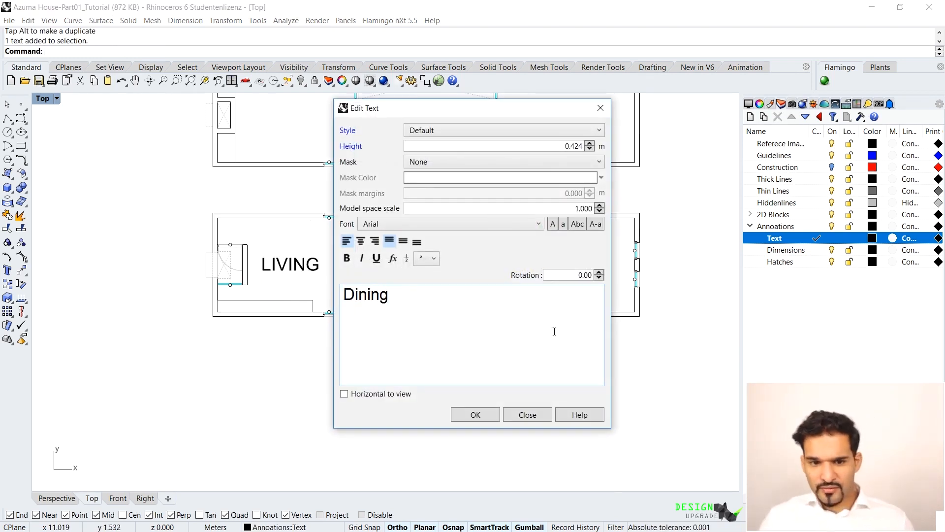
{"action": "key", "text": "BackSpace"}
{"action": "key", "text": "BackSpace"}
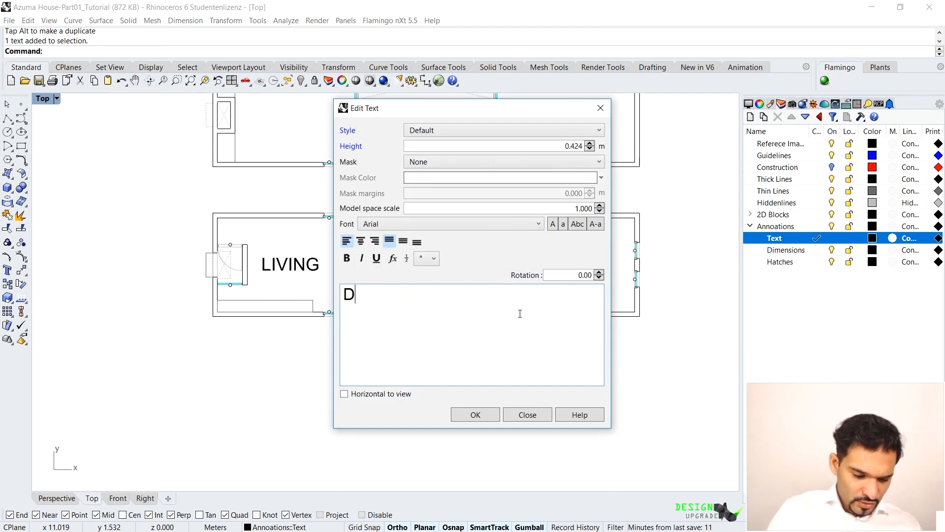
{"action": "type", "text": "INING"}
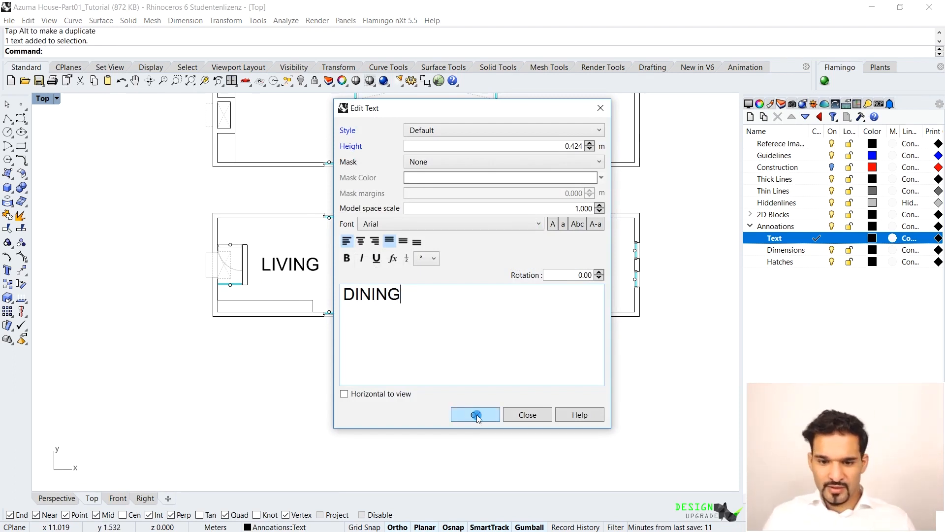
{"action": "left_click", "coordinate": [476, 414]}
Step: Enlarge the DINING and LIVING labels within their rooms on the lower plan
{"action": "left_click_drag", "start_coordinate": [543, 274], "coordinate": [571, 263]}
{"action": "left_click", "coordinate": [558, 303]}
{"action": "right_click_drag", "start_coordinate": [293, 266], "coordinate": [304, 281]}
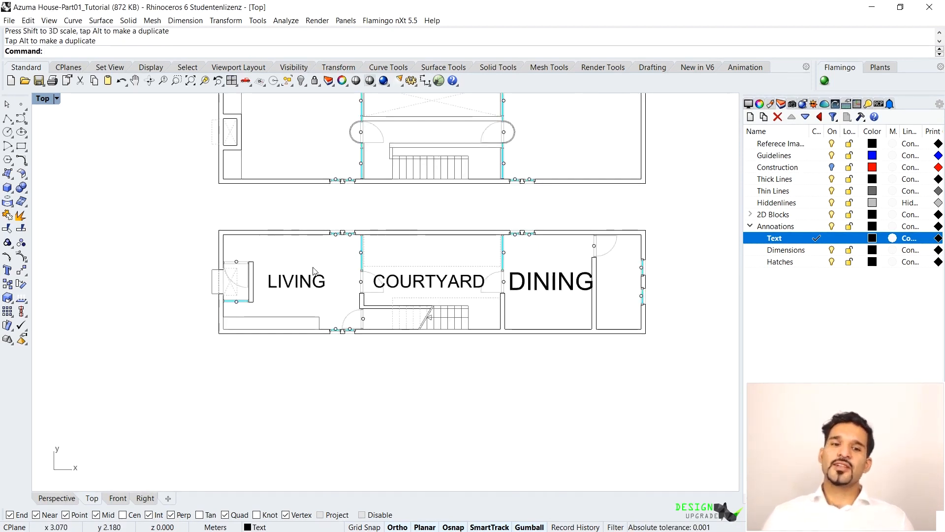
{"action": "left_click", "coordinate": [305, 282]}
{"action": "left_click_drag", "start_coordinate": [297, 289], "coordinate": [318, 284]}
{"action": "left_click", "coordinate": [380, 354]}
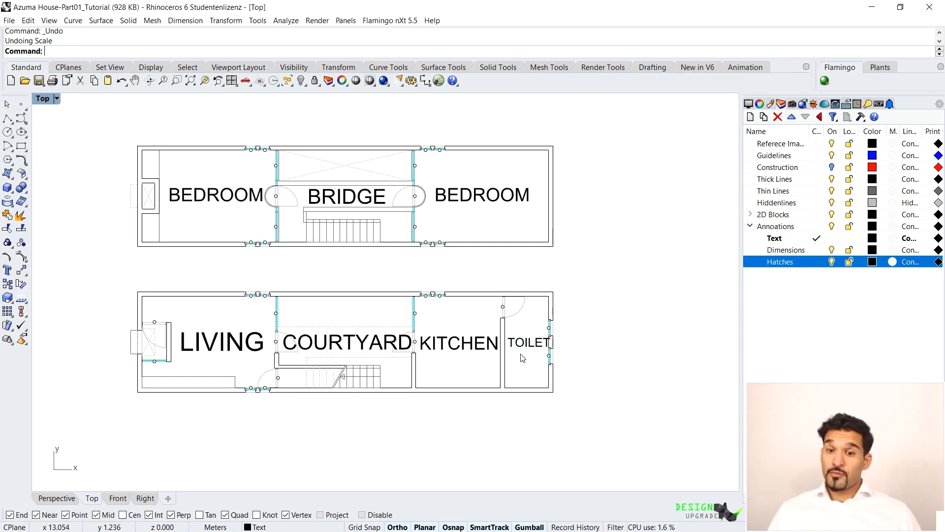
Step: Nudge the TOILET label slightly to the right within the toilet room
{"action": "scroll", "coordinate": [523, 359], "scroll_direction": "up", "scroll_amount": 1}
{"action": "left_click", "coordinate": [527, 346]}
{"action": "scroll", "coordinate": [538, 343], "scroll_direction": "up", "scroll_amount": 2}
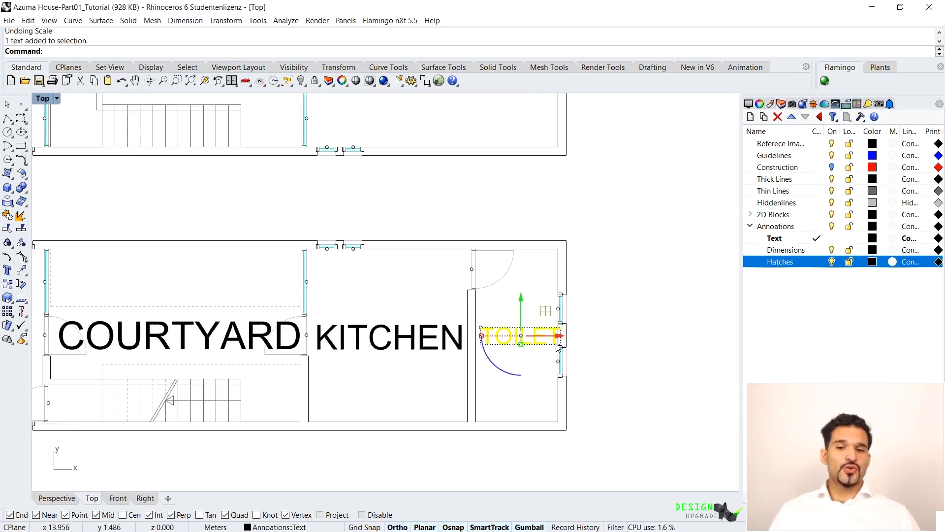
{"action": "left_click_drag", "start_coordinate": [541, 339], "coordinate": [546, 340]}
{"action": "left_click", "coordinate": [625, 298]}
{"action": "scroll", "coordinate": [584, 322], "scroll_direction": "down", "scroll_amount": 3}
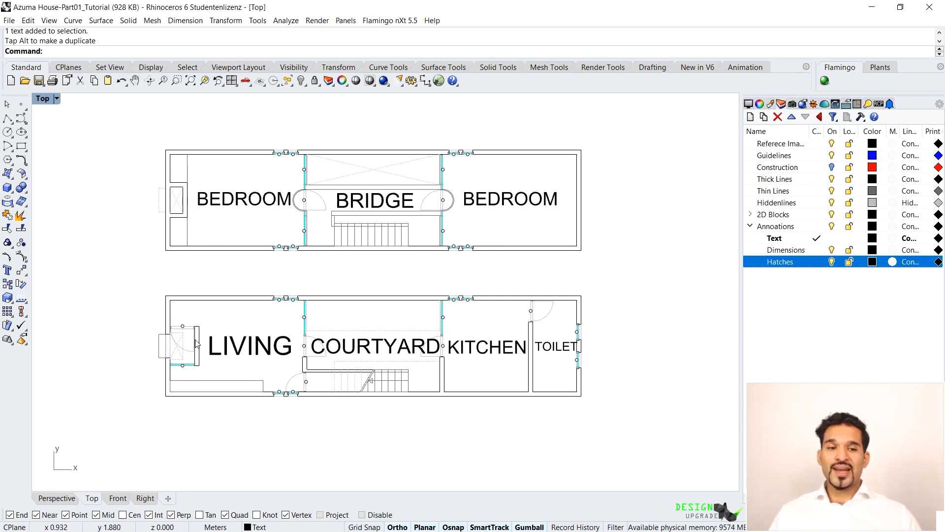
Step: Copy the dashed crossed rectangle from the entrance to the inner face of the upper plan's right end wall, at its midpoint
{"action": "scroll", "coordinate": [196, 343], "scroll_direction": "up", "scroll_amount": 8}
{"action": "left_click_drag", "start_coordinate": [194, 315], "coordinate": [192, 321]}
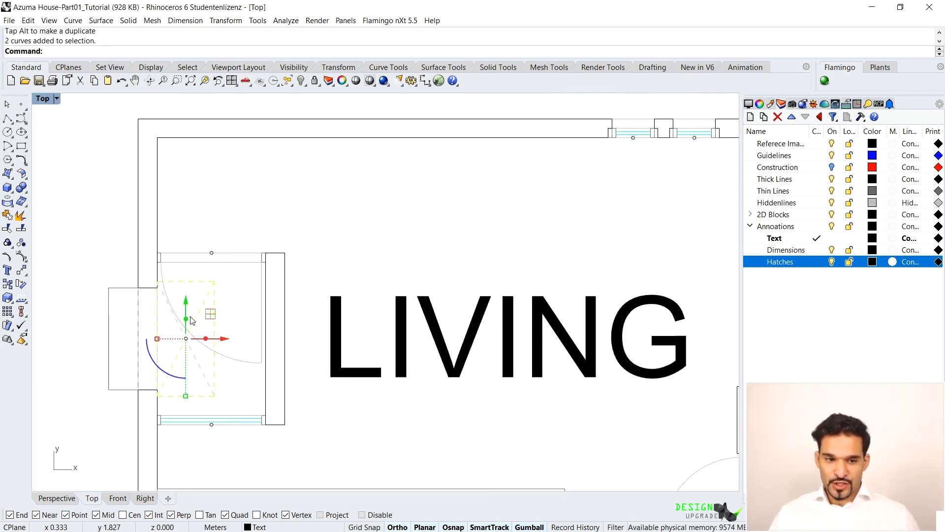
{"action": "left_click", "coordinate": [161, 297], "text": "shift"}
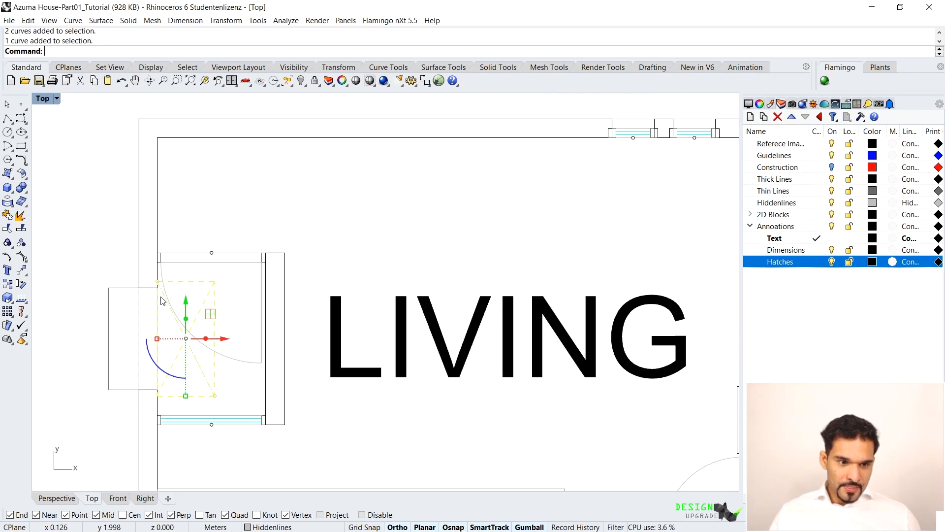
{"action": "scroll", "coordinate": [188, 360], "scroll_direction": "up", "scroll_amount": 2}
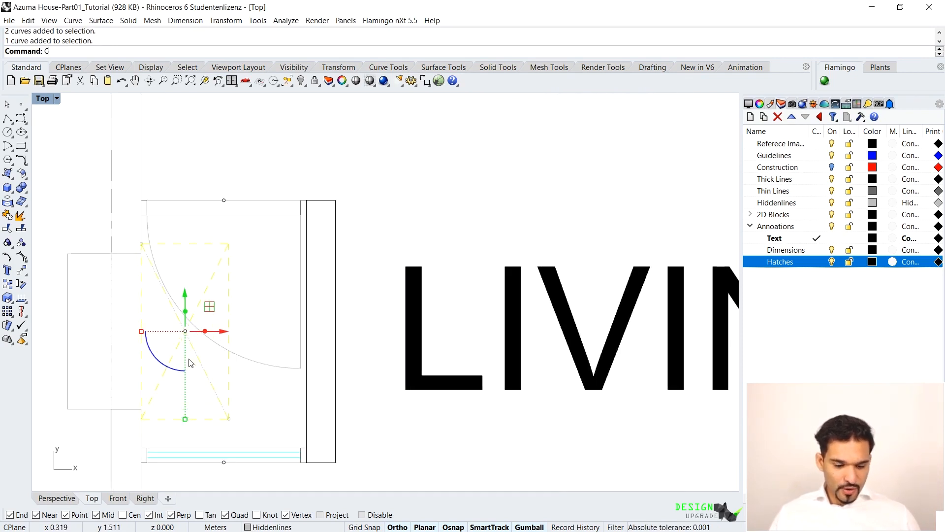
{"action": "key", "text": "Return"}
{"action": "left_click", "coordinate": [141, 331]}
{"action": "scroll", "coordinate": [142, 331], "scroll_direction": "down", "scroll_amount": 5}
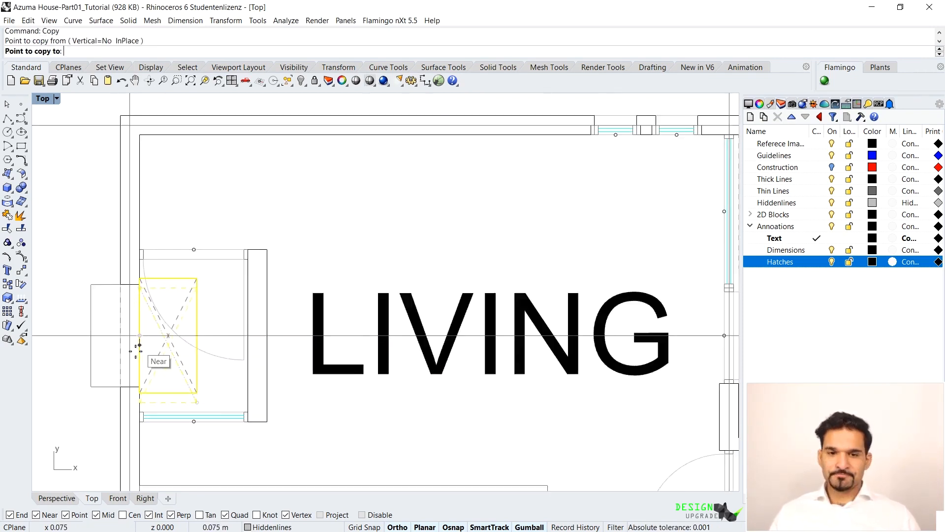
{"action": "scroll", "coordinate": [441, 219], "scroll_direction": "up", "scroll_amount": 2}
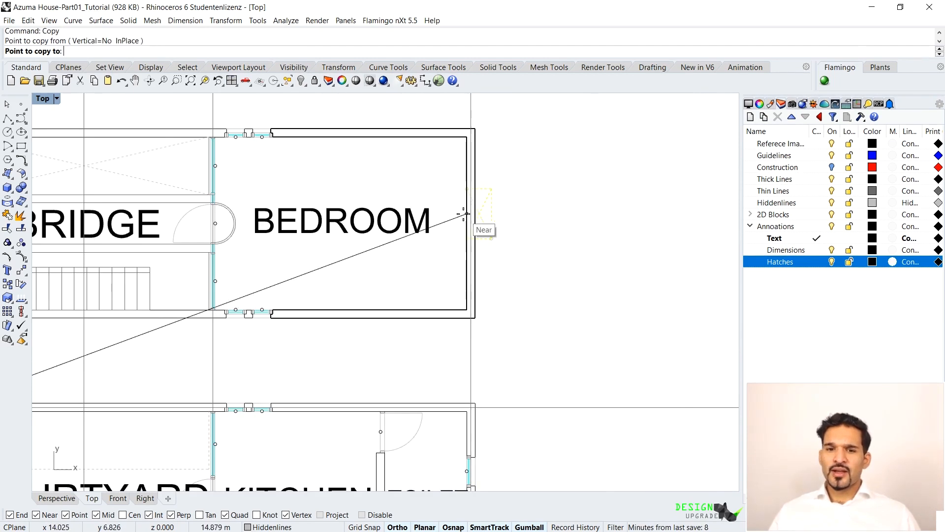
{"action": "left_click", "coordinate": [466, 223]}
{"action": "key", "text": "Return"}
Step: Move the copied crossed rectangle into the right bedroom so its right edge lies on the end wall's inner face
{"action": "left_click", "coordinate": [491, 264]}
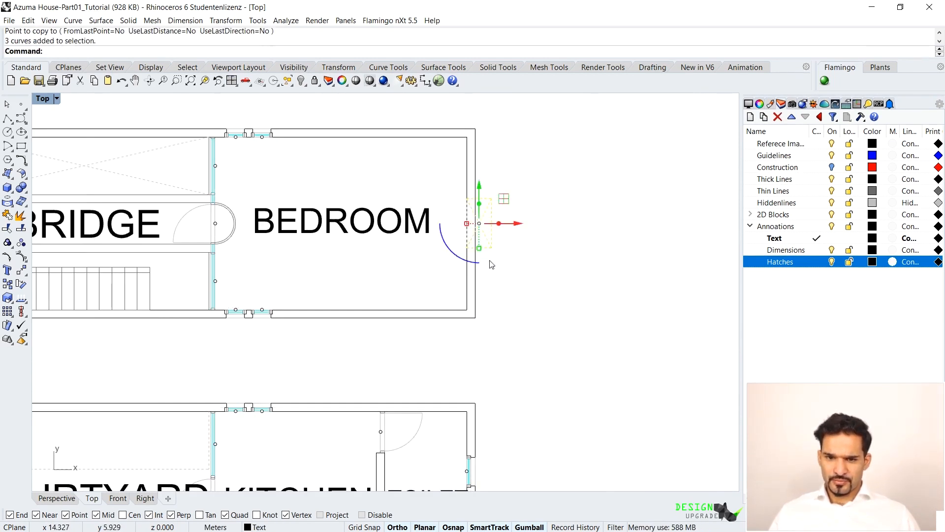
{"action": "scroll", "coordinate": [526, 250], "scroll_direction": "down", "scroll_amount": 4}
{"action": "scroll", "coordinate": [556, 240], "scroll_direction": "up", "scroll_amount": 10}
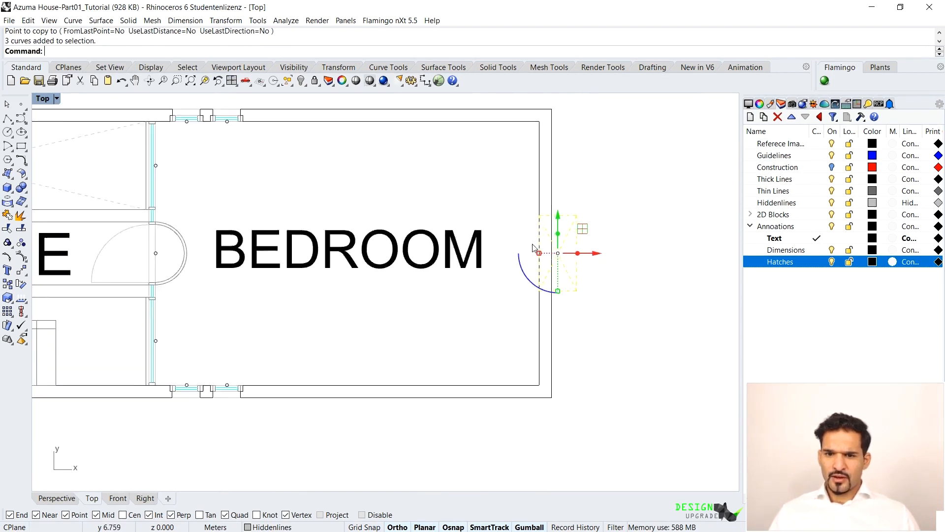
{"action": "type", "text": "m"}
{"action": "key", "text": "Return"}
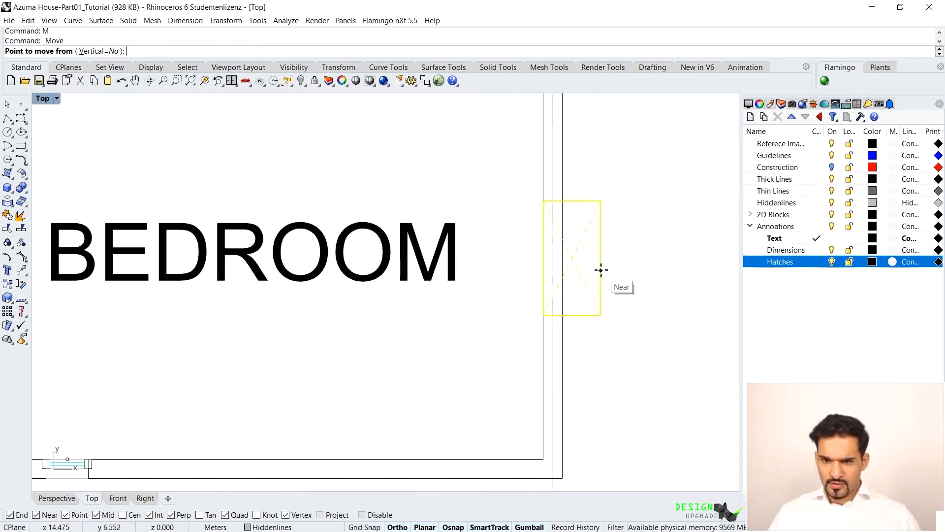
{"action": "left_click", "coordinate": [601, 253]}
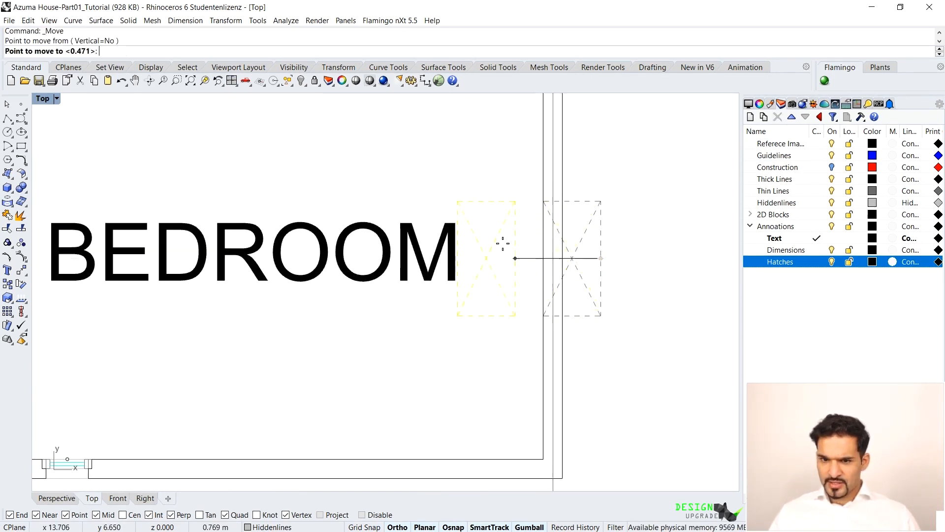
{"action": "left_click", "coordinate": [542, 252]}
Step: Examine the long section and floor plans on the reference sheet beside the drawn plans
{"action": "scroll", "coordinate": [495, 247], "scroll_direction": "down", "scroll_amount": 10}
{"action": "right_click_drag", "start_coordinate": [528, 234], "coordinate": [275, 229]}
{"action": "scroll", "coordinate": [616, 187], "scroll_direction": "up", "scroll_amount": 10}
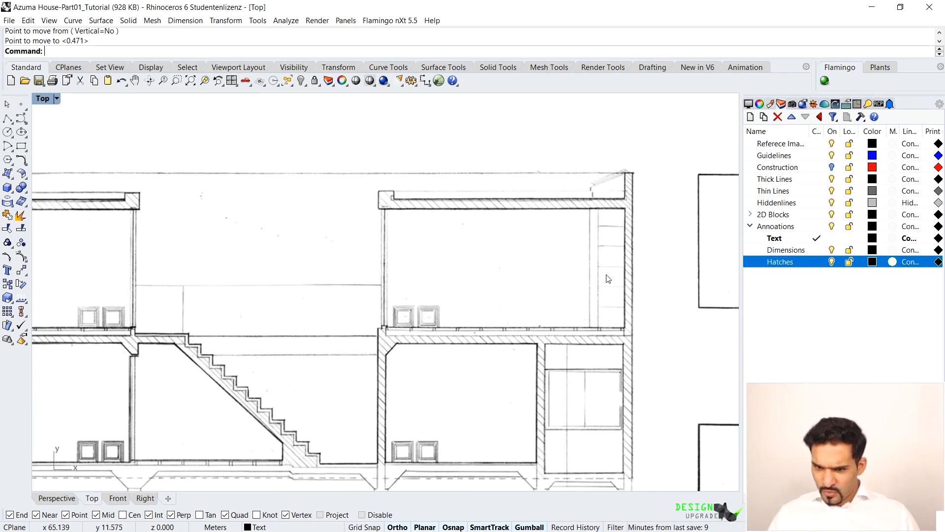
{"action": "scroll", "coordinate": [615, 173], "scroll_direction": "down", "scroll_amount": 10}
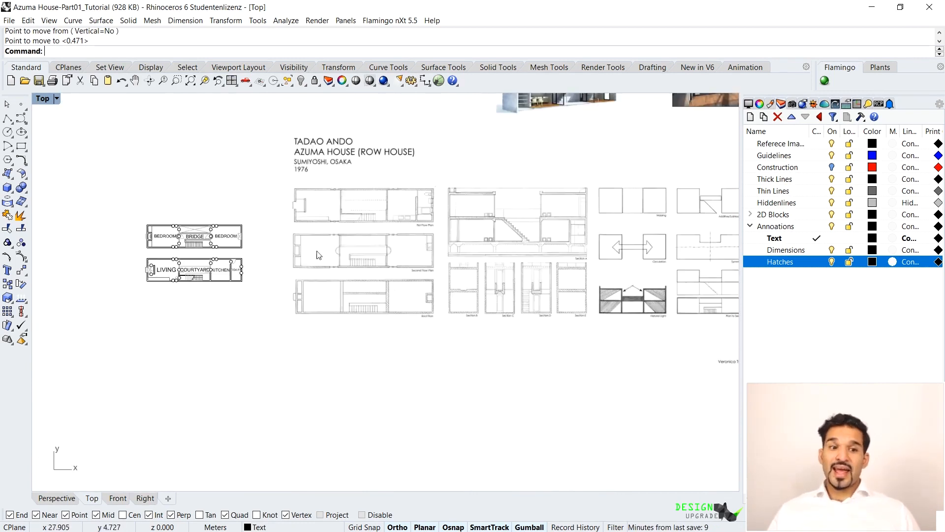
{"action": "scroll", "coordinate": [310, 247], "scroll_direction": "up", "scroll_amount": 8}
{"action": "right_click_drag", "start_coordinate": [309, 248], "coordinate": [410, 256]}
{"action": "right_click_drag", "start_coordinate": [589, 249], "coordinate": [437, 254]}
{"action": "scroll", "coordinate": [448, 255], "scroll_direction": "down", "scroll_amount": 8}
{"action": "scroll", "coordinate": [436, 254], "scroll_direction": "up", "scroll_amount": 4}
{"action": "left_click", "coordinate": [435, 268]}
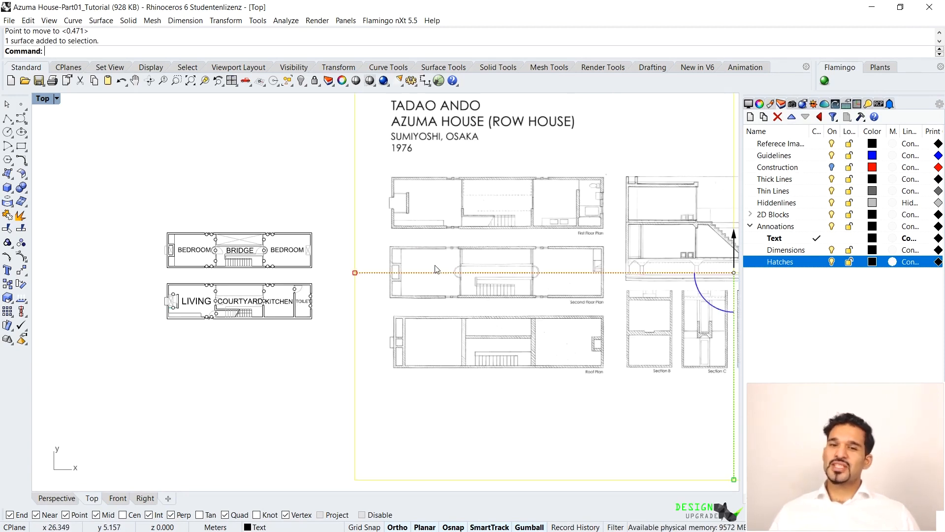
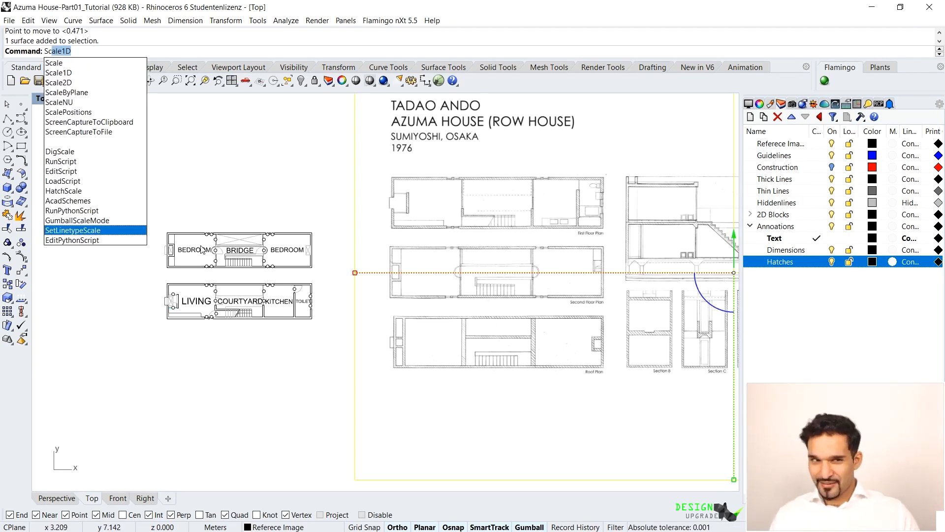
{"action": "left_click", "coordinate": [63, 61]}
{"action": "scroll", "coordinate": [356, 302], "scroll_direction": "up", "scroll_amount": 8}
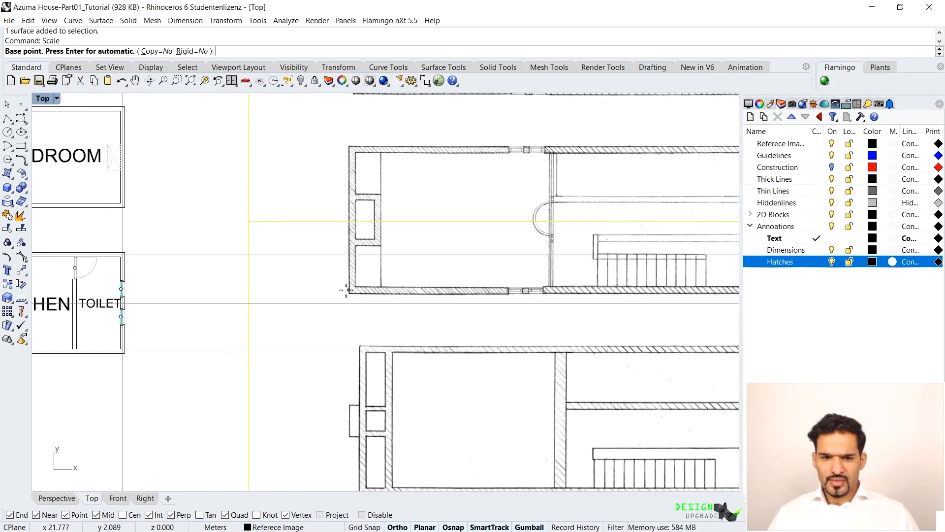
{"action": "key", "text": "Escape"}
Step: Measure the outer length of the upper plan's end wall beside the first bedroom, from corner to corner
{"action": "scroll", "coordinate": [355, 285], "scroll_direction": "down", "scroll_amount": 8}
{"action": "scroll", "coordinate": [389, 256], "scroll_direction": "up", "scroll_amount": 4}
{"action": "scroll", "coordinate": [390, 254], "scroll_direction": "up", "scroll_amount": 1}
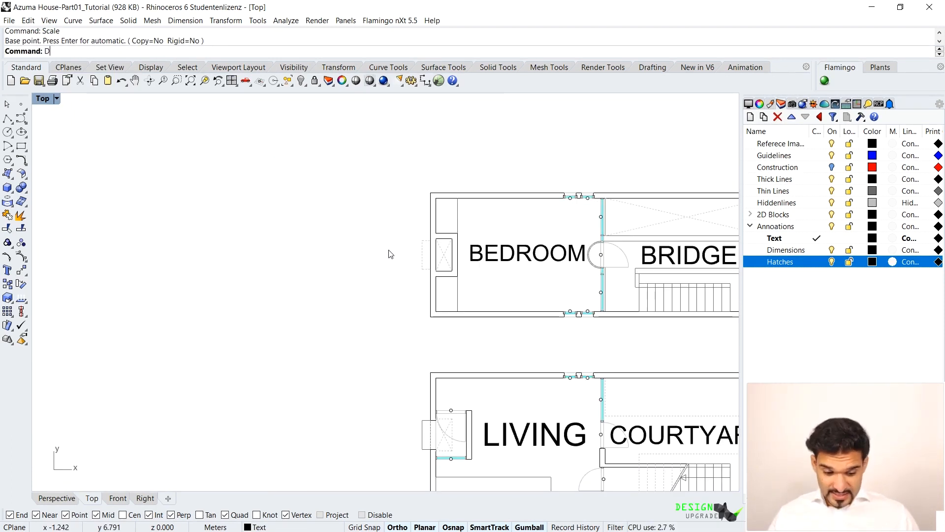
{"action": "type", "text": "Di"}
{"action": "key", "text": "Return"}
{"action": "scroll", "coordinate": [431, 192], "scroll_direction": "up", "scroll_amount": 3}
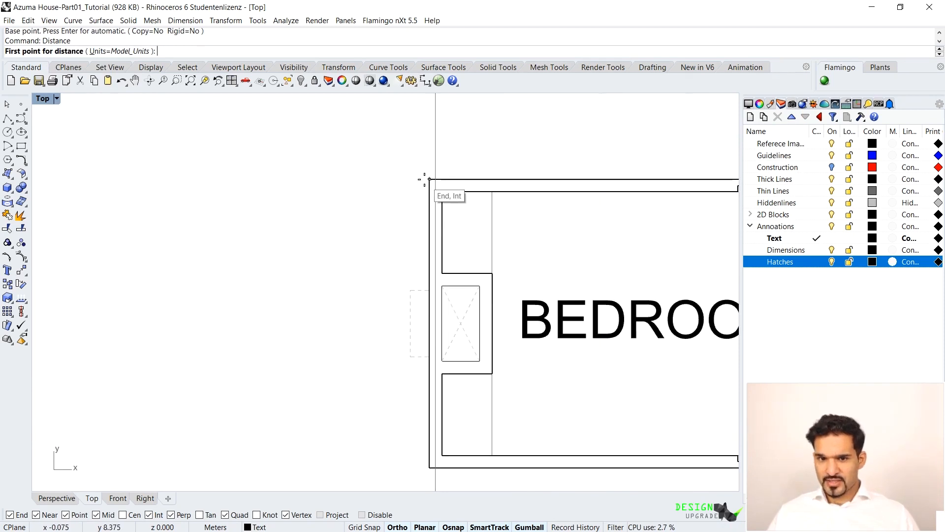
{"action": "left_click", "coordinate": [425, 178]}
{"action": "scroll", "coordinate": [424, 179], "scroll_direction": "down", "scroll_amount": 3}
{"action": "scroll", "coordinate": [418, 297], "scroll_direction": "up", "scroll_amount": 3}
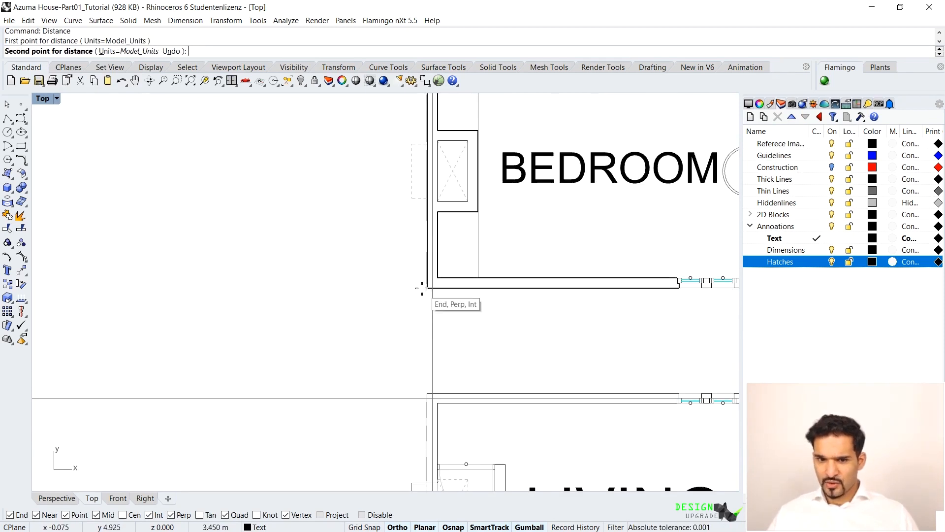
{"action": "left_click", "coordinate": [423, 291]}
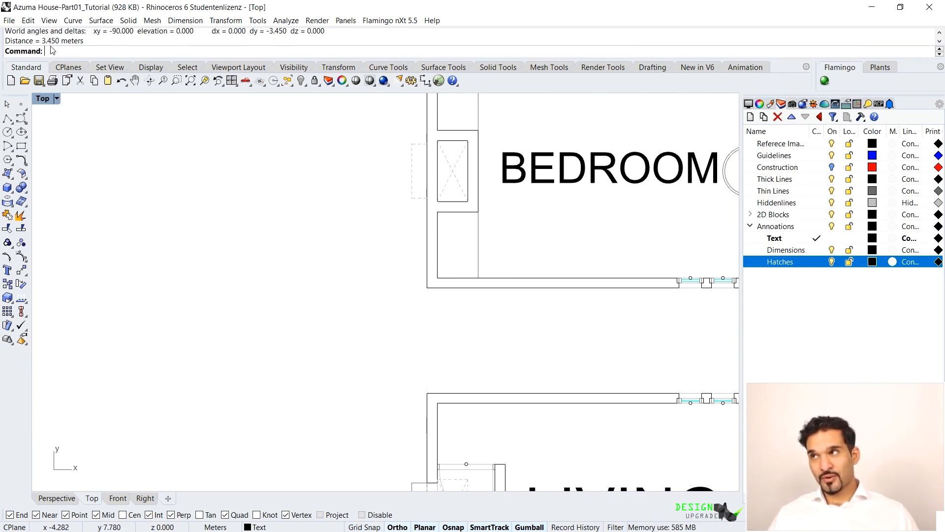
Step: Scale the reference sheet from the Second Floor Plan's lower-left outer corner so that its left end wall is 3.45 m long
{"action": "scroll", "coordinate": [250, 269], "scroll_direction": "down", "scroll_amount": 20}
{"action": "scroll", "coordinate": [401, 284], "scroll_direction": "up", "scroll_amount": 10}
{"action": "right_click_drag", "start_coordinate": [432, 267], "coordinate": [423, 287]}
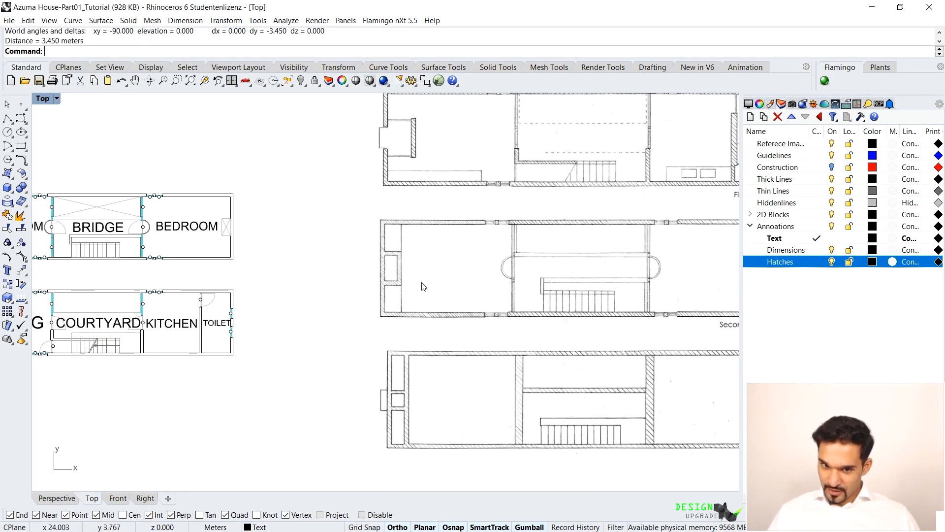
{"action": "left_click", "coordinate": [423, 286]}
{"action": "type", "text": "Scale"}
{"action": "key", "text": "Return"}
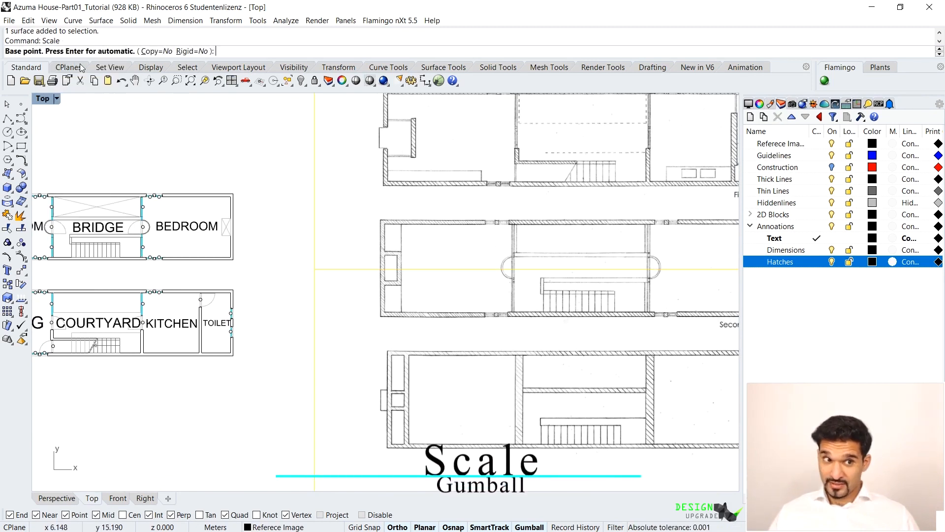
{"action": "scroll", "coordinate": [382, 312], "scroll_direction": "up", "scroll_amount": 10}
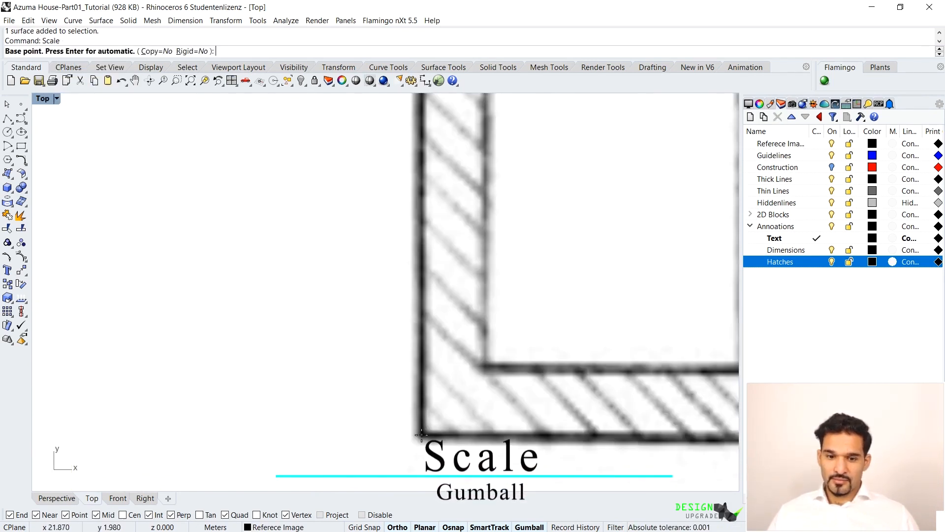
{"action": "left_click", "coordinate": [423, 434]}
{"action": "scroll", "coordinate": [424, 434], "scroll_direction": "down", "scroll_amount": 6}
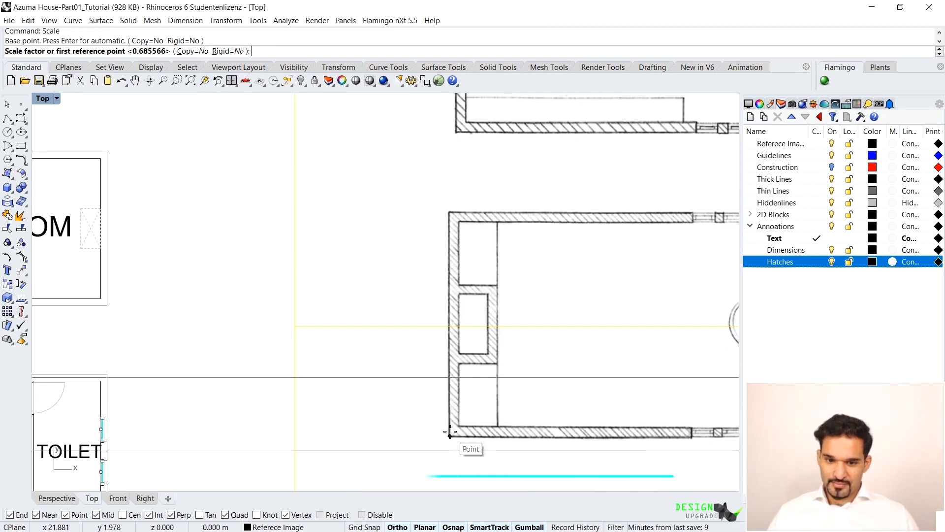
{"action": "scroll", "coordinate": [423, 226], "scroll_direction": "up", "scroll_amount": 10}
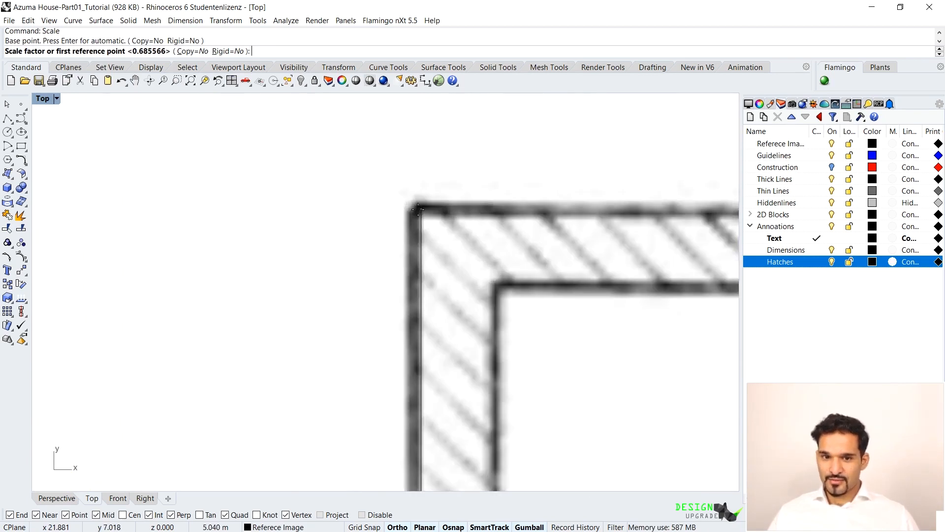
{"action": "left_click", "coordinate": [418, 210]}
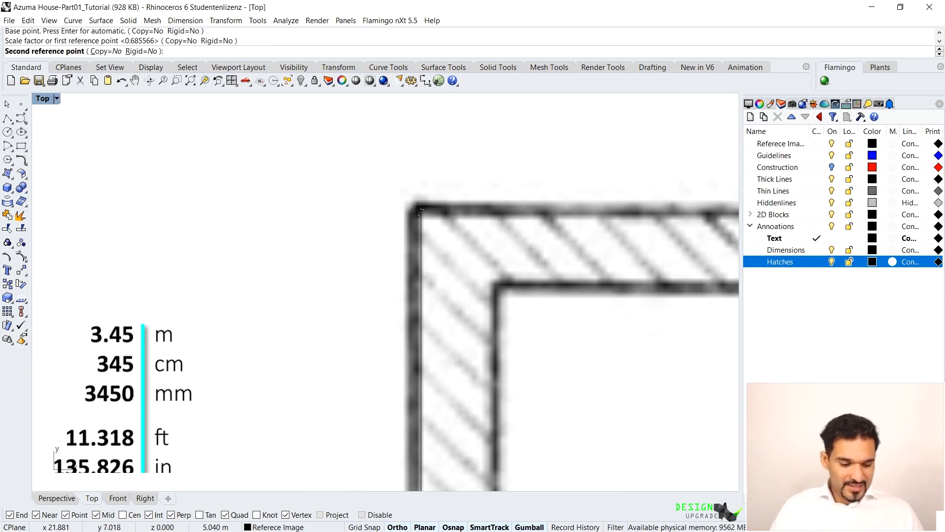
{"action": "type", "text": "3.45"}
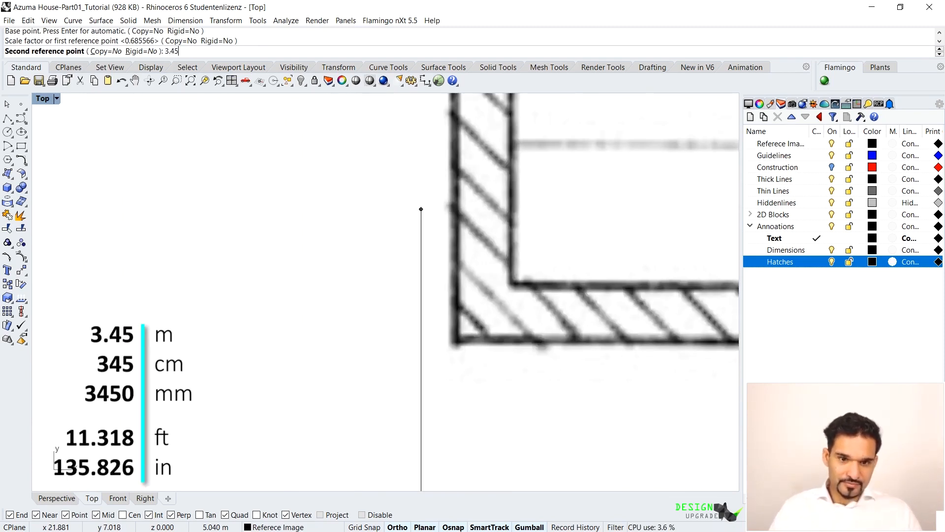
{"action": "key", "text": "Return"}
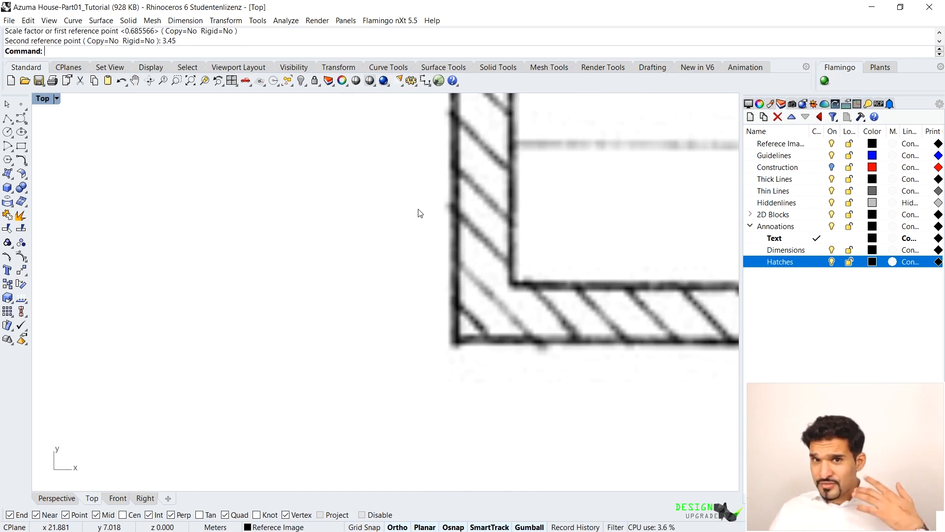
Step: Move the reference sheet so the First Floor Plan's lower-left outer corner lies on the matching corner of the drawn living room plan
{"action": "scroll", "coordinate": [431, 216], "scroll_direction": "down", "scroll_amount": 6}
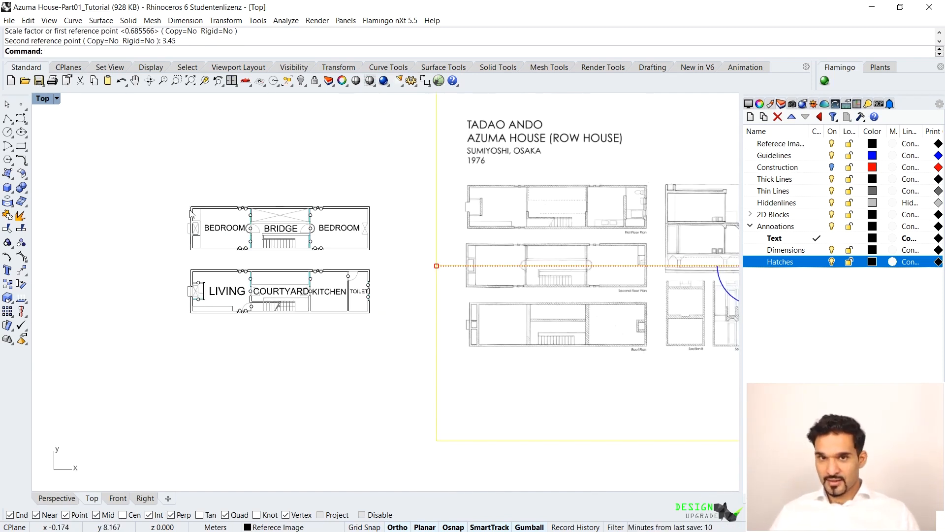
{"action": "scroll", "coordinate": [443, 212], "scroll_direction": "up", "scroll_amount": 8}
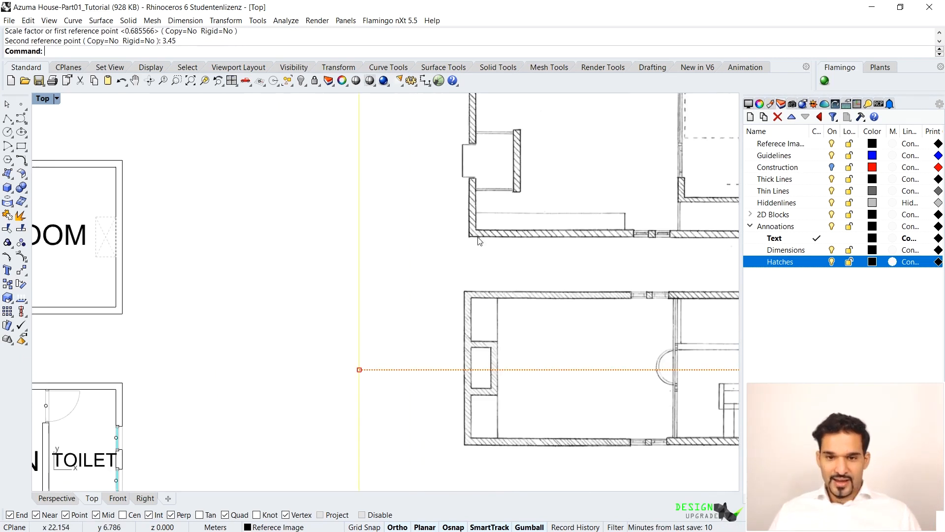
{"action": "scroll", "coordinate": [456, 232], "scroll_direction": "up", "scroll_amount": 5}
{"action": "type", "text": "M"}
{"action": "key", "text": "Return"}
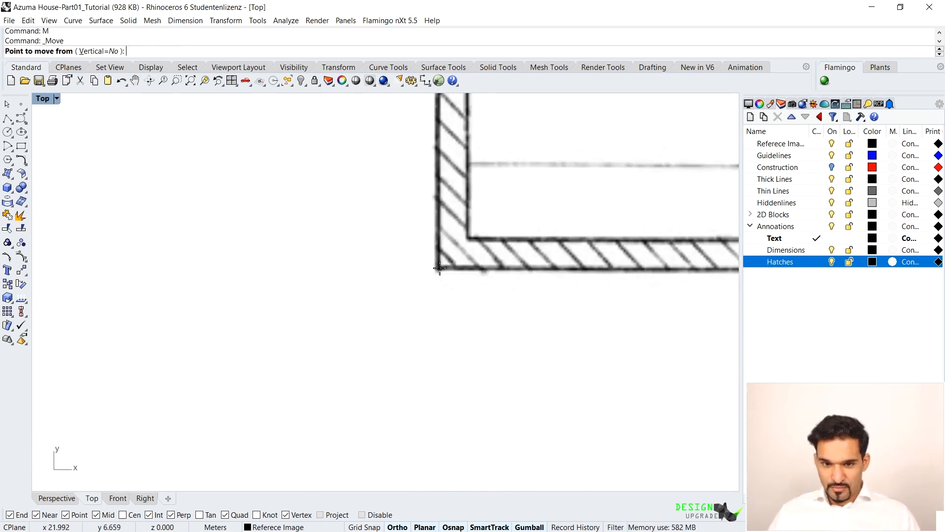
{"action": "left_click", "coordinate": [439, 268]}
{"action": "scroll", "coordinate": [440, 268], "scroll_direction": "down", "scroll_amount": 10}
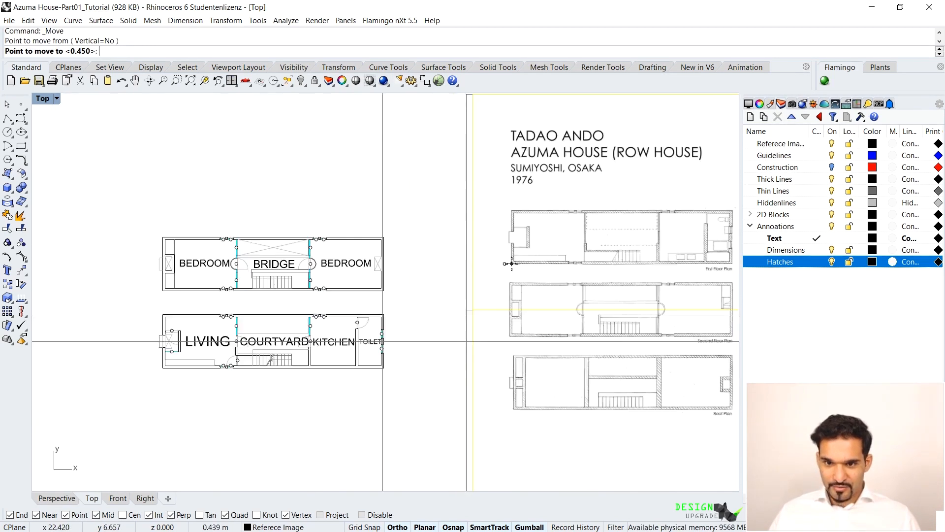
{"action": "scroll", "coordinate": [367, 326], "scroll_direction": "up", "scroll_amount": 8}
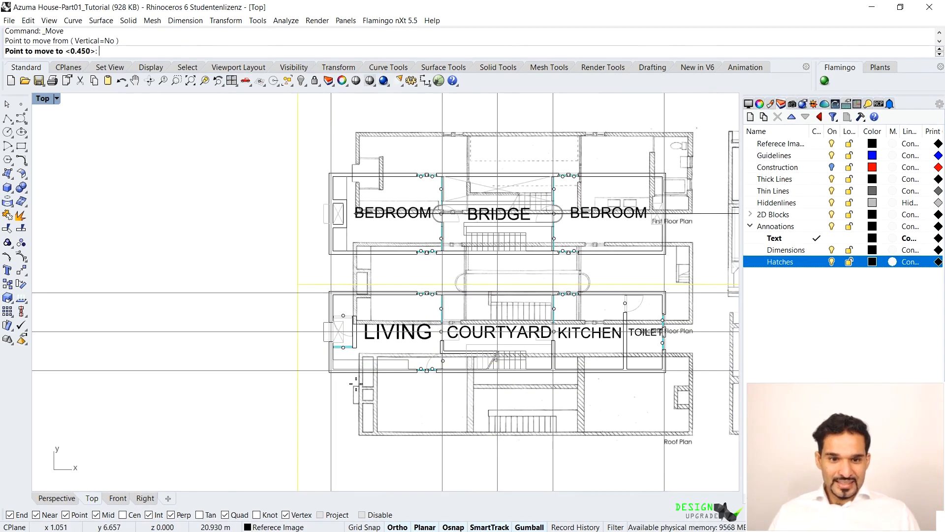
{"action": "scroll", "coordinate": [338, 378], "scroll_direction": "up", "scroll_amount": 4}
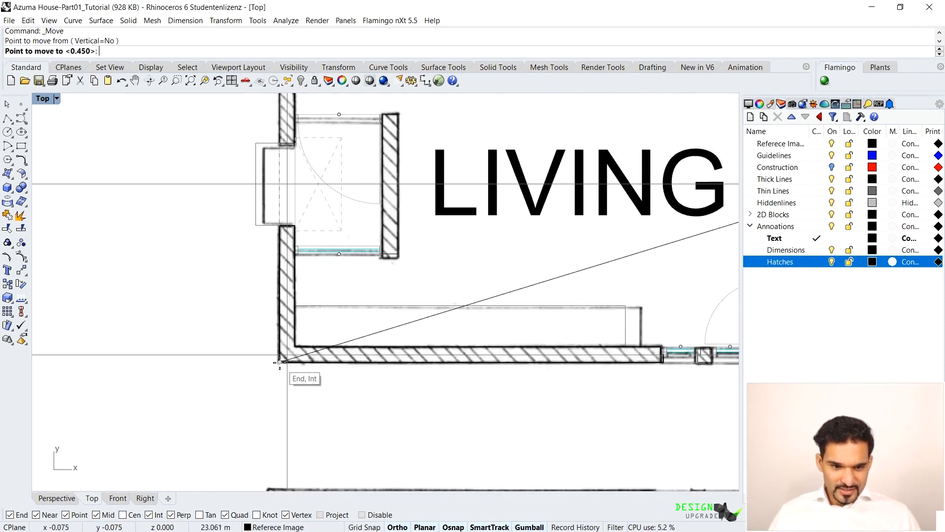
{"action": "left_click", "coordinate": [279, 362]}
Step: Examine how the drawn ground-level plan's walls, stairs, dashed lines and openings line up with the First Floor Plan on the reference sheet
{"action": "scroll", "coordinate": [258, 283], "scroll_direction": "down", "scroll_amount": 5}
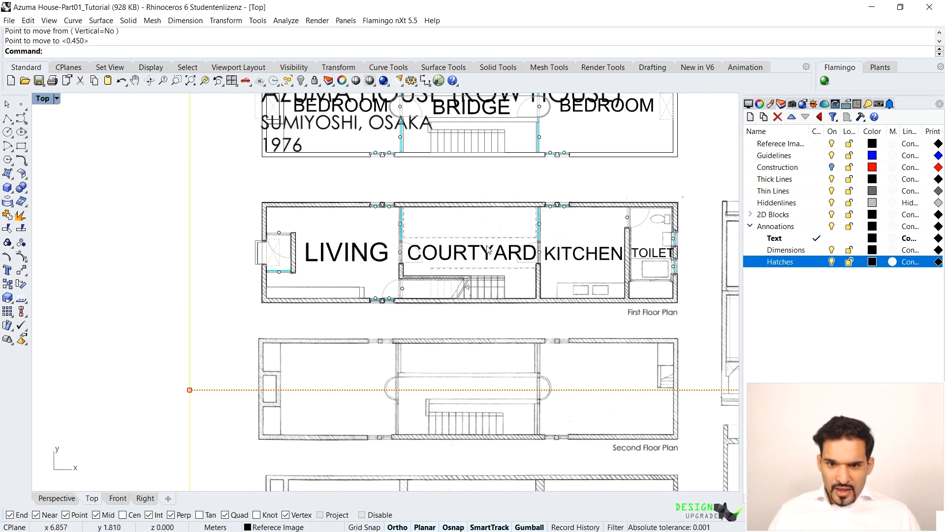
{"action": "scroll", "coordinate": [675, 219], "scroll_direction": "up", "scroll_amount": 7}
{"action": "scroll", "coordinate": [680, 181], "scroll_direction": "down", "scroll_amount": 4}
{"action": "scroll", "coordinate": [405, 339], "scroll_direction": "up", "scroll_amount": 5}
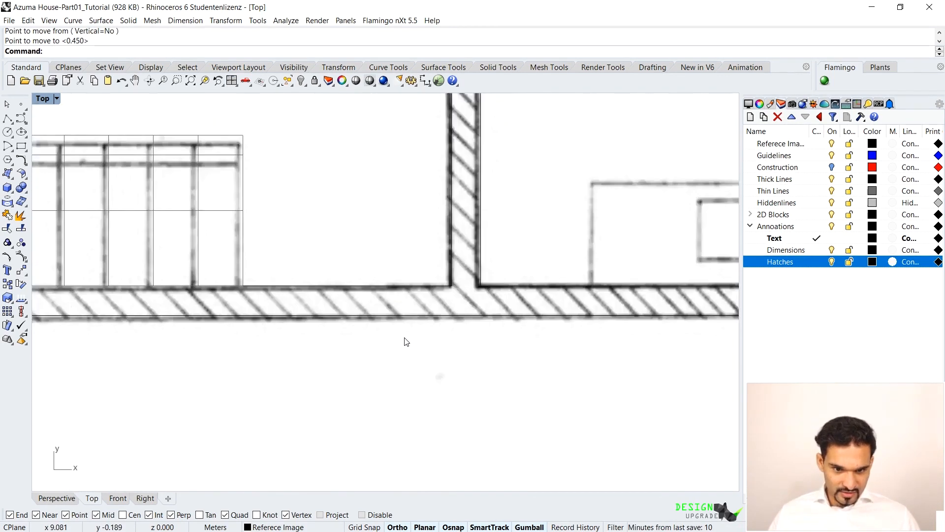
{"action": "scroll", "coordinate": [407, 327], "scroll_direction": "down", "scroll_amount": 4}
{"action": "scroll", "coordinate": [429, 325], "scroll_direction": "up", "scroll_amount": 4}
{"action": "scroll", "coordinate": [429, 325], "scroll_direction": "down", "scroll_amount": 5}
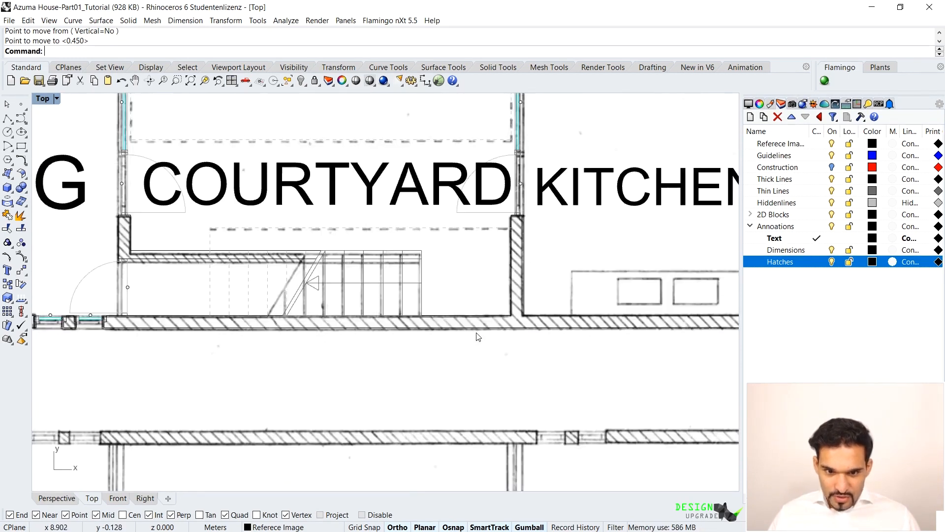
{"action": "scroll", "coordinate": [414, 310], "scroll_direction": "up", "scroll_amount": 6}
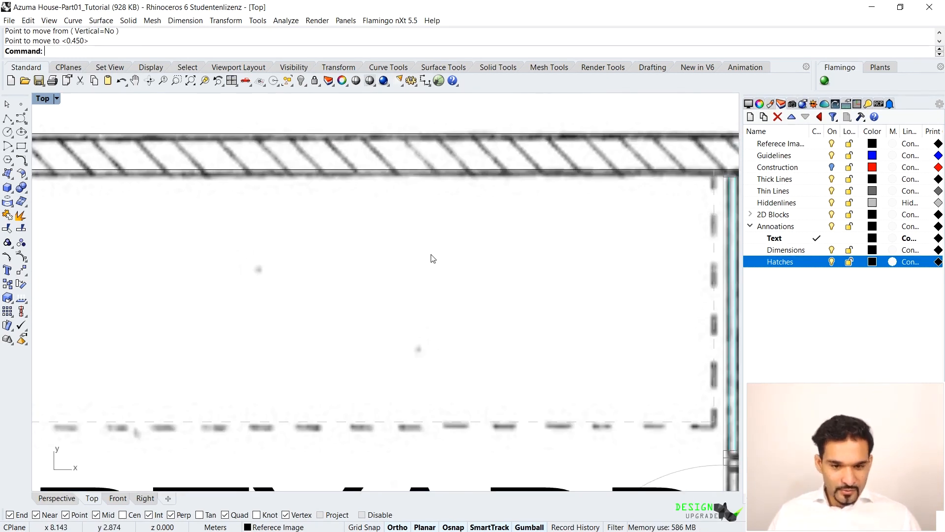
{"action": "scroll", "coordinate": [245, 279], "scroll_direction": "down", "scroll_amount": 5}
{"action": "right_click_drag", "start_coordinate": [242, 276], "coordinate": [652, 217]}
{"action": "scroll", "coordinate": [172, 427], "scroll_direction": "up", "scroll_amount": 7}
{"action": "scroll", "coordinate": [157, 399], "scroll_direction": "down", "scroll_amount": 10}
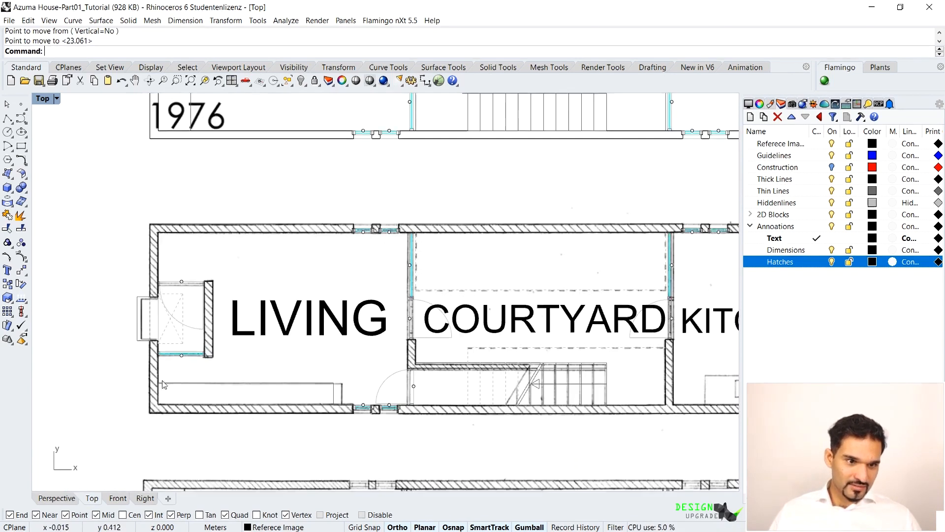
{"action": "right_click_drag", "start_coordinate": [664, 364], "coordinate": [349, 326]}
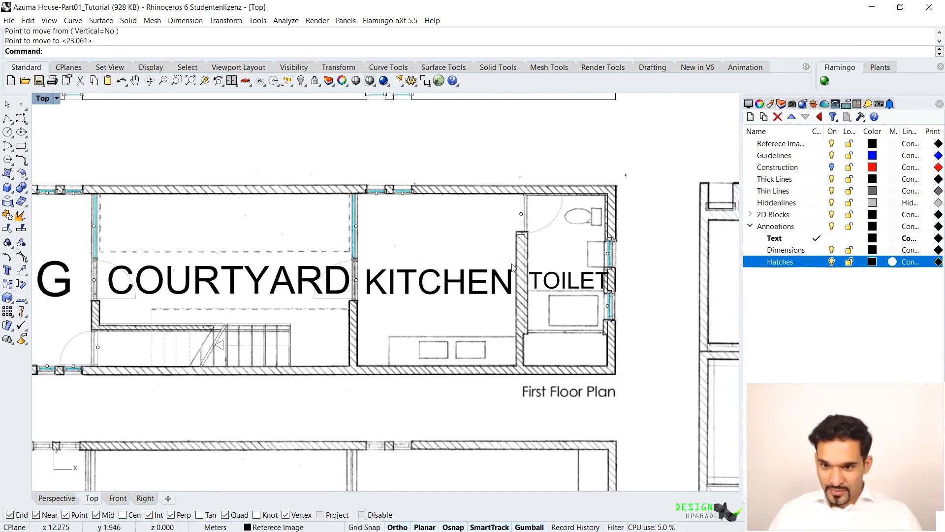
{"action": "scroll", "coordinate": [576, 248], "scroll_direction": "down", "scroll_amount": 3}
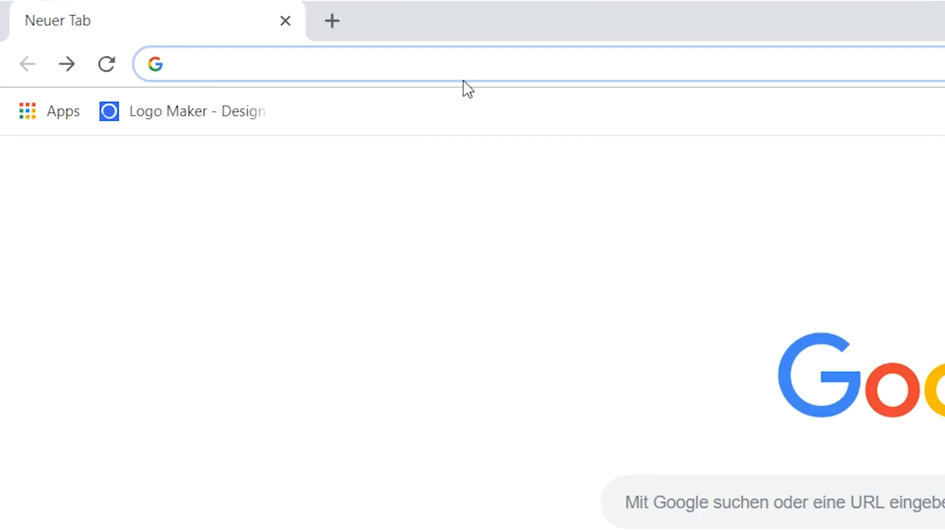
Step: Switch to the web browser, open designupgrade.thinkific.com and go to the lessons of the Azuma House Rhino 6 beginners course
{"action": "type", "text": "designupgrade.thinkific.com"}
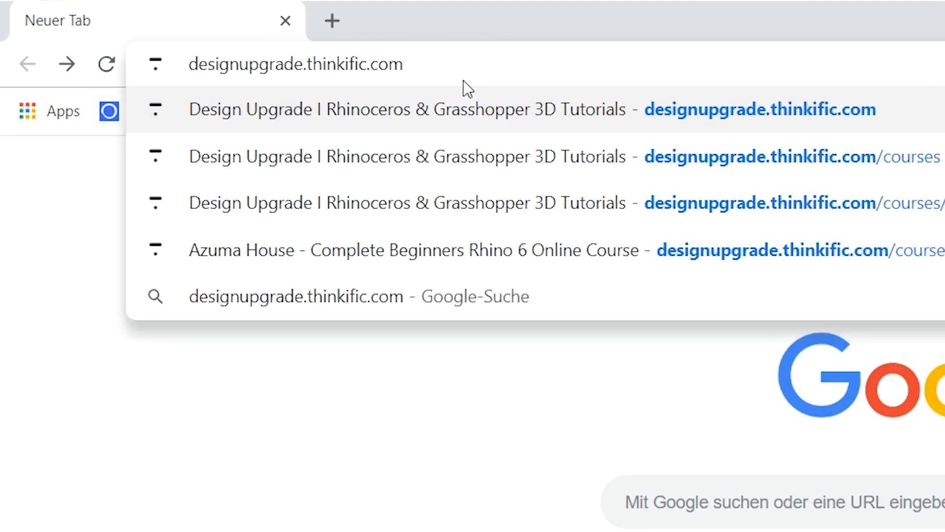
{"action": "key", "text": "Return"}
{"action": "scroll", "coordinate": [660, 187], "scroll_direction": "down", "scroll_amount": 12}
{"action": "scroll", "coordinate": [468, 253], "scroll_direction": "up", "scroll_amount": 7}
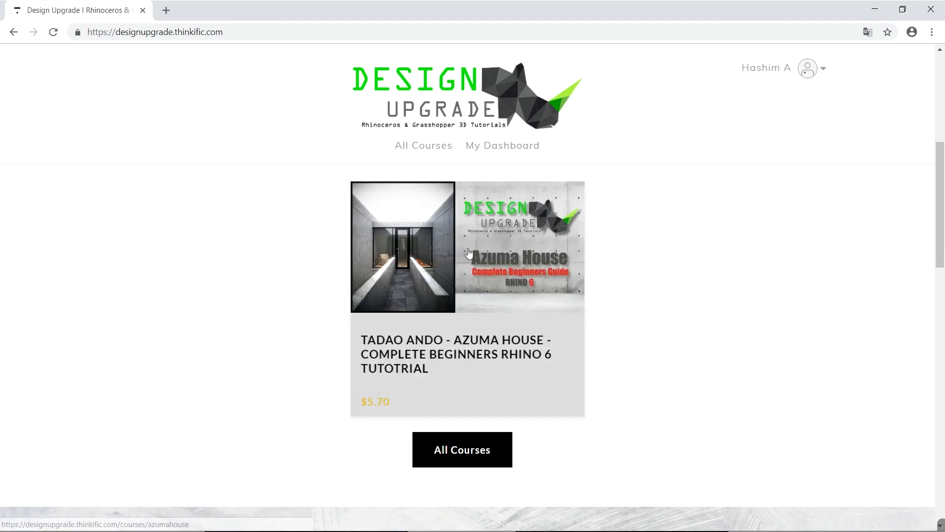
{"action": "left_click", "coordinate": [469, 252]}
{"action": "left_click", "coordinate": [216, 383]}
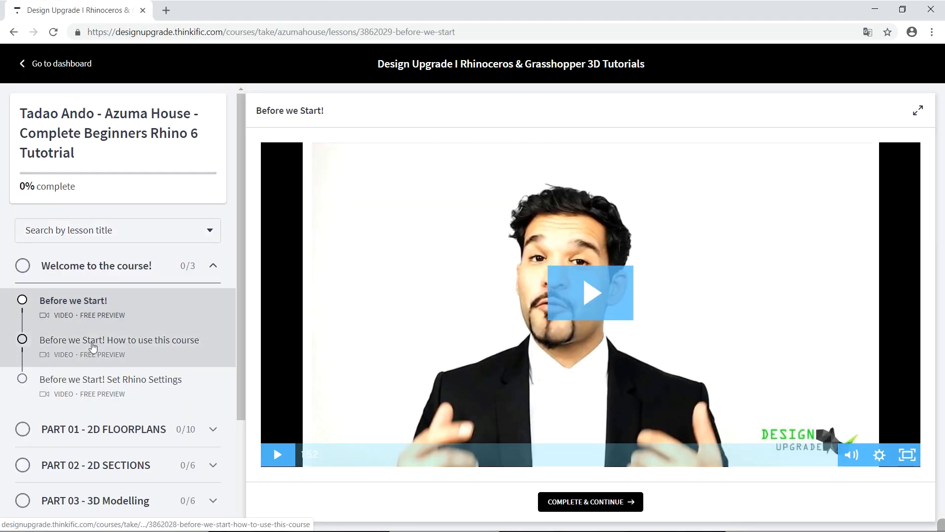